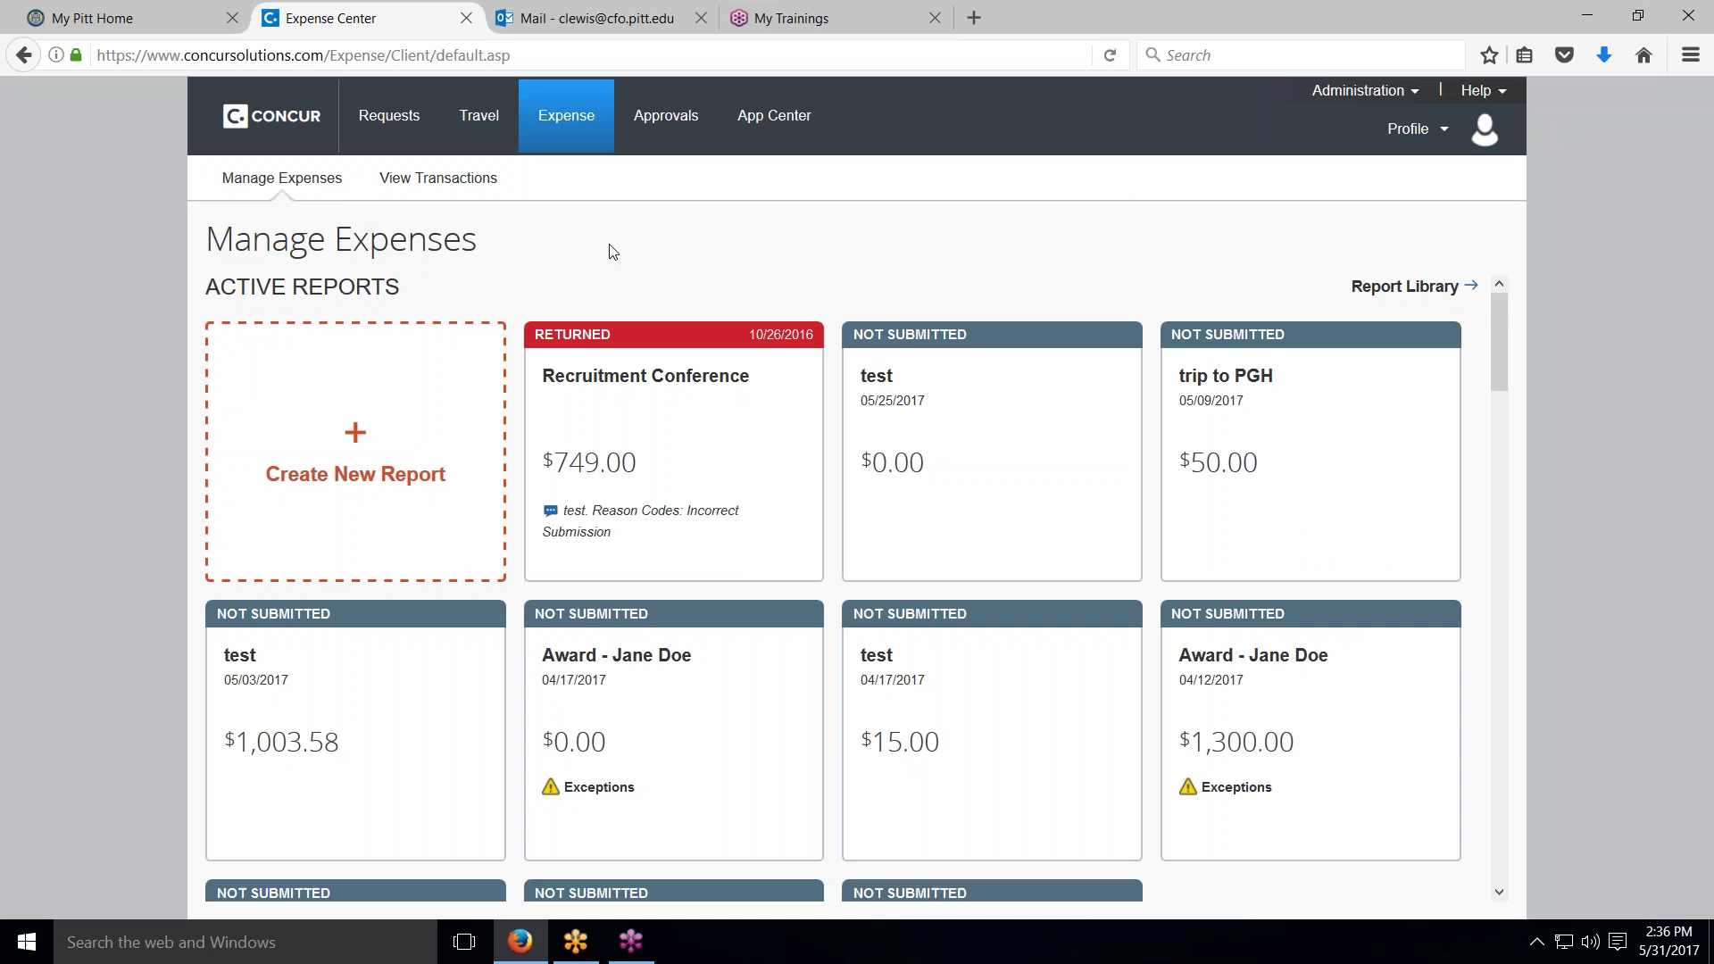
# Step: Return to the PantherExpress home page via the Concur logo and view the Help options
pyautogui.click(281, 119)
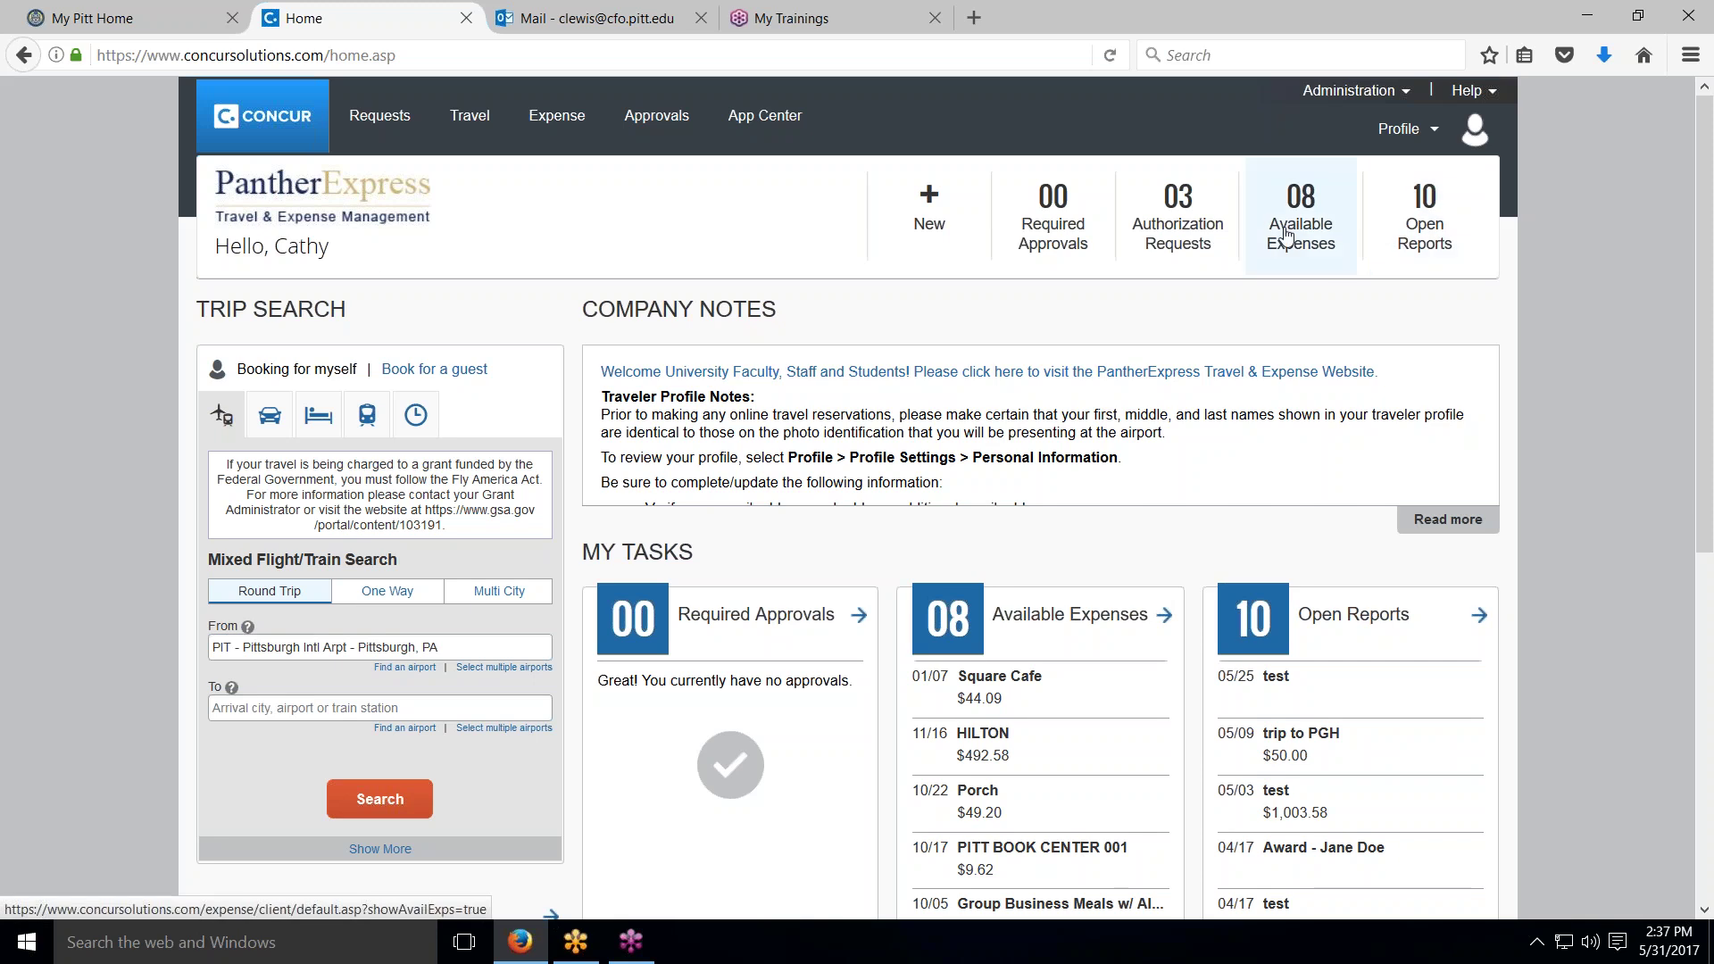
pyautogui.click(1468, 90)
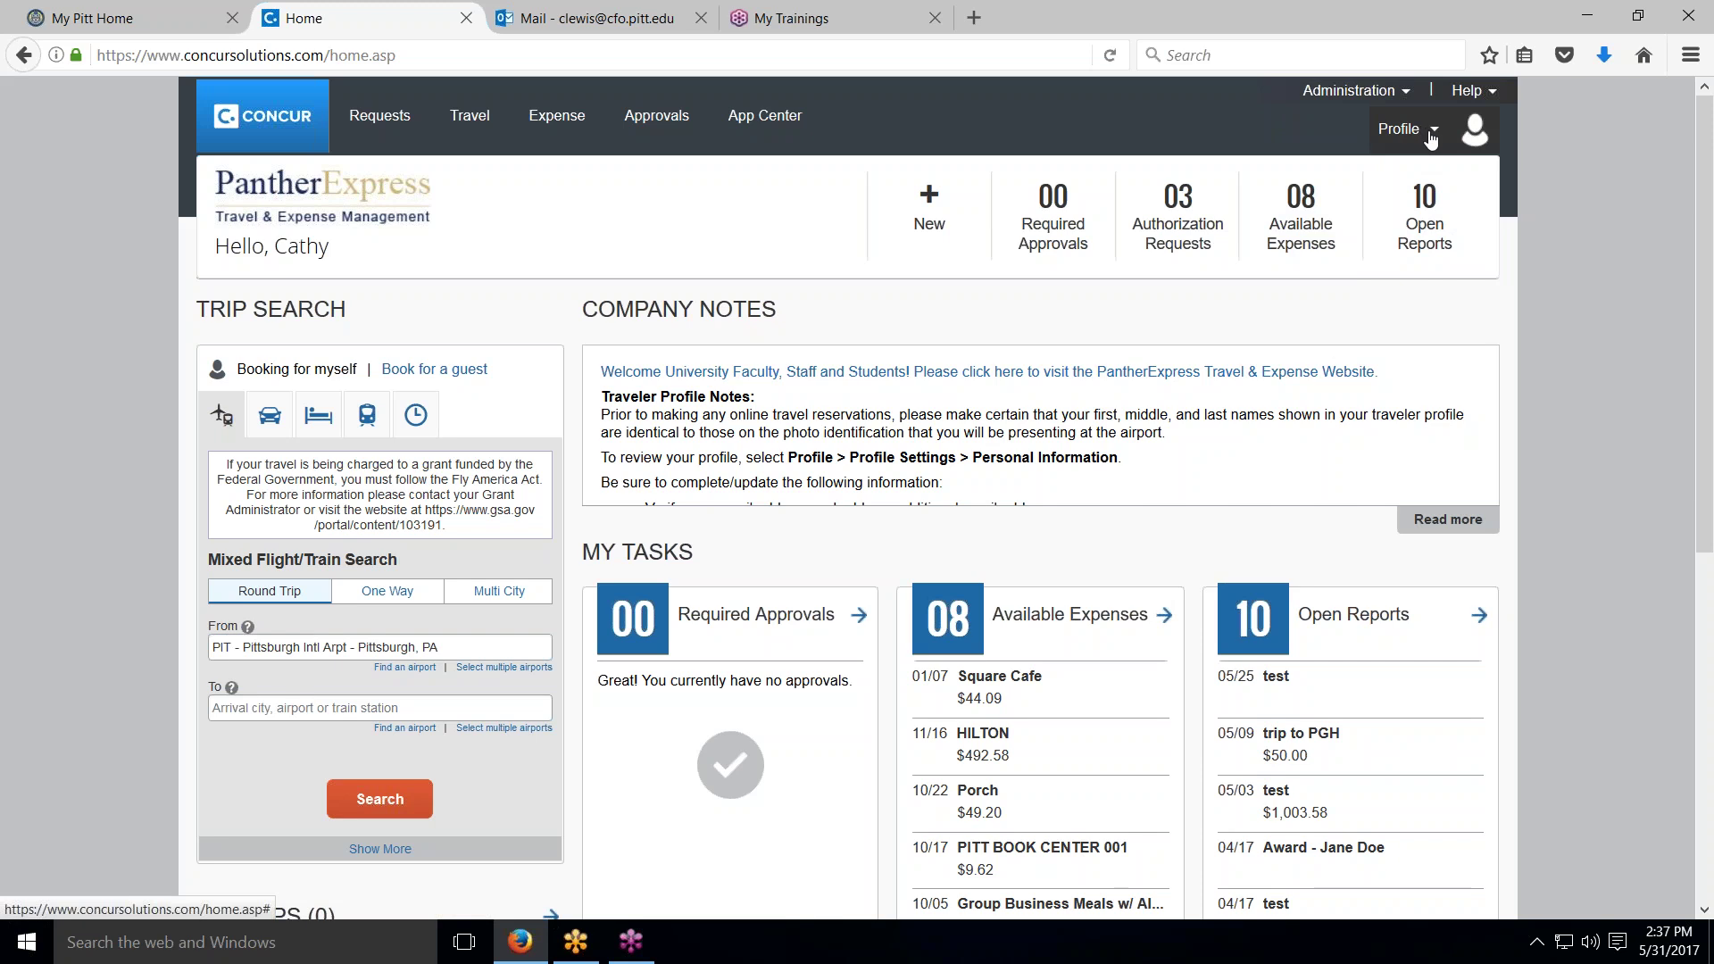
# Step: Start a delegate session acting as a user chosen from Most Recent Users
pyautogui.click(1431, 133)
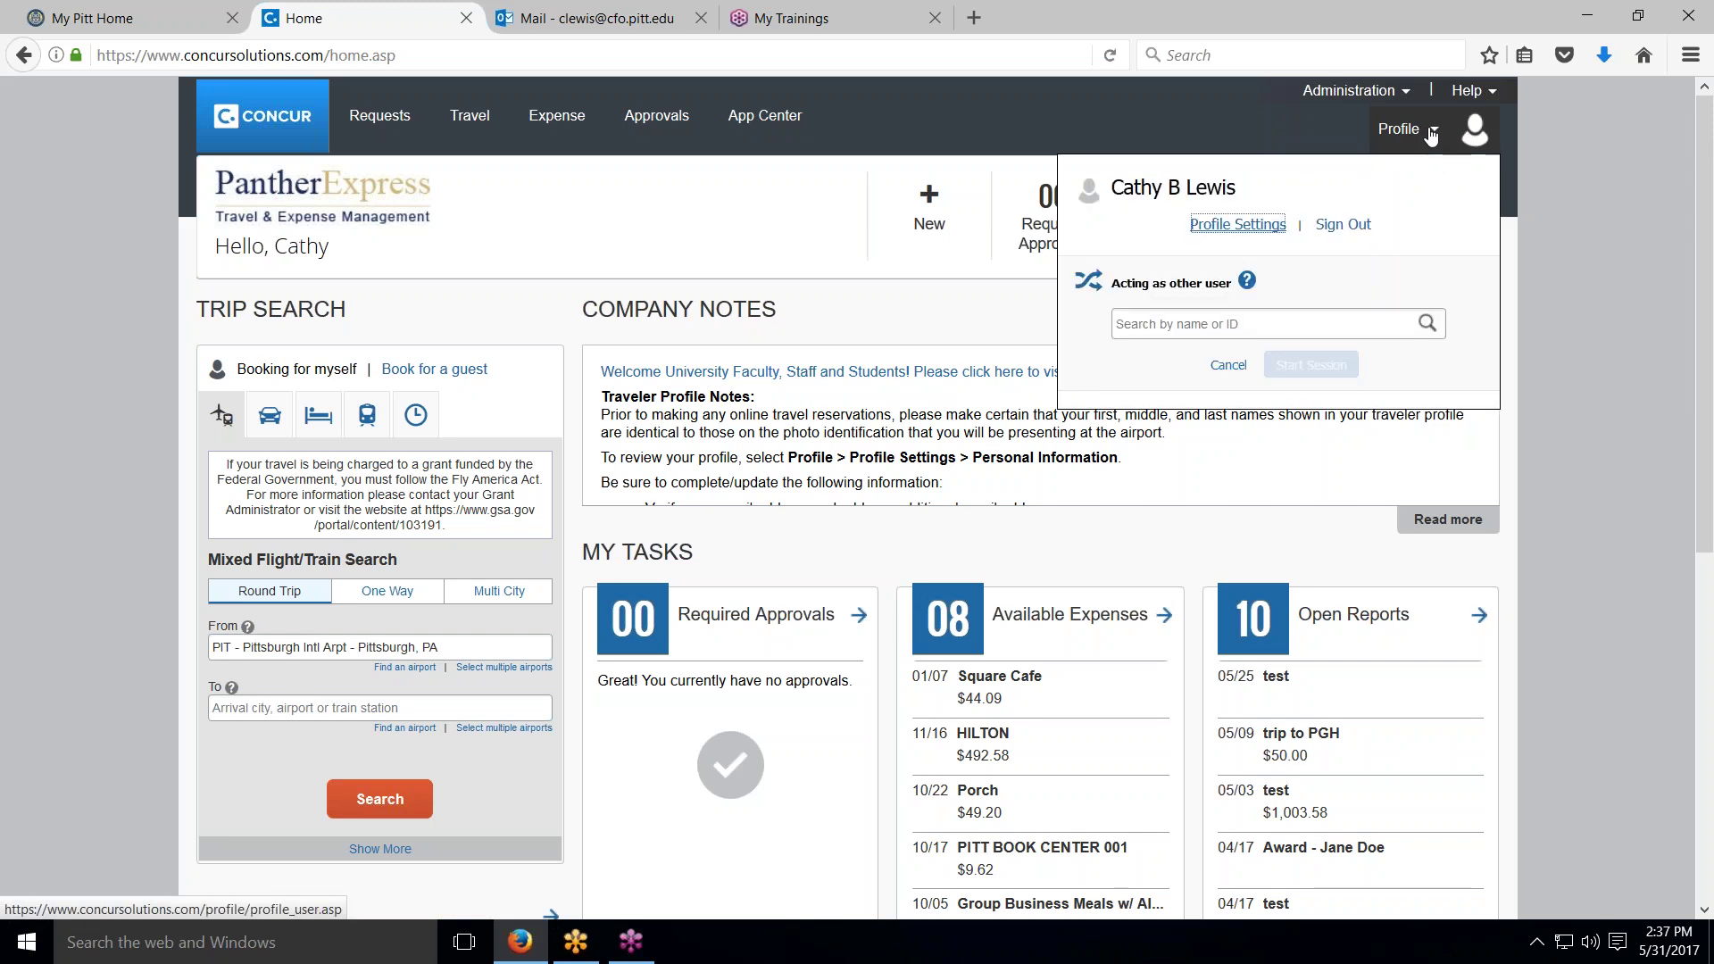
pyautogui.click(1426, 323)
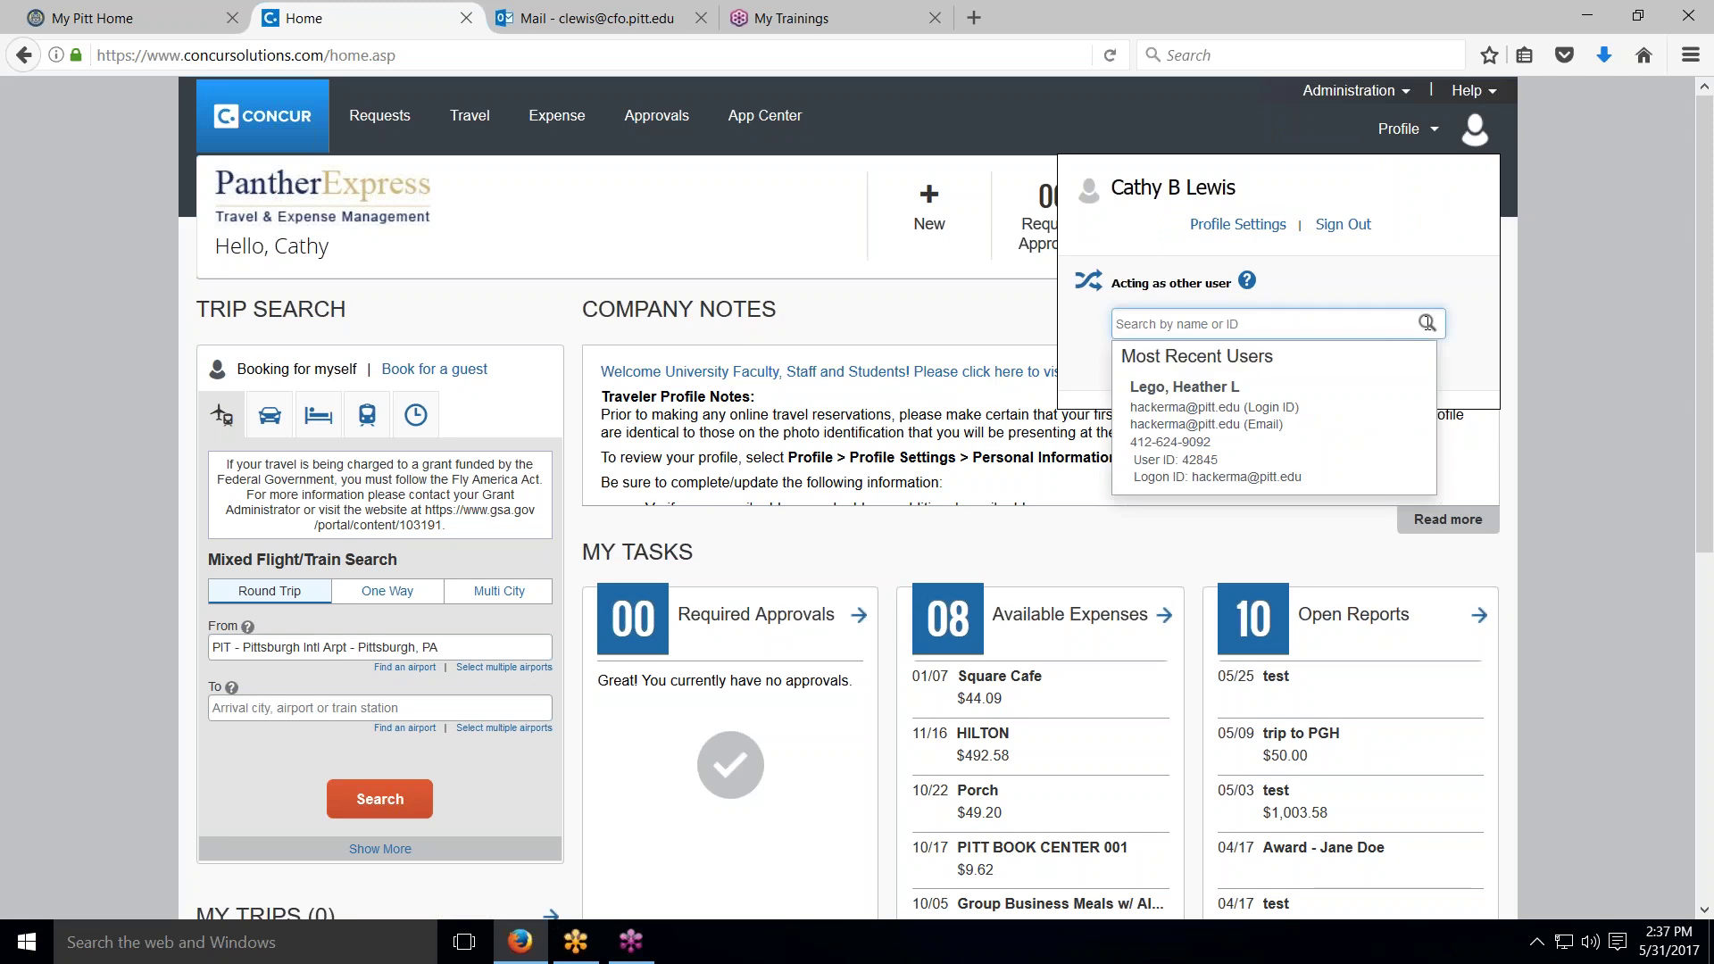
pyautogui.click(1216, 419)
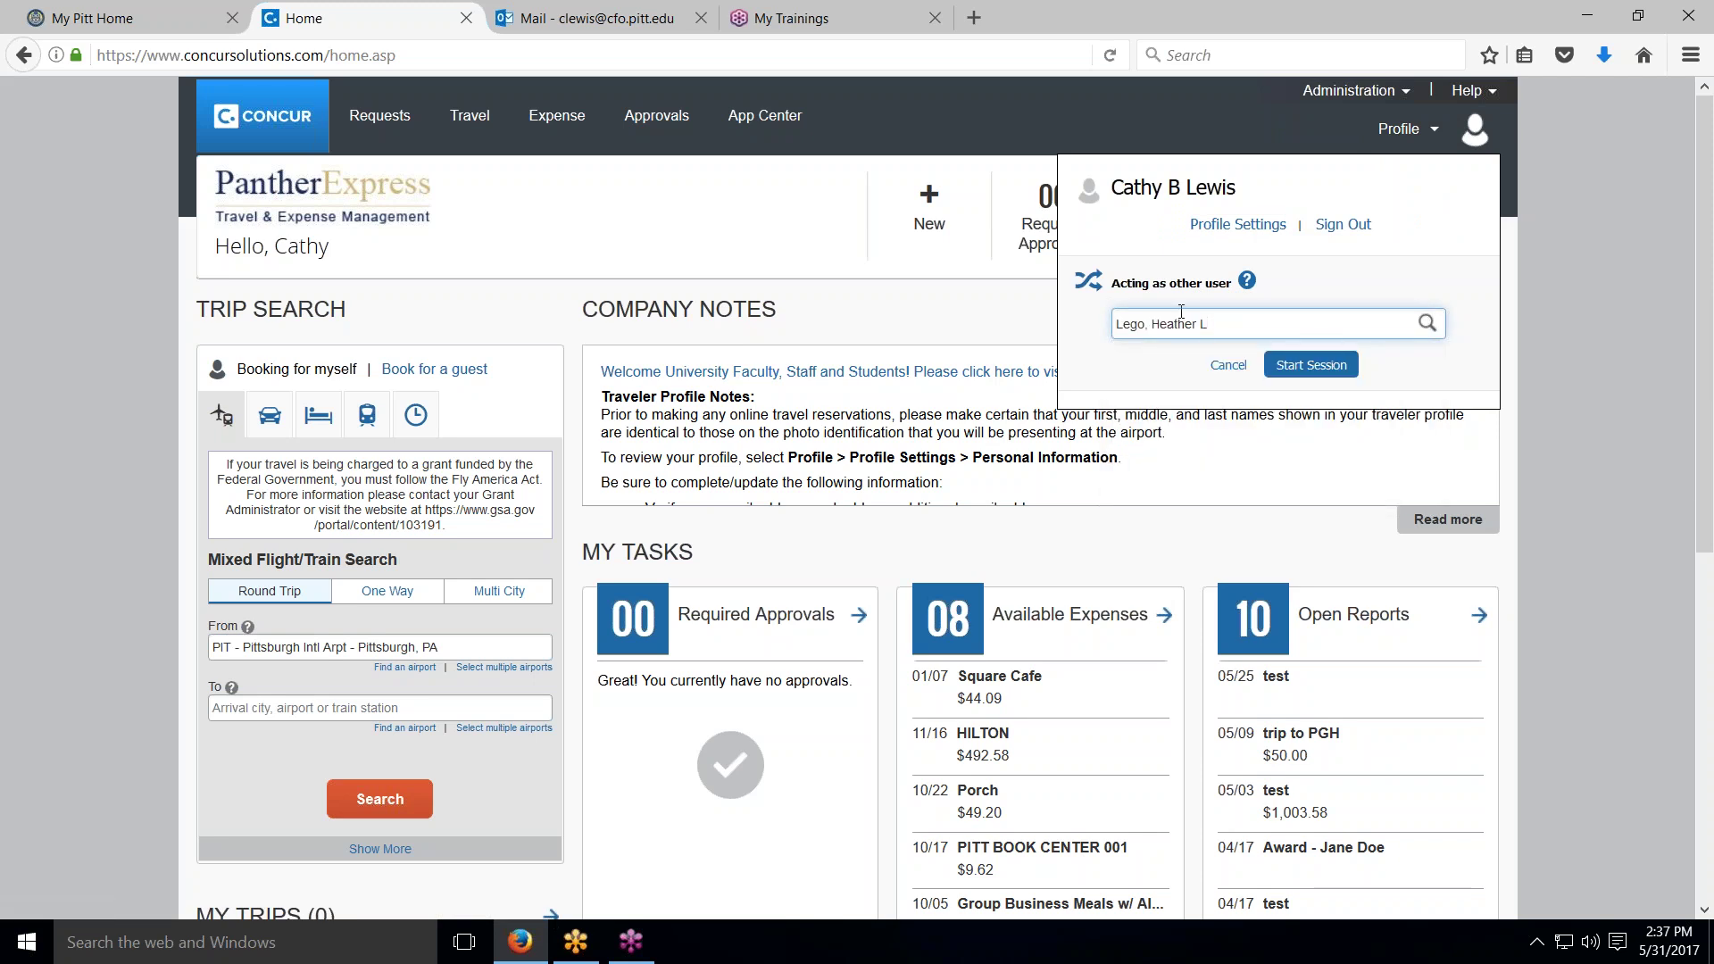
pyautogui.click(1323, 373)
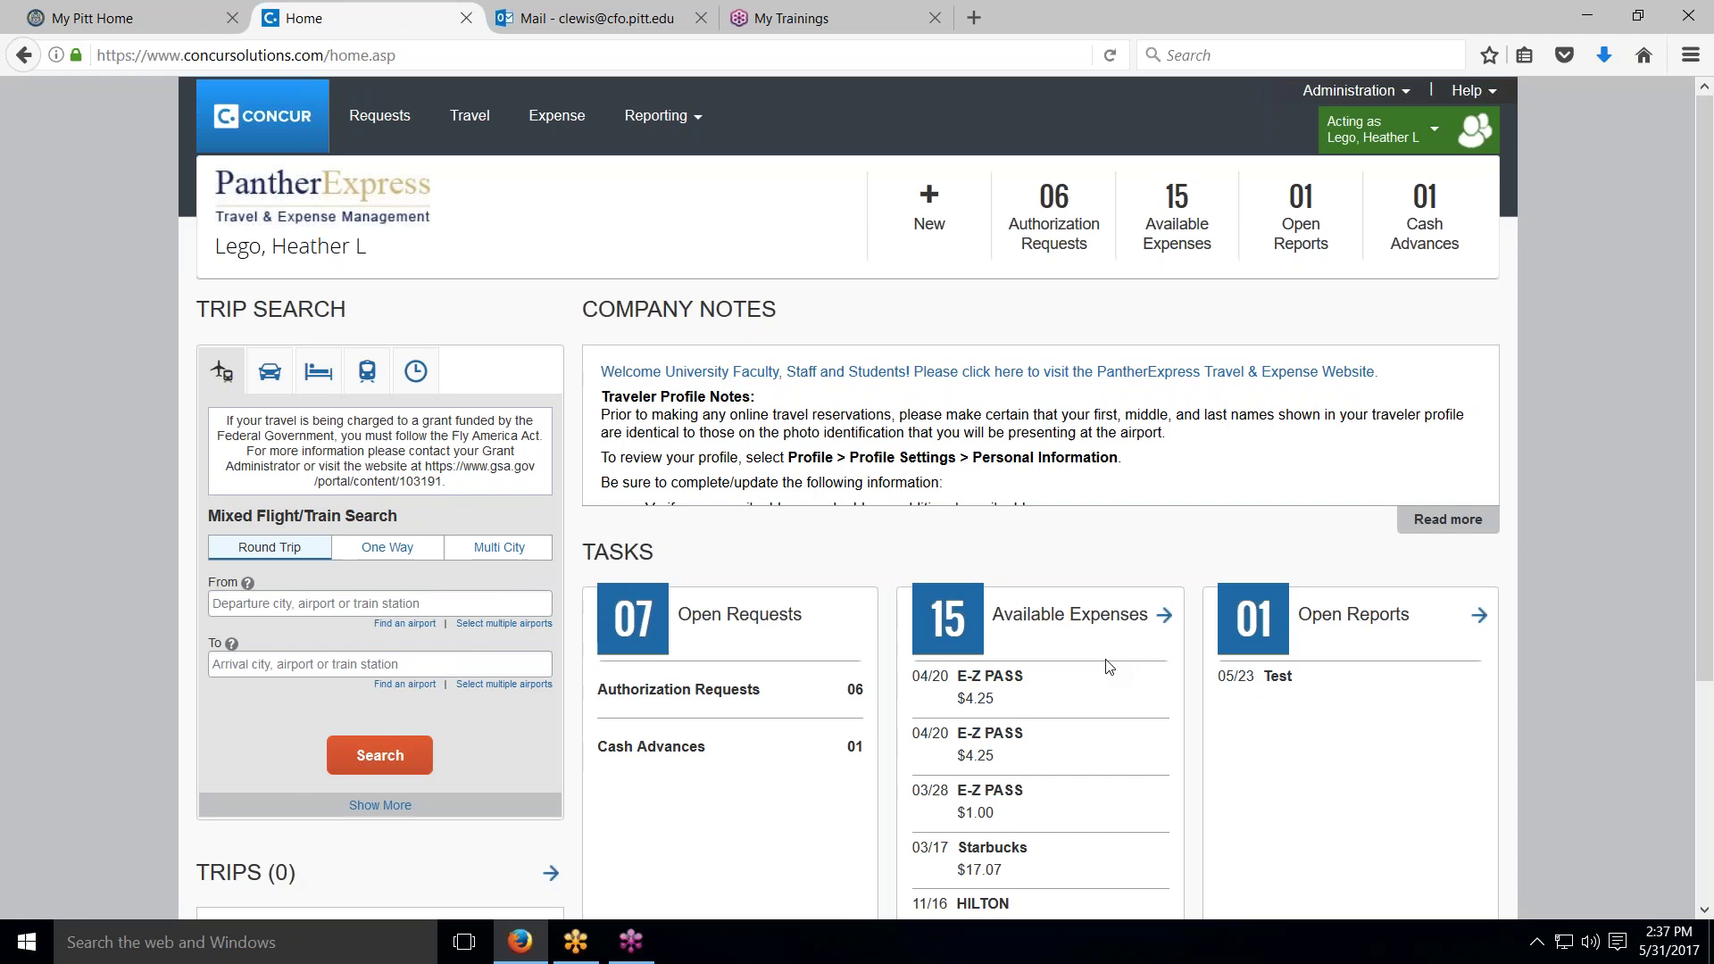
# Step: Open the delegated user's Open Reports and then their Test report
pyautogui.scroll(-1, 1038, 656)
pyautogui.scroll(-3, 1038, 656)
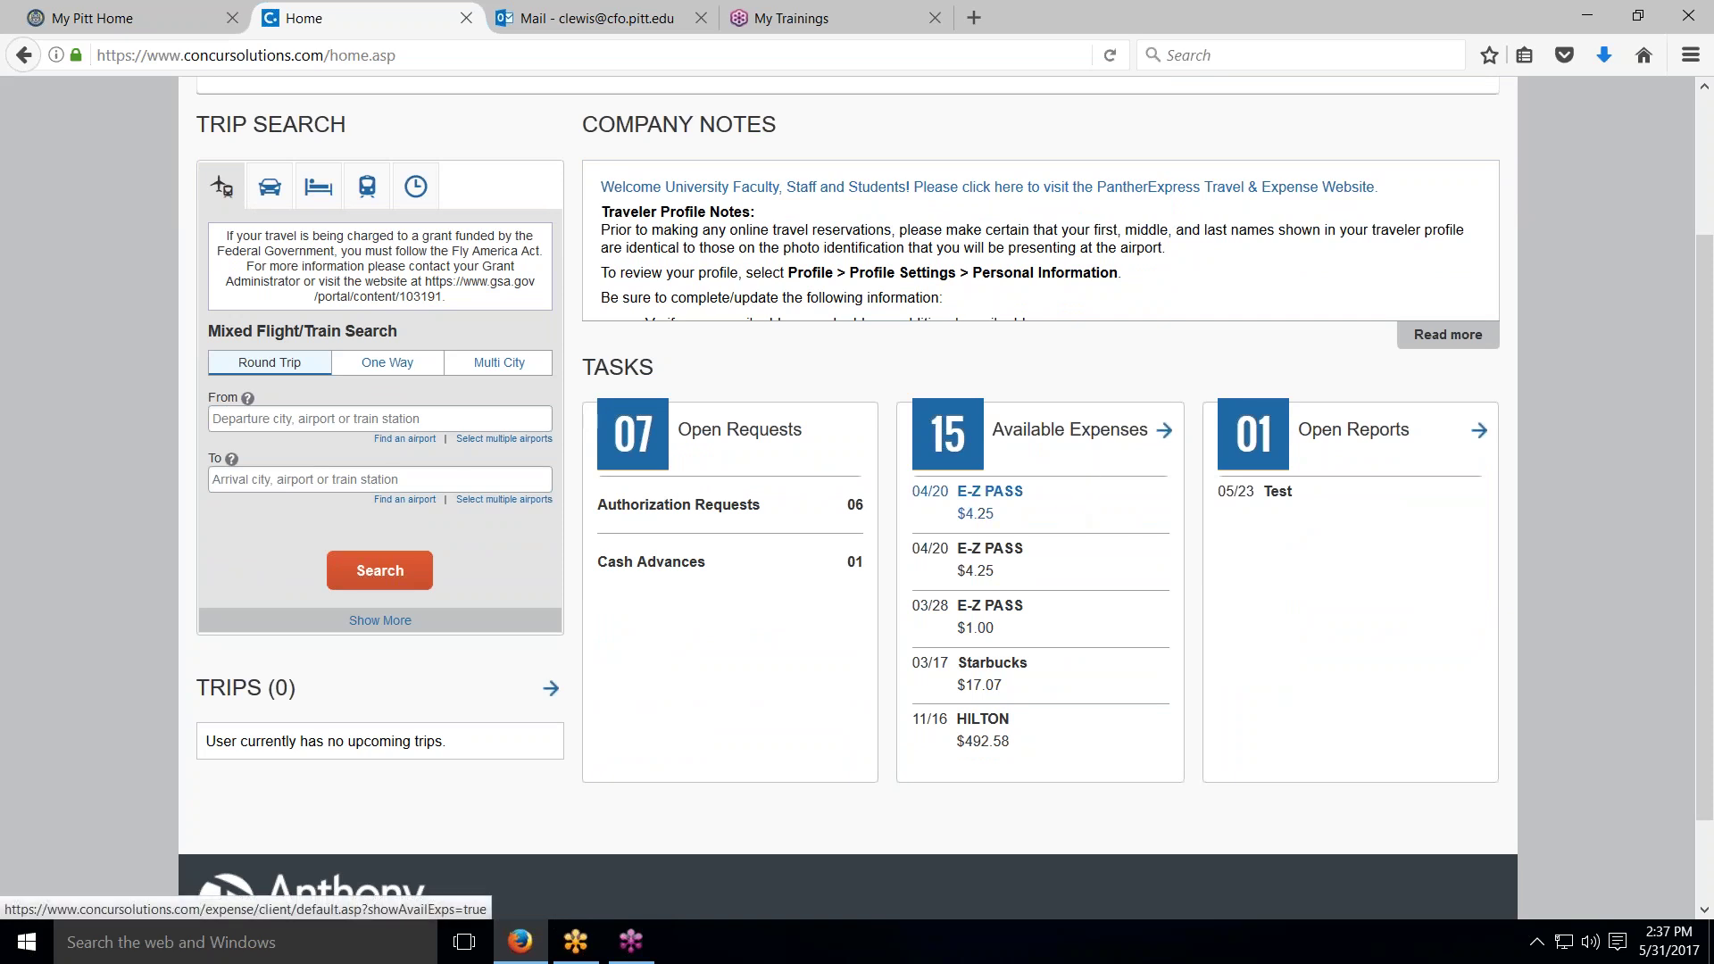
pyautogui.scroll(2, 857, 500)
pyautogui.scroll(1, 857, 499)
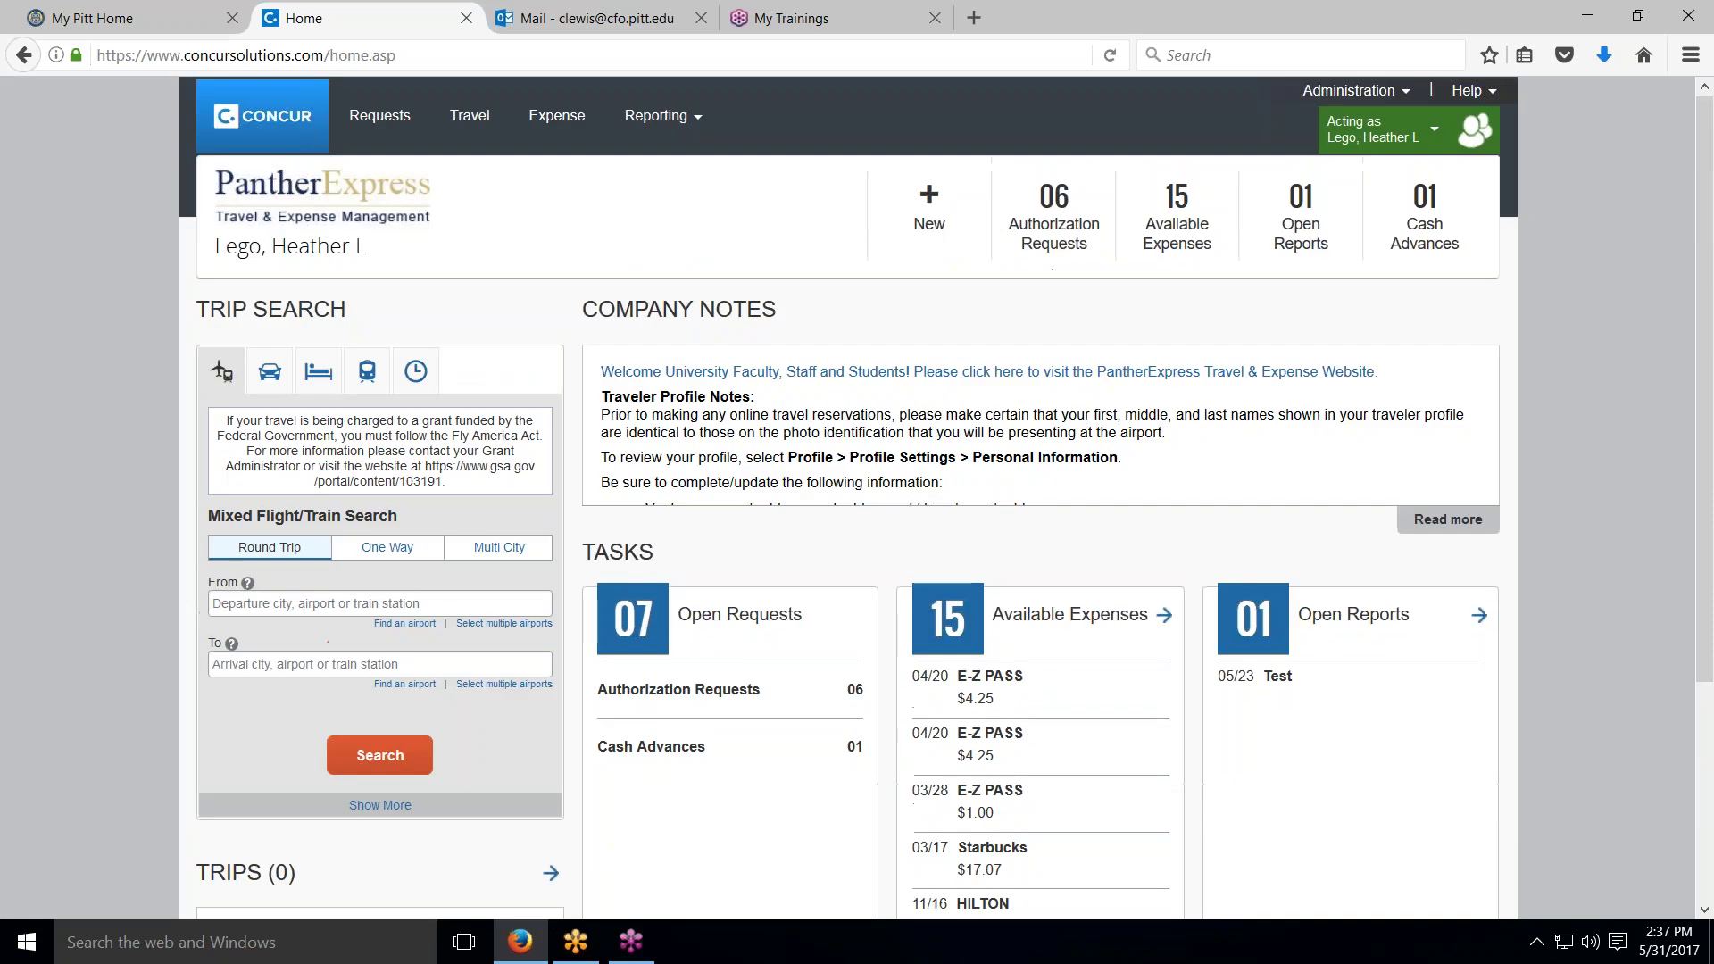
pyautogui.click(1332, 618)
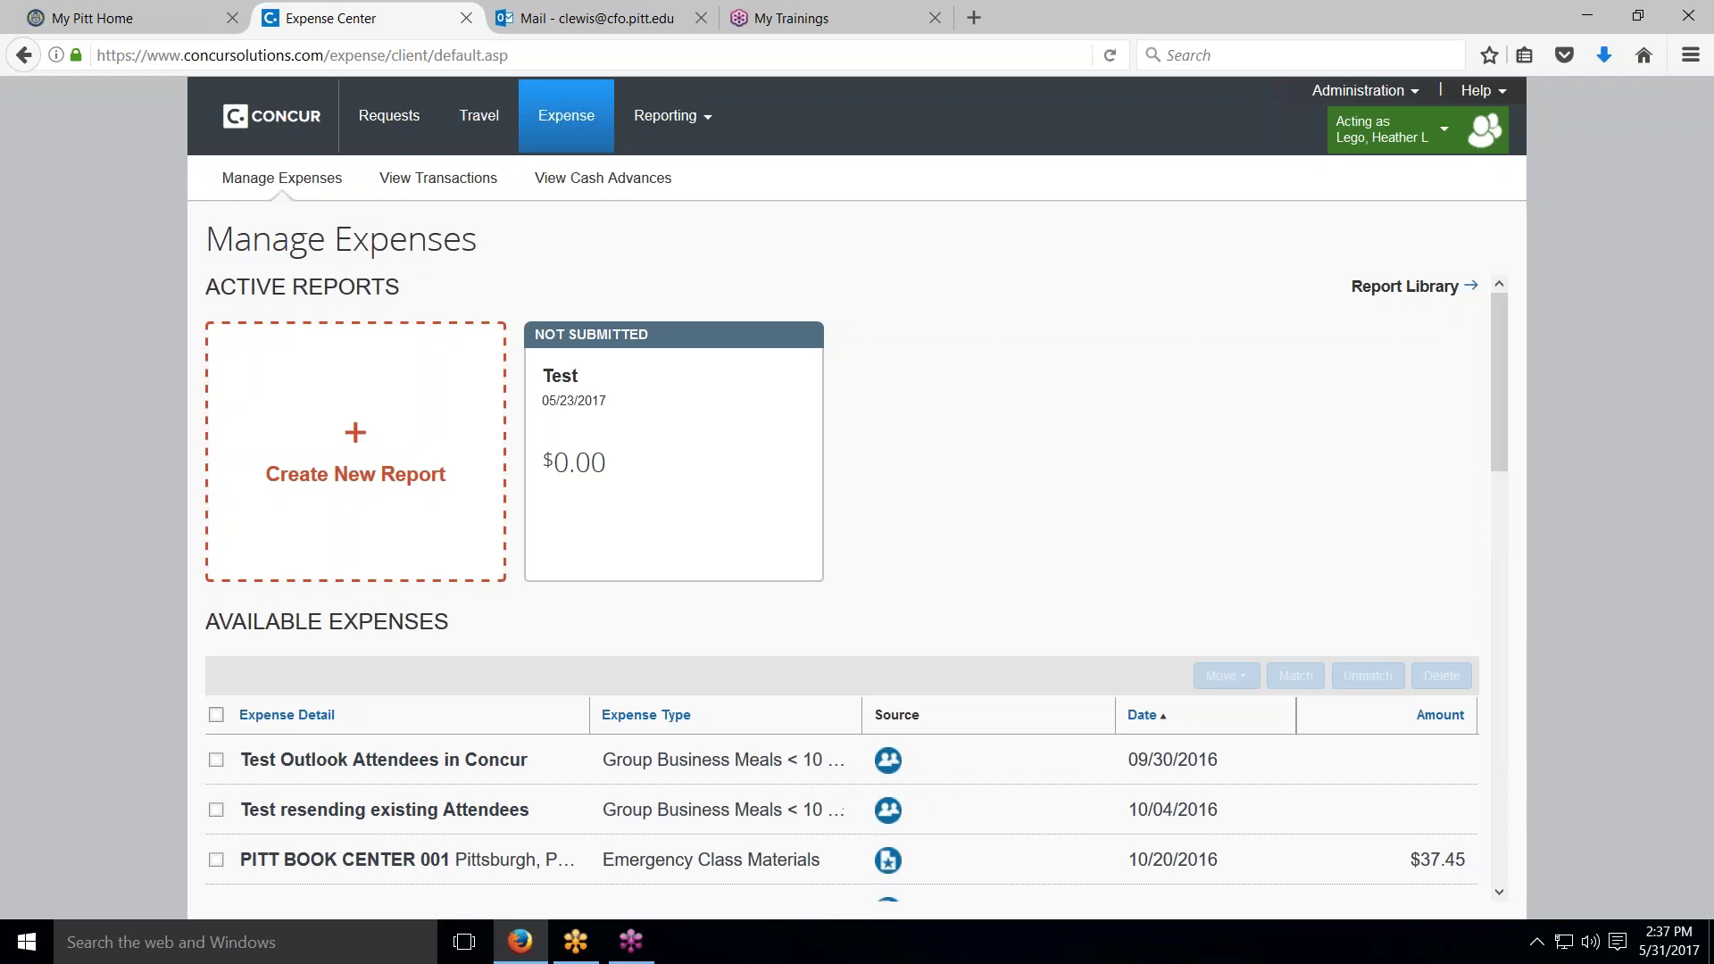
pyautogui.click(603, 345)
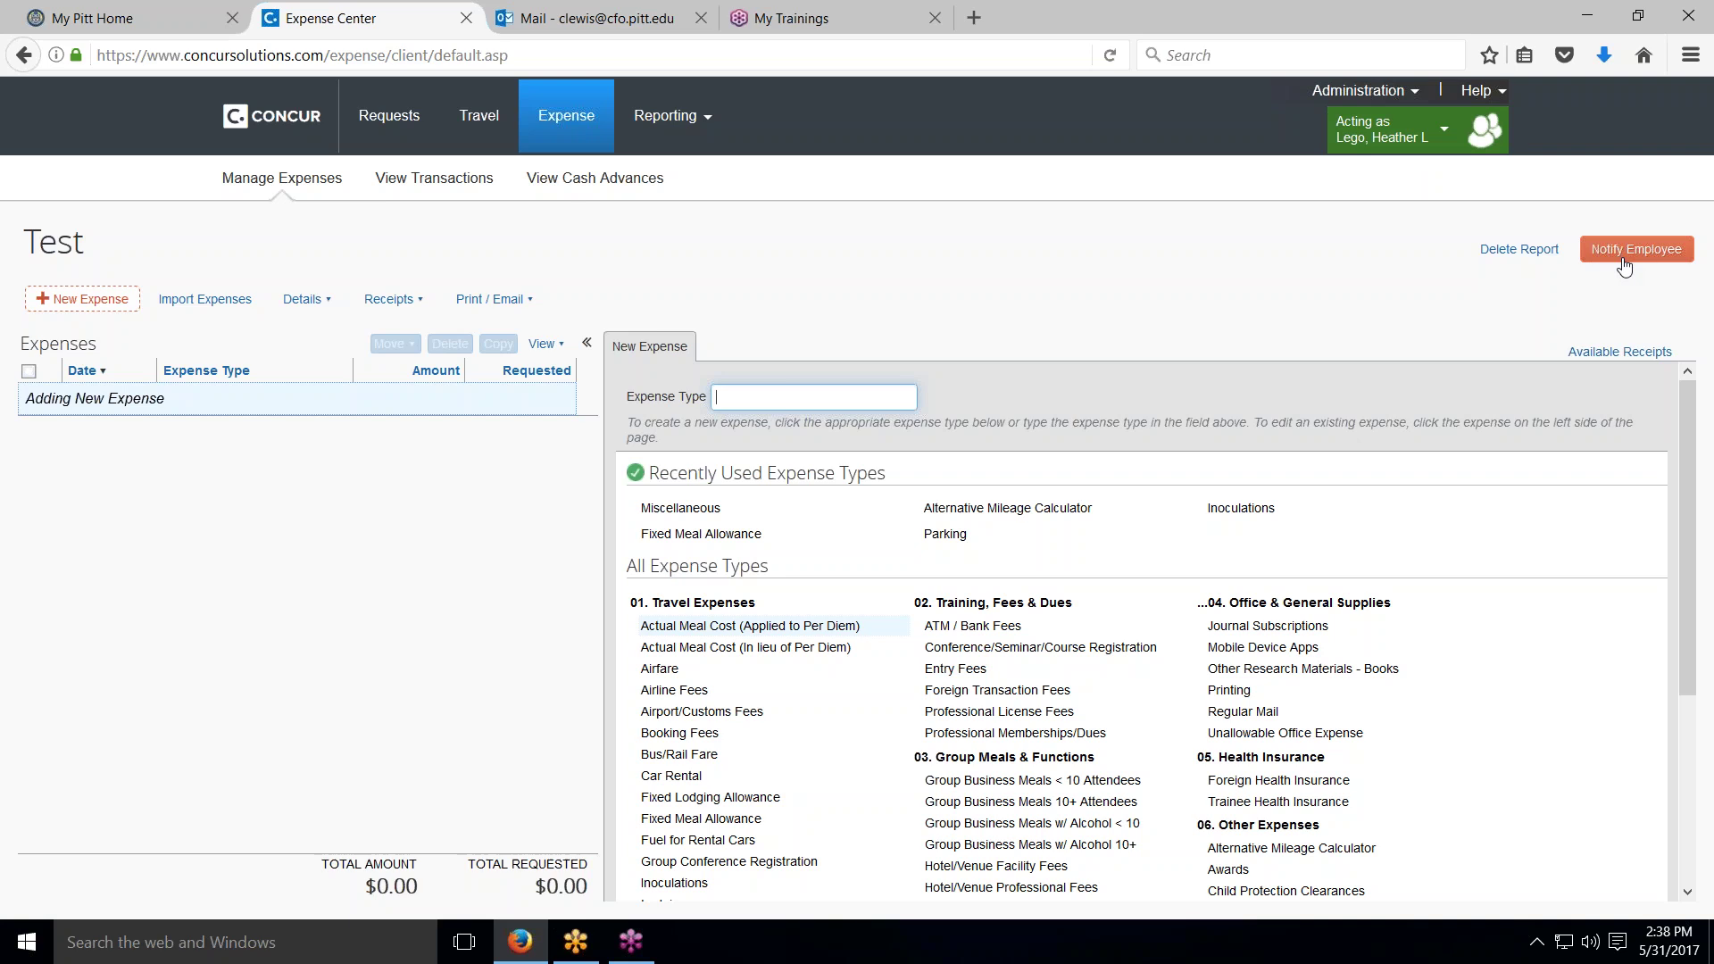
# Step: End the delegate session, open your own test report, and bring up the Profile menu
pyautogui.click(1447, 136)
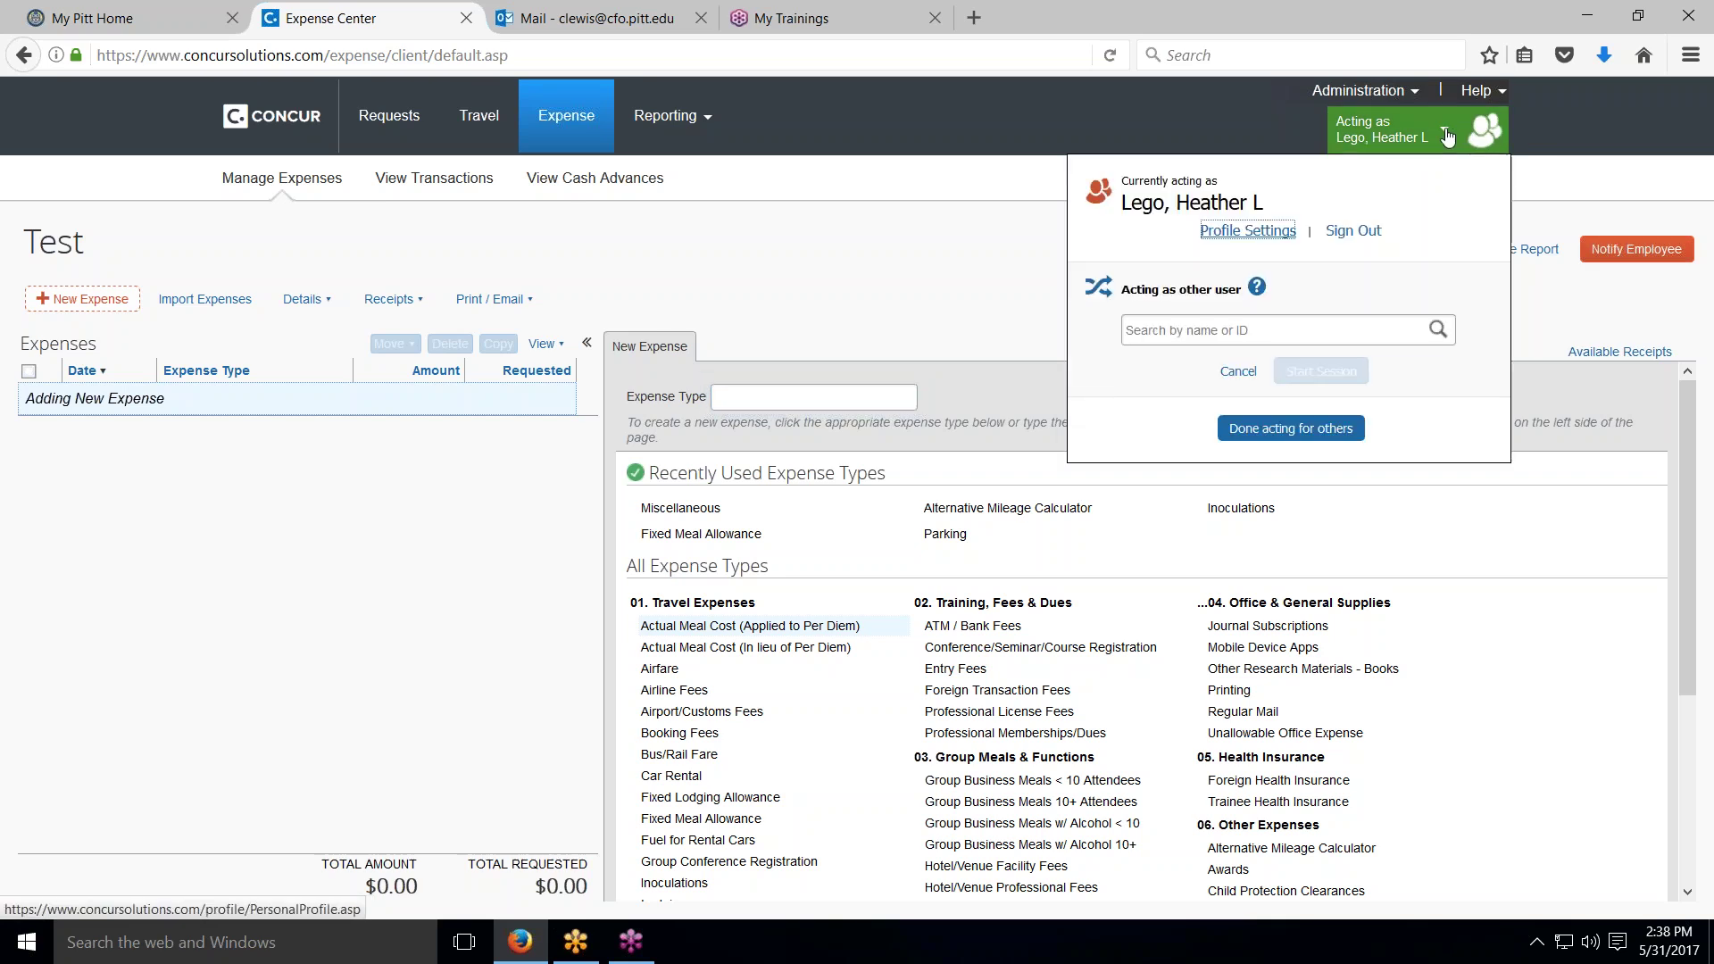
pyautogui.click(1332, 432)
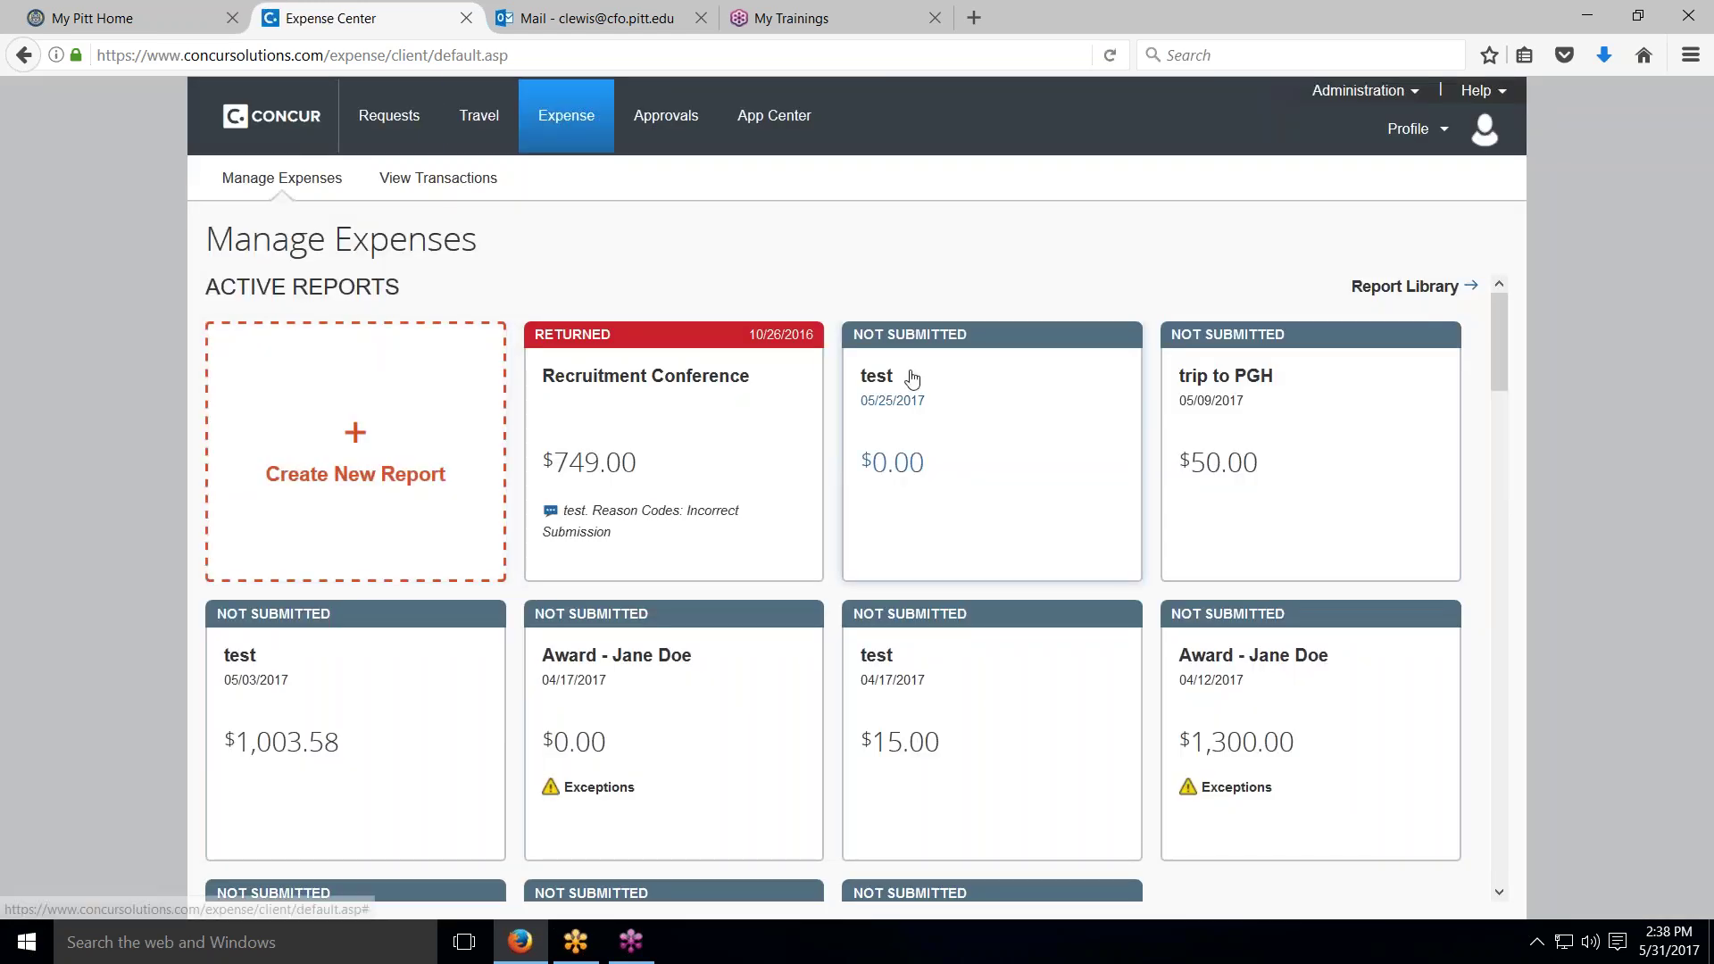
pyautogui.click(884, 380)
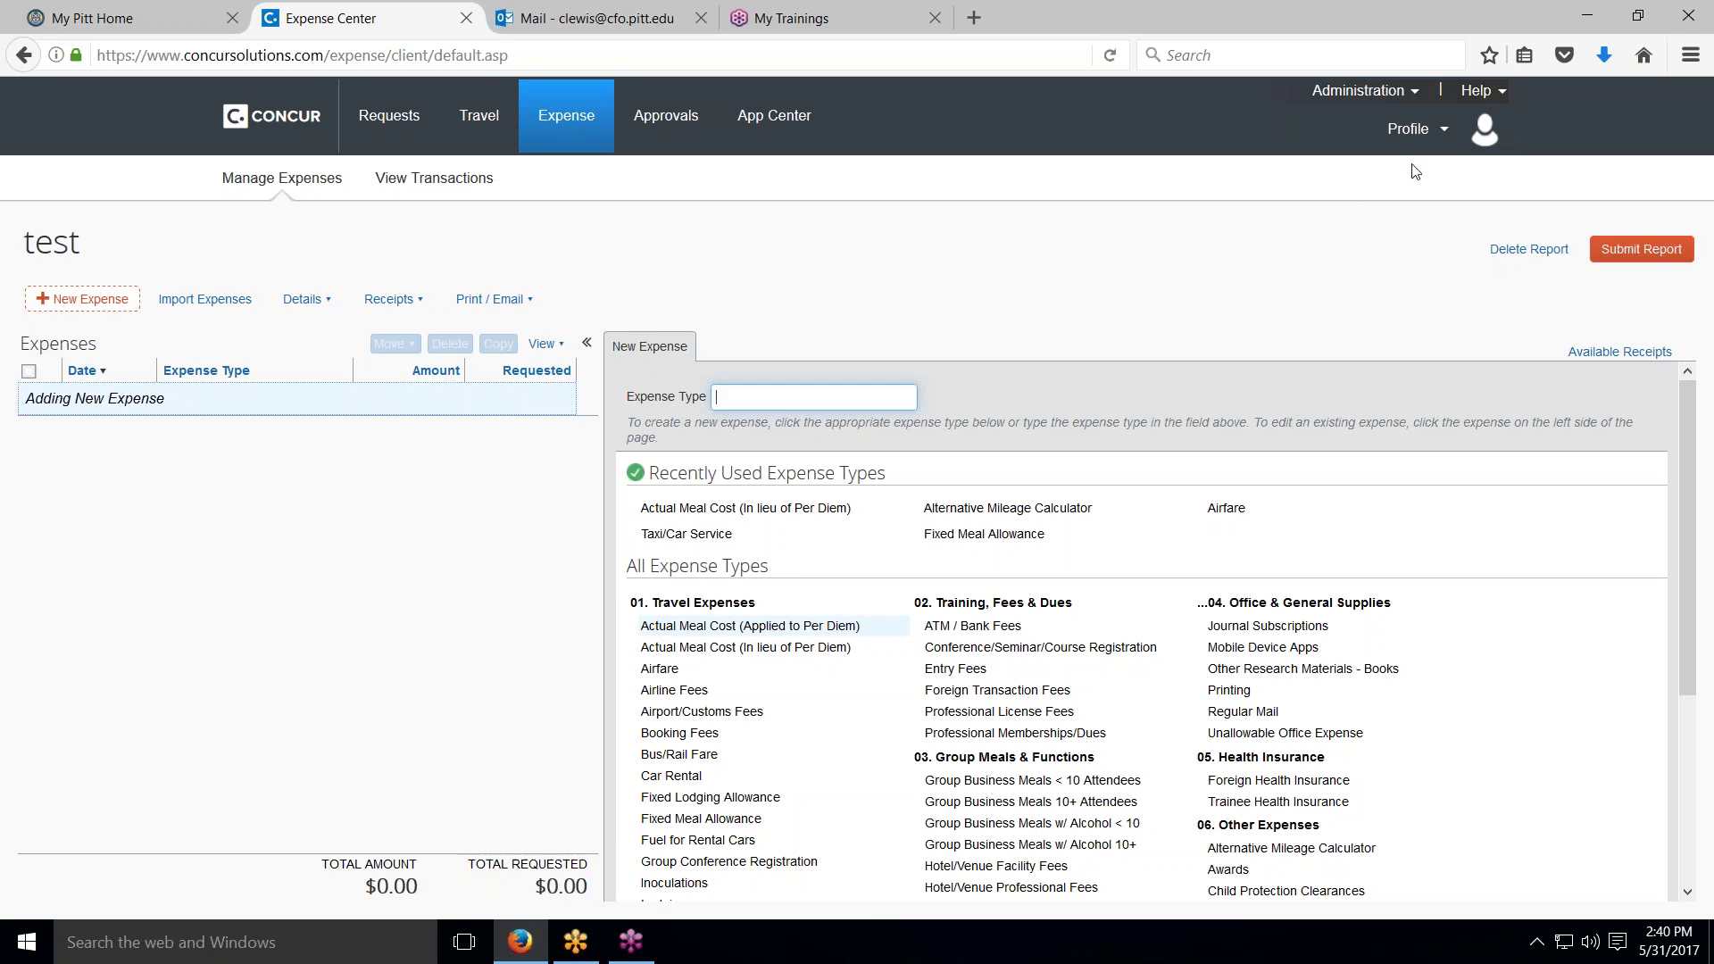
pyautogui.click(1446, 132)
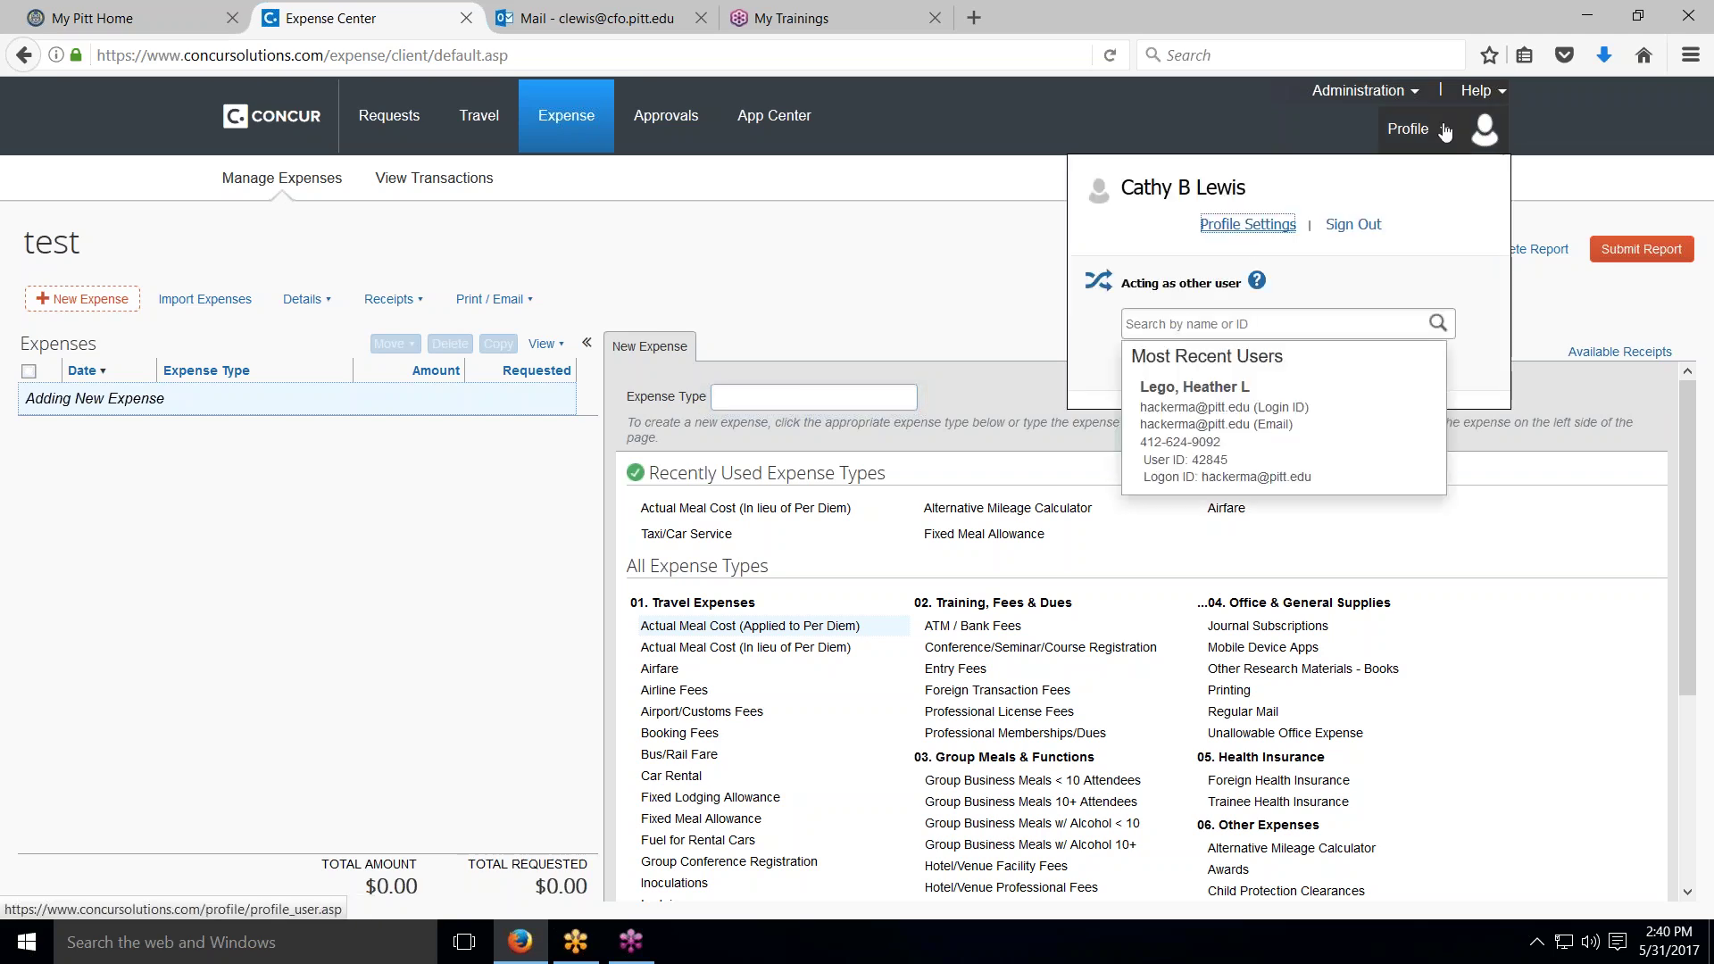
# Step: Sign out, then sign back in with the test user's e-mail and password
pyautogui.click(1363, 229)
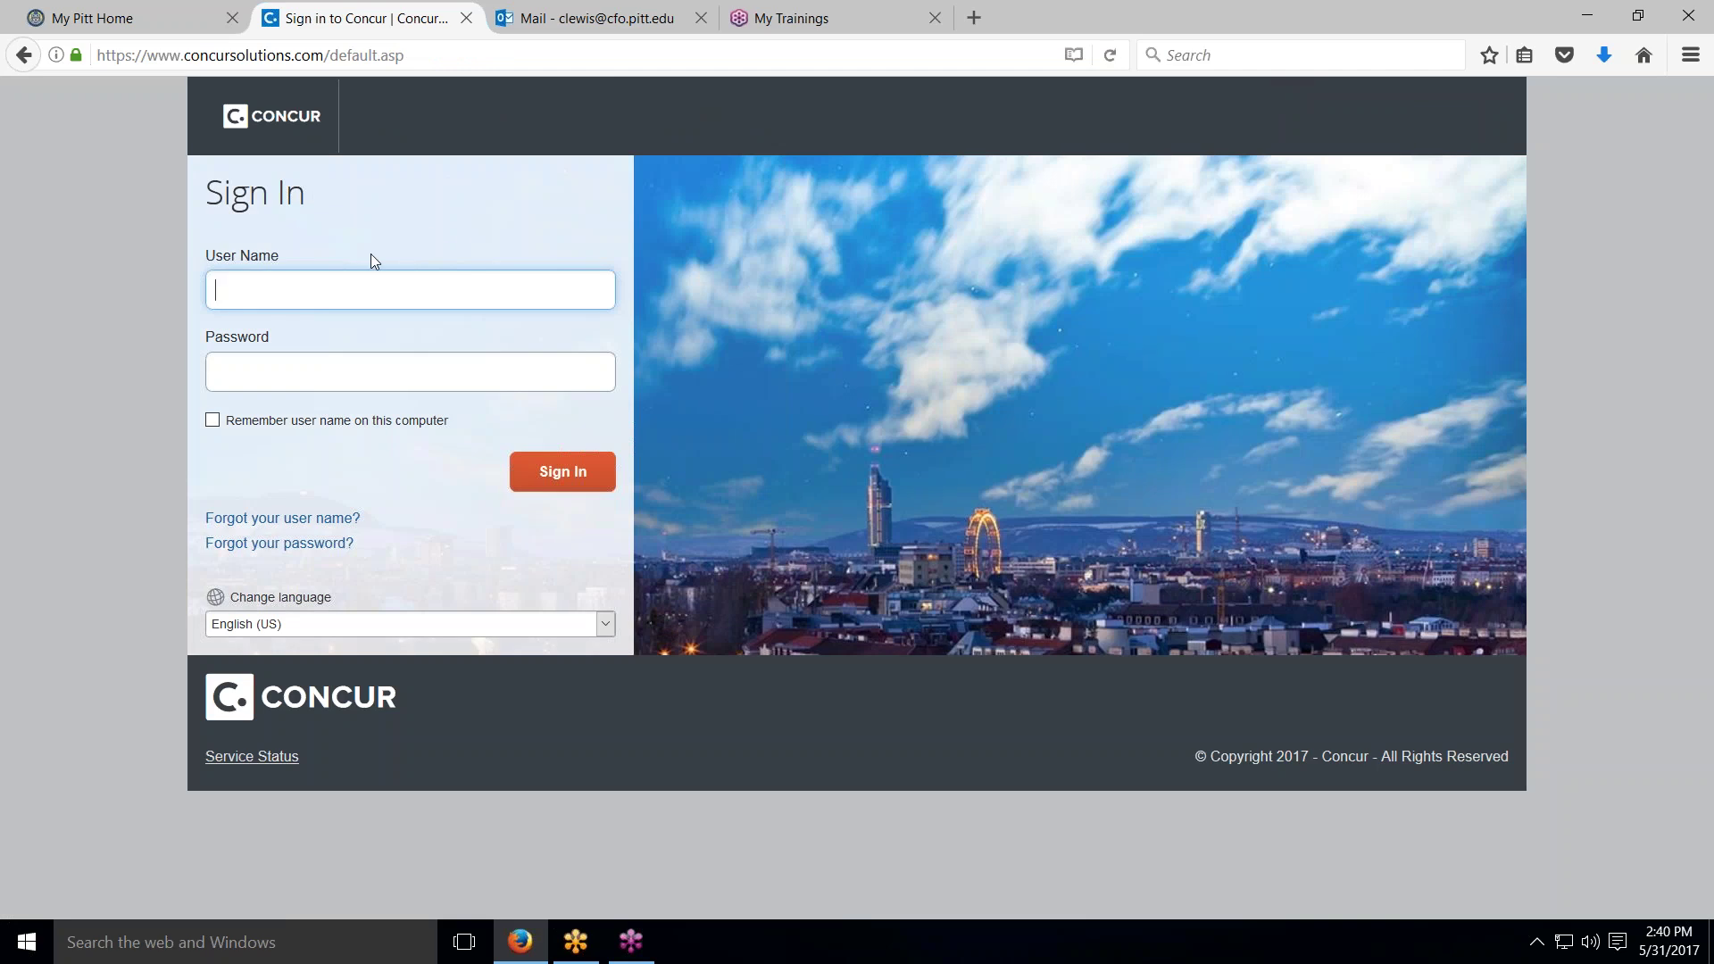
pyautogui.press('Tab')
pyautogui.write('p*********')
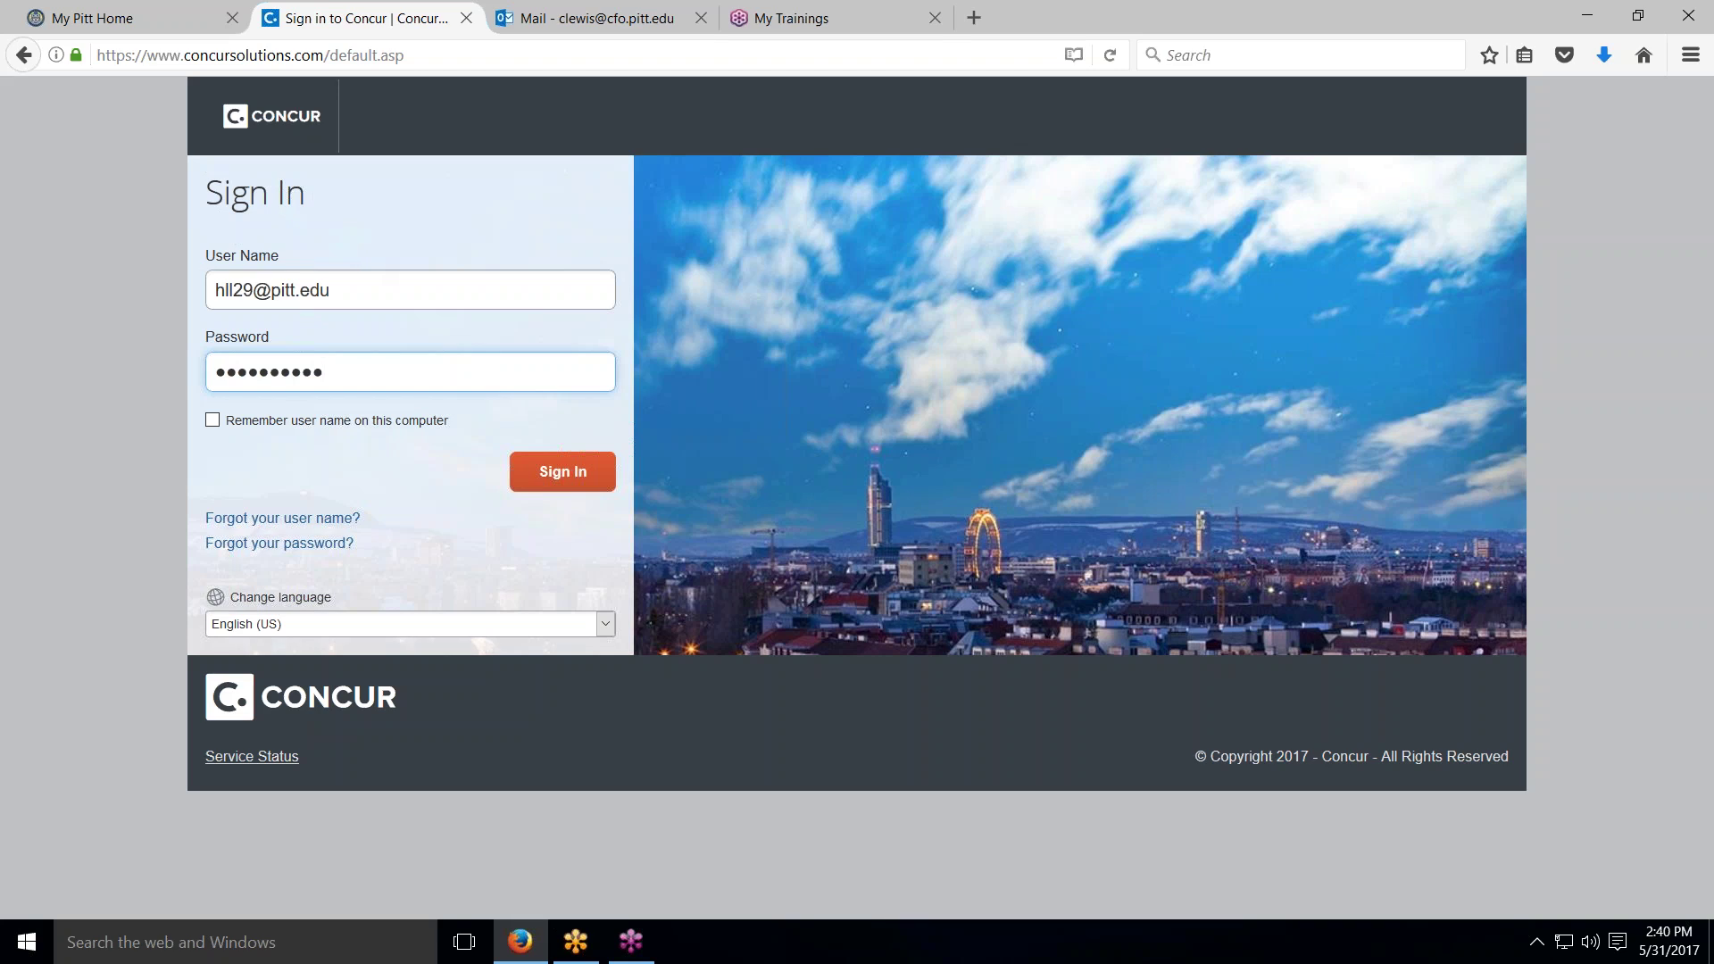
pyautogui.click(563, 473)
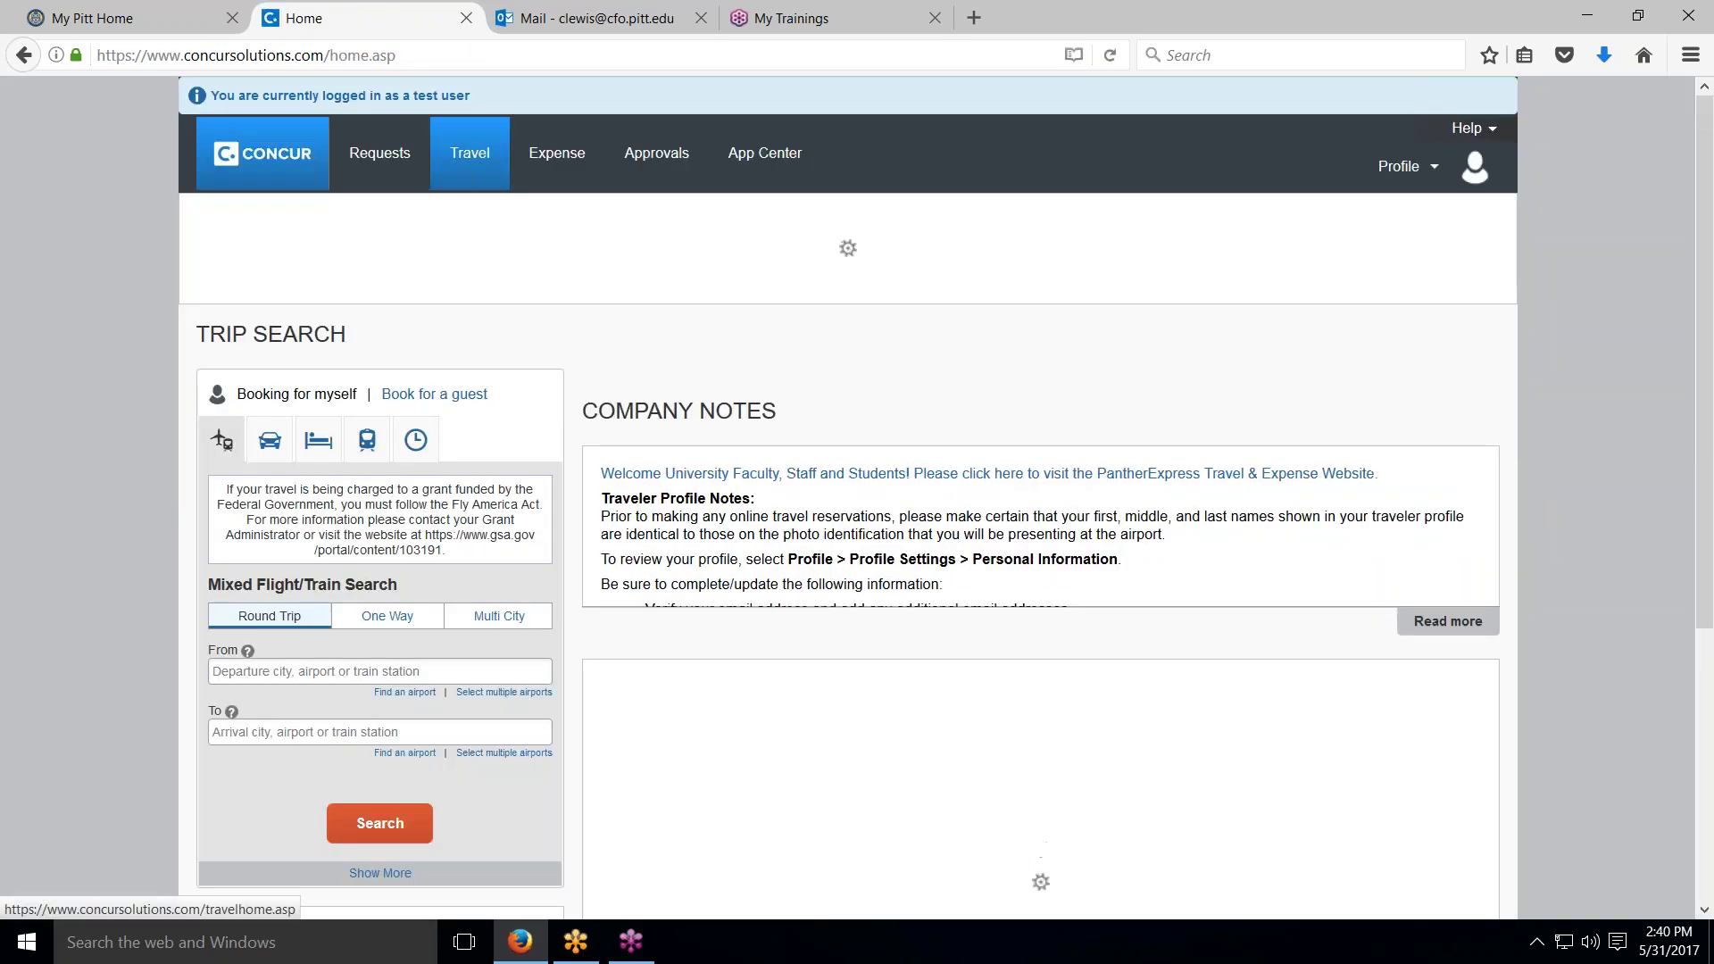
# Step: Go to Expense and open the Boston Conference report from Active Reports
pyautogui.click(560, 160)
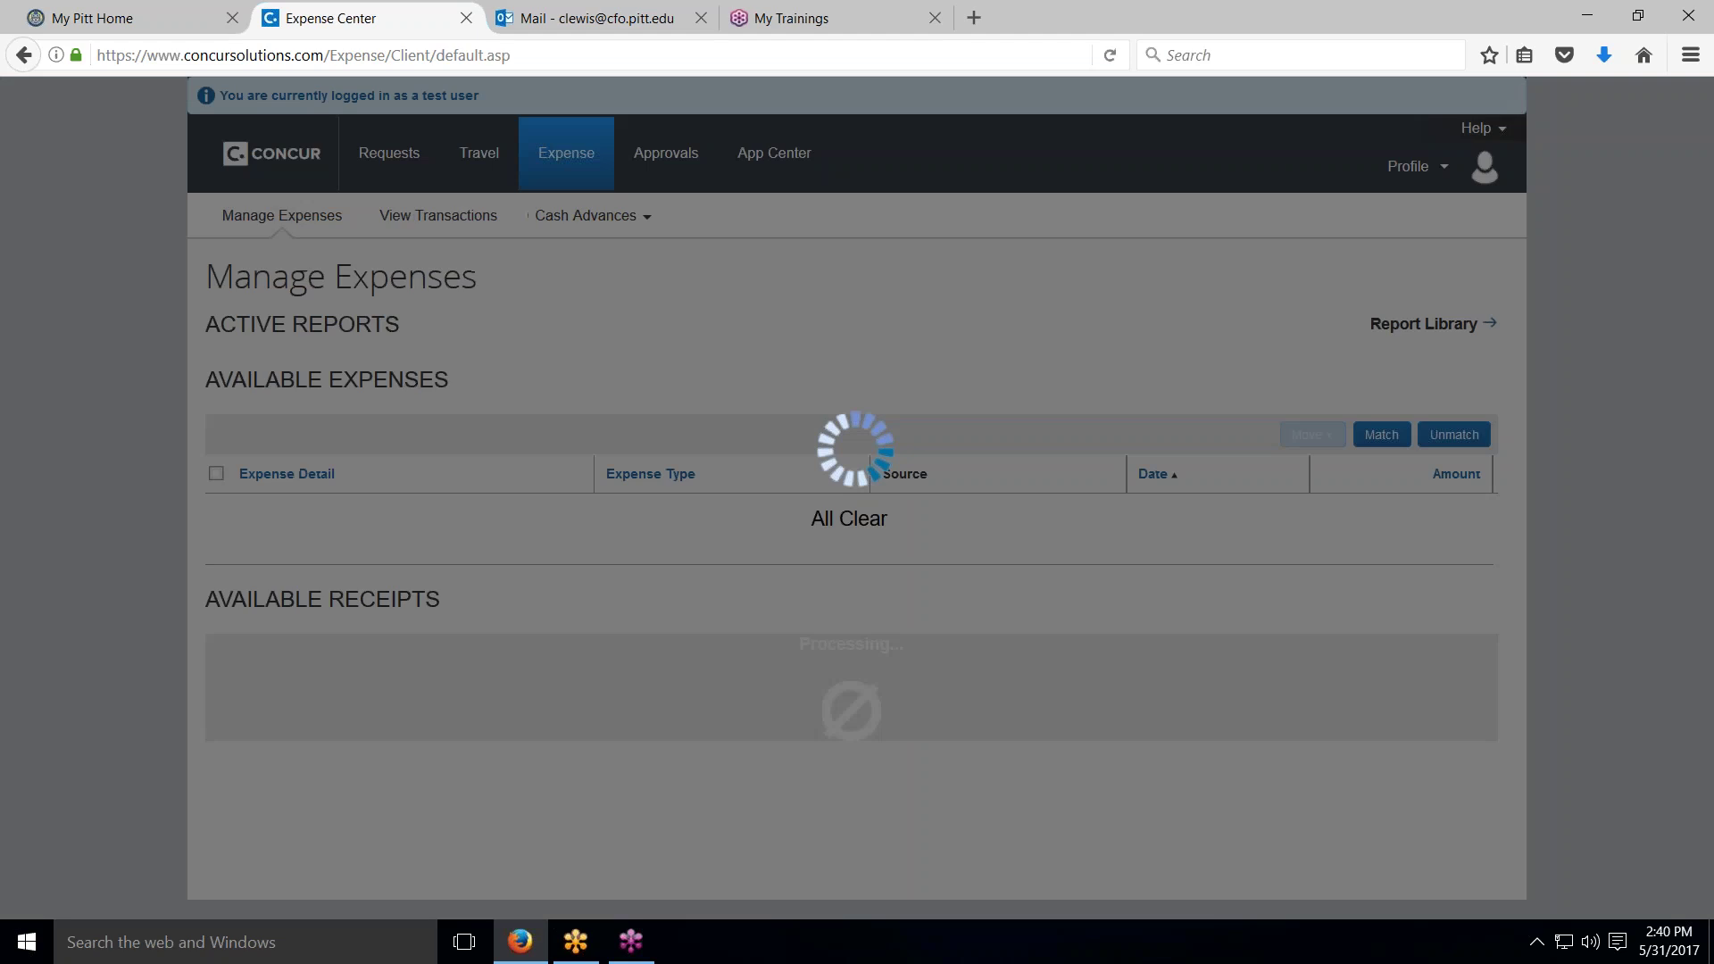
pyautogui.scroll(-3, 855, 607)
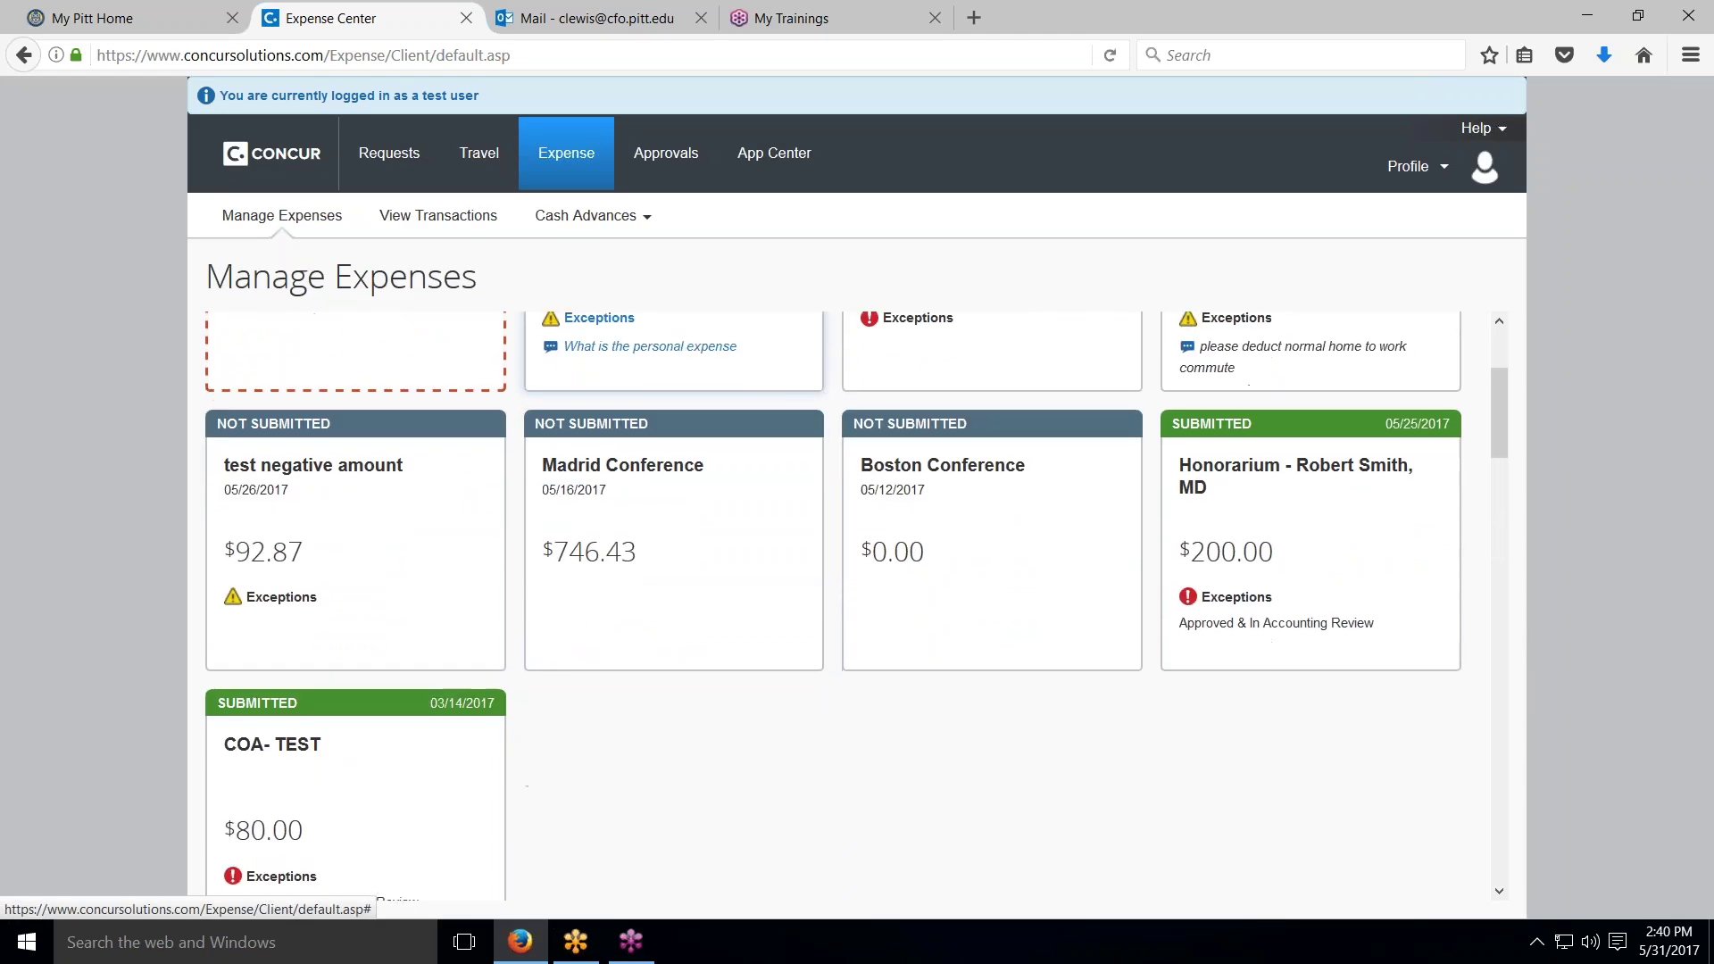
pyautogui.click(931, 476)
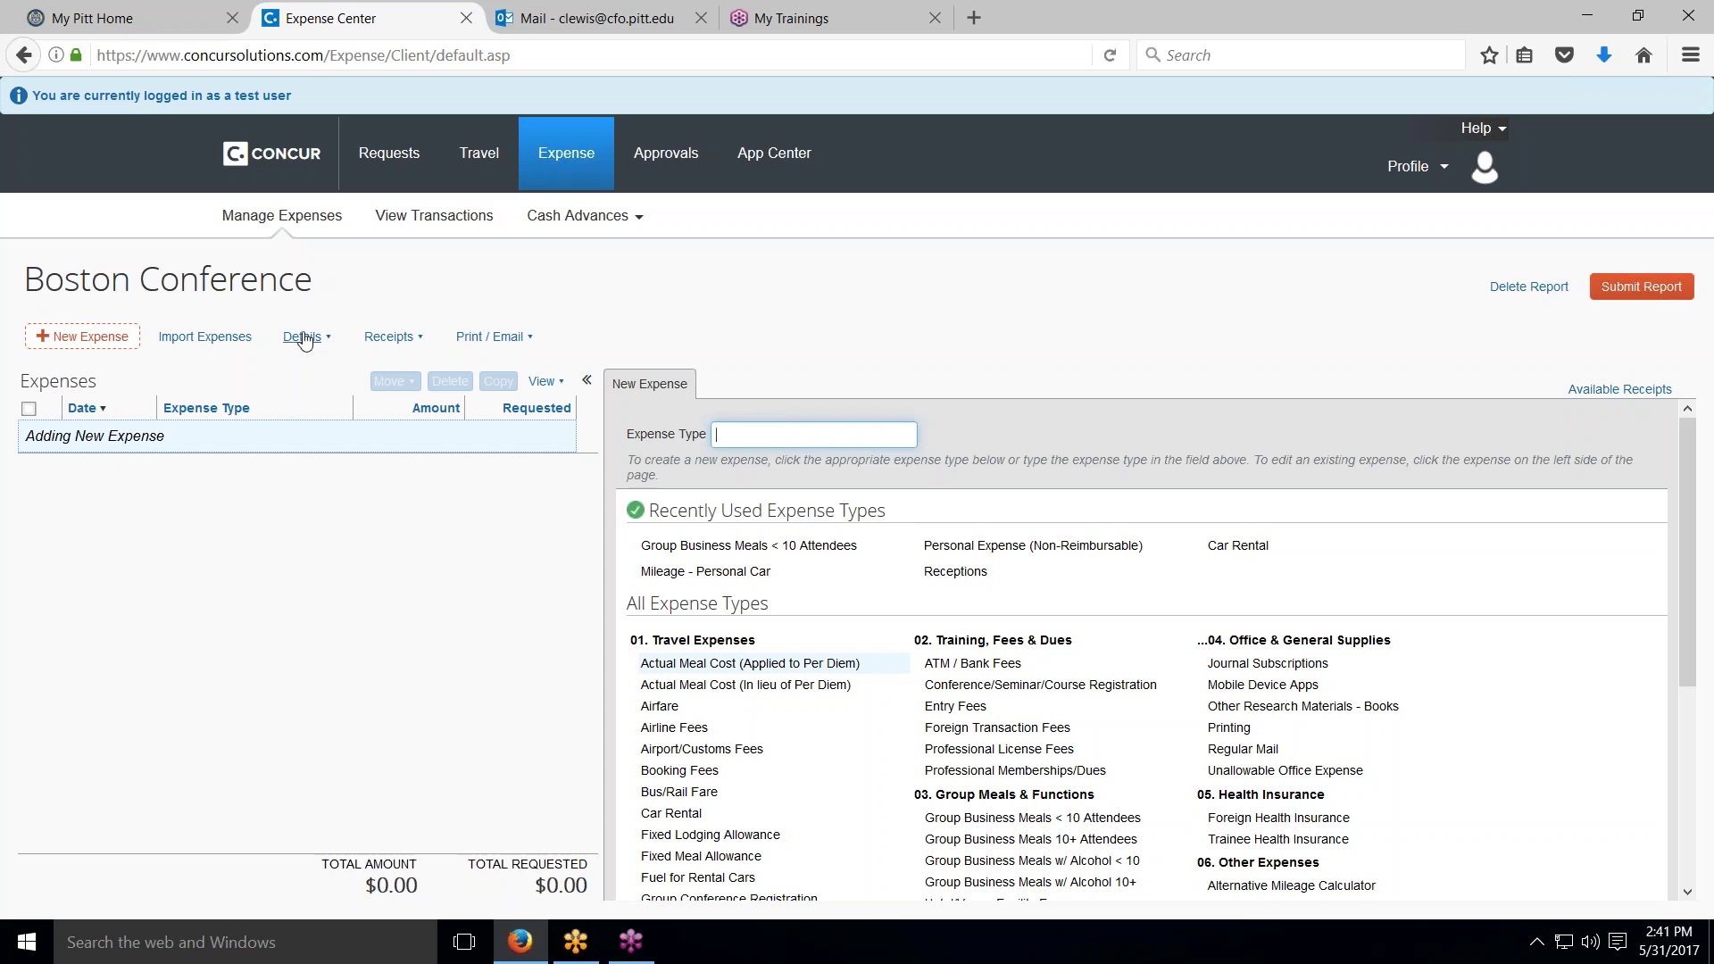
# Step: Create a new Travel Allowances itinerary from the report's Details menu
pyautogui.click(305, 339)
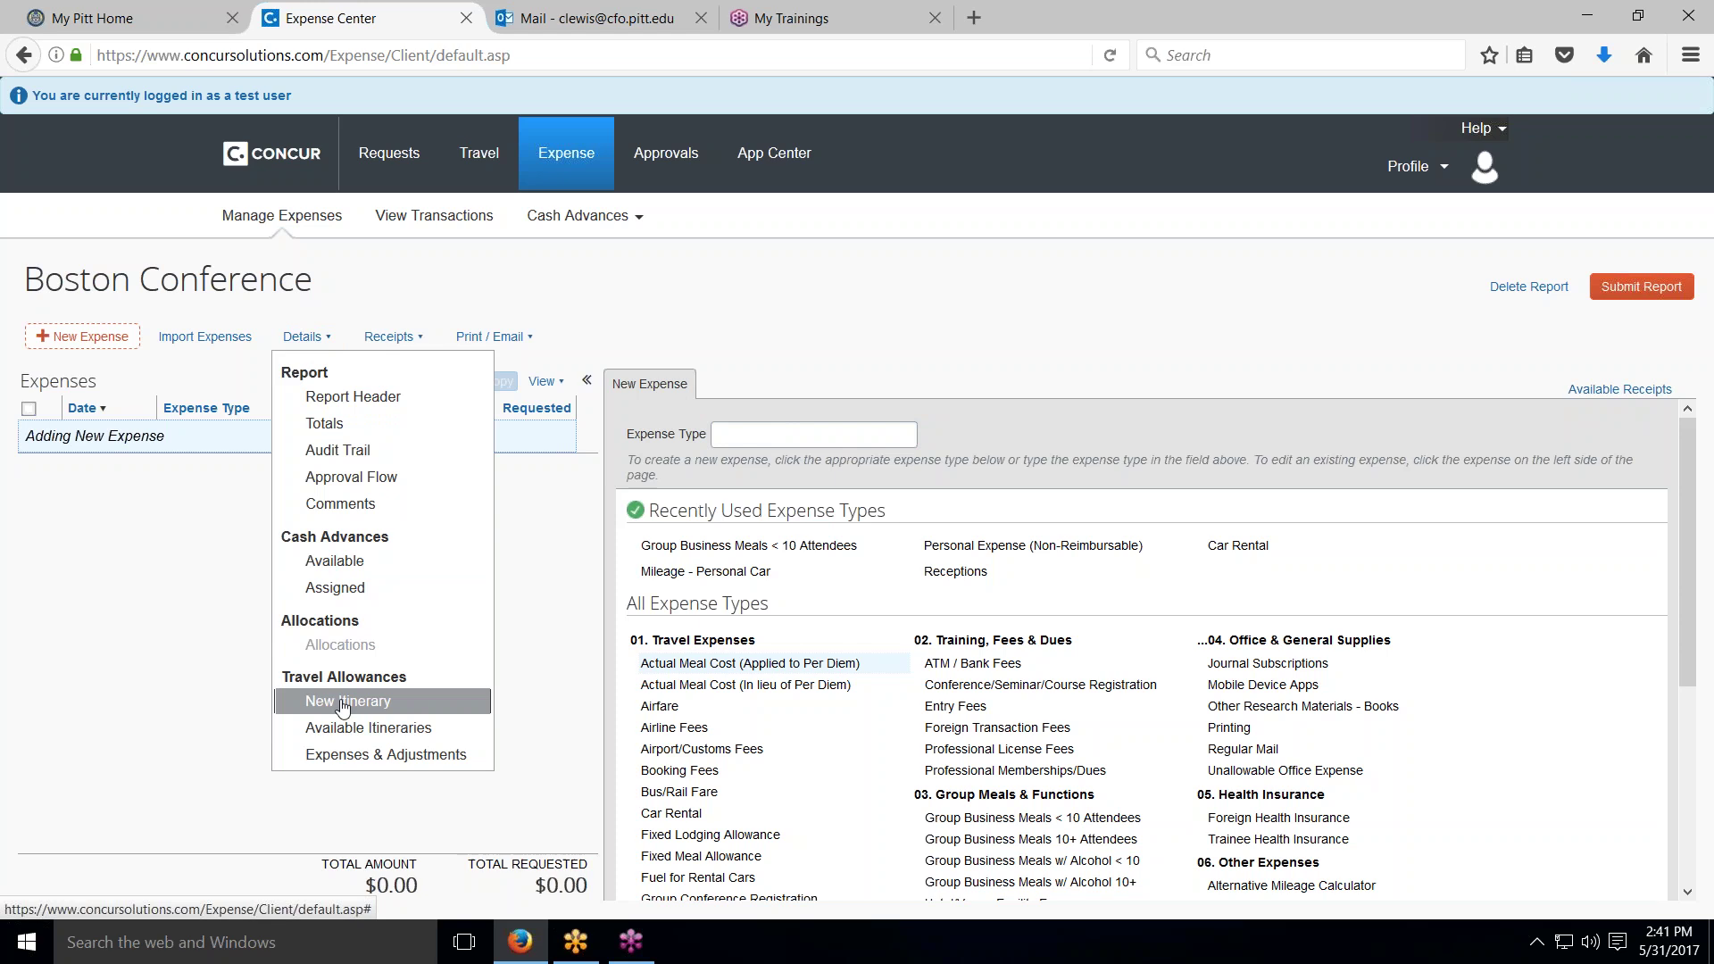
pyautogui.click(342, 707)
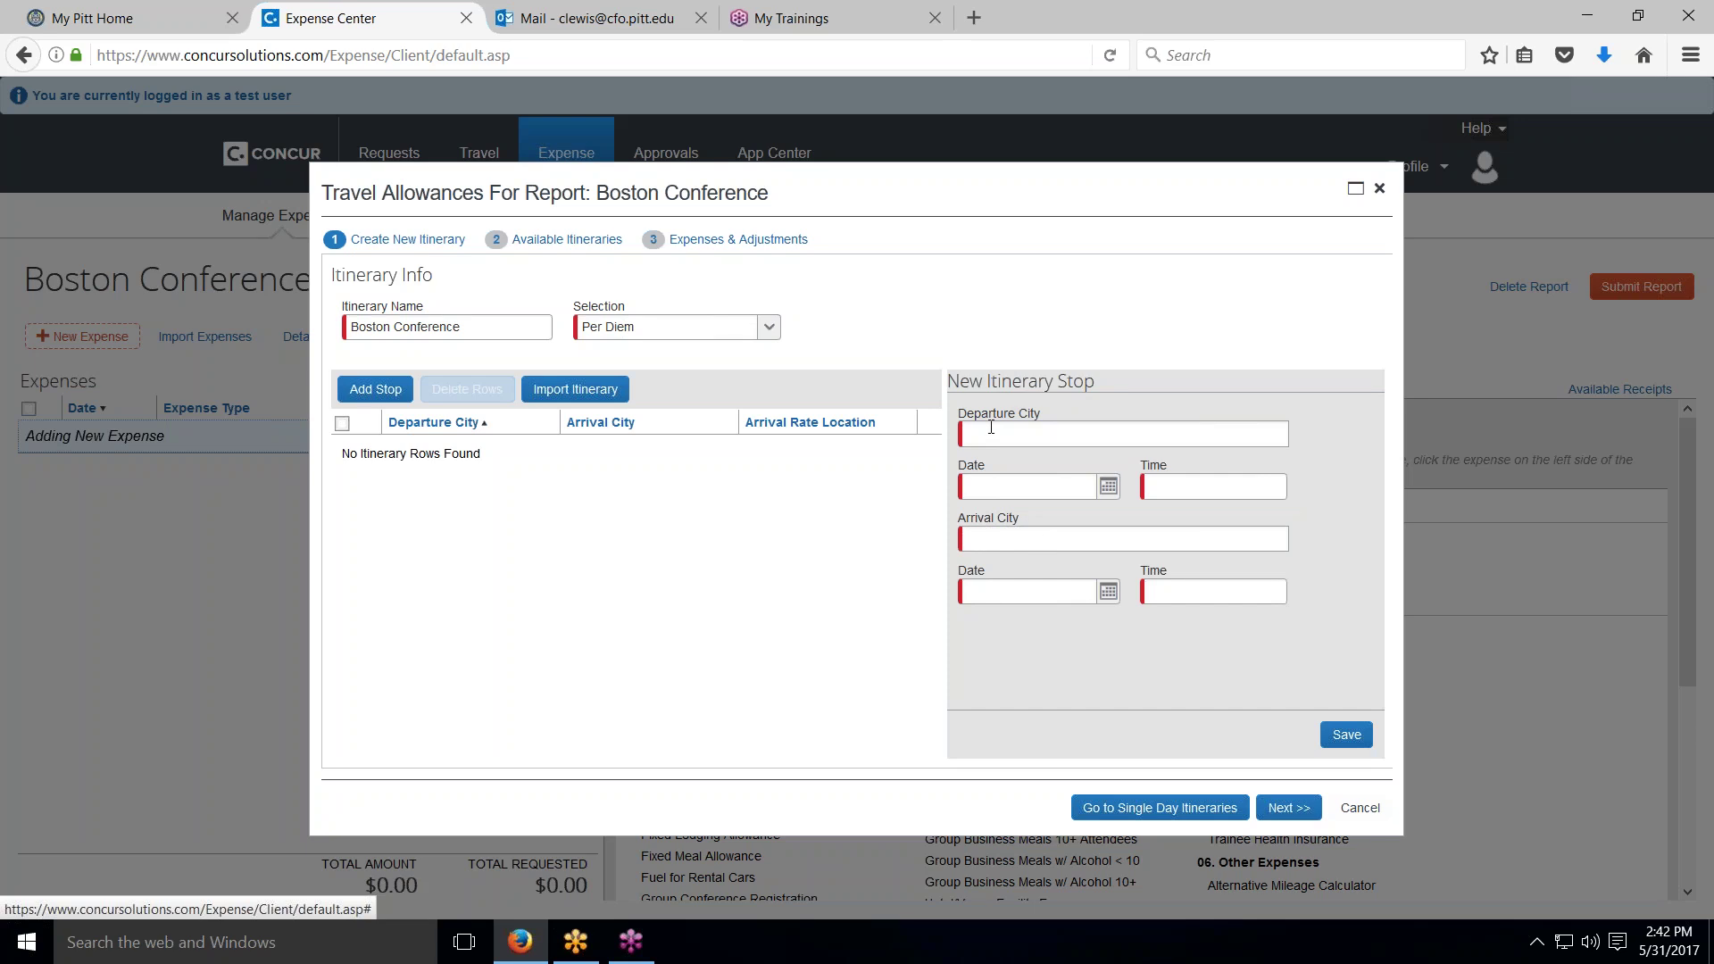
# Step: Add the Pittsburgh to Boston, Massachusetts leg on 05/08/2017, departing 10am, arriving 12pm
pyautogui.click(991, 427)
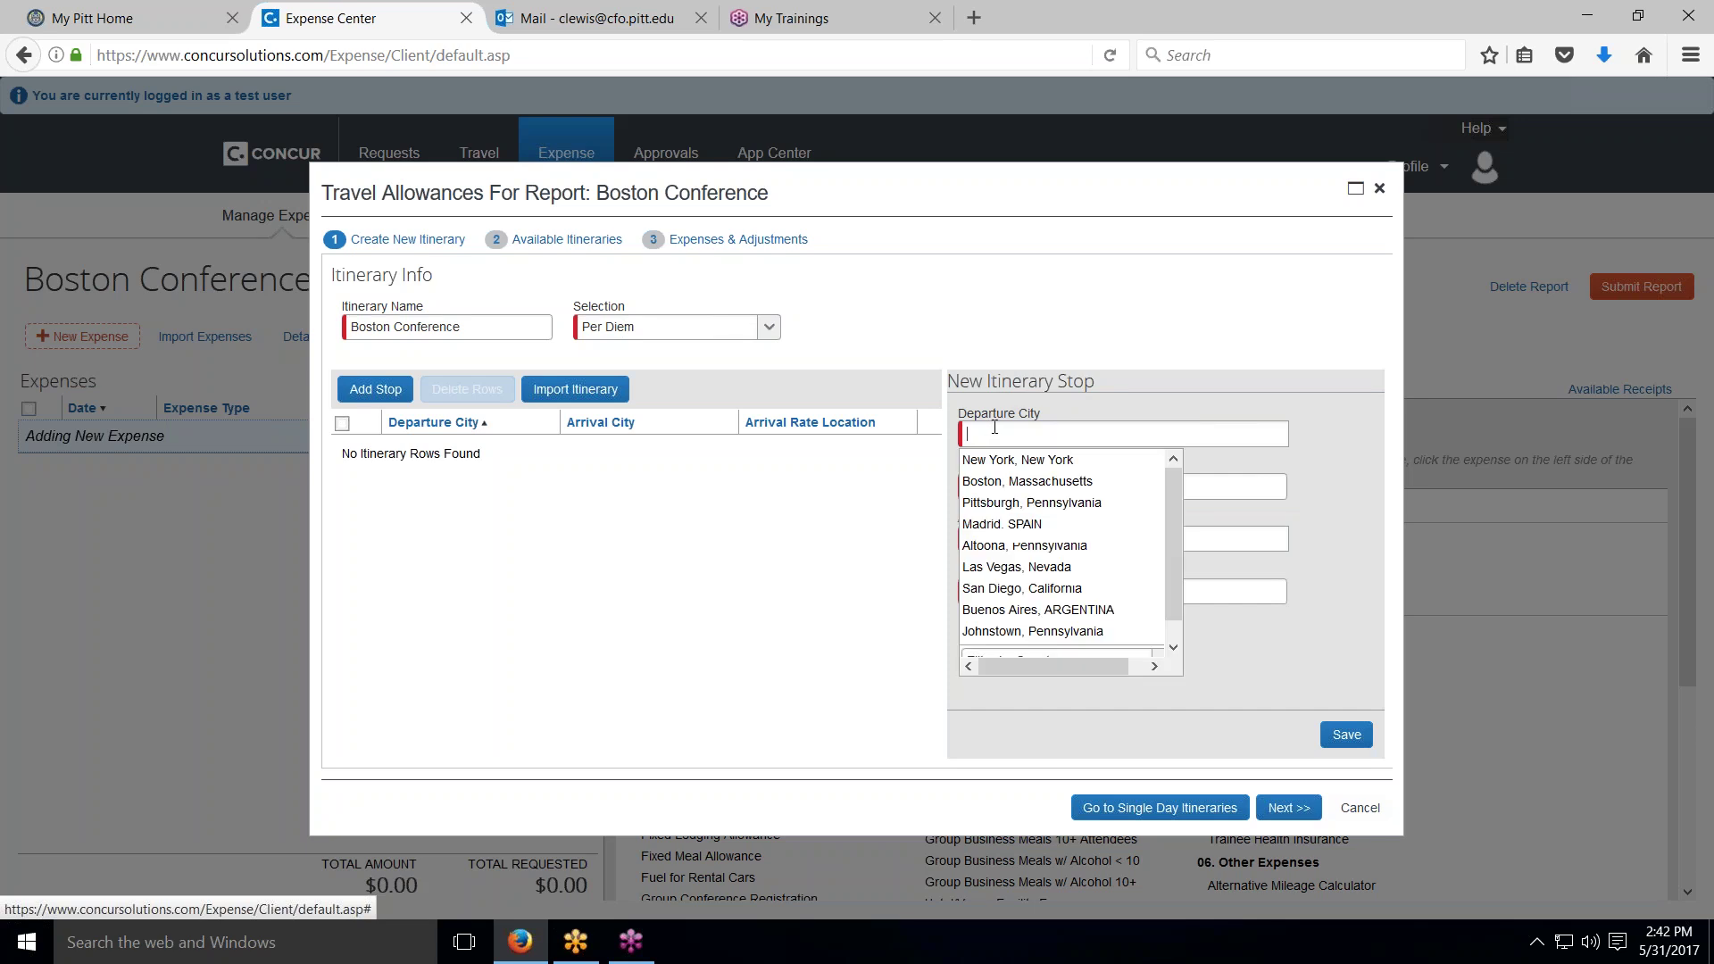
pyautogui.click(1003, 505)
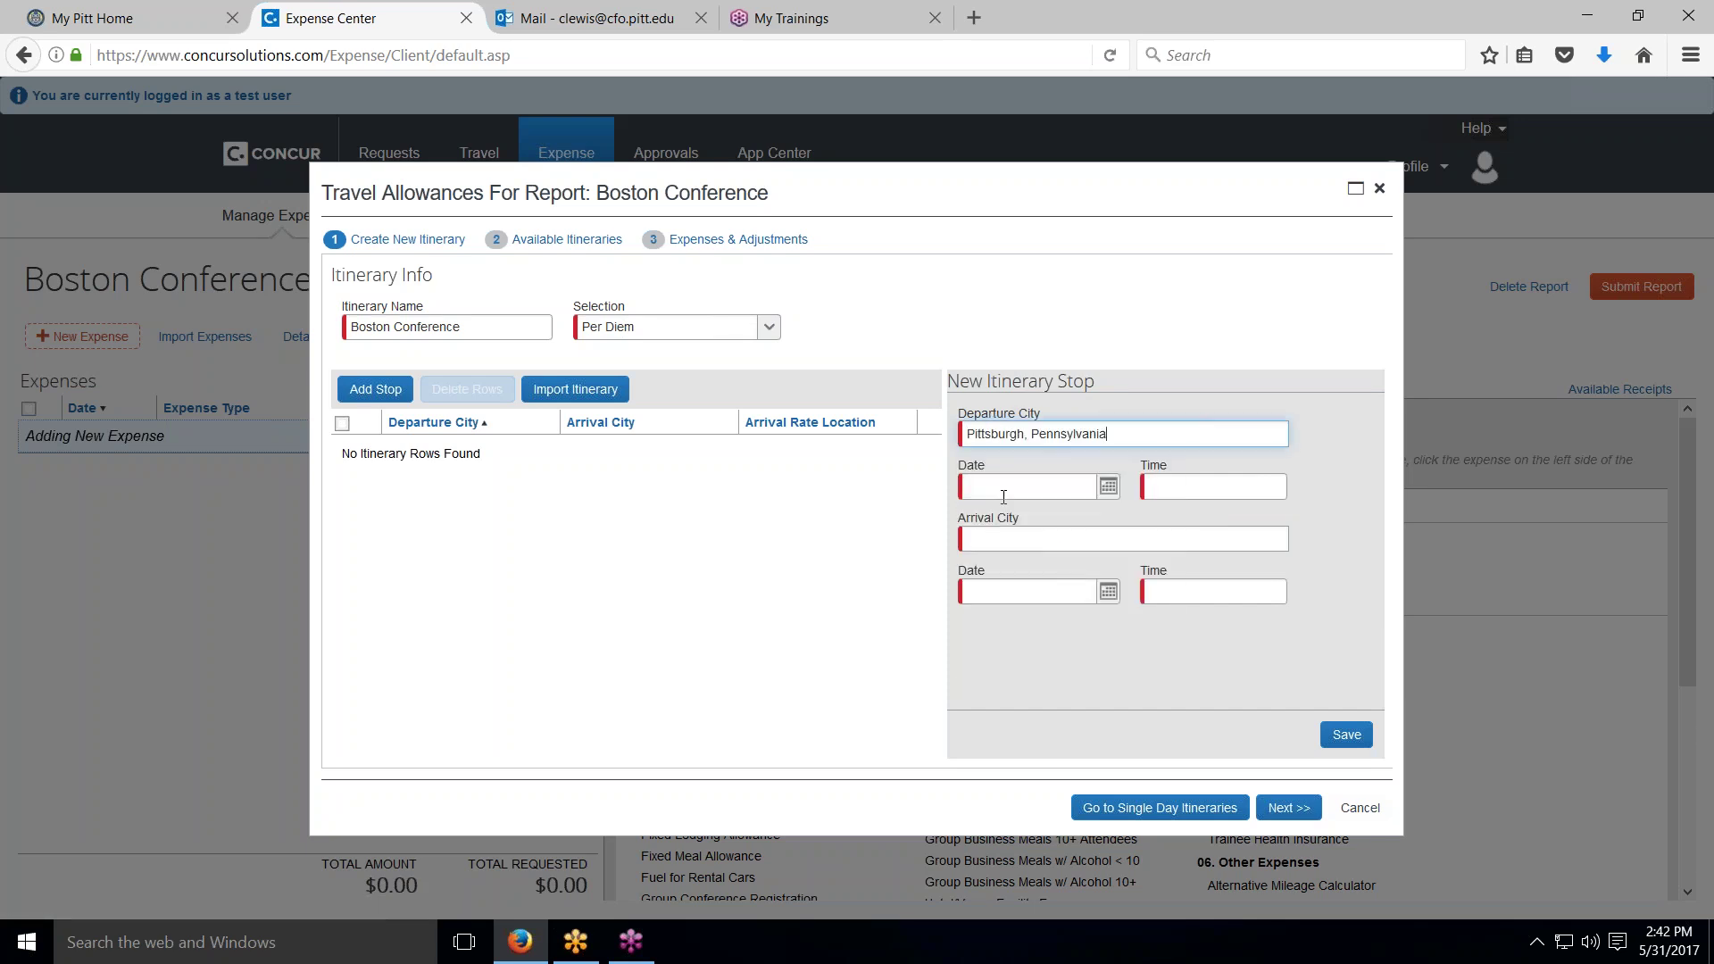
pyautogui.click(1108, 486)
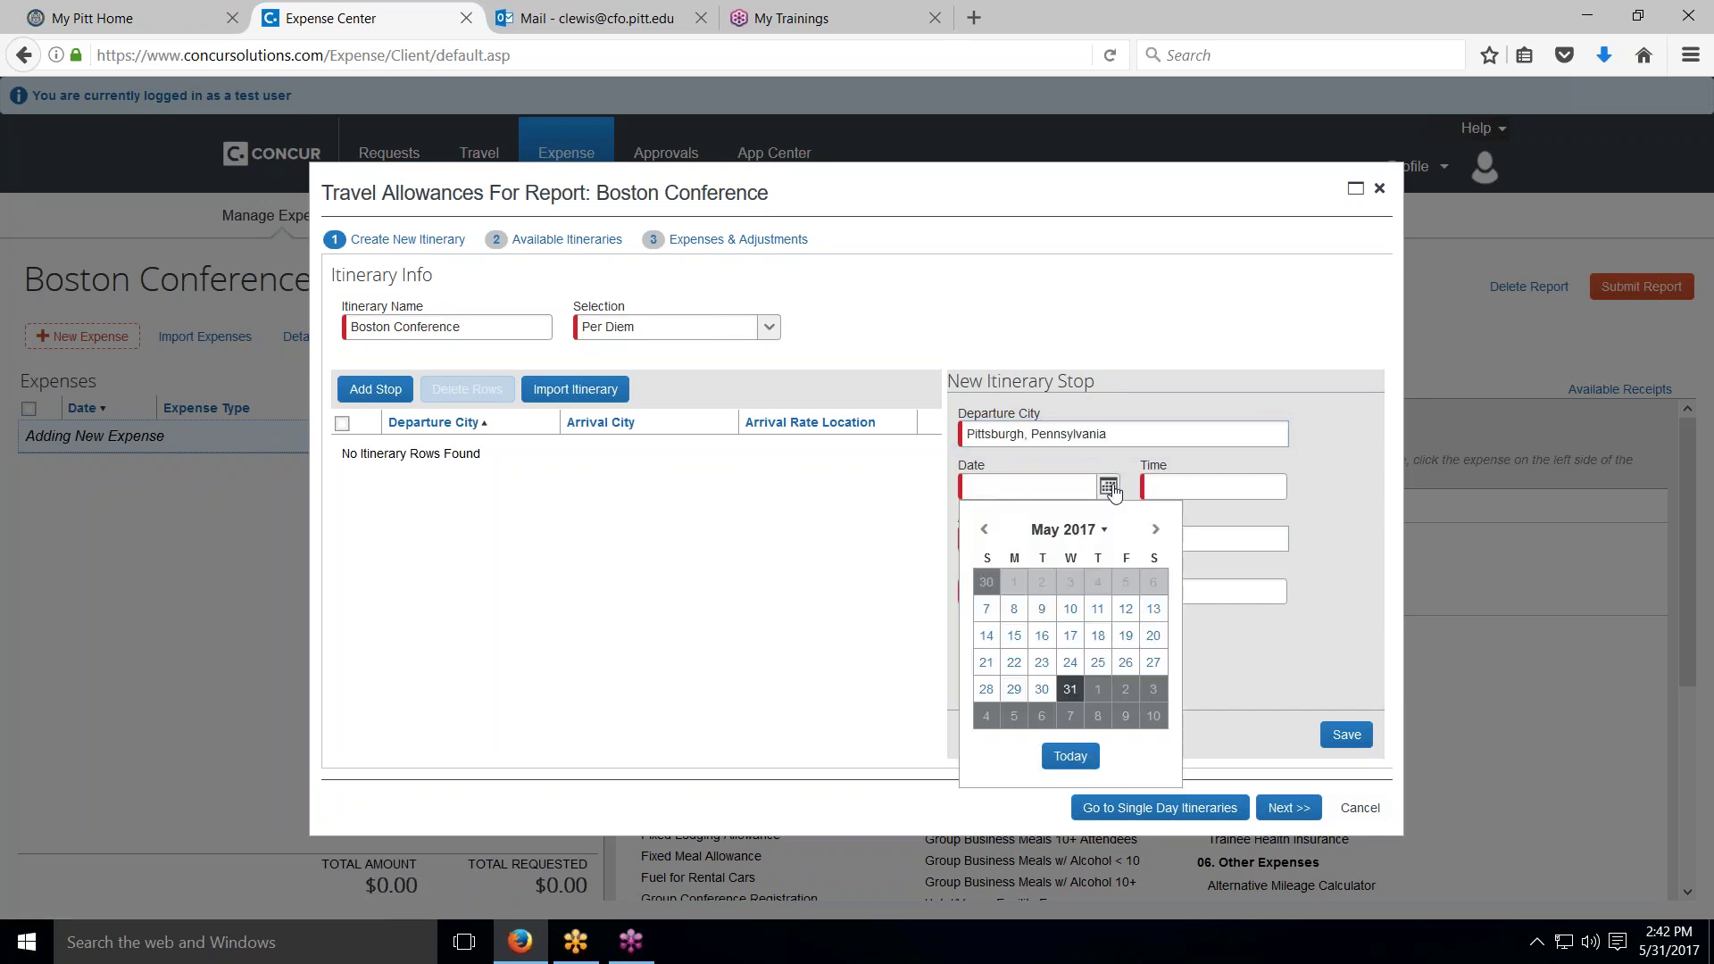
pyautogui.click(1014, 609)
pyautogui.click(1185, 484)
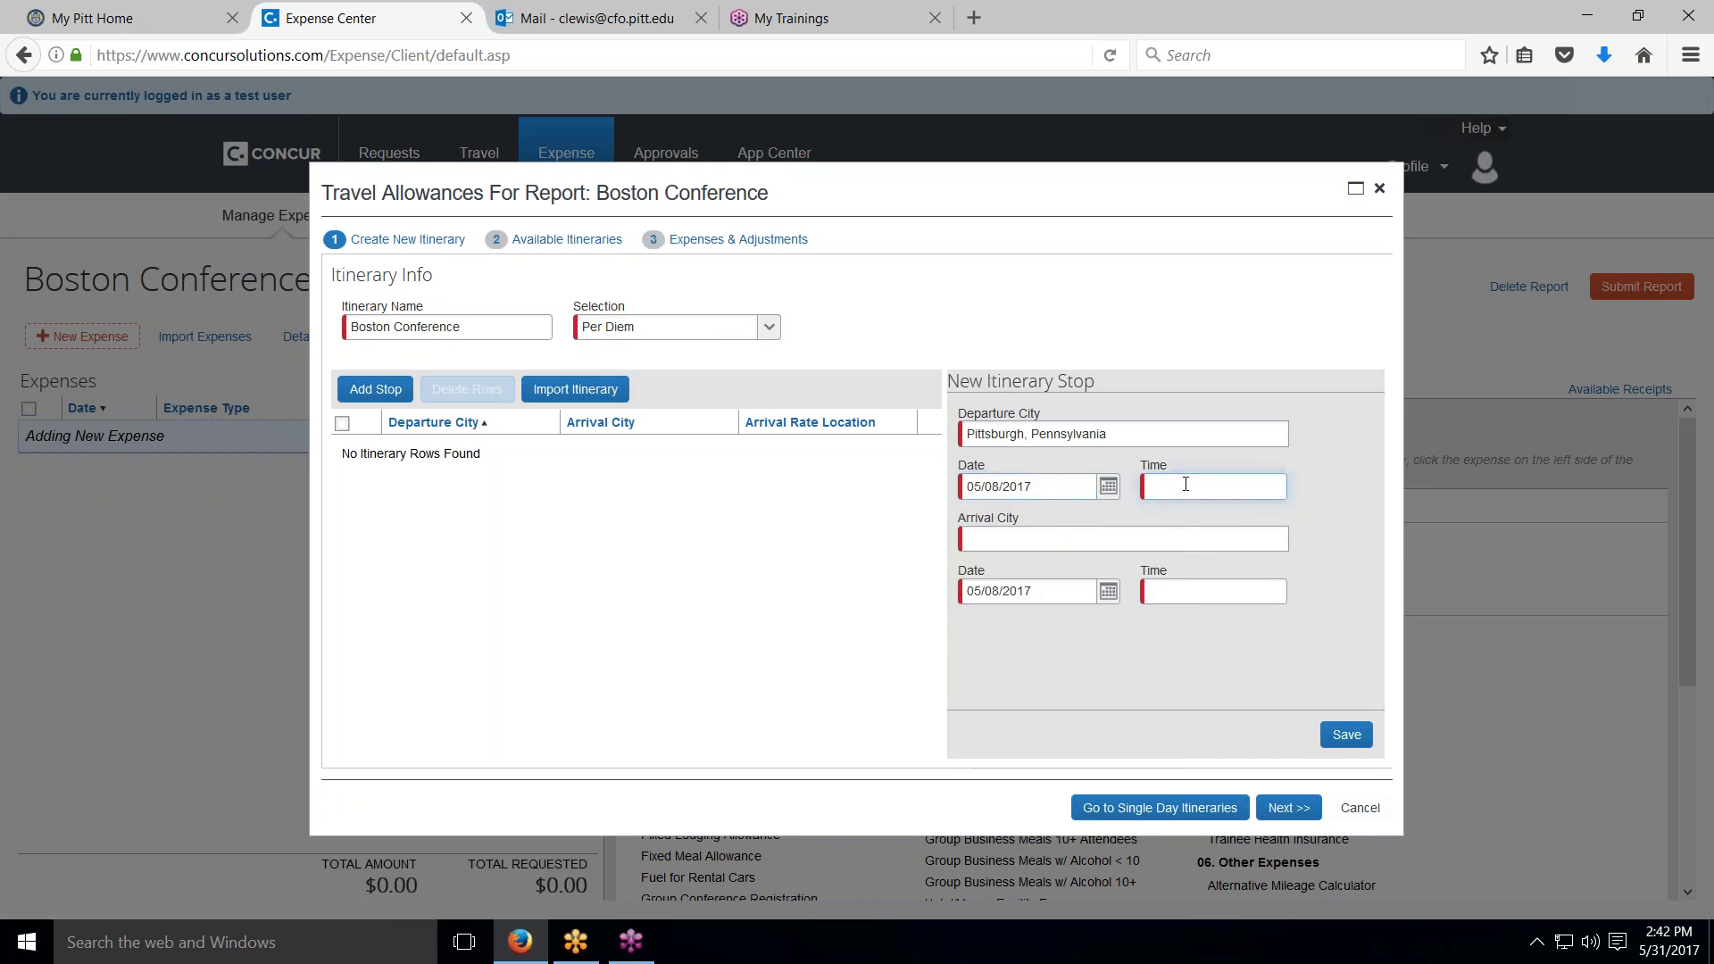
pyautogui.write('10am')
pyautogui.click(1029, 537)
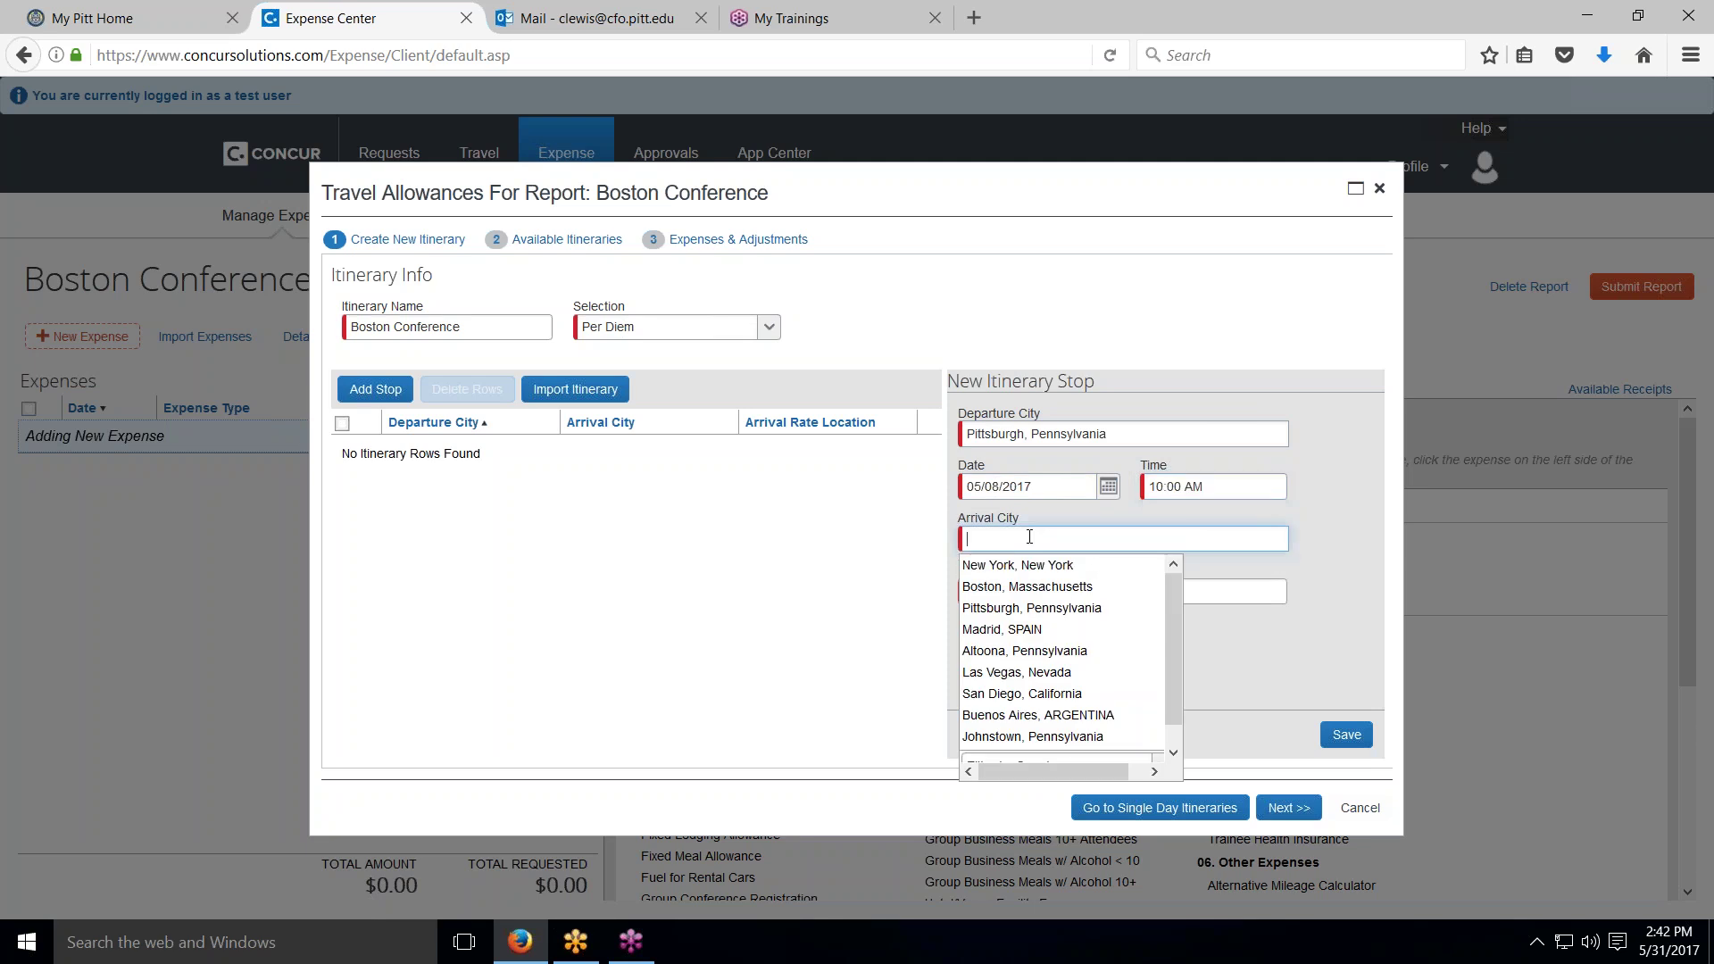
pyautogui.click(1026, 587)
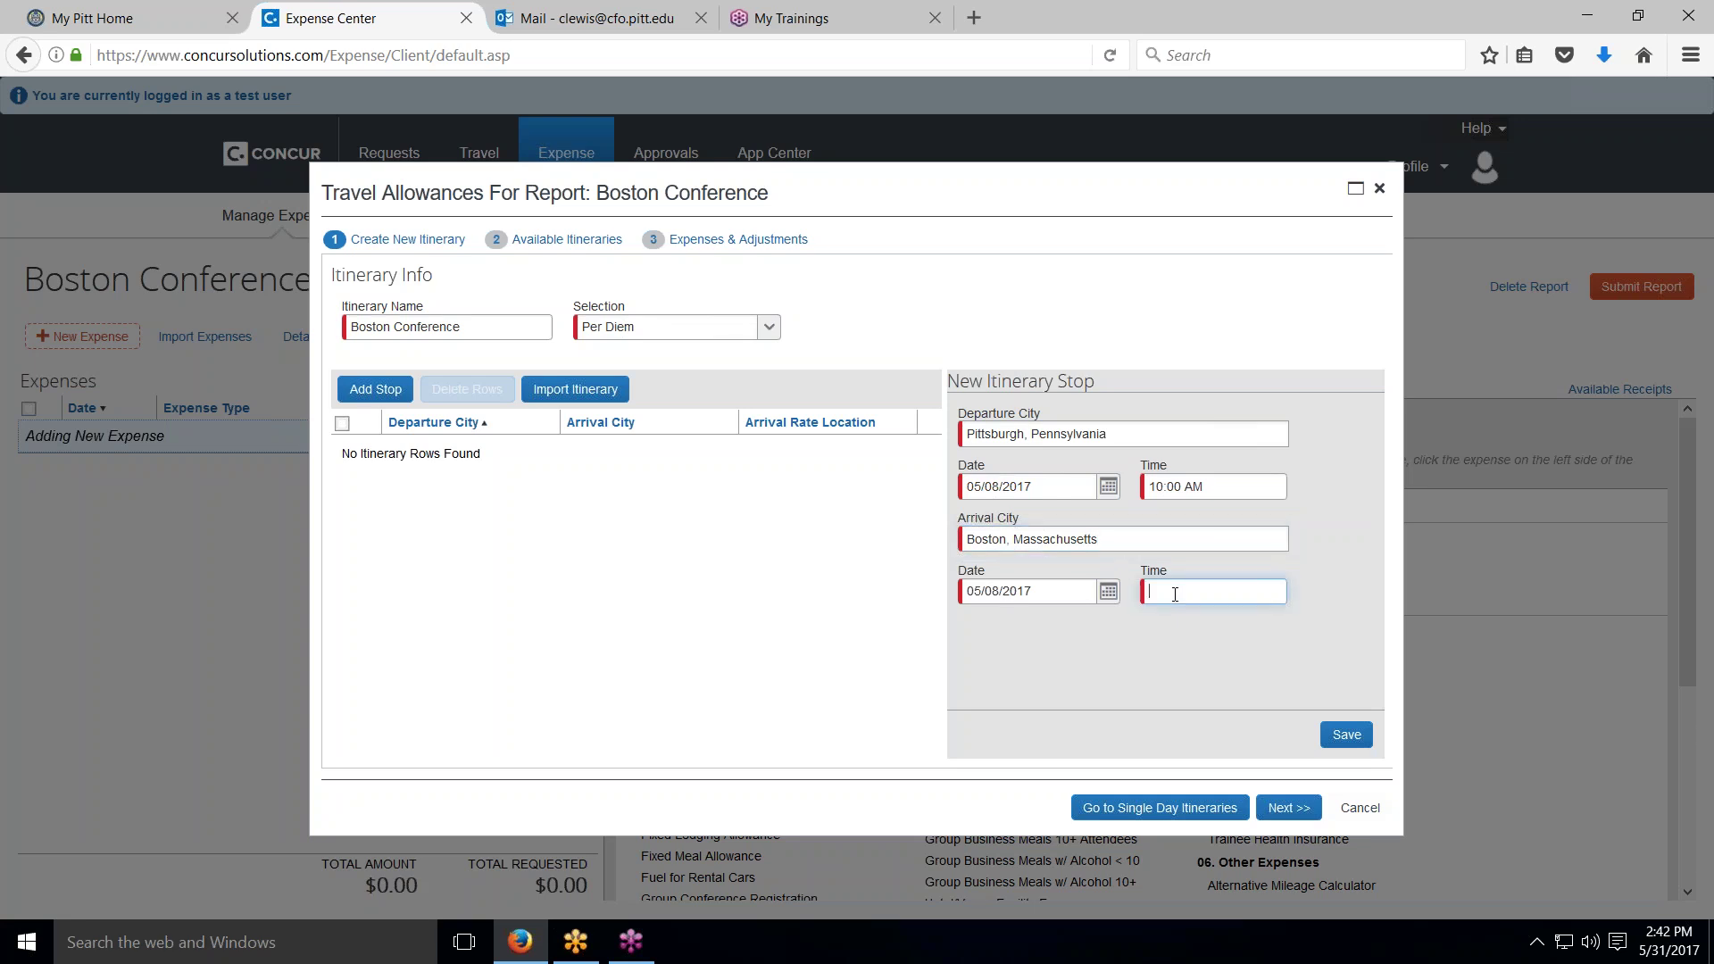
pyautogui.write('12pm')
pyautogui.click(1341, 735)
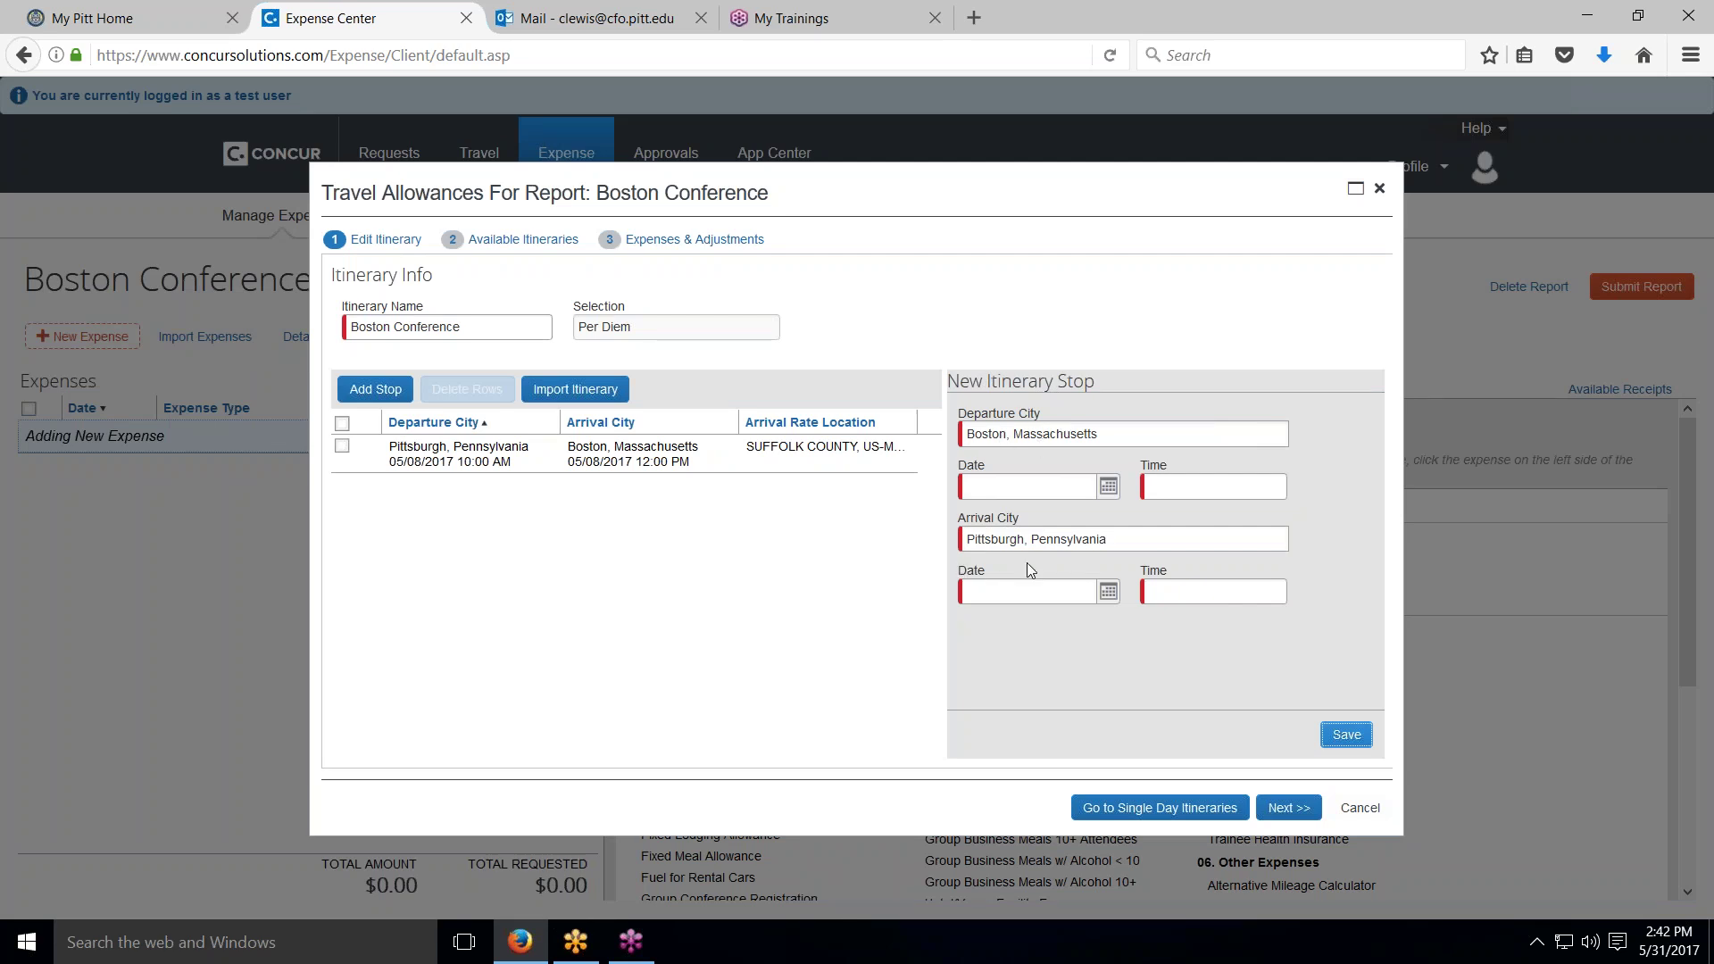
# Step: Add the return leg to Pittsburgh on 05/11/2017, departing 3pm, arriving 5pm
pyautogui.click(1108, 485)
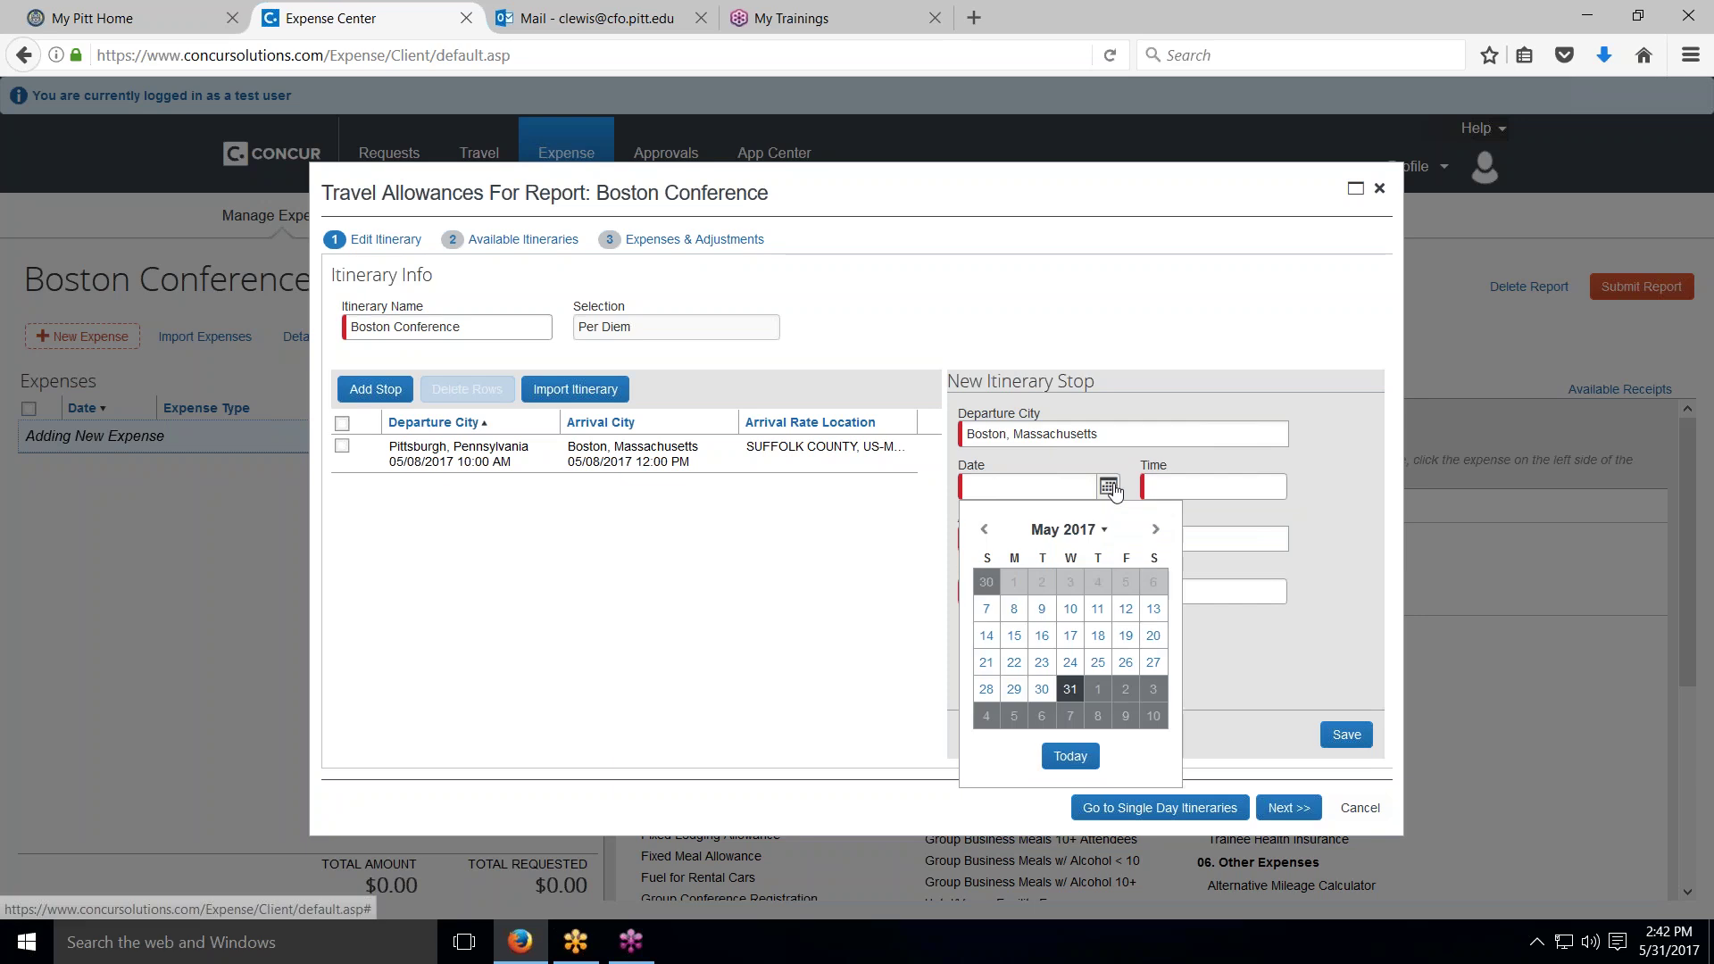
pyautogui.click(1098, 608)
pyautogui.click(1184, 487)
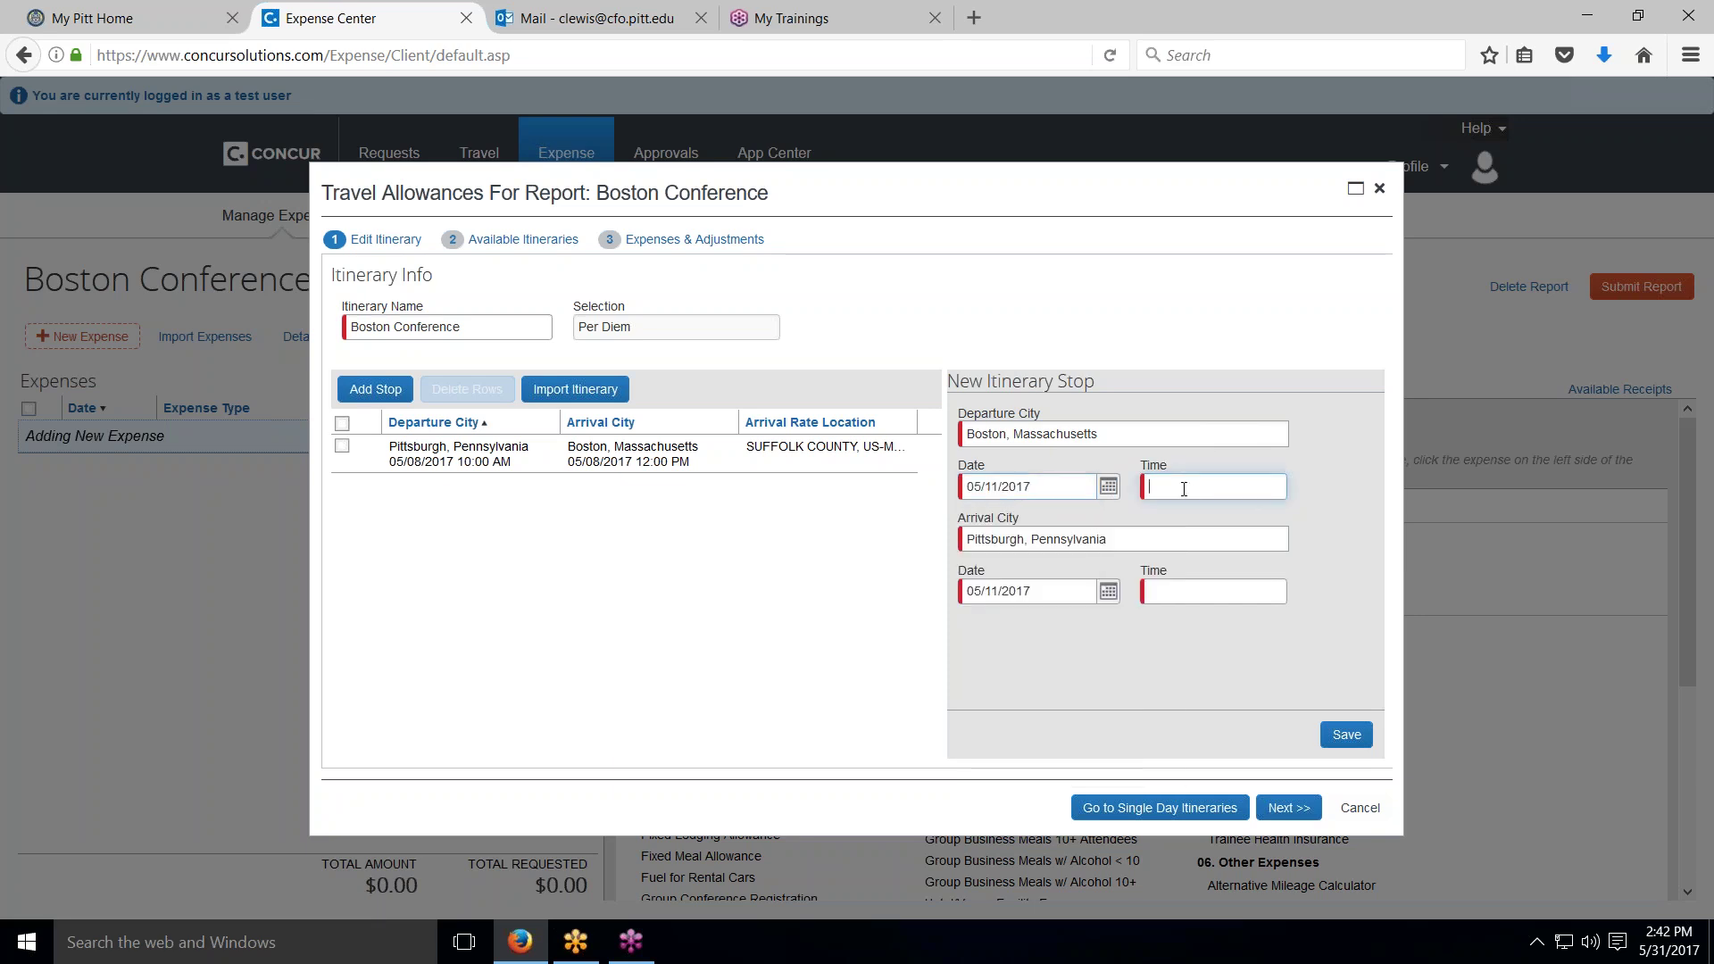
pyautogui.write('3pm')
pyautogui.click(1177, 591)
pyautogui.write('5pm')
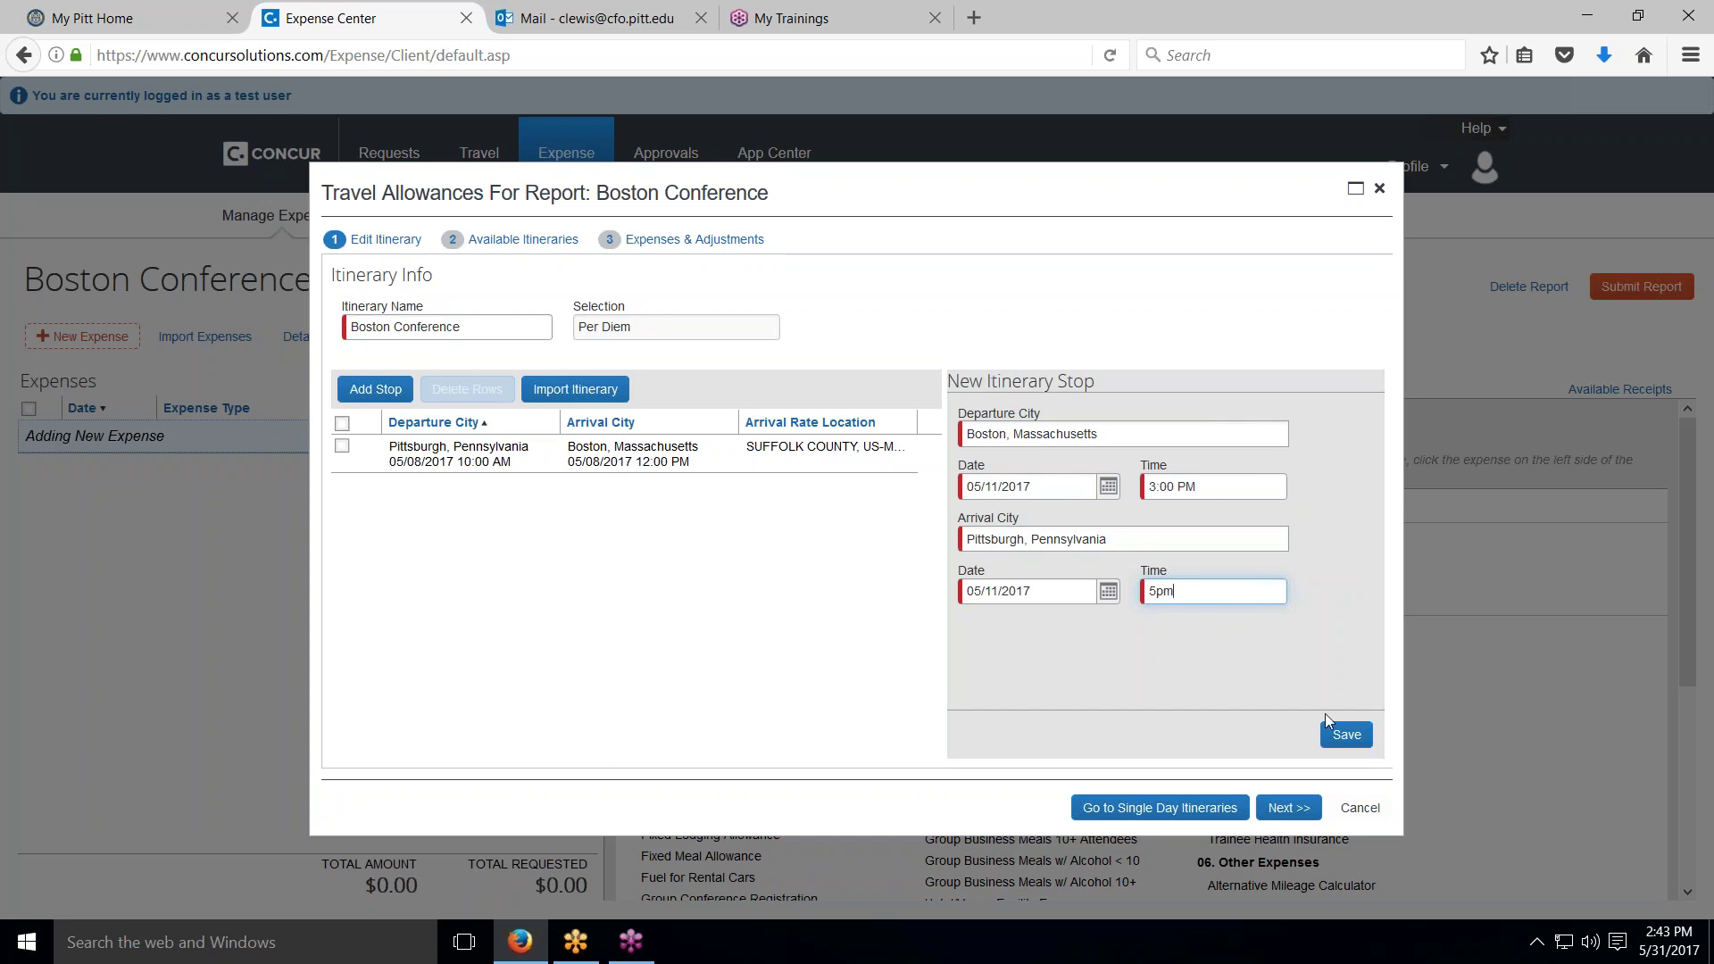
pyautogui.click(1343, 735)
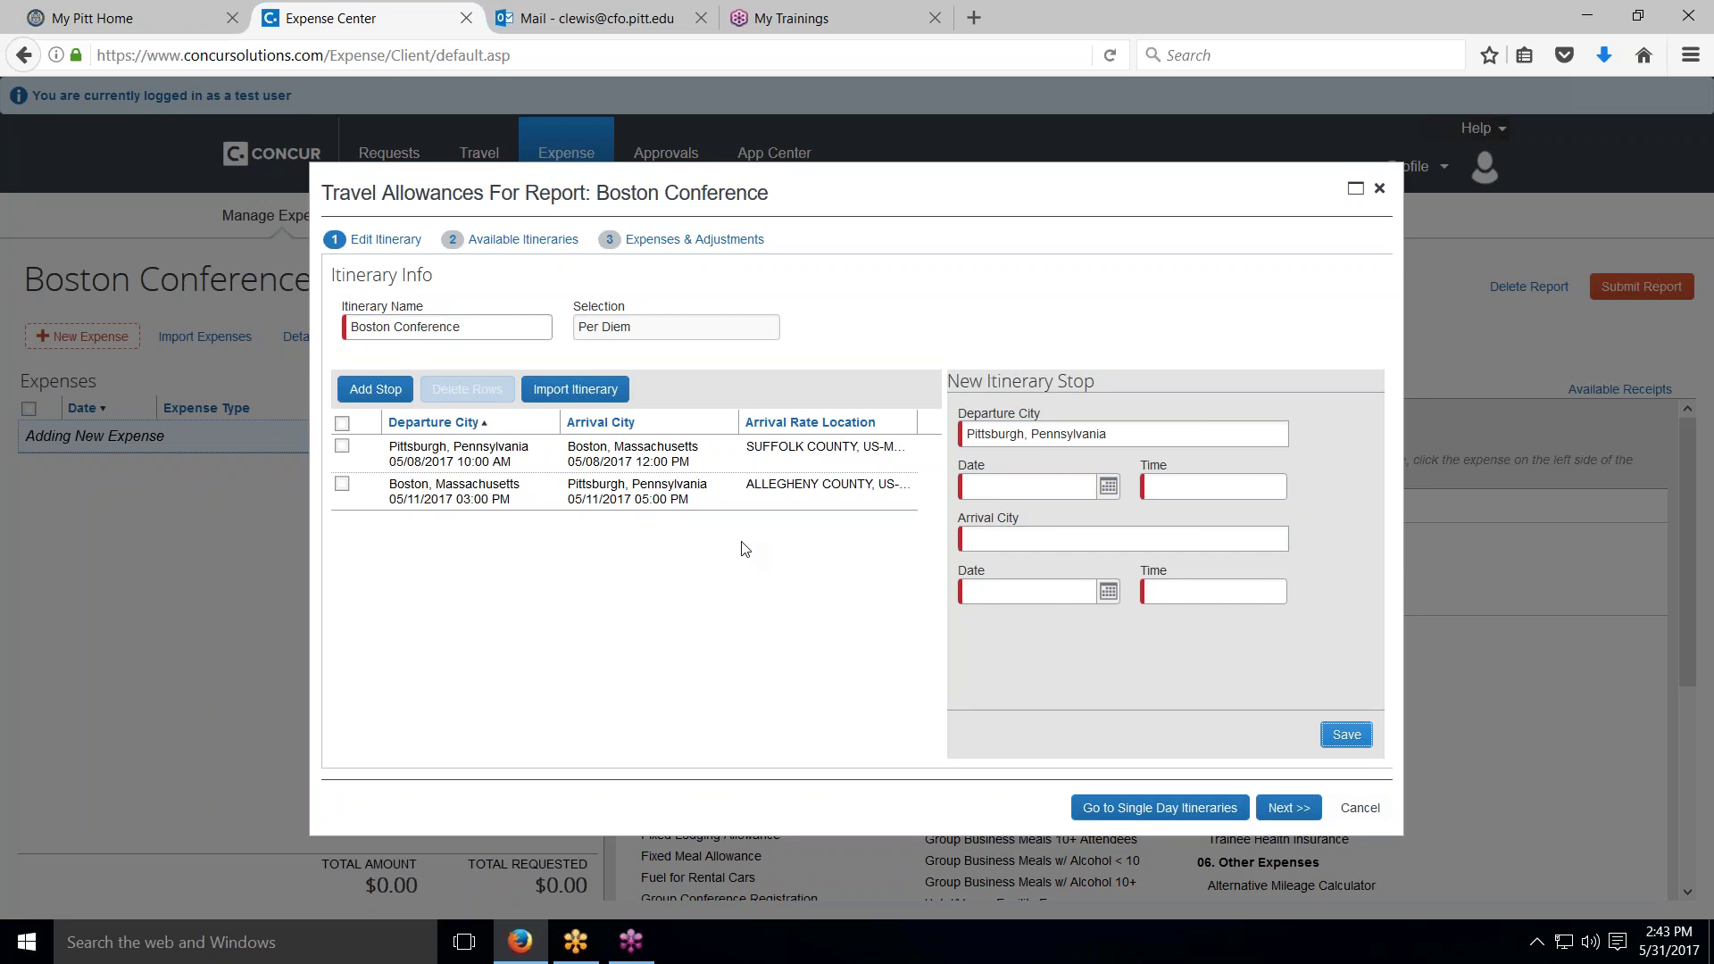
# Step: Assign the Boston Conference itinerary and continue to the $69.00 daily per diem allowances
pyautogui.click(1286, 808)
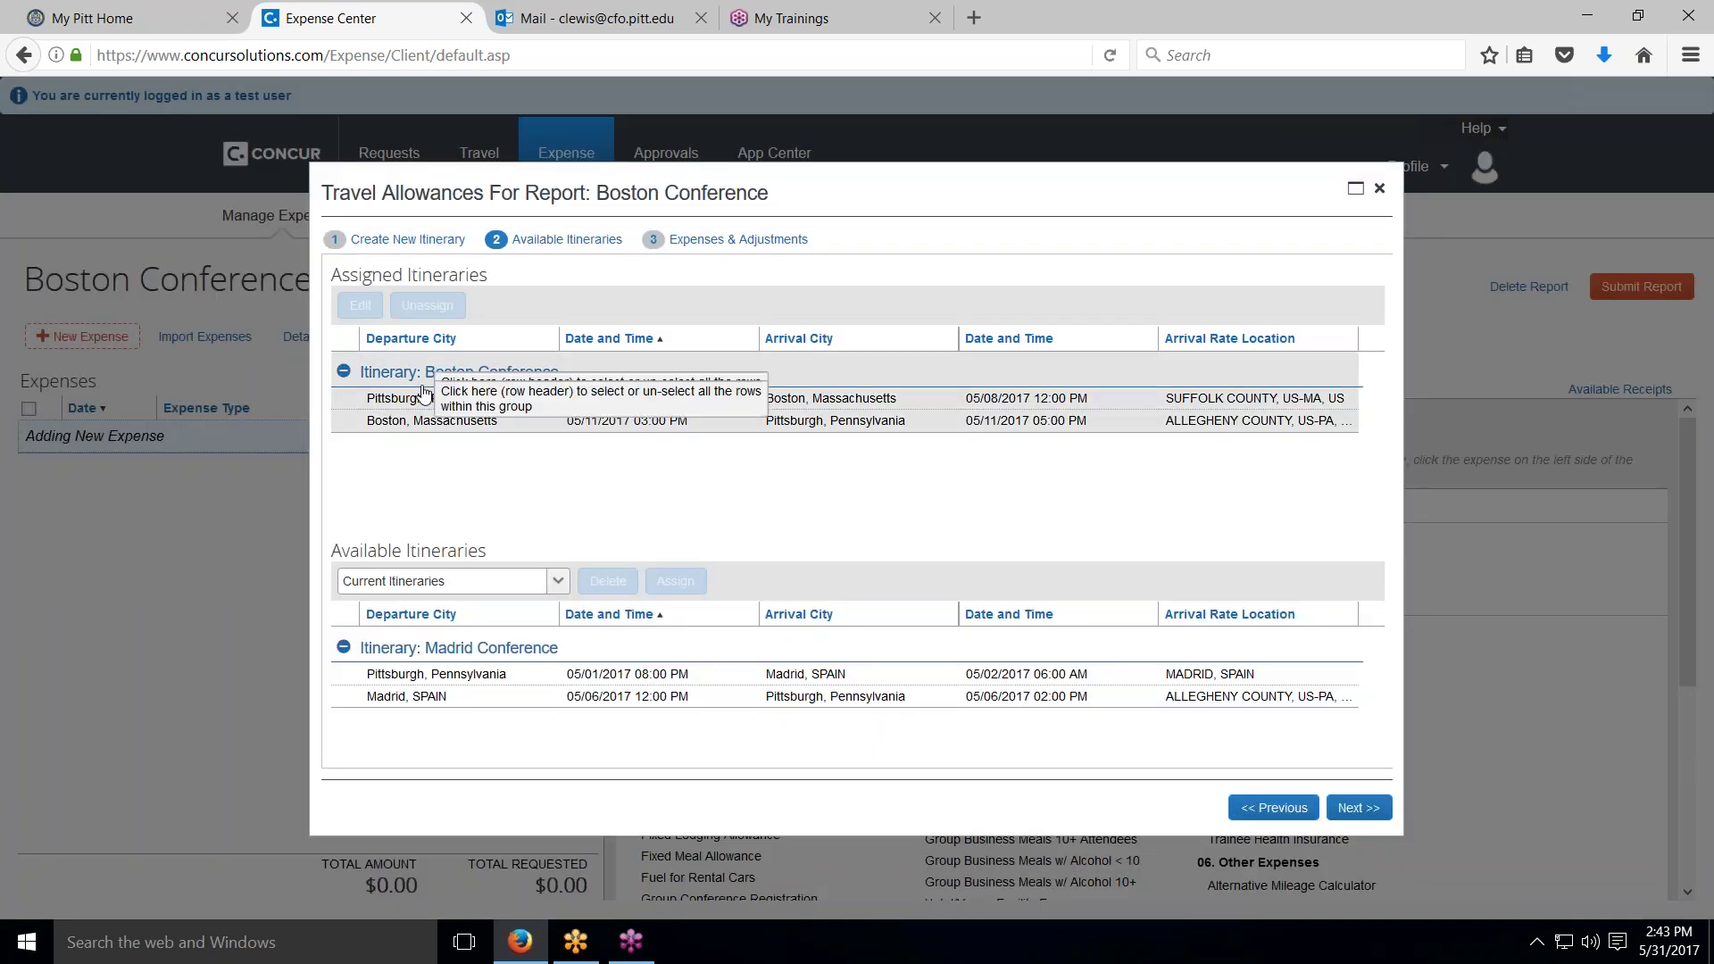
pyautogui.click(439, 418)
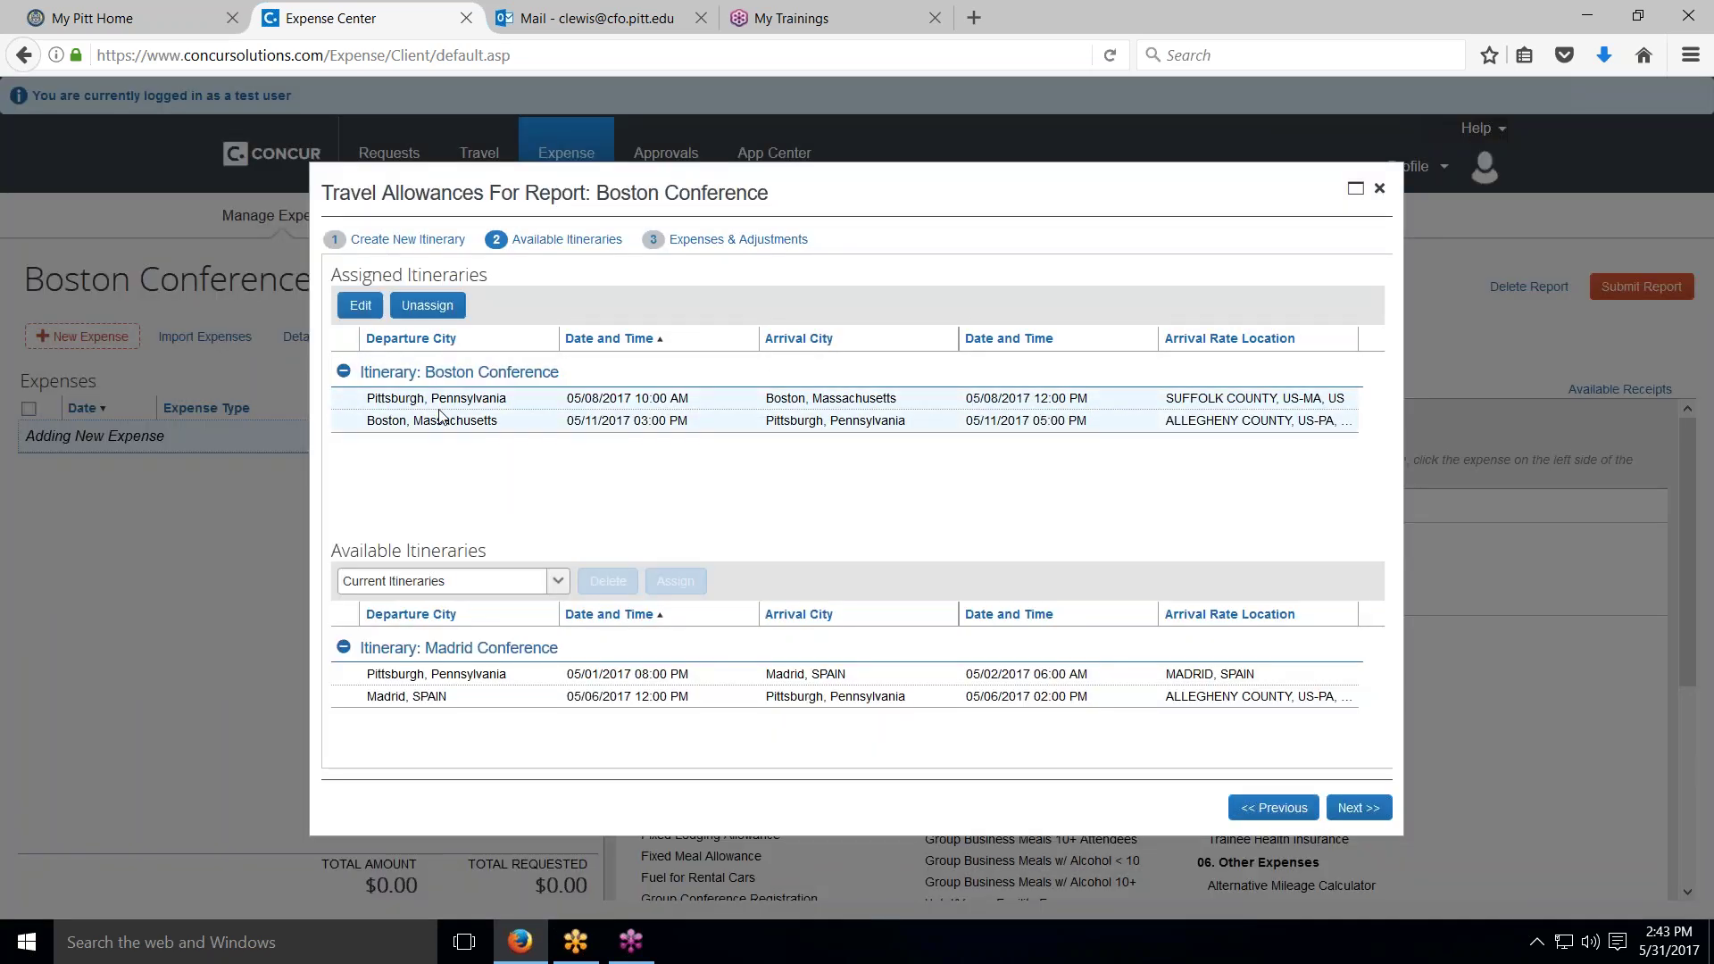
pyautogui.click(1369, 812)
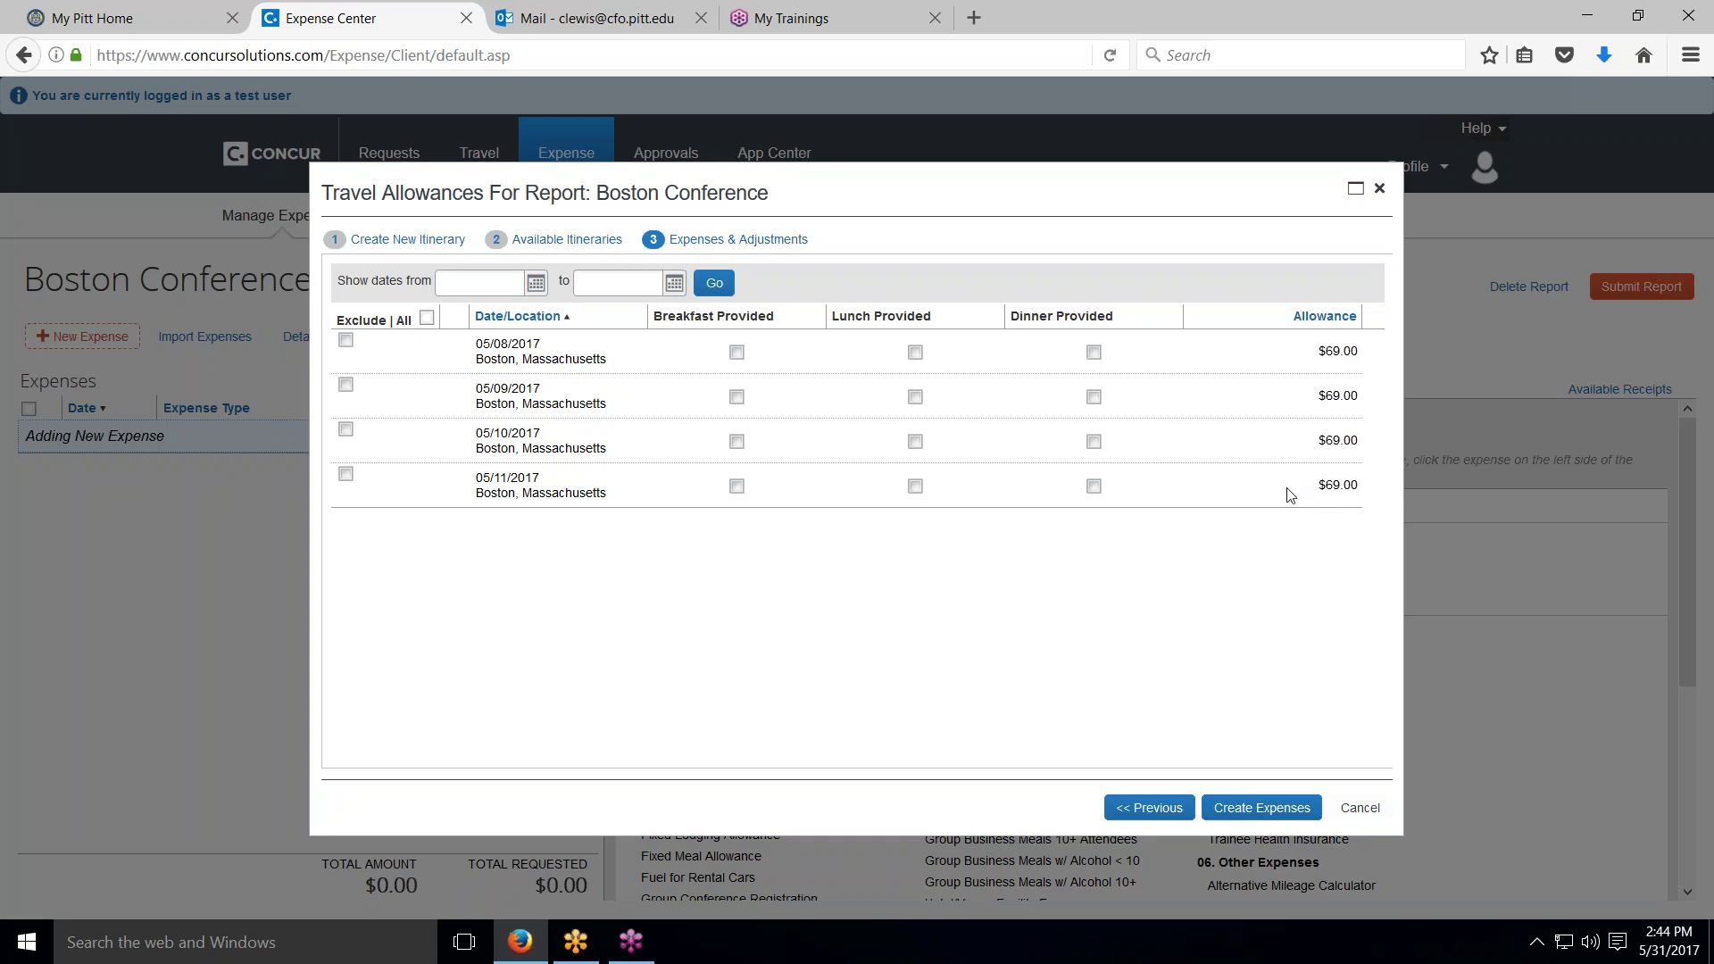
# Step: Mark breakfast provided on 05/08, dinner on 05/11, and lunch on 05/09 and 05/10
pyautogui.click(737, 354)
pyautogui.click(1094, 487)
pyautogui.click(915, 398)
pyautogui.click(921, 443)
# Step: Create four Meal Per Diem expenses for 05/08–05/11/2017 ($195.00) and sort them oldest date first
pyautogui.click(1272, 817)
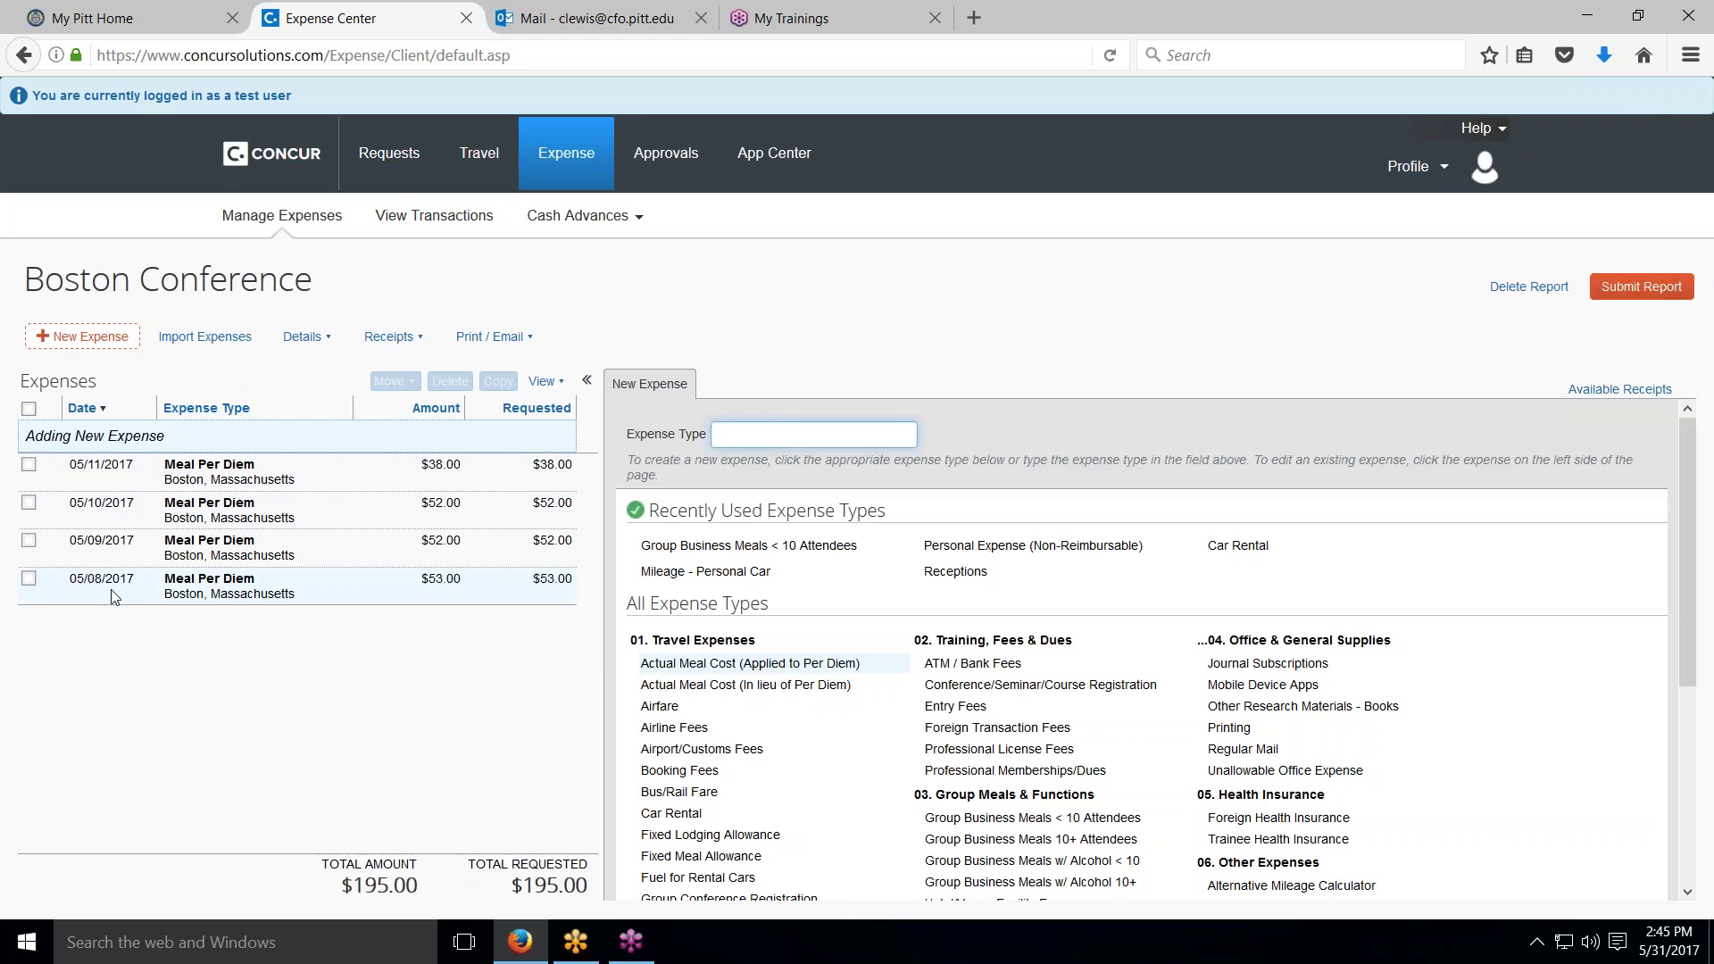
pyautogui.click(102, 412)
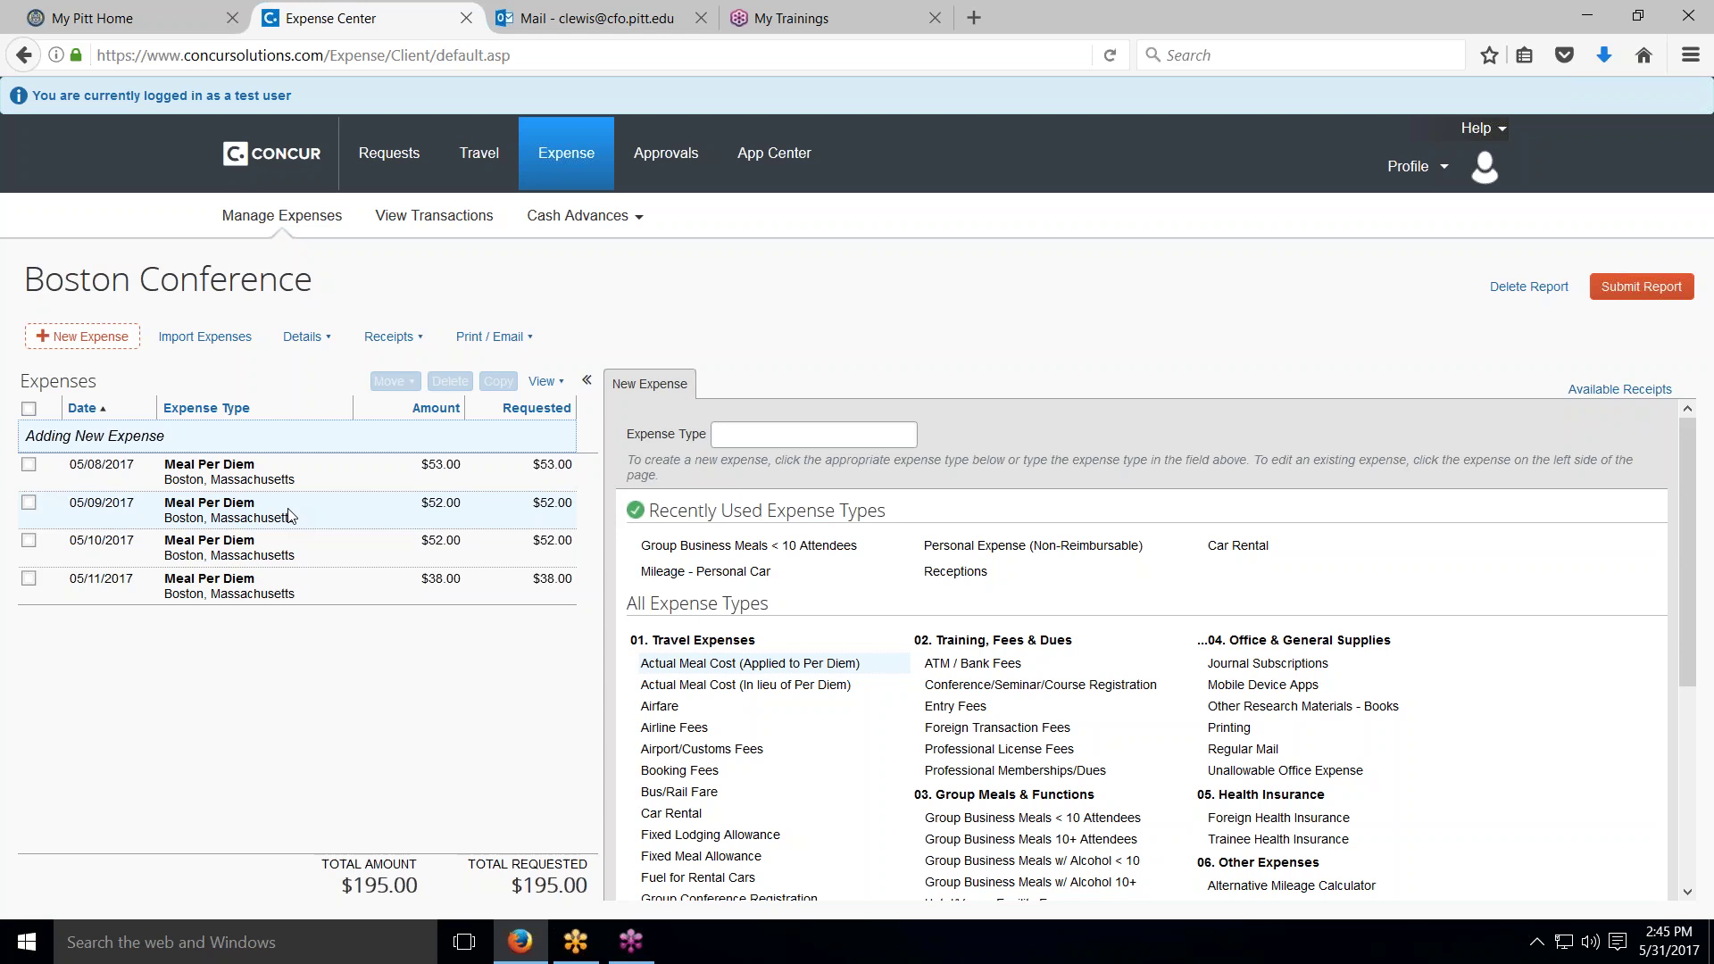
# Step: Move the $65.06 TROPICANA RESORT AND CASINO card charge from available transactions into the current report
pyautogui.click(210, 343)
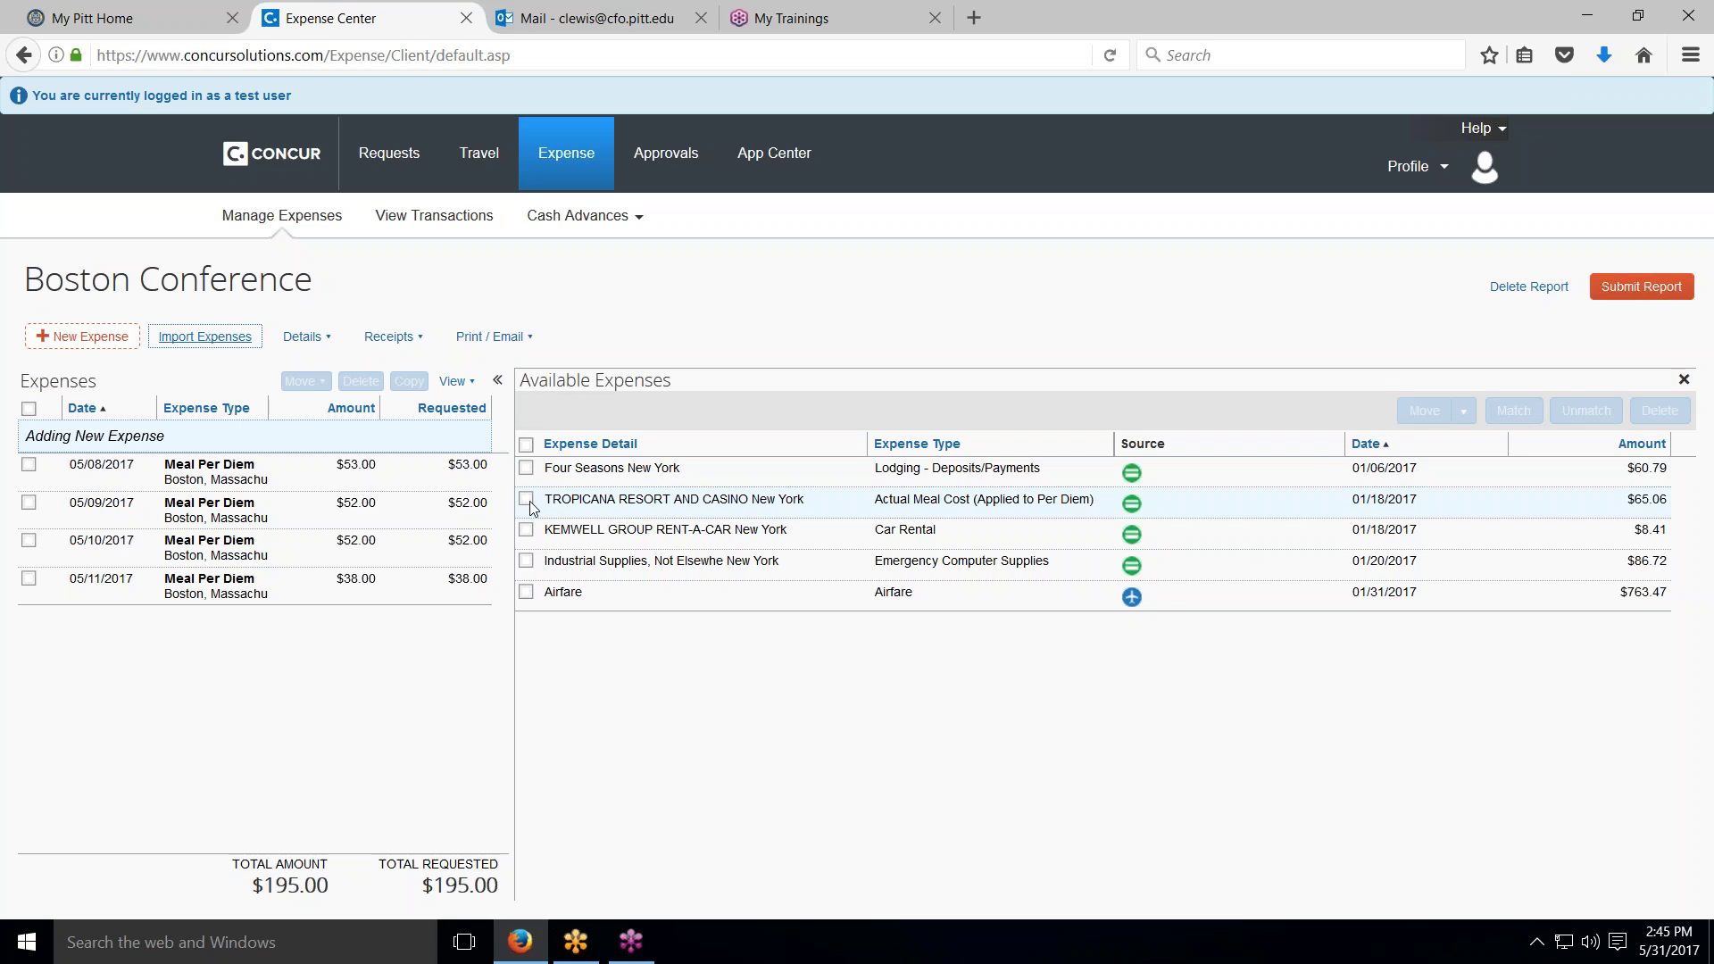
pyautogui.click(527, 500)
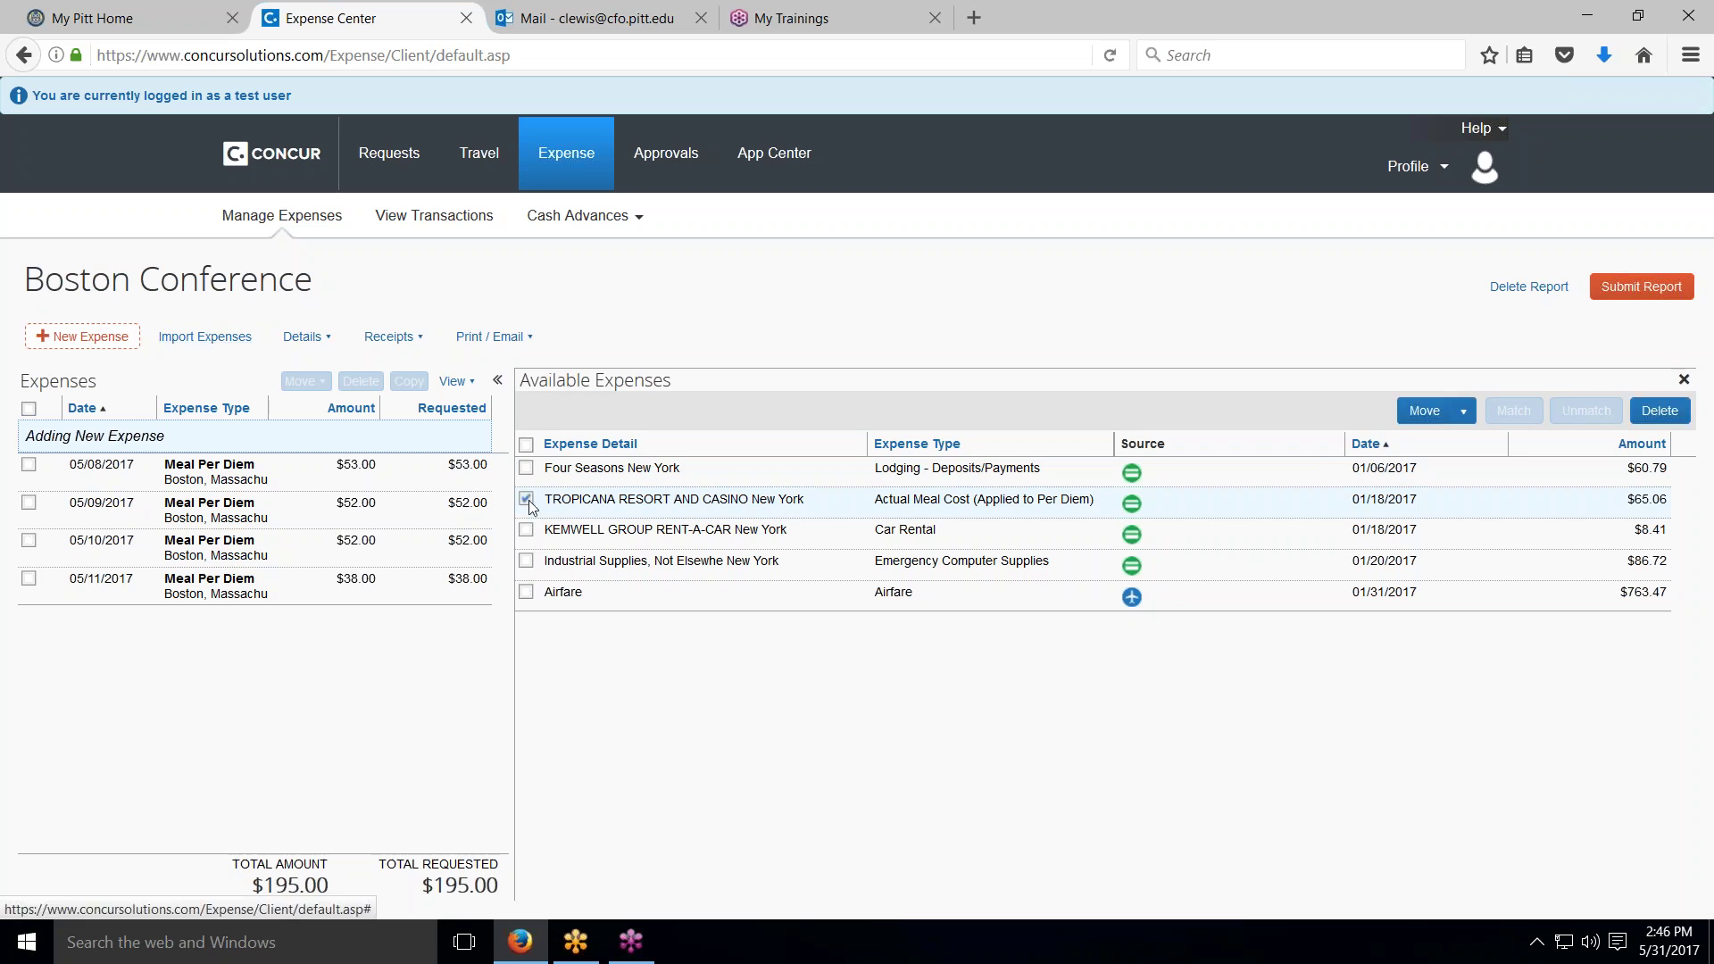
pyautogui.click(1461, 410)
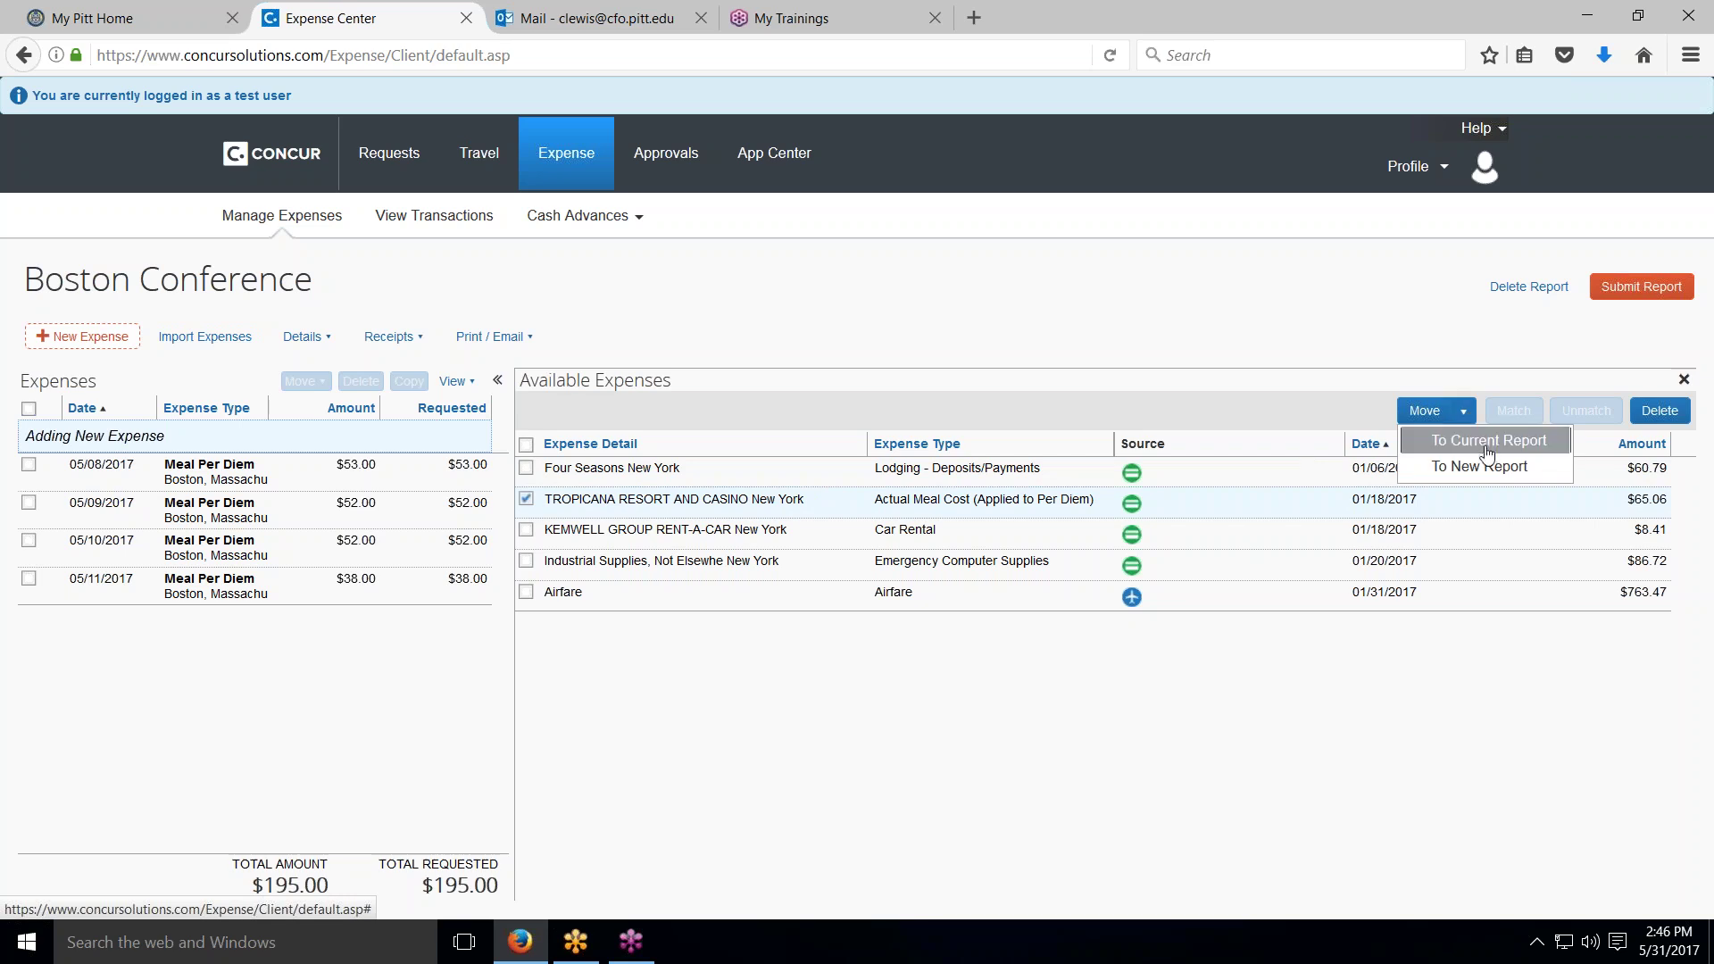
pyautogui.click(1484, 444)
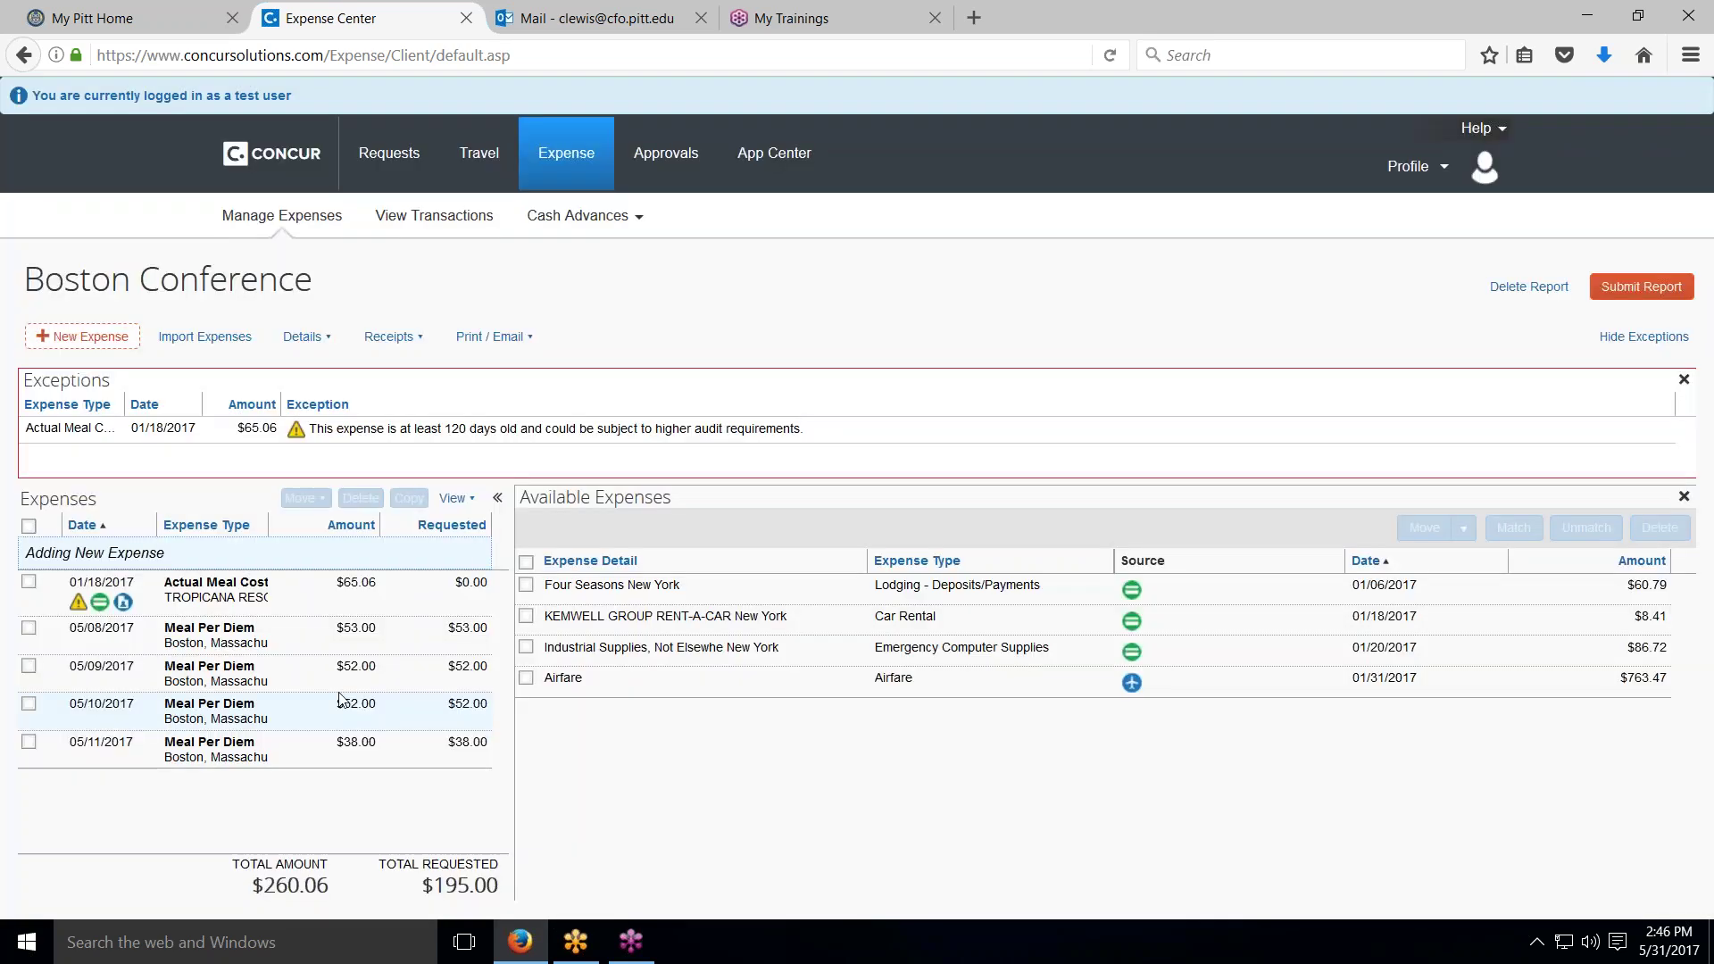
# Step: Keep the Tropicana charge as Actual Meal Cost (Applied to Per Diem), check its card details, and save it
pyautogui.click(98, 603)
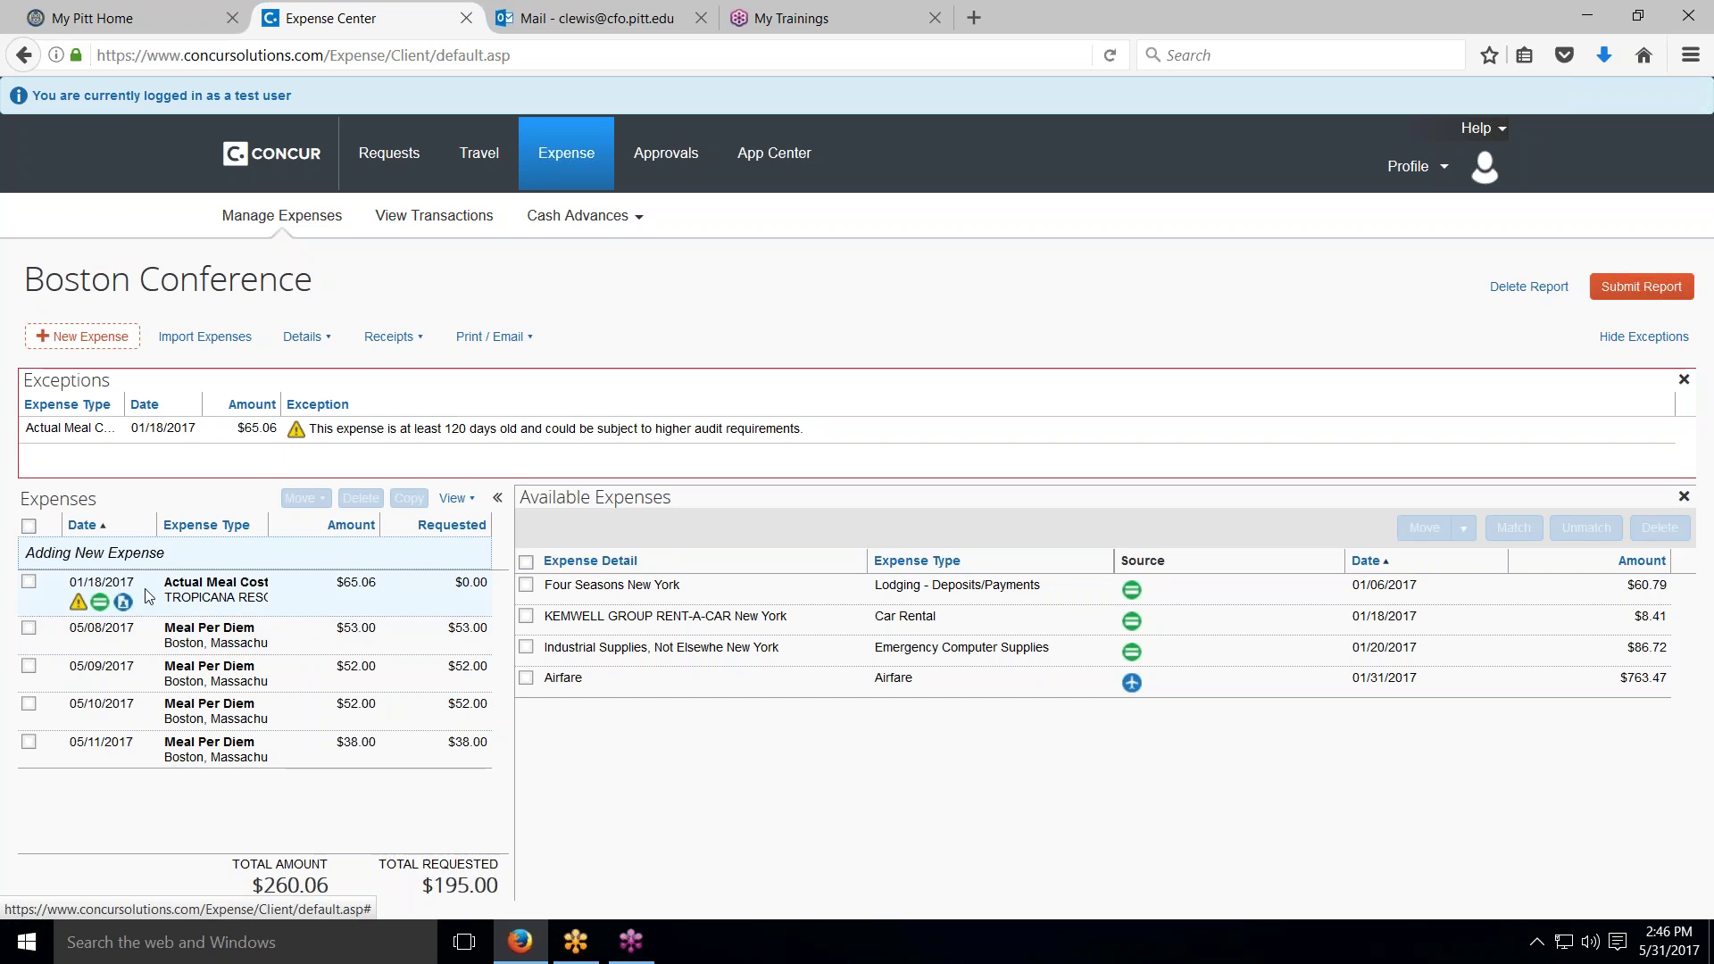
pyautogui.click(211, 591)
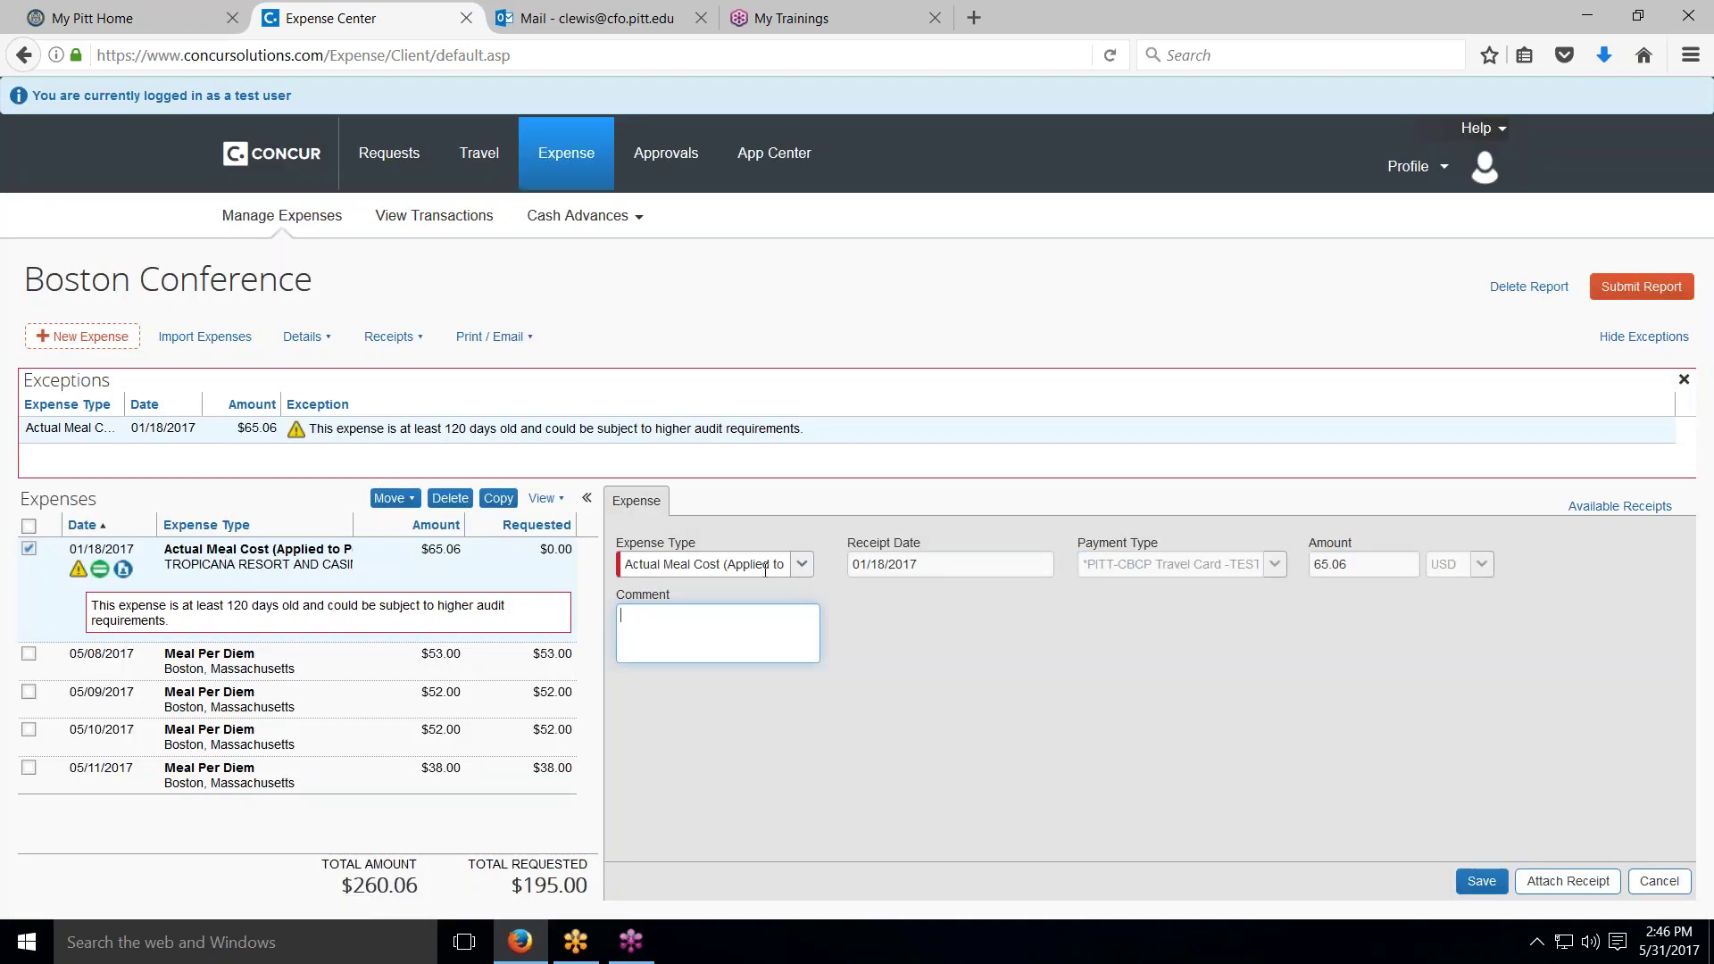
pyautogui.click(803, 566)
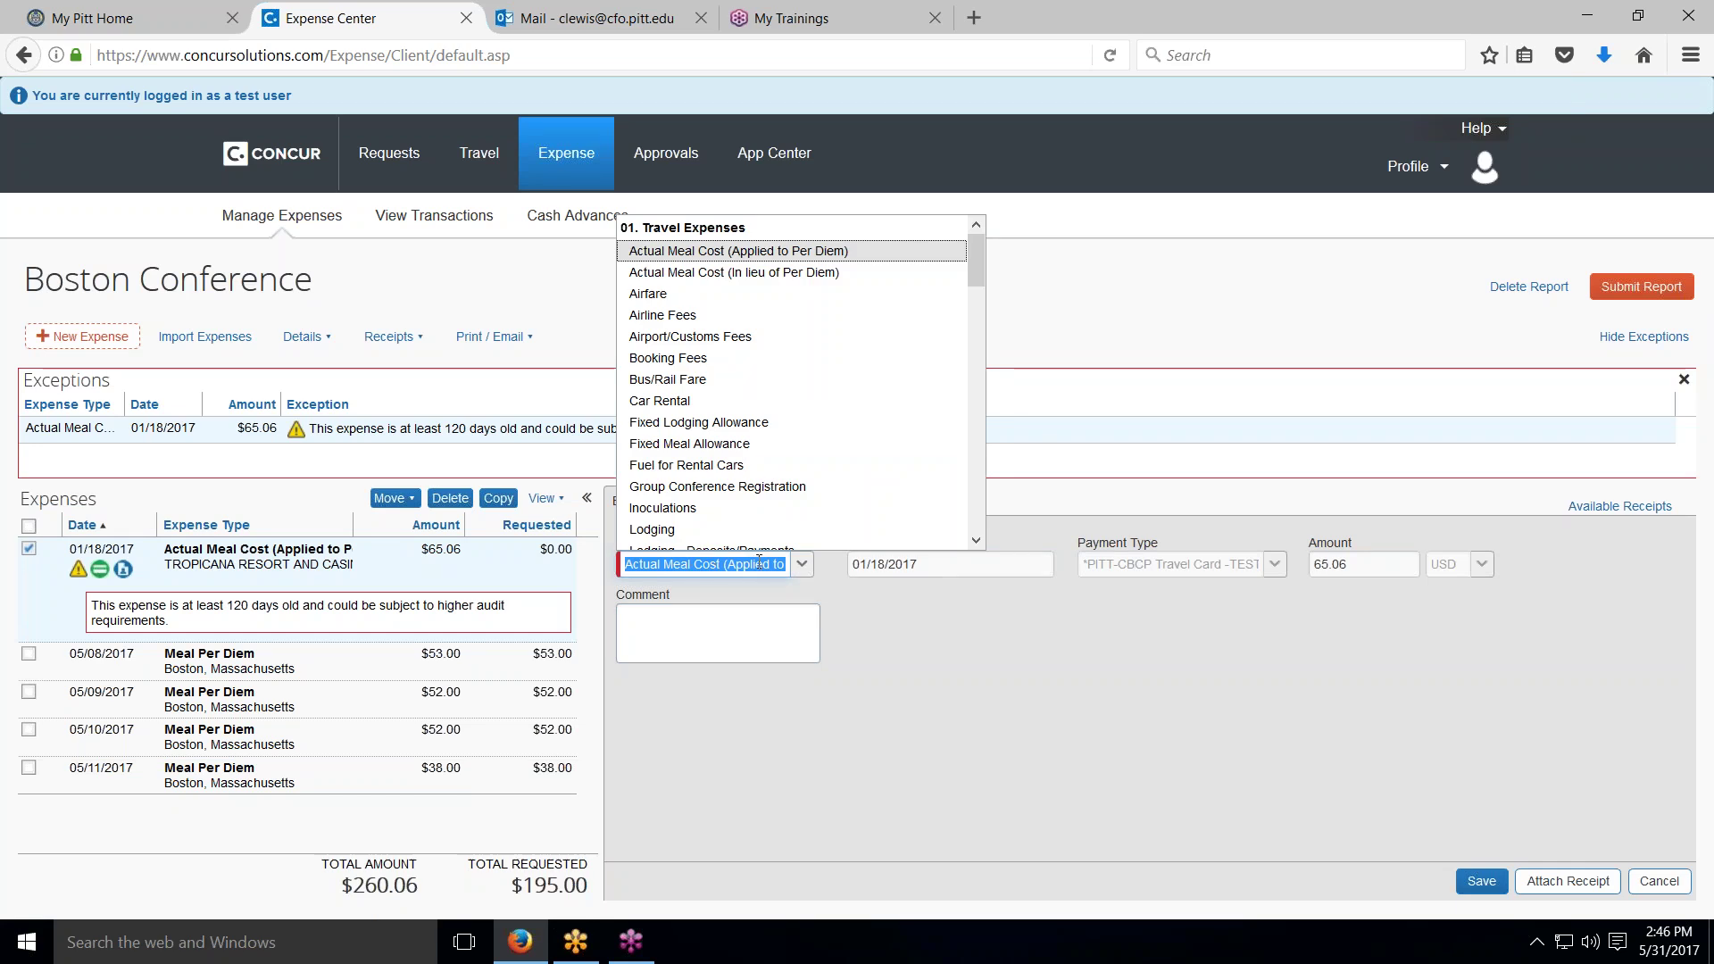
pyautogui.click(800, 255)
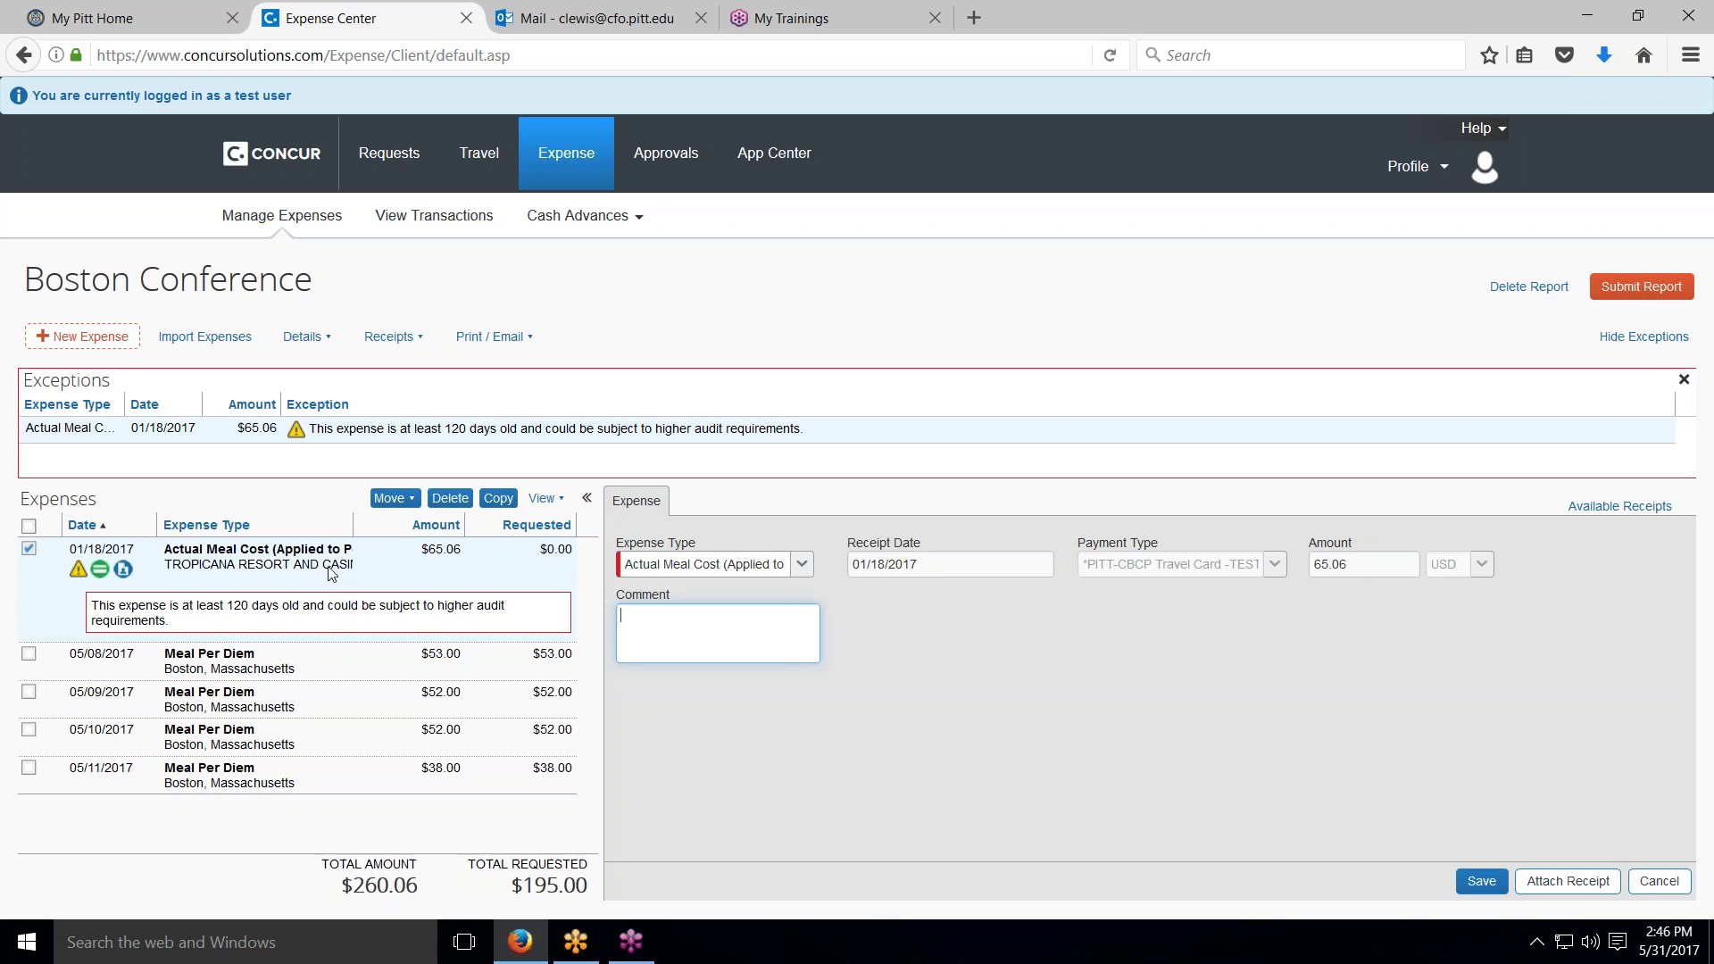
pyautogui.click(101, 569)
pyautogui.click(574, 562)
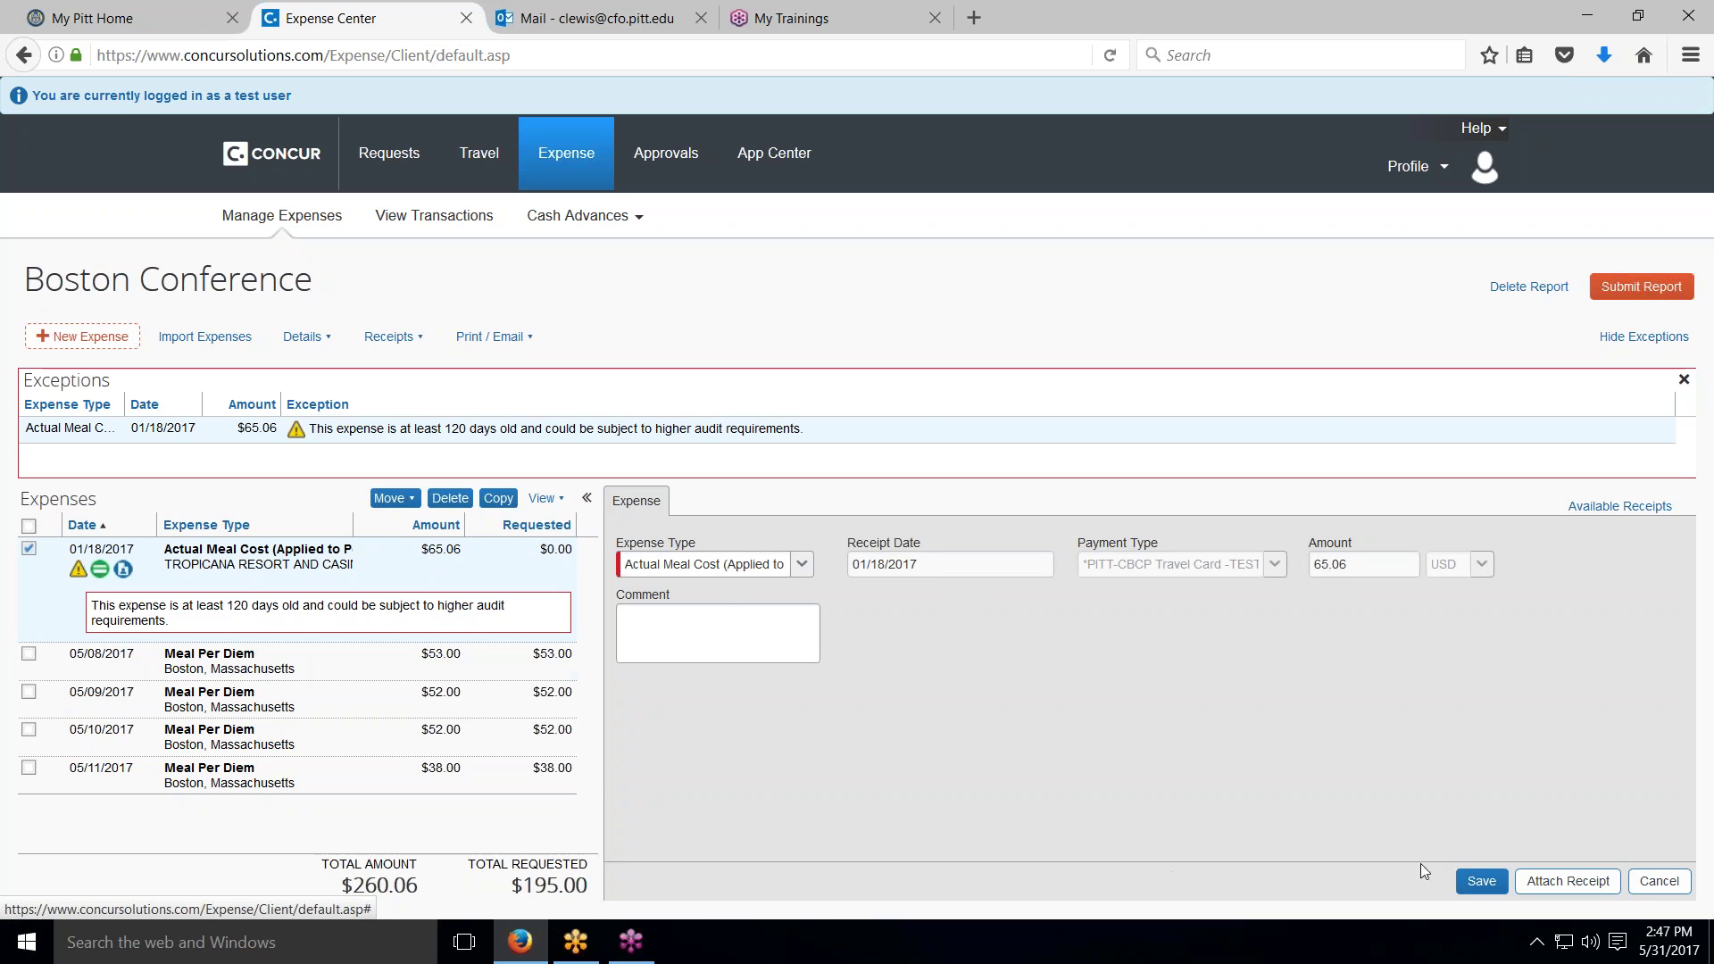
pyautogui.click(1482, 881)
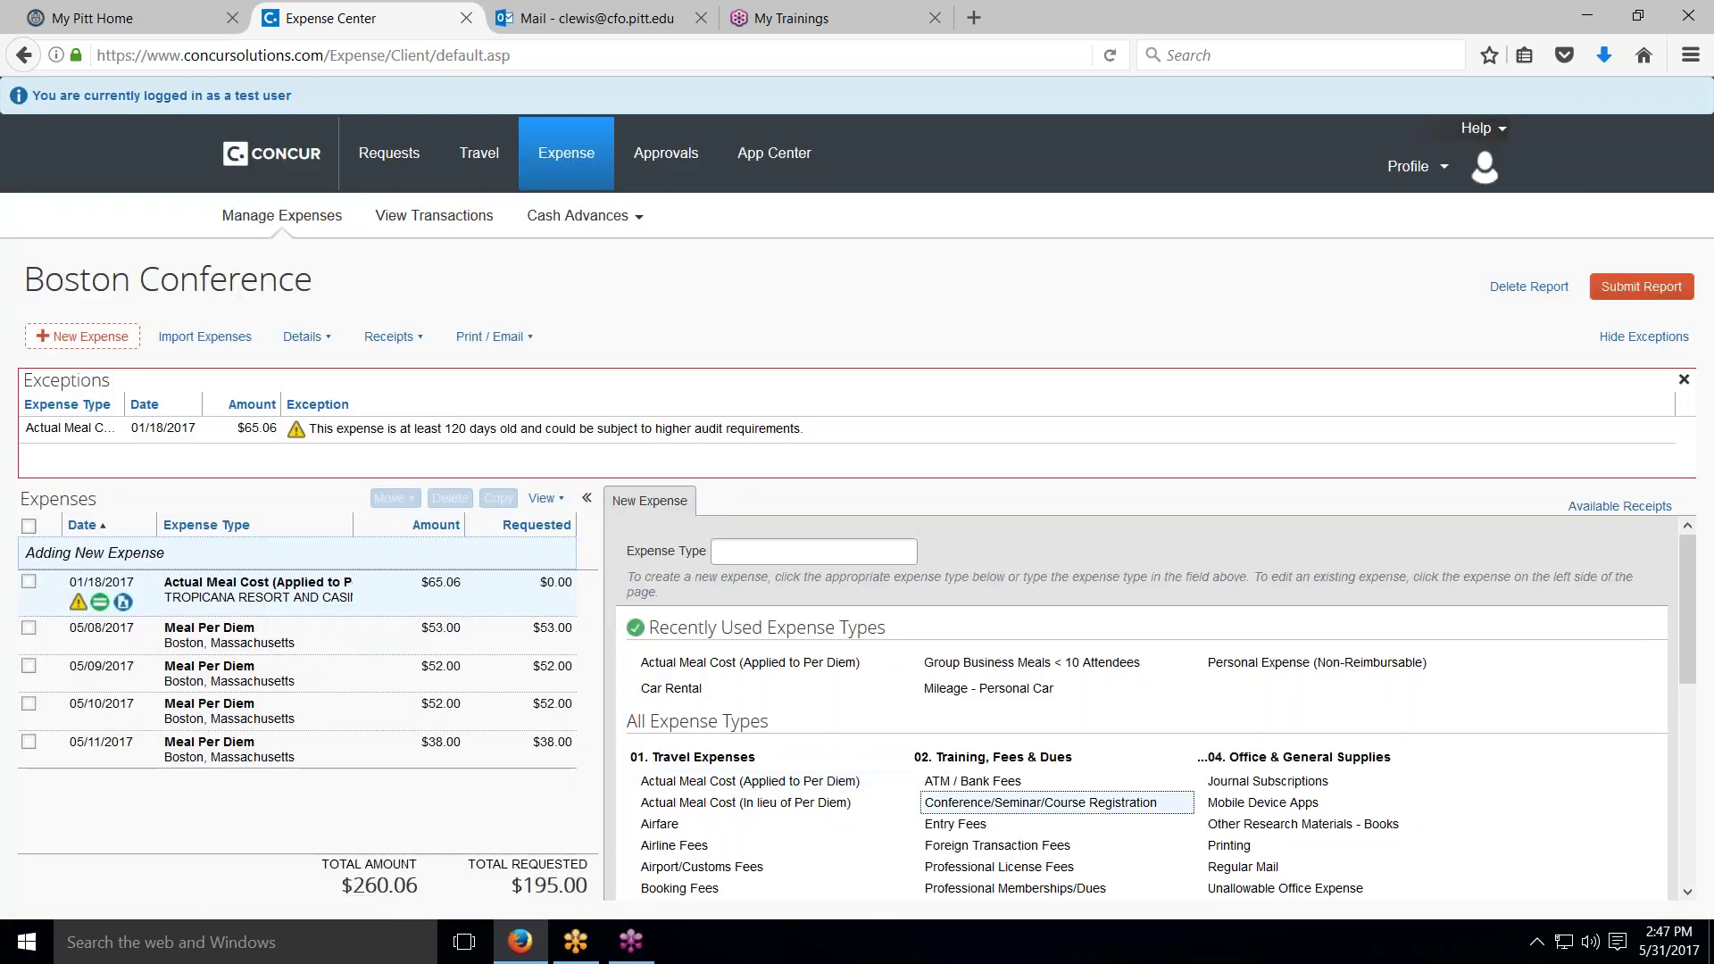
# Step: Start an Actual Meal Cost (In lieu of Per Diem) expense, then cancel it back to the expense type list
pyautogui.scroll(-2, 809, 688)
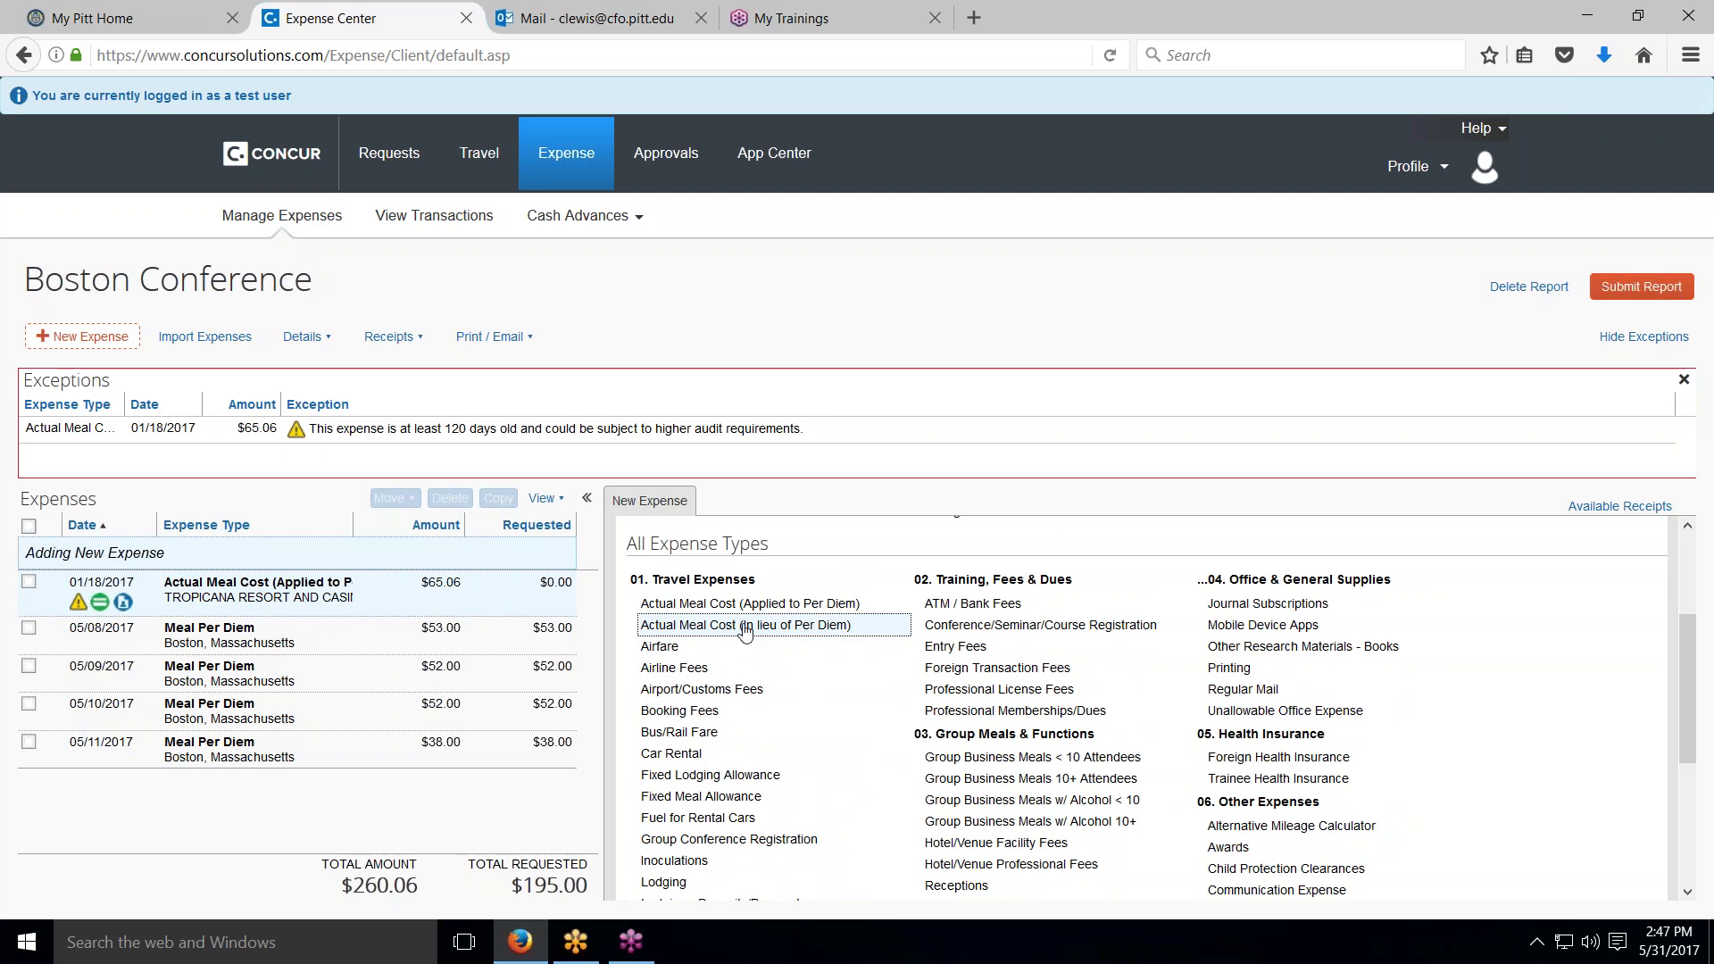
pyautogui.click(741, 625)
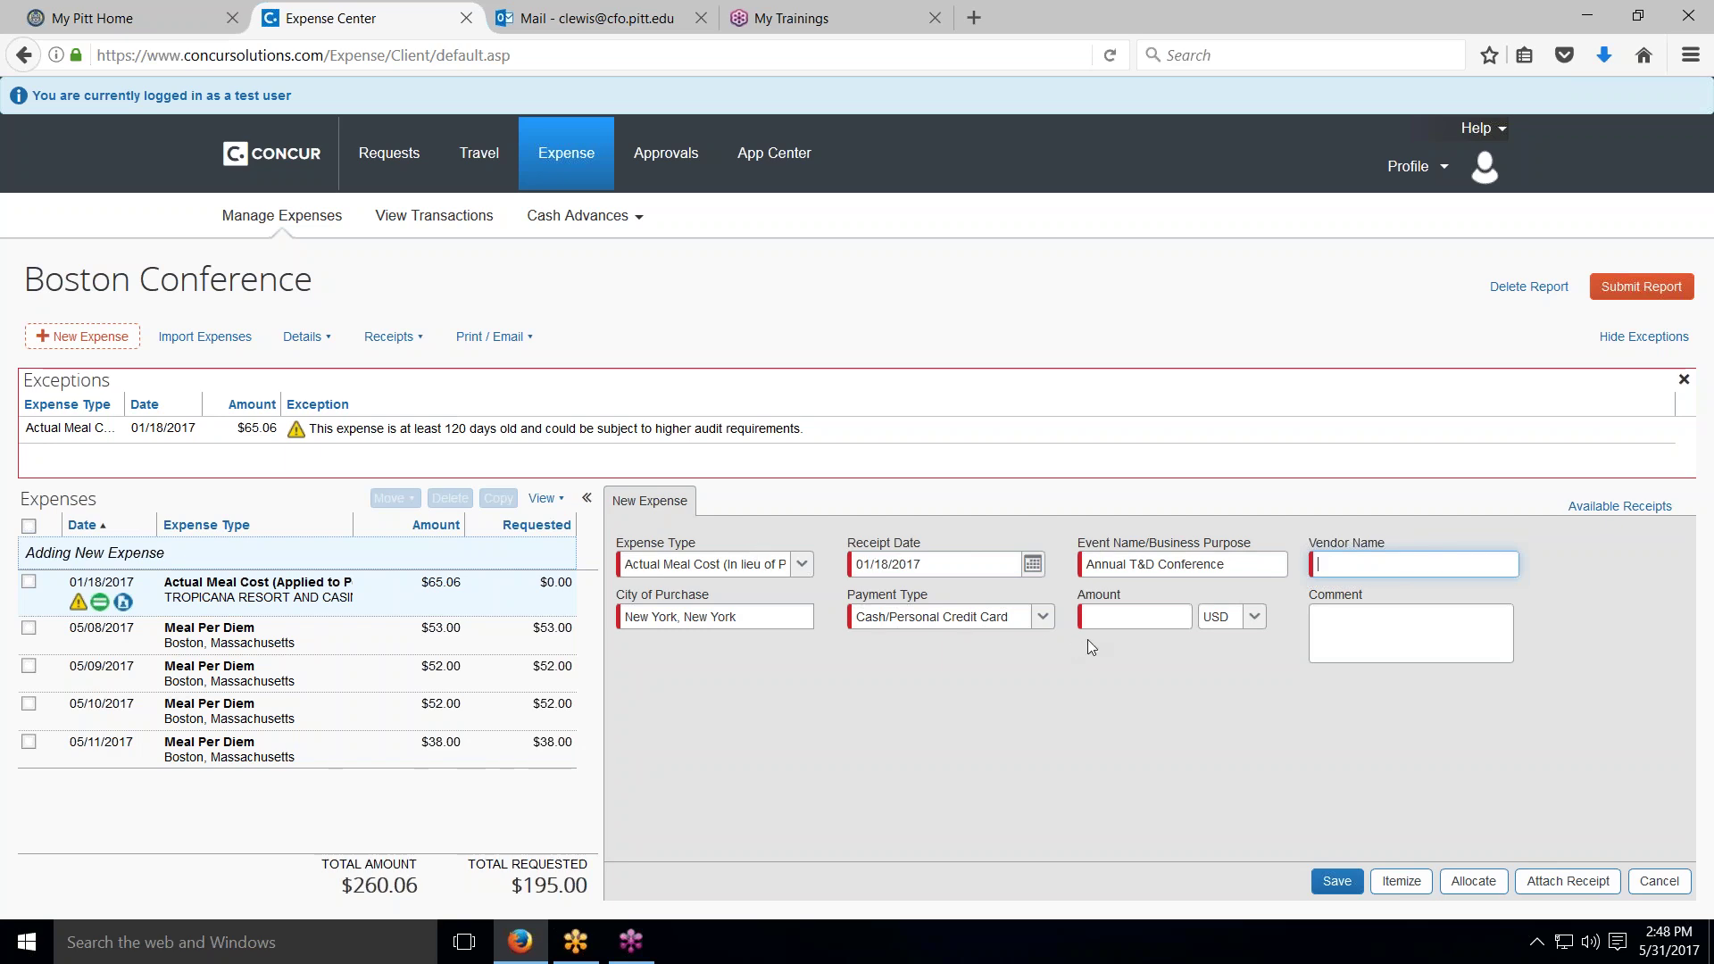
pyautogui.click(1660, 882)
pyautogui.scroll(-1, 912, 608)
pyautogui.scroll(-1, 911, 608)
pyautogui.scroll(-3, 696, 625)
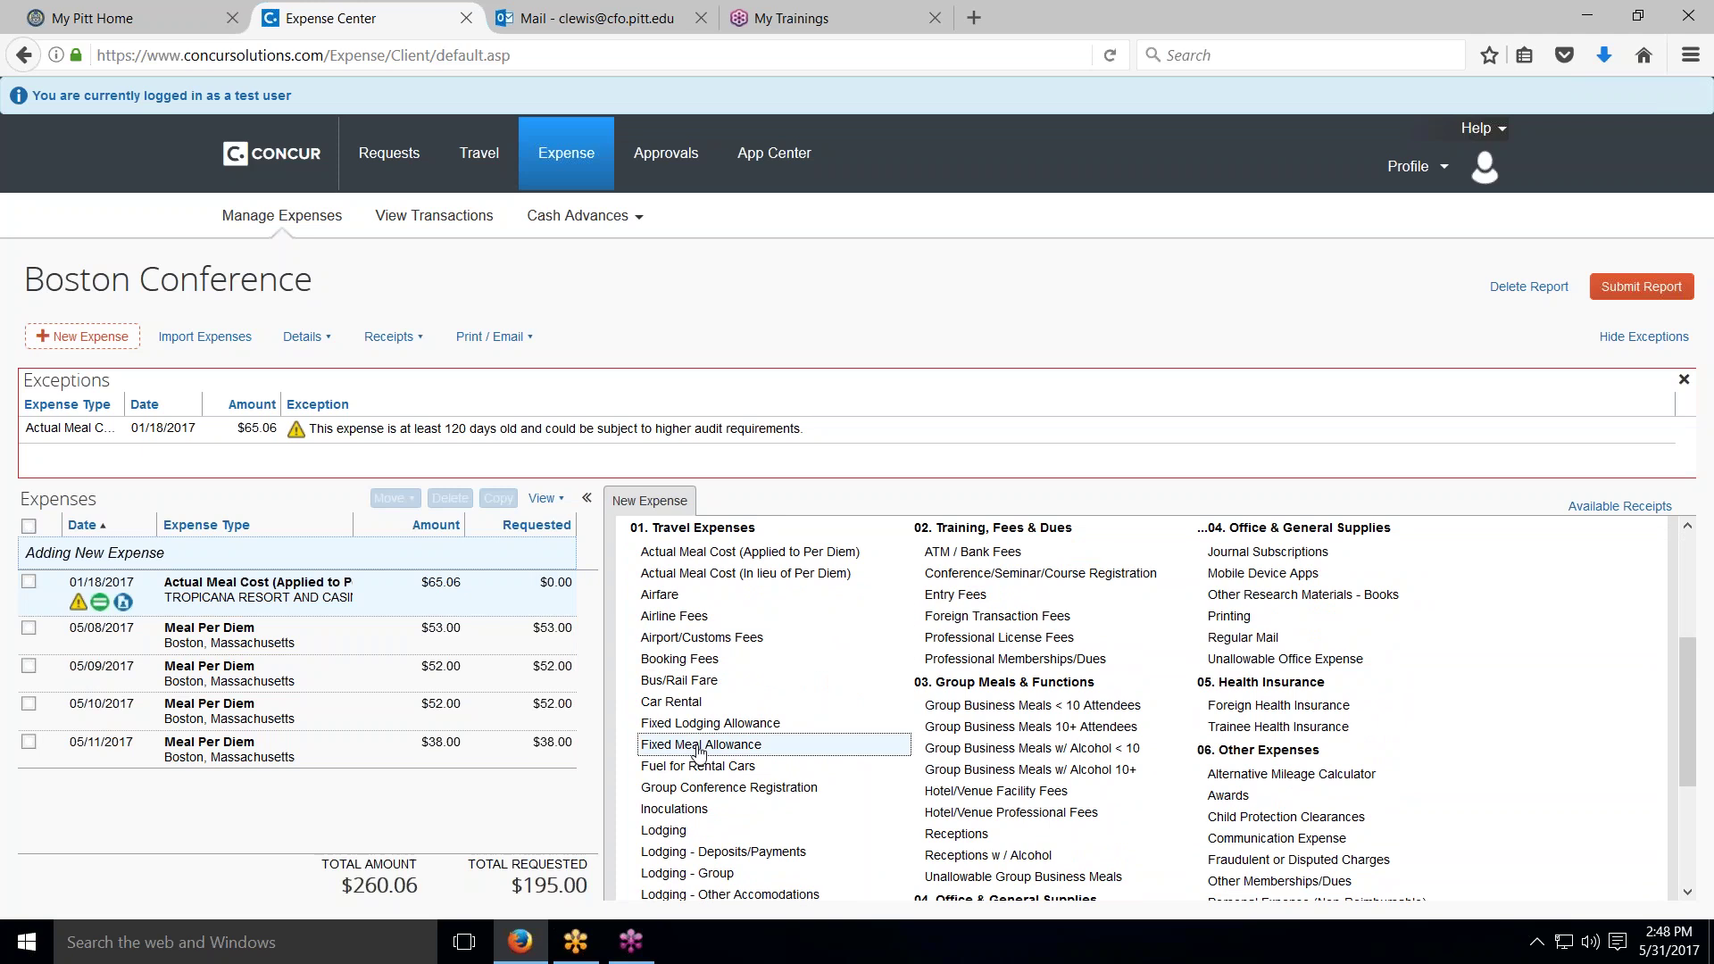
# Step: Start a Fixed Meal Allowance expense with 4 days at 30.00 daily and comment 'daily meal allowance'
pyautogui.click(699, 746)
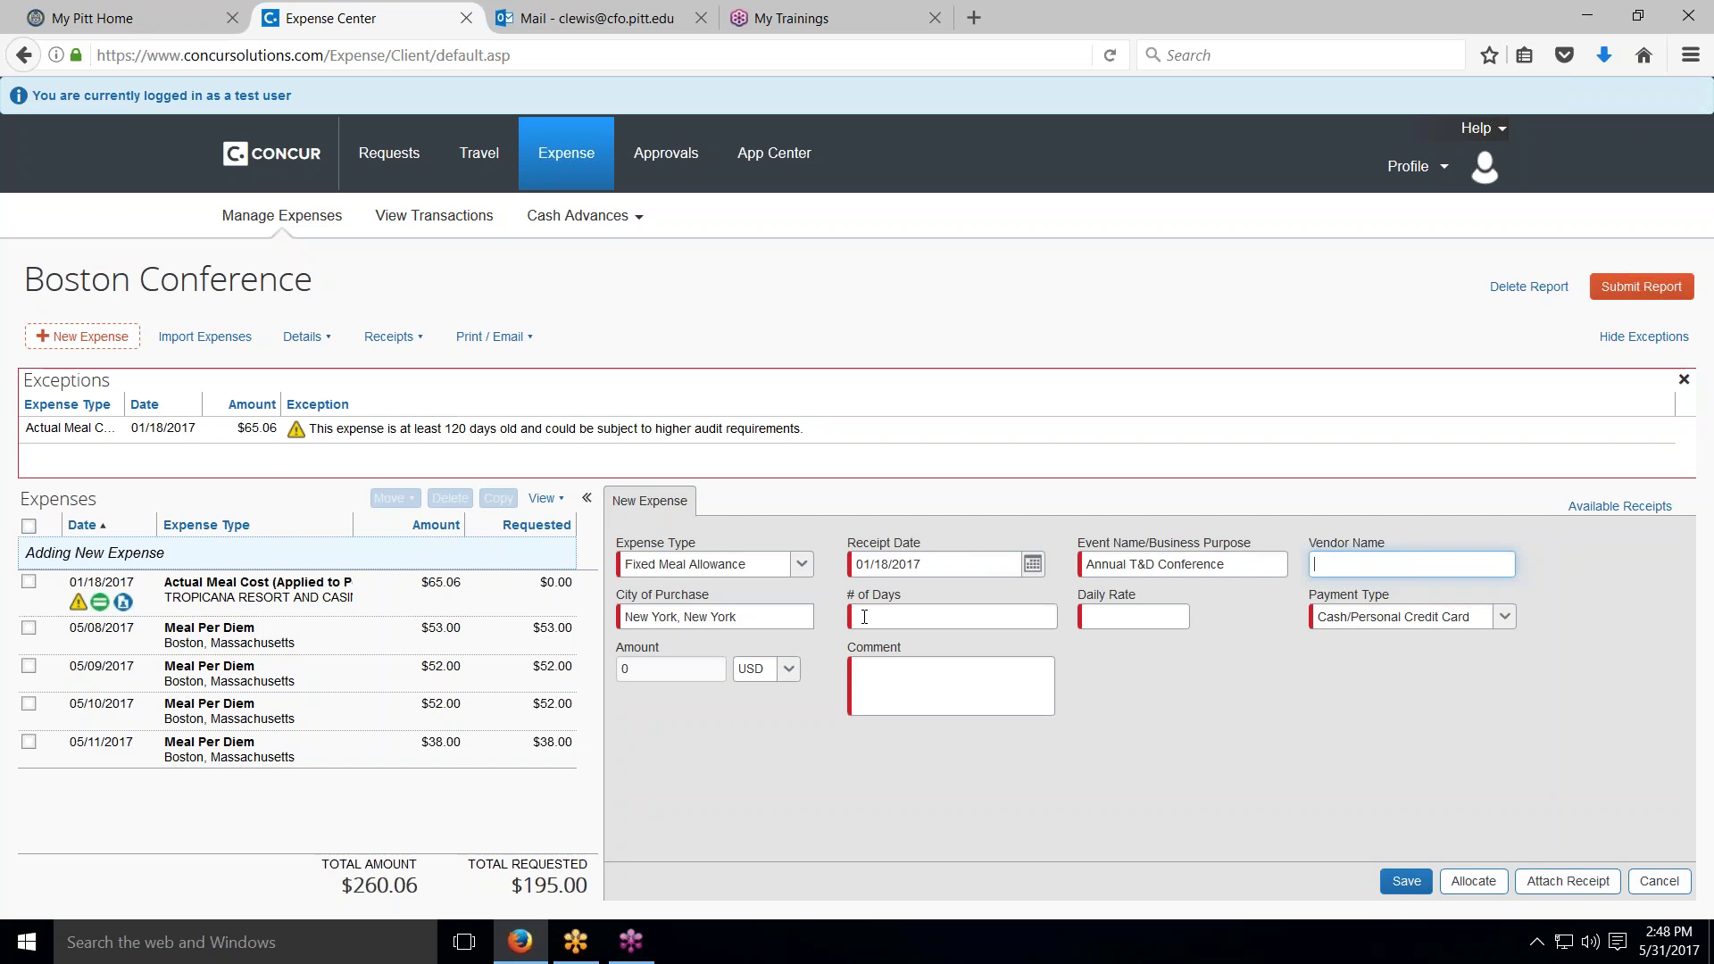
pyautogui.click(864, 617)
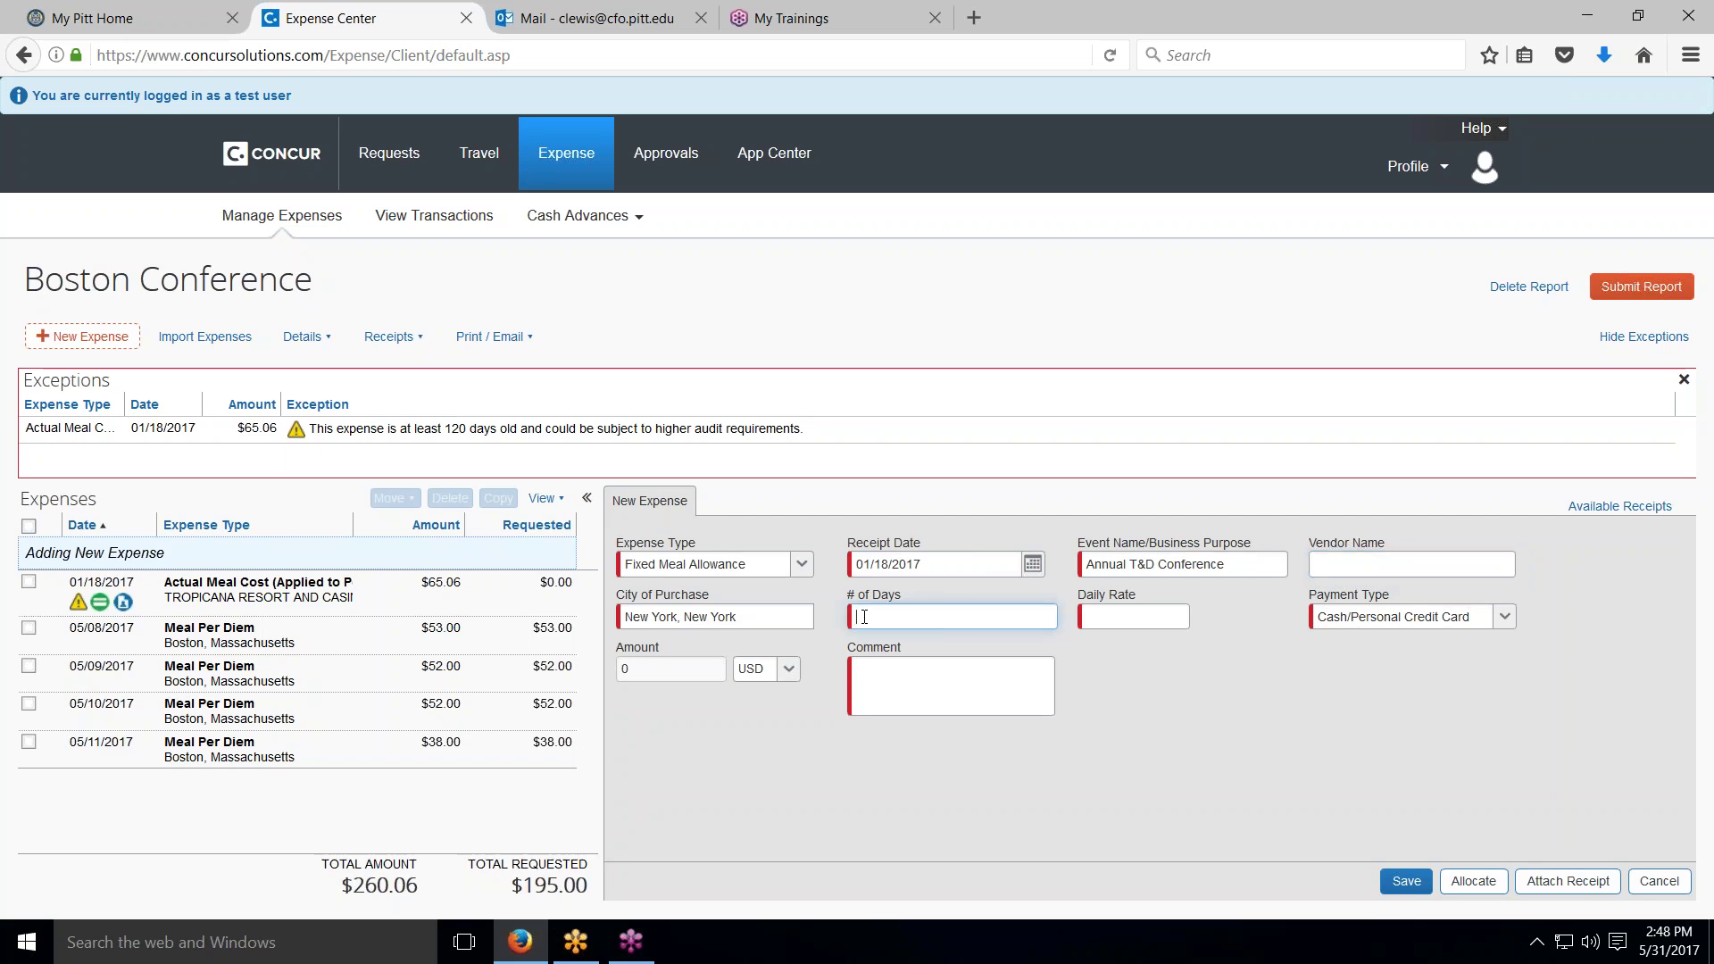
pyautogui.write('4')
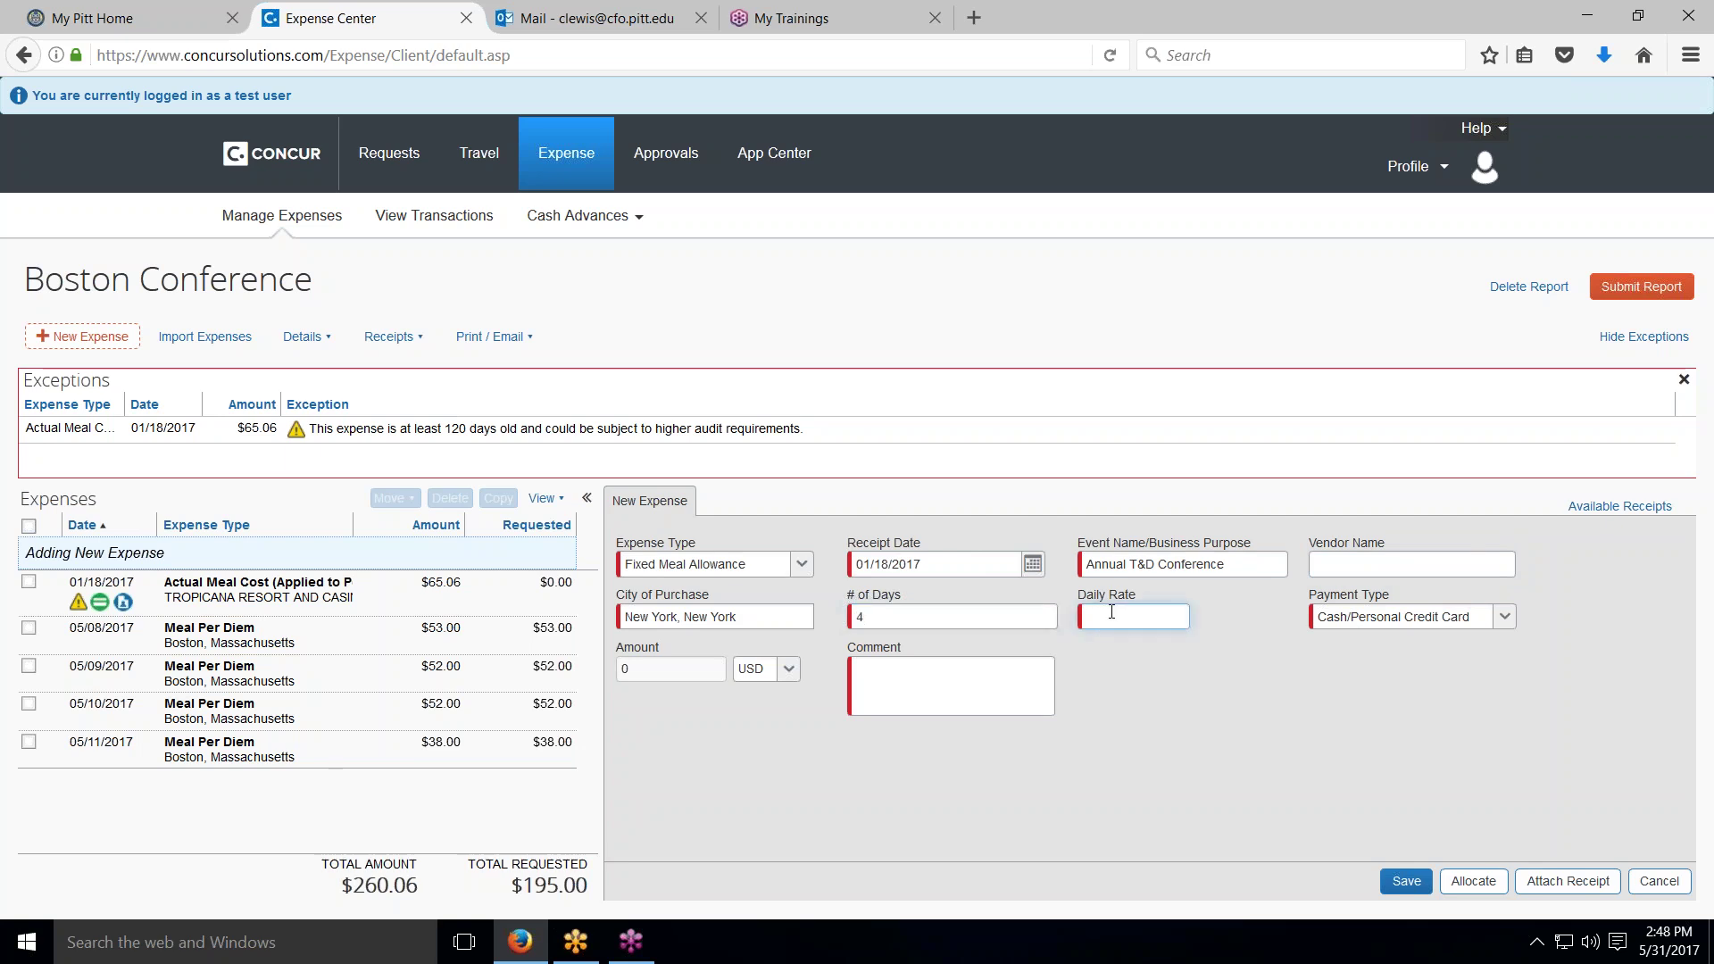
pyautogui.write('30.00')
pyautogui.click(899, 673)
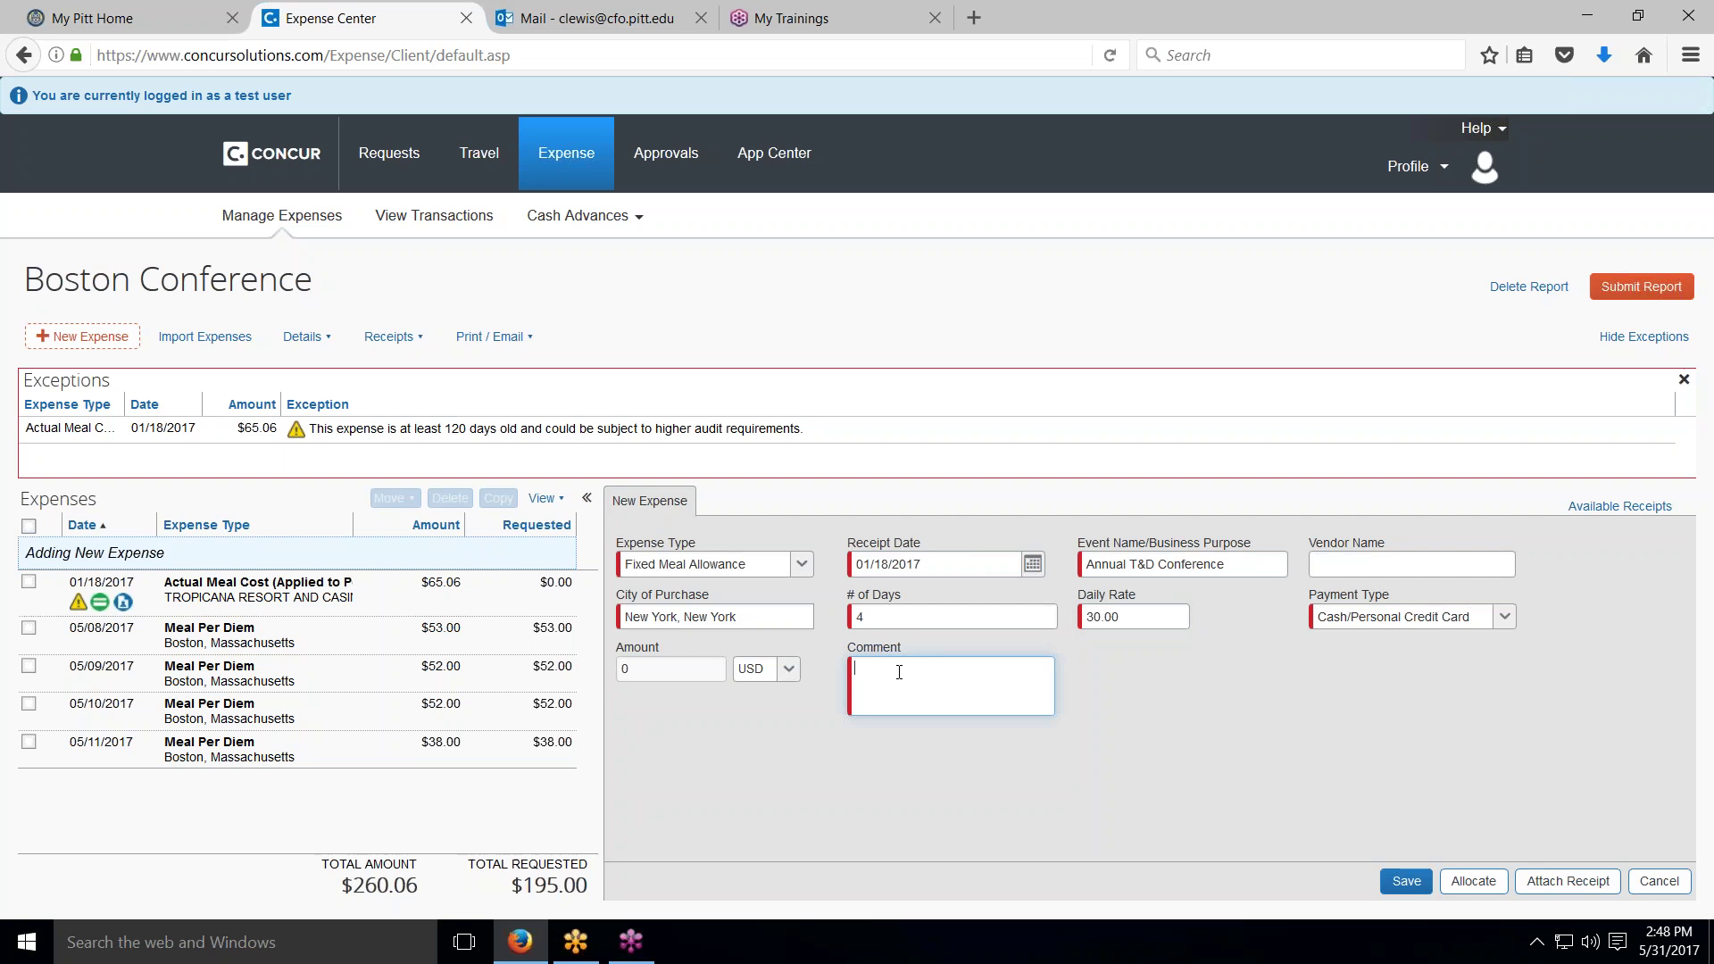
pyautogui.write('daily me')
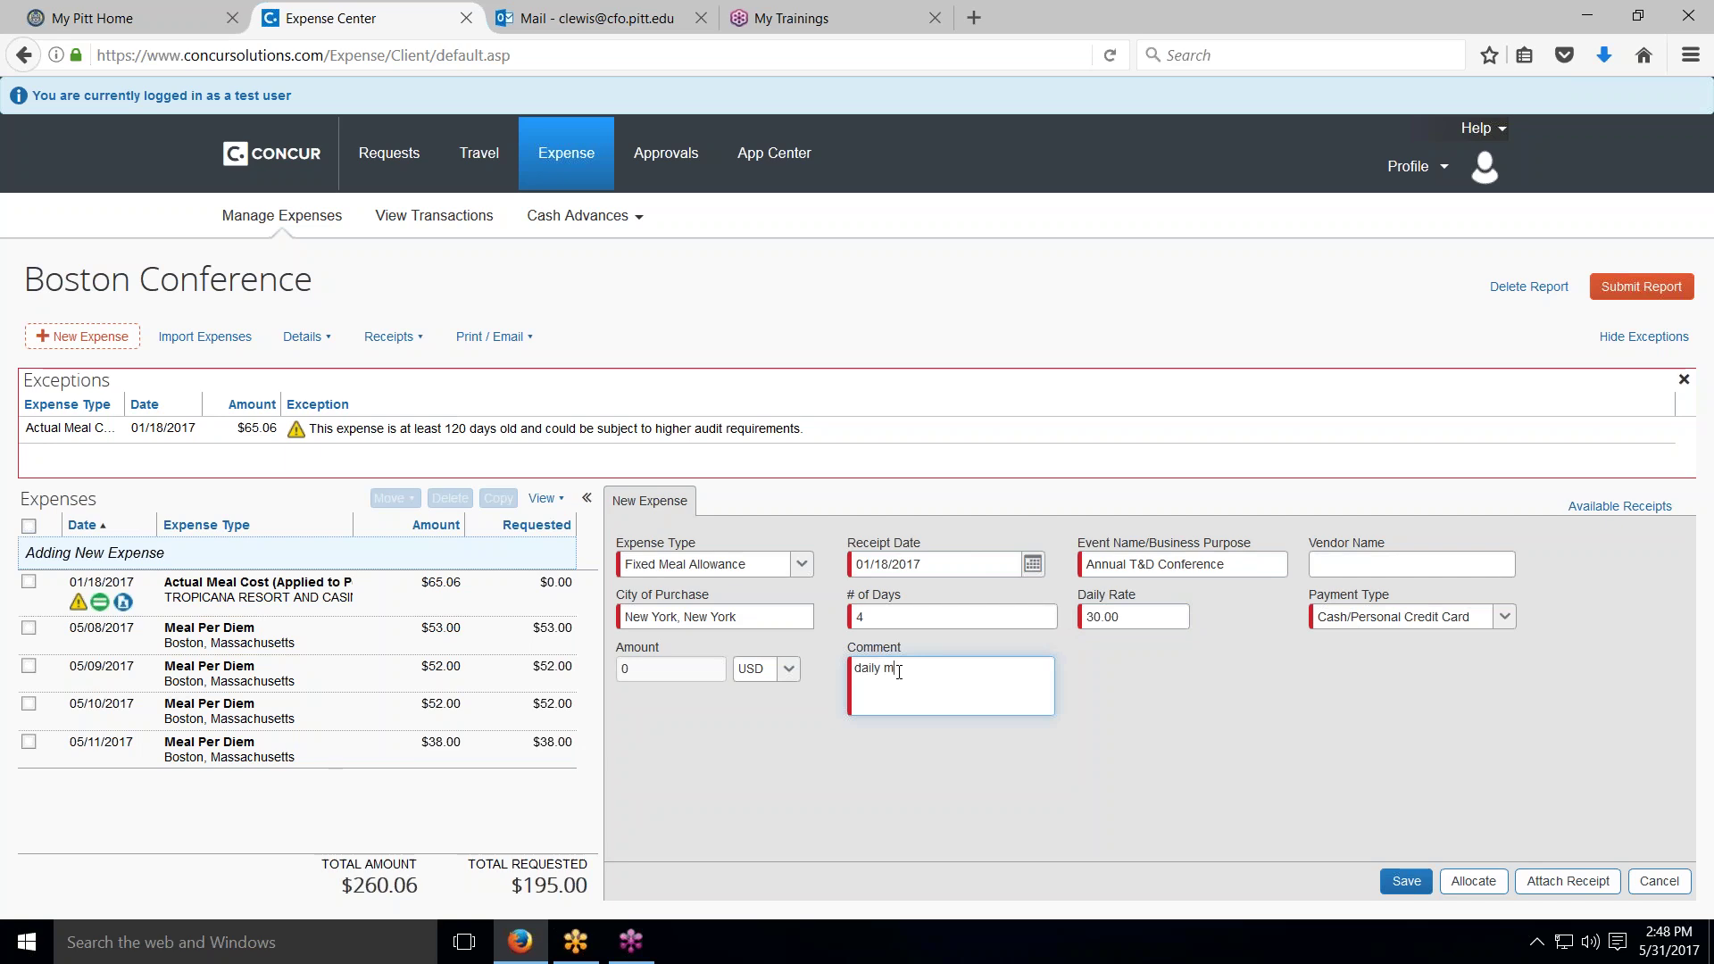
pyautogui.write('al allowance')
# Step: Discard the unsaved Fixed Meal Allowance and pick Lodging from the expense type list
pyautogui.click(1666, 889)
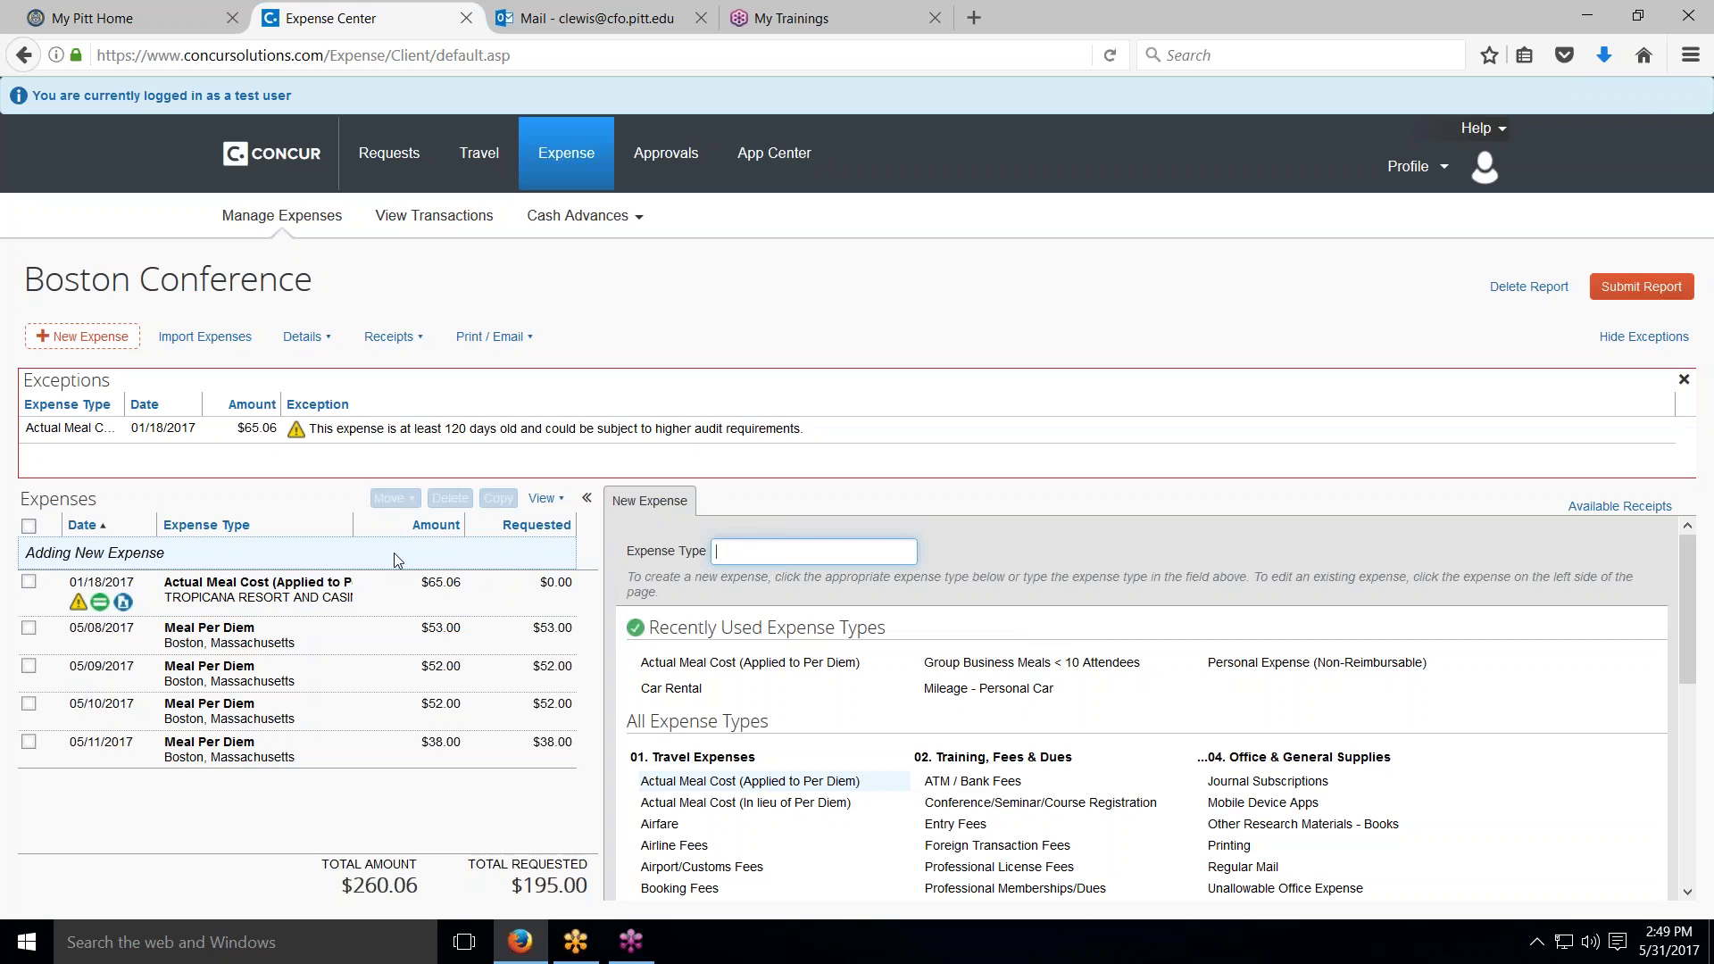
pyautogui.scroll(-3, 768, 723)
pyautogui.scroll(-2, 761, 758)
pyautogui.scroll(-3, 712, 732)
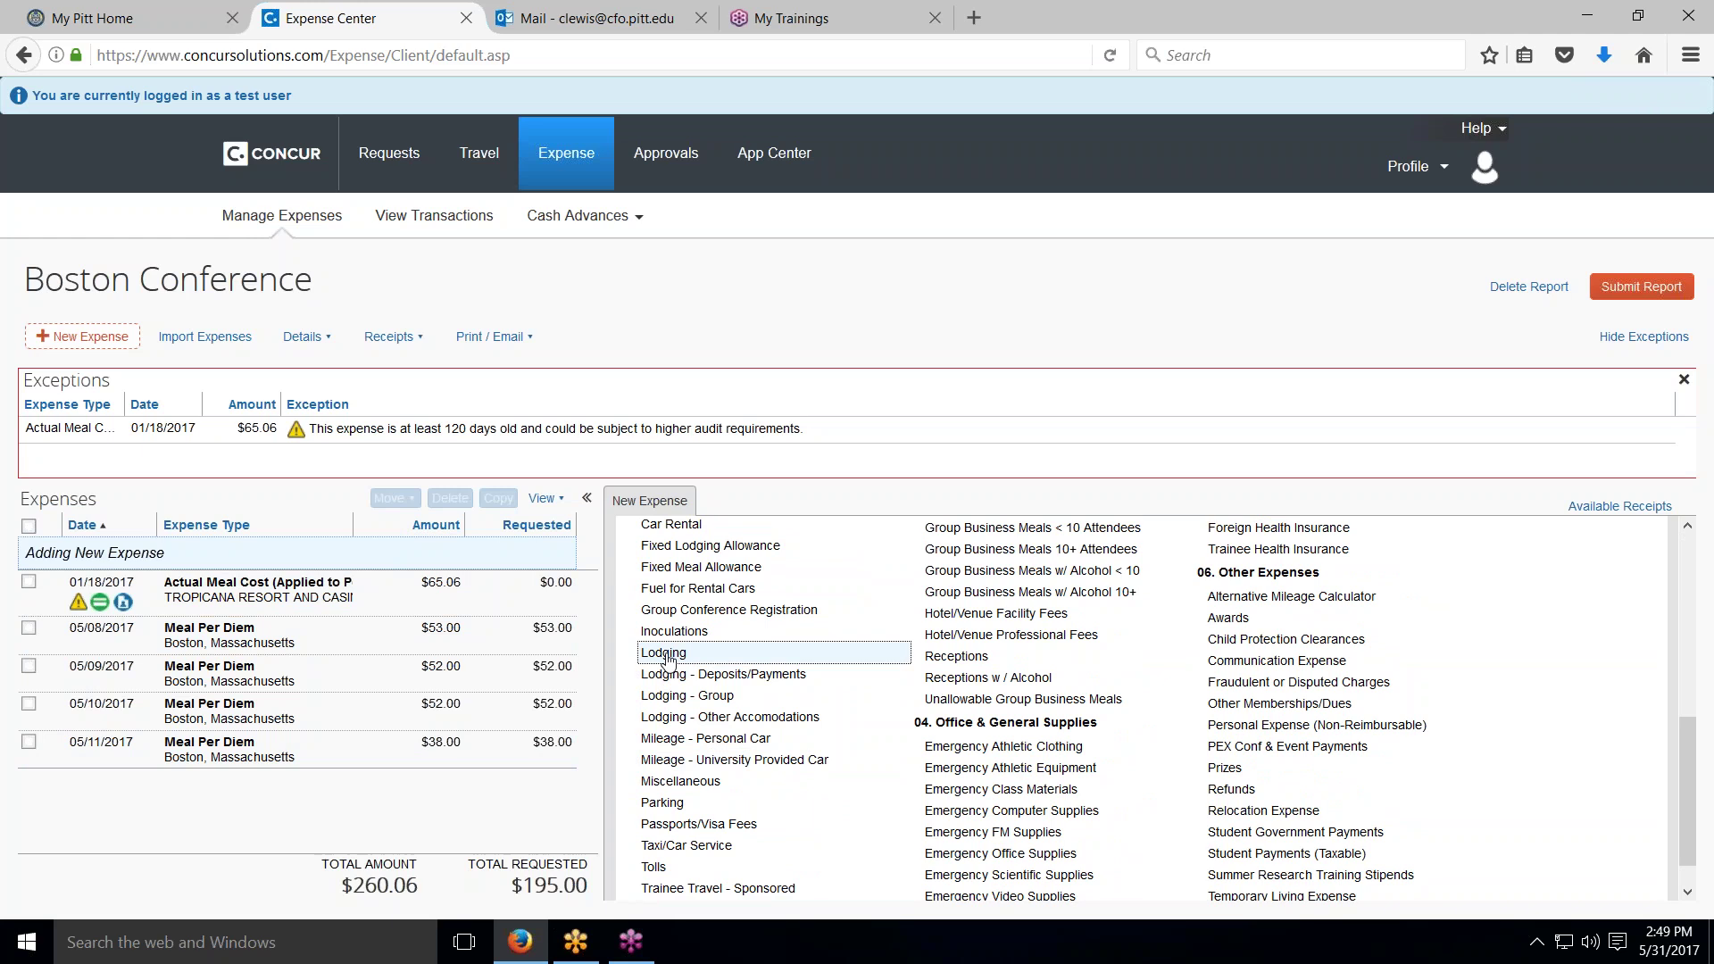
pyautogui.click(666, 657)
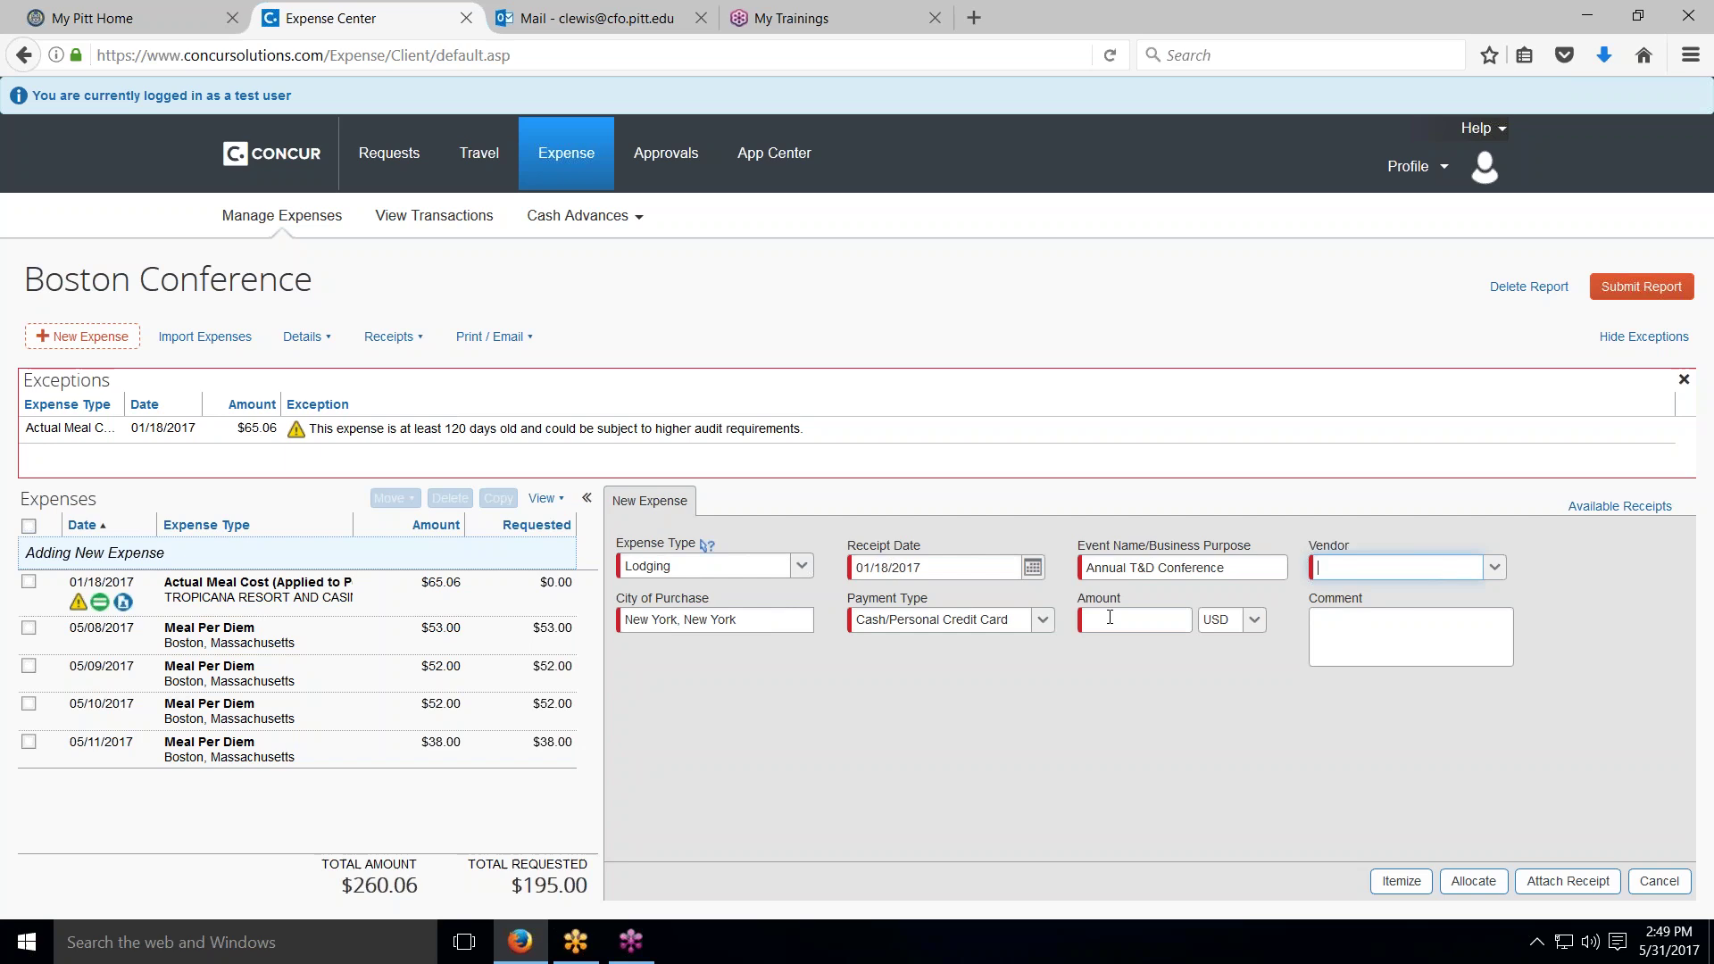
# Step: Set the Lodging vendor to All Suites International and the amount to 600.00, then itemize it
pyautogui.click(1500, 563)
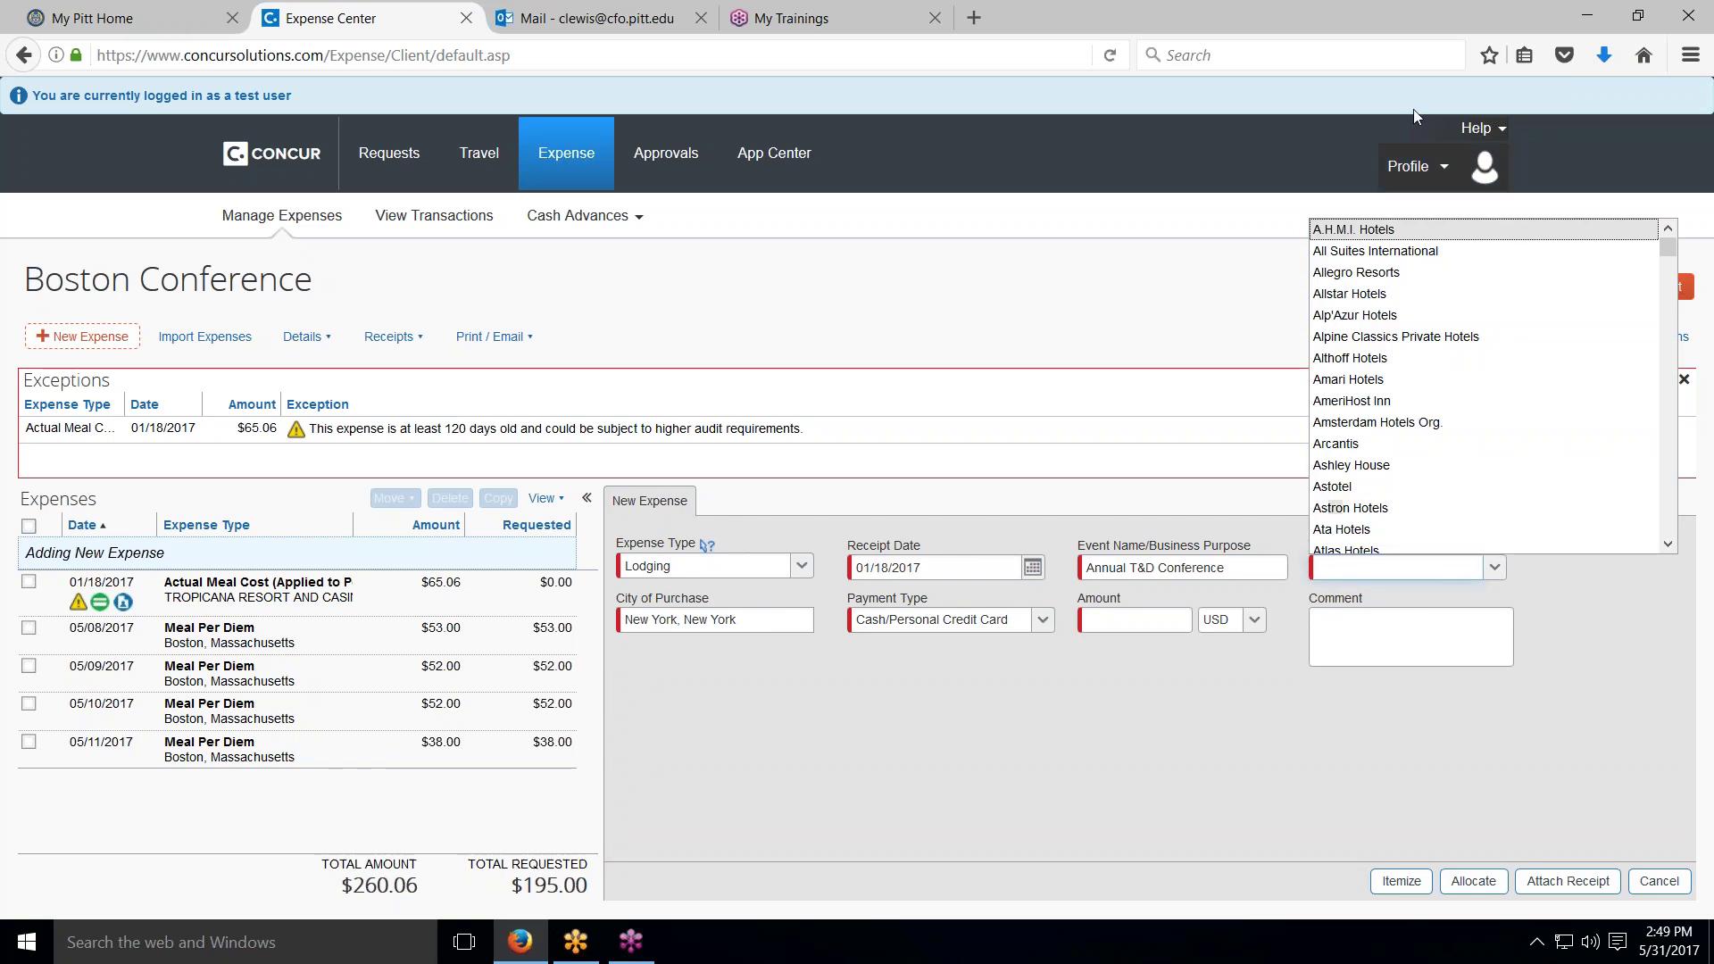
pyautogui.click(1415, 250)
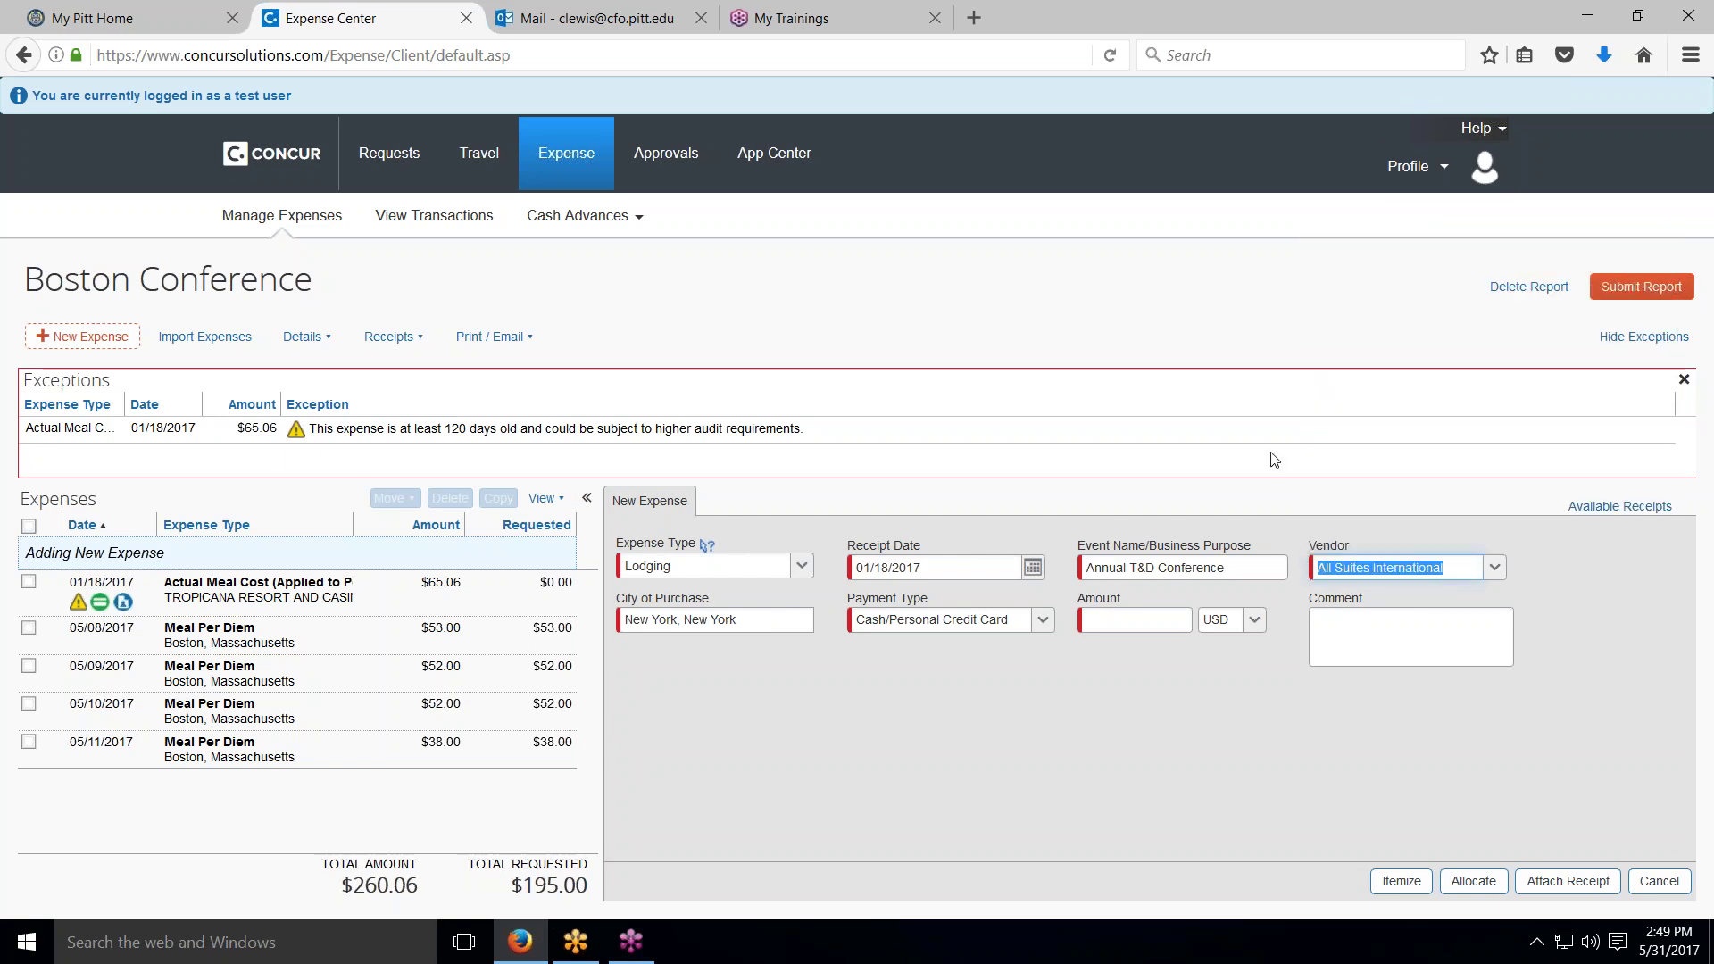
pyautogui.click(1152, 627)
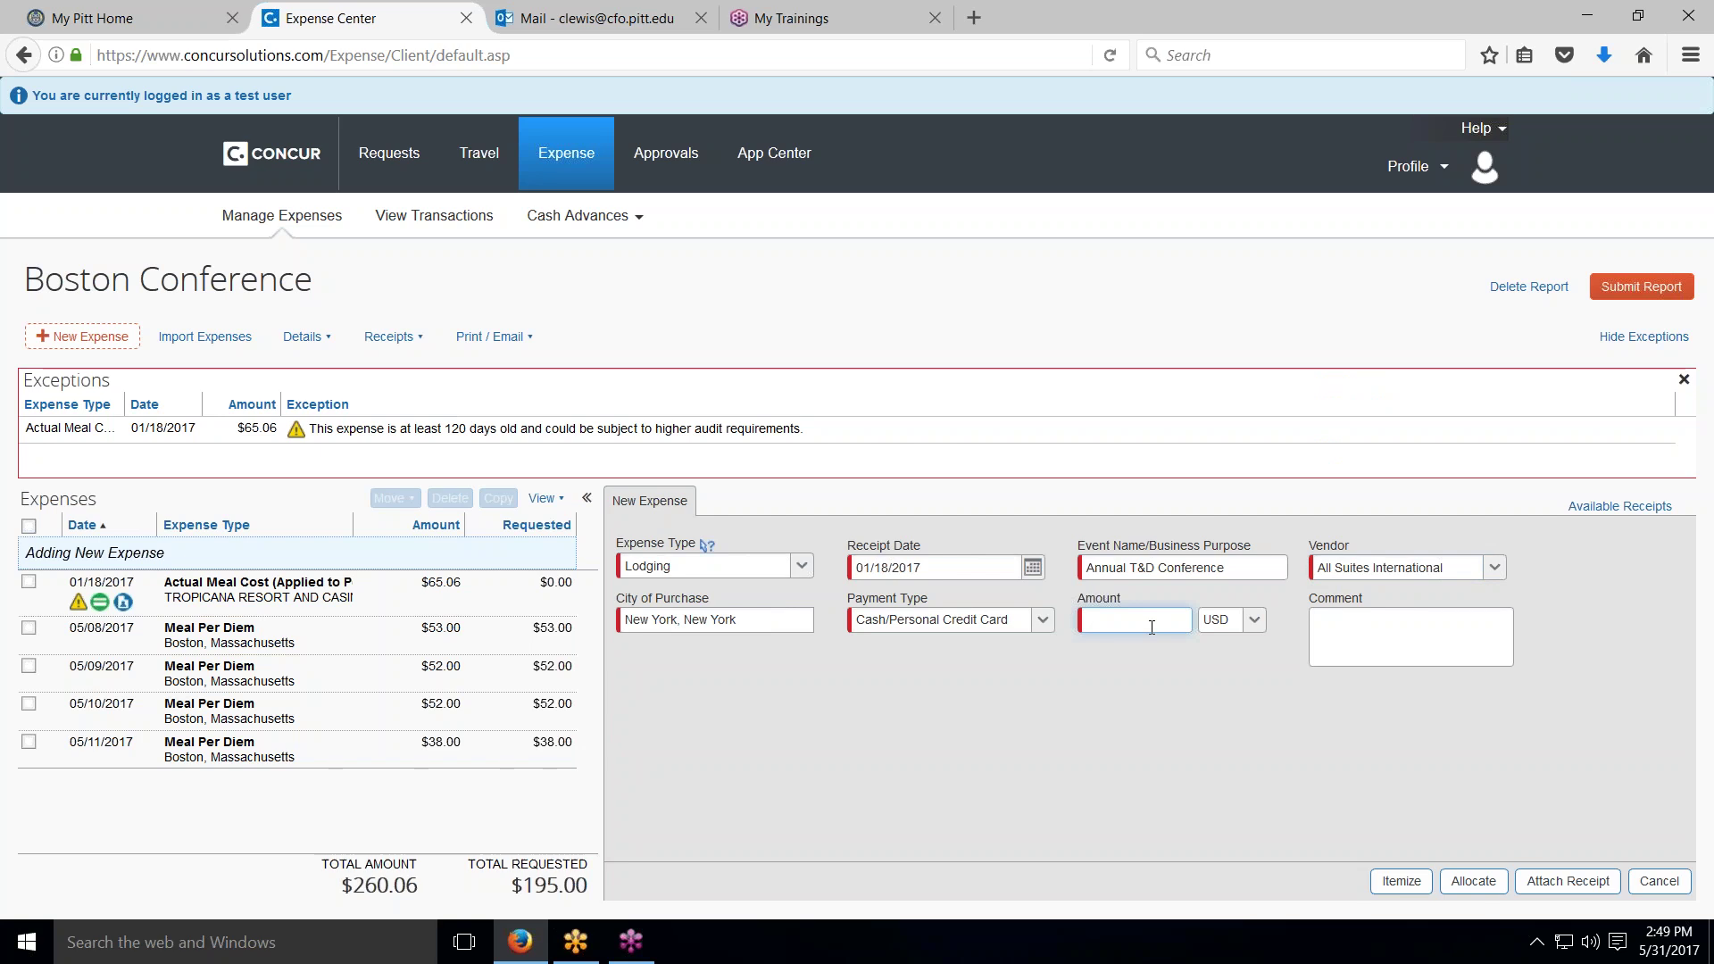
pyautogui.write('600.00')
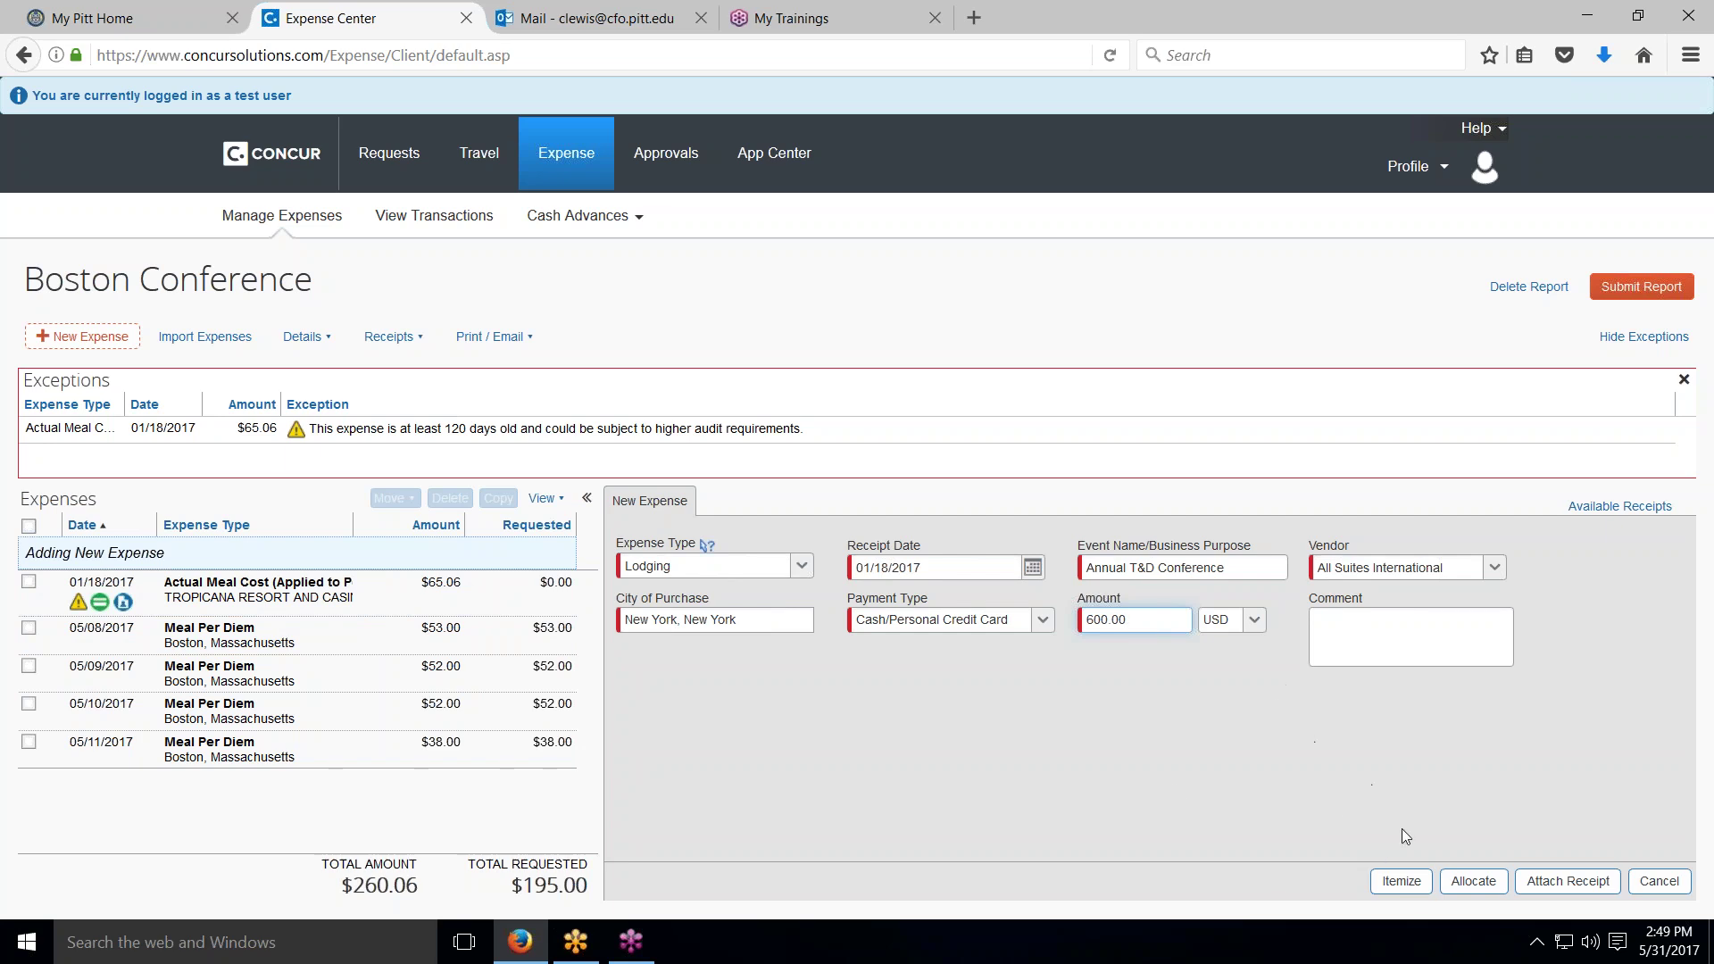
pyautogui.click(1401, 882)
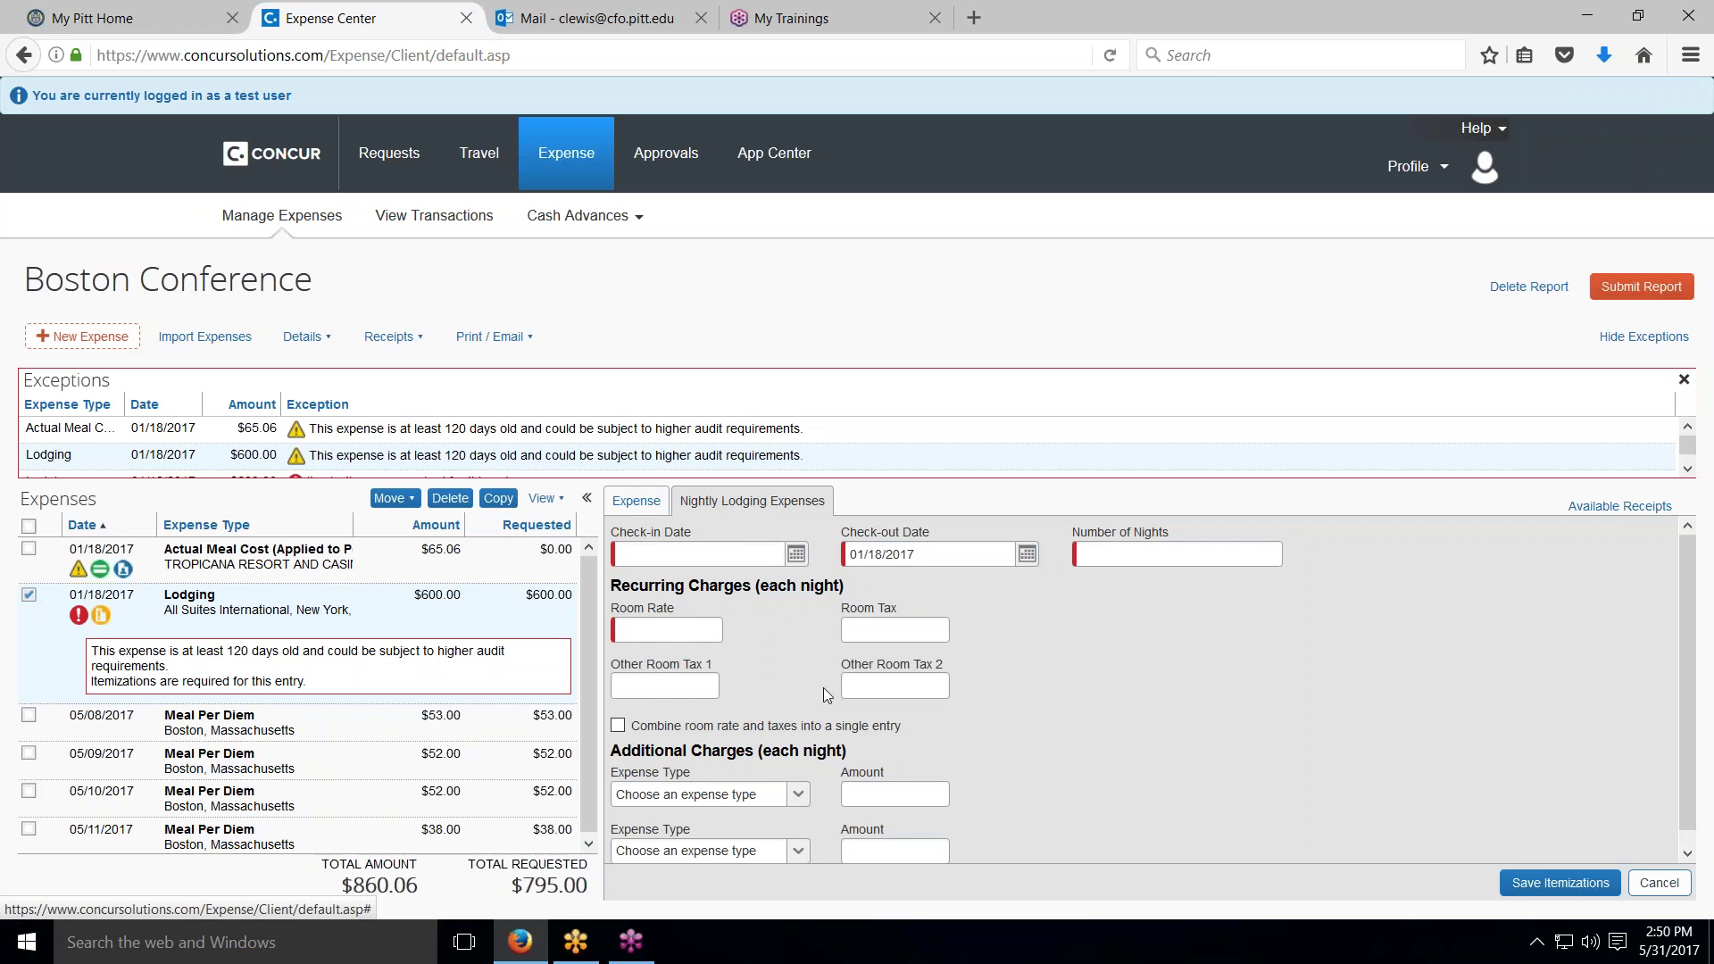
# Step: Scroll through the Nightly Lodging Expenses itemization for the $600.00 Lodging entry
pyautogui.scroll(-1, 776, 732)
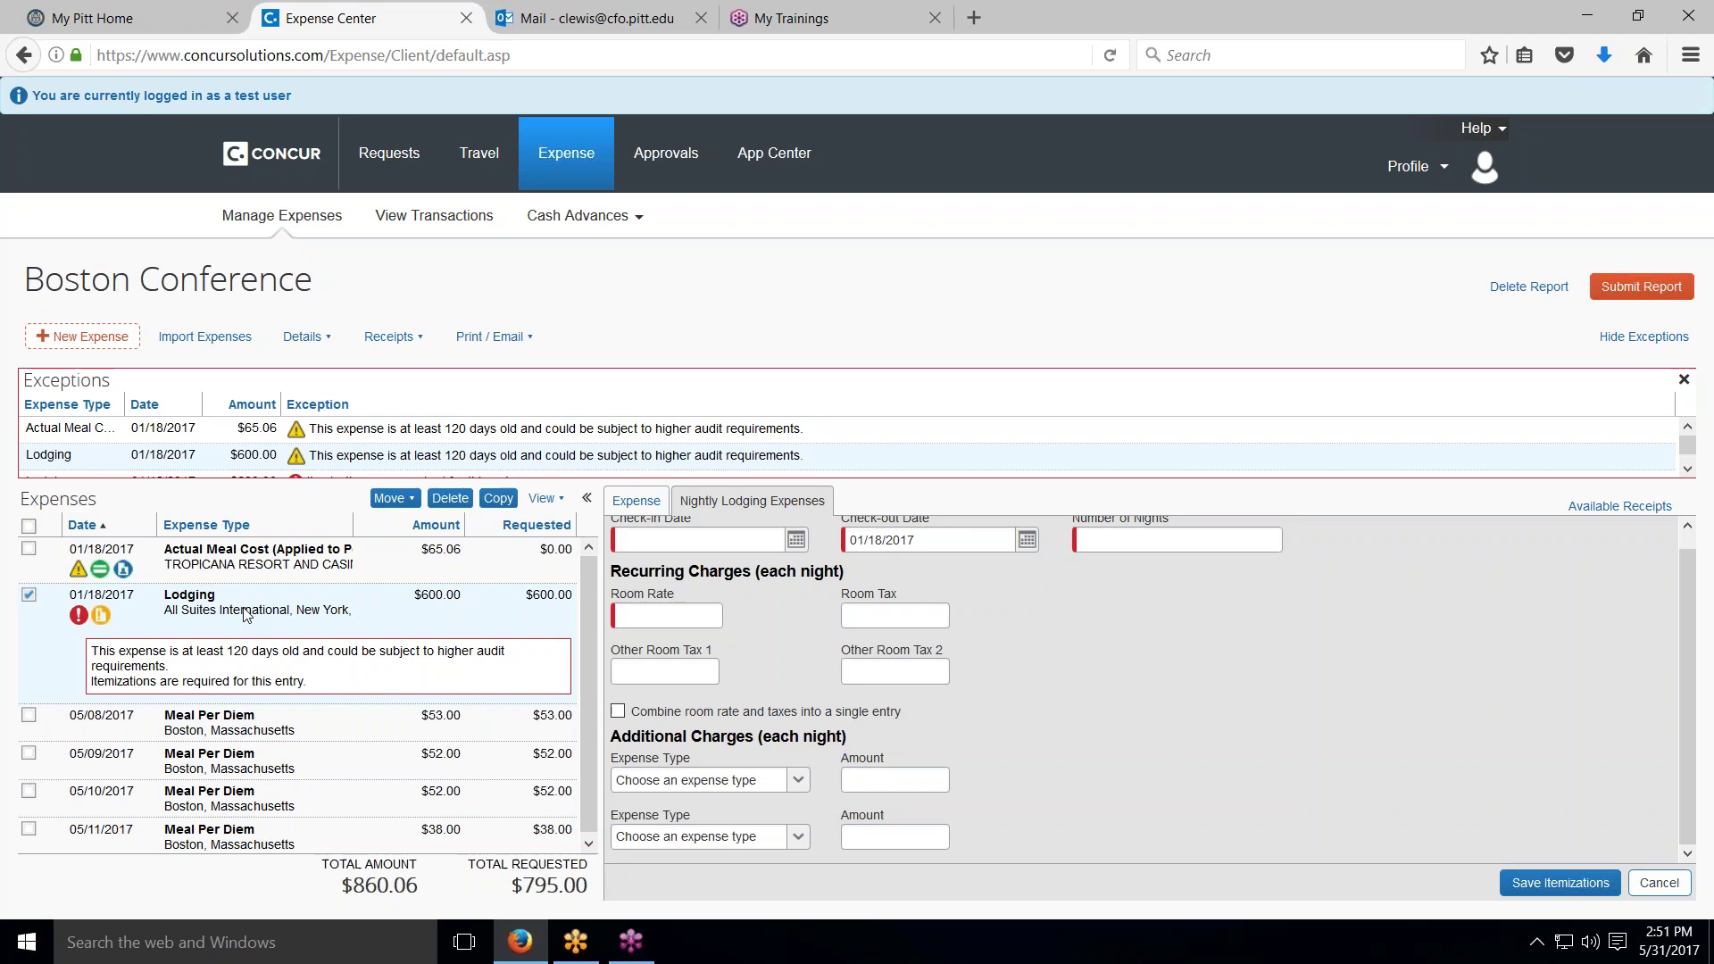
# Step: Delete the Lodging expense and start a Lodging - Deposits/Payments expense instead
pyautogui.click(431, 502)
pyautogui.click(1099, 564)
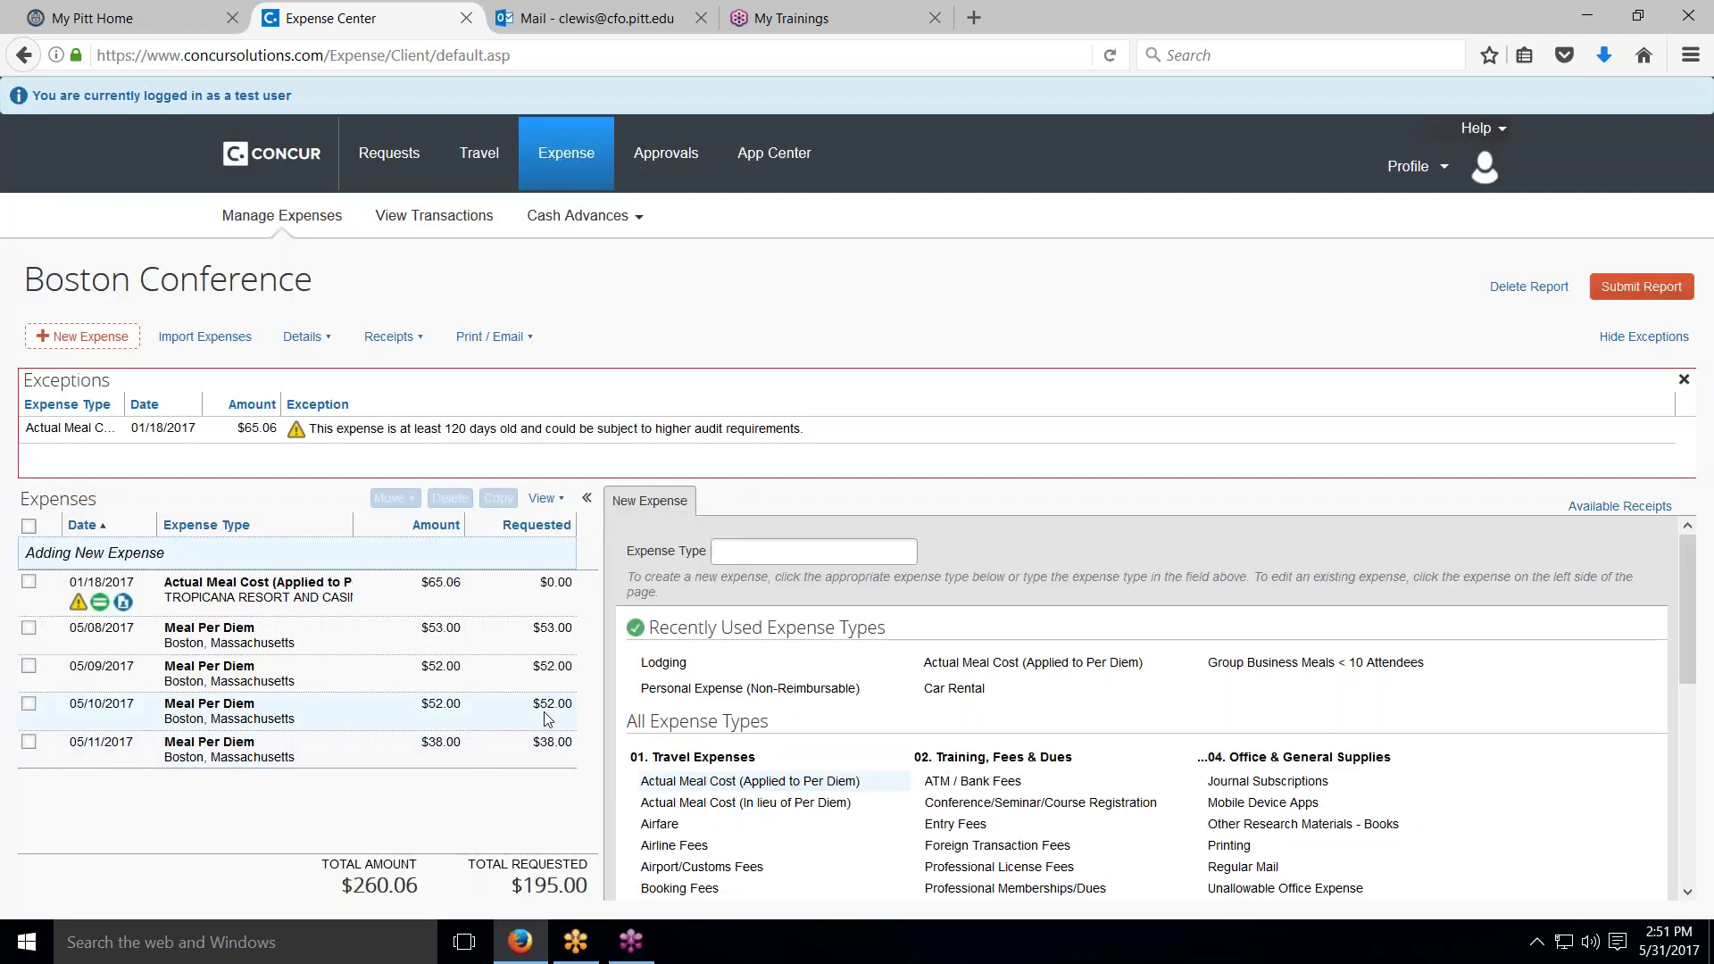
pyautogui.scroll(-5, 683, 752)
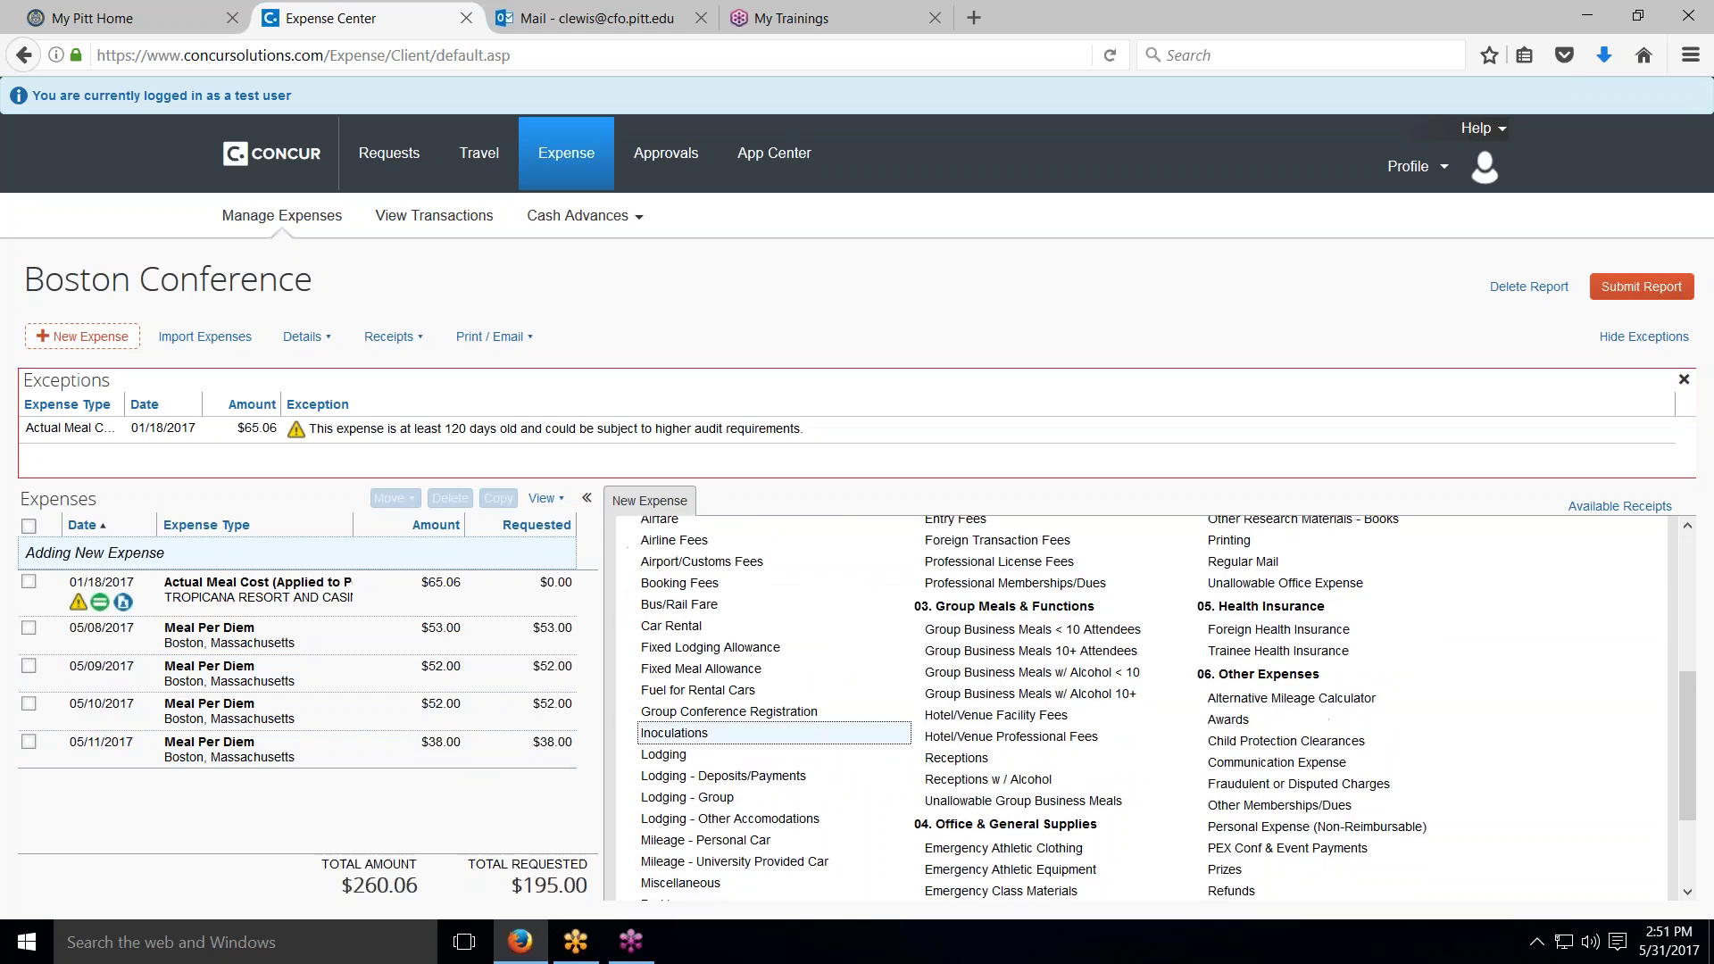
pyautogui.click(702, 777)
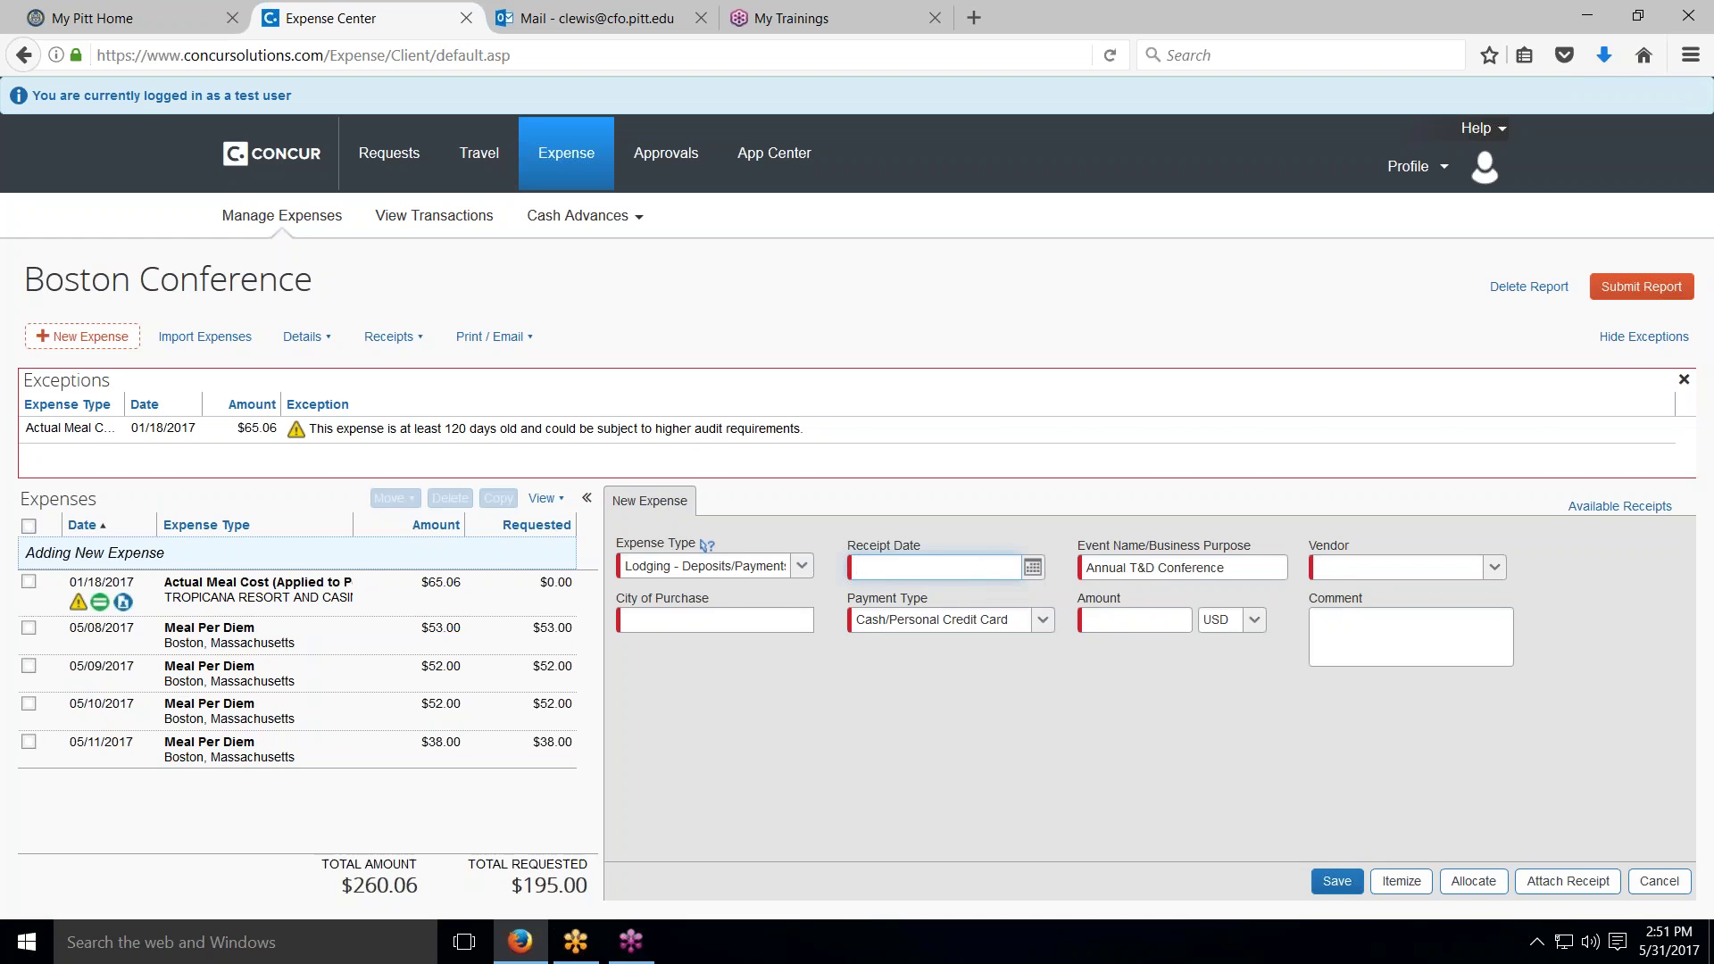
# Step: Save the deposit with vendor All Suites International, city Boston, amount 650.00, receipt date 05/11/2017
pyautogui.click(1494, 567)
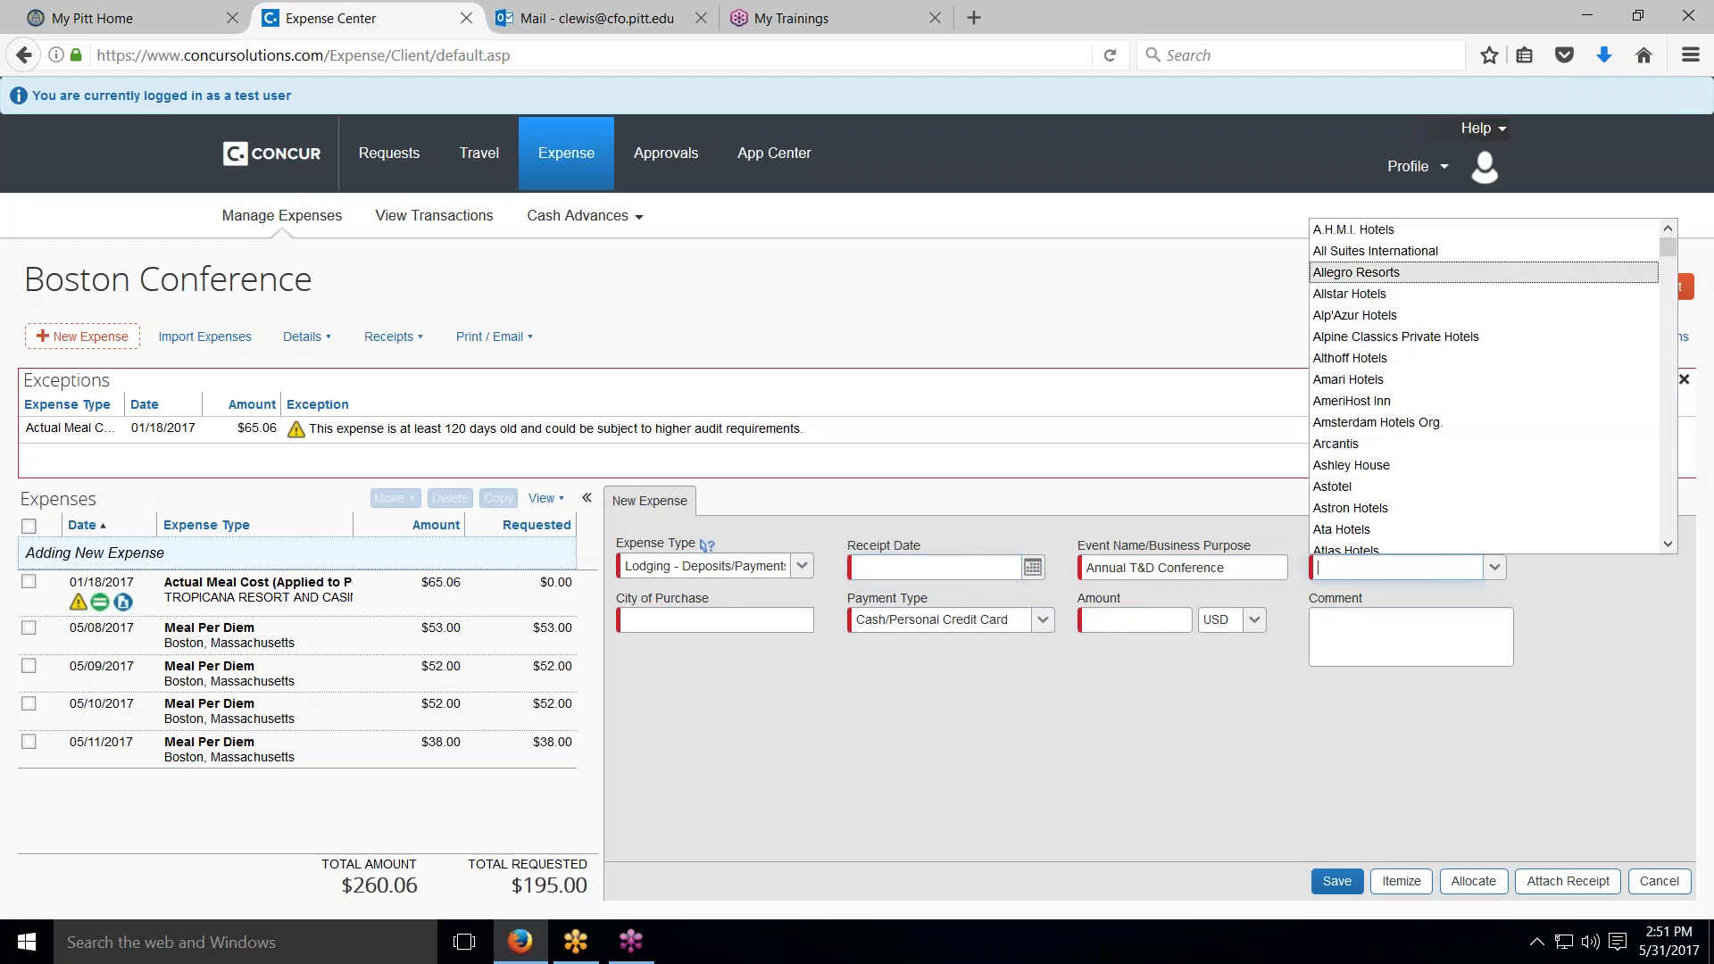
pyautogui.click(1392, 252)
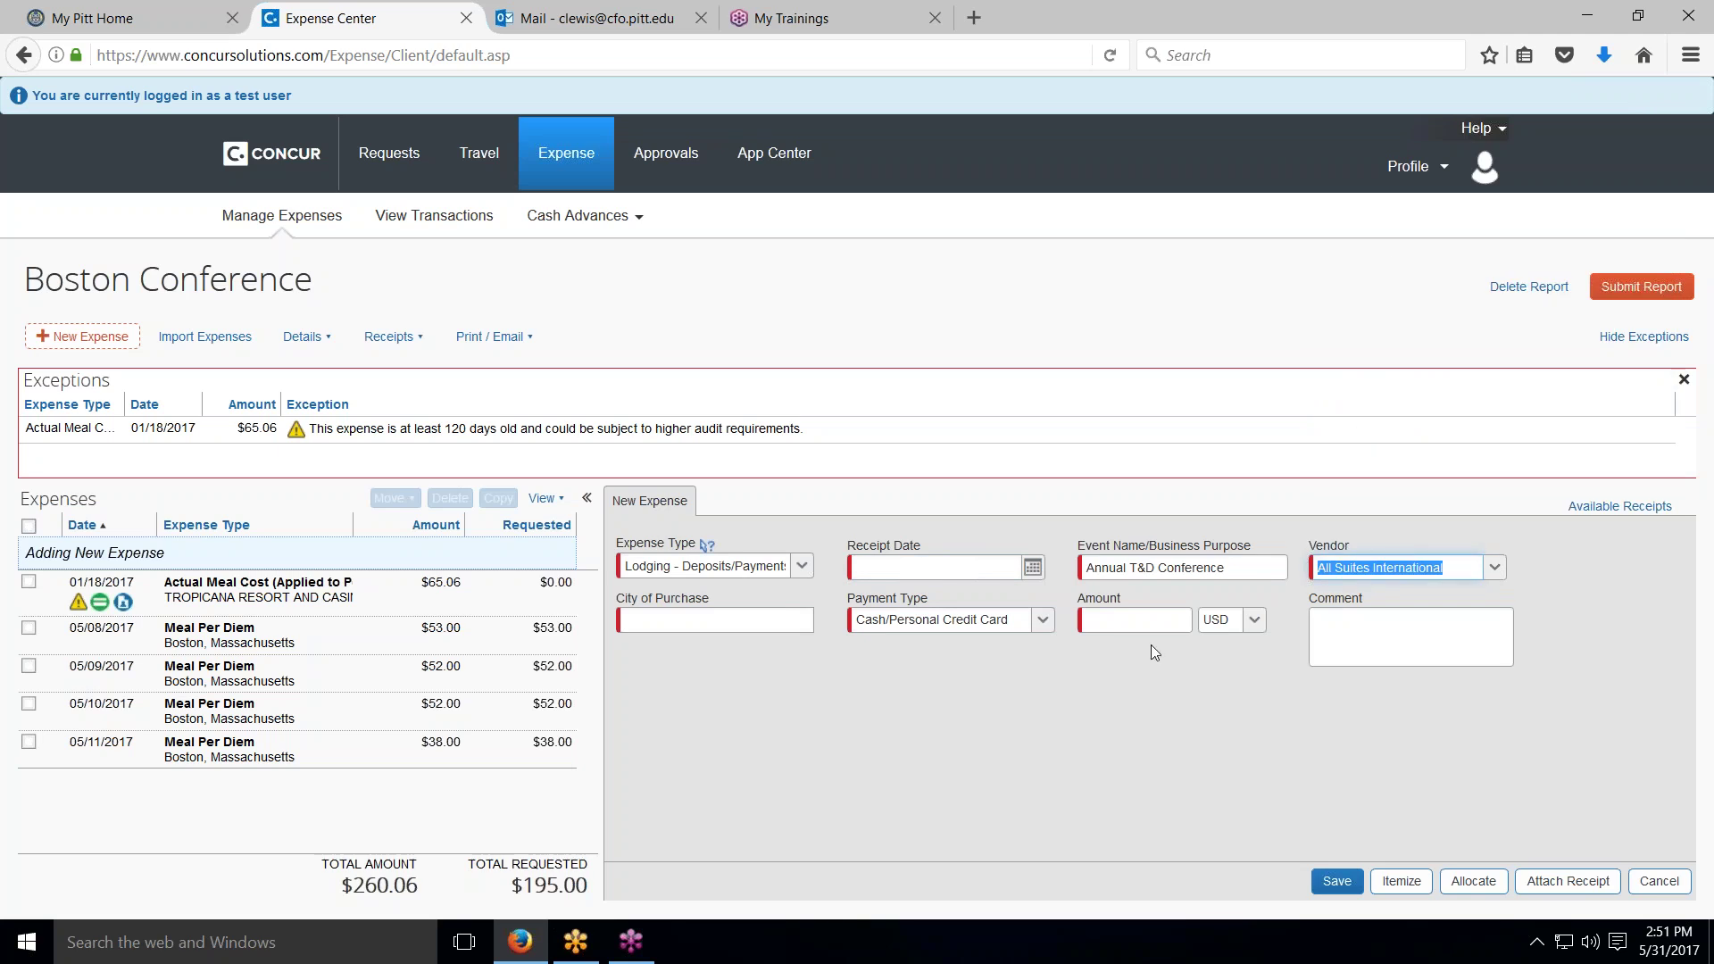
pyautogui.click(765, 624)
pyautogui.press('Down')
pyautogui.press('Down')
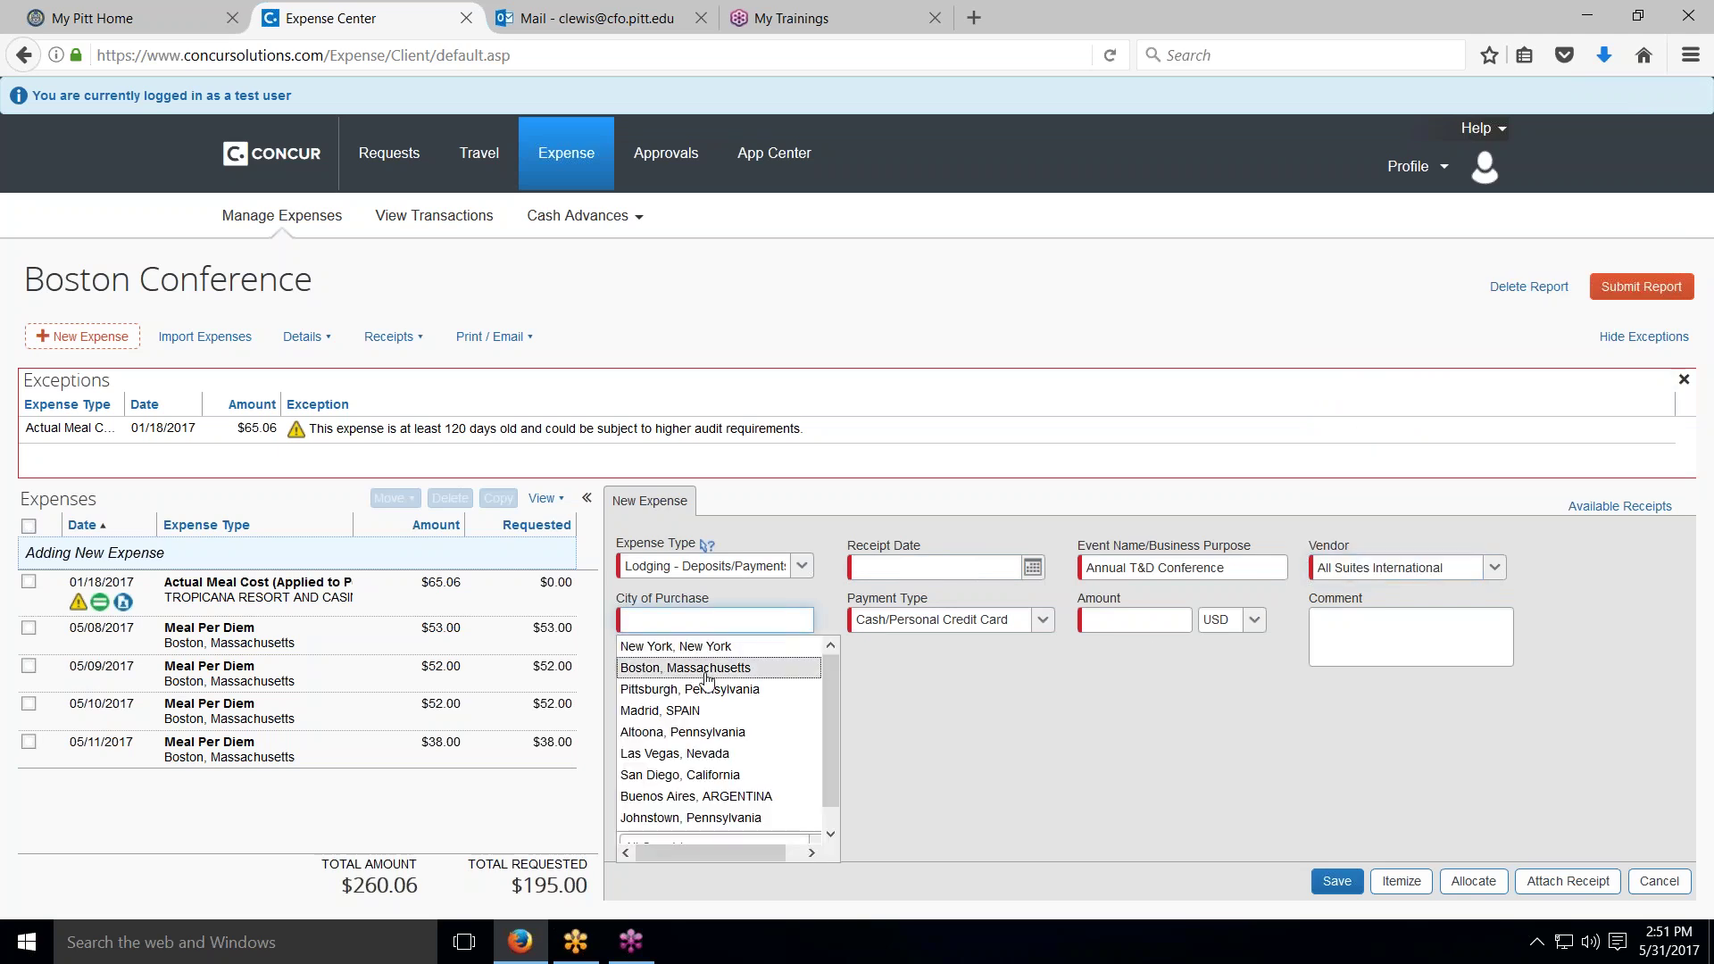
pyautogui.press('Return')
pyautogui.click(1099, 619)
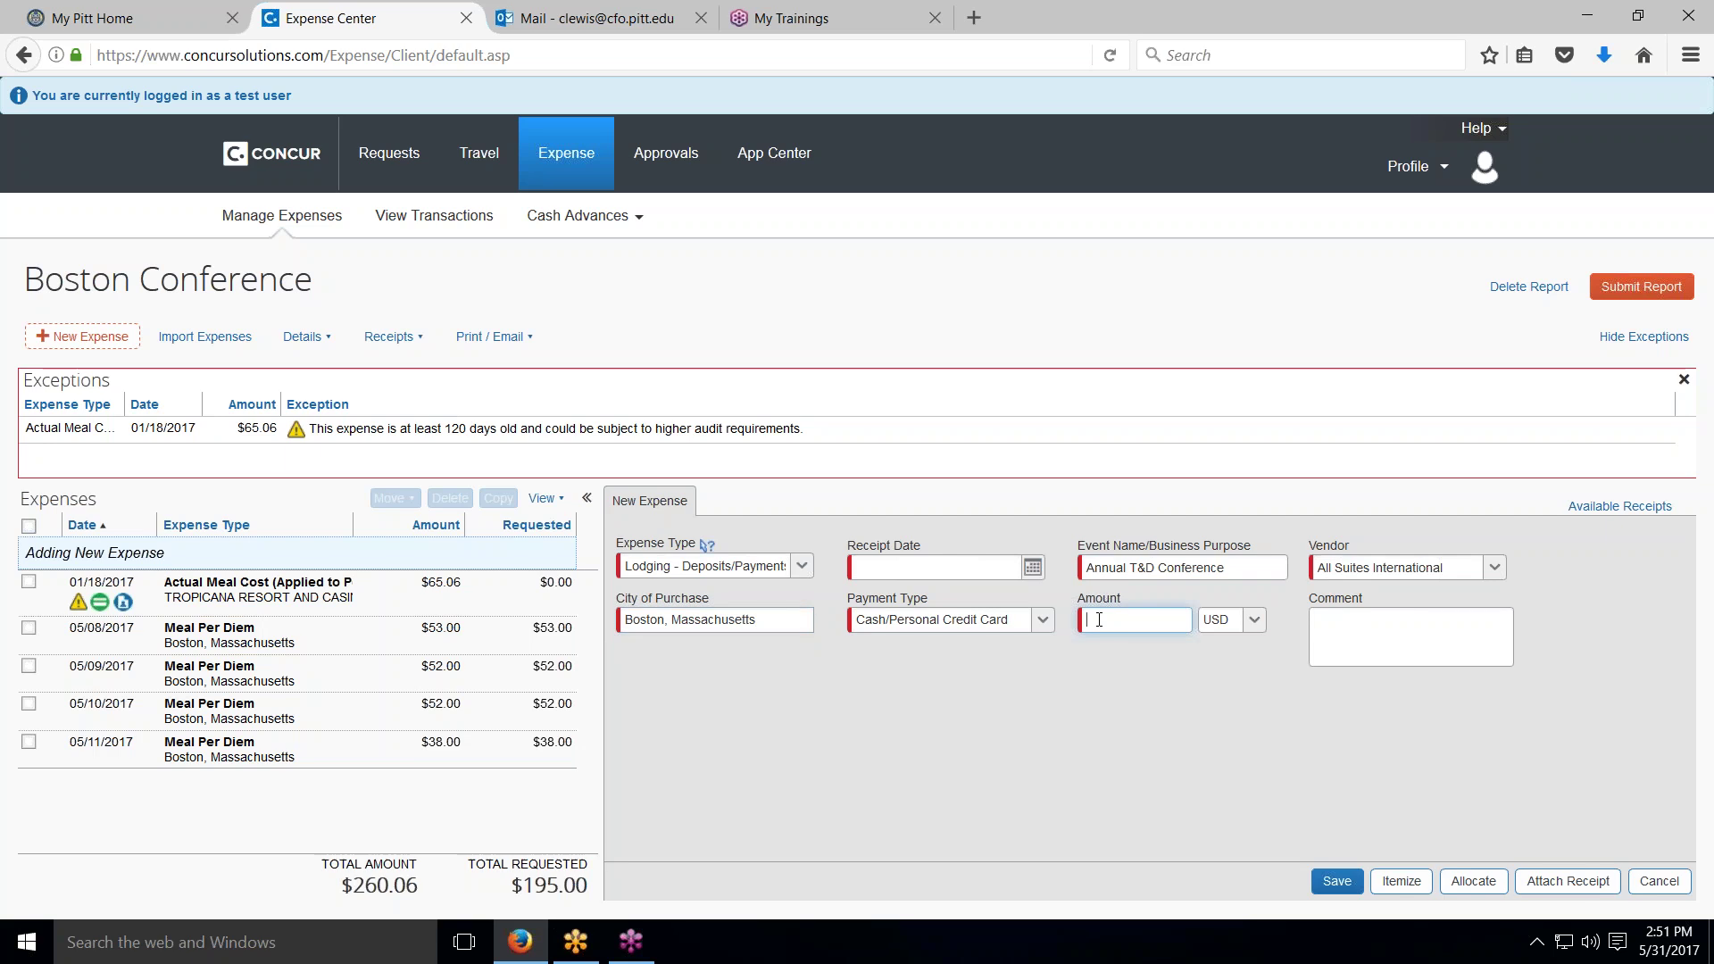
pyautogui.write('650.00')
pyautogui.click(1035, 570)
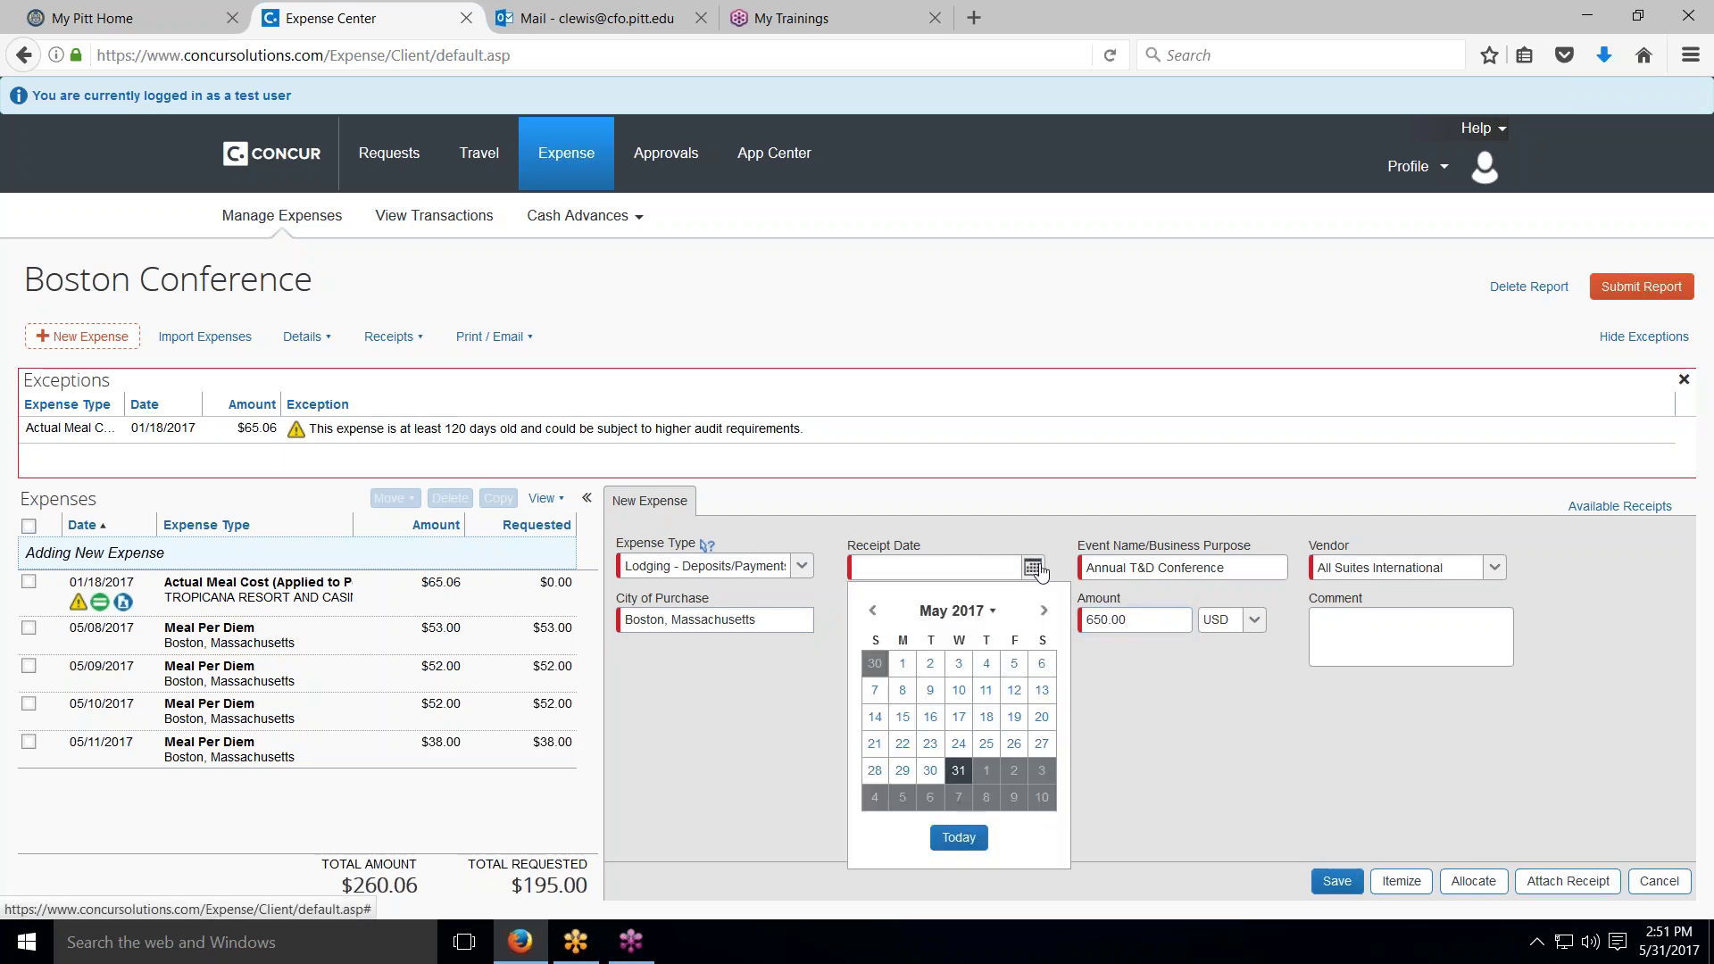
pyautogui.click(987, 691)
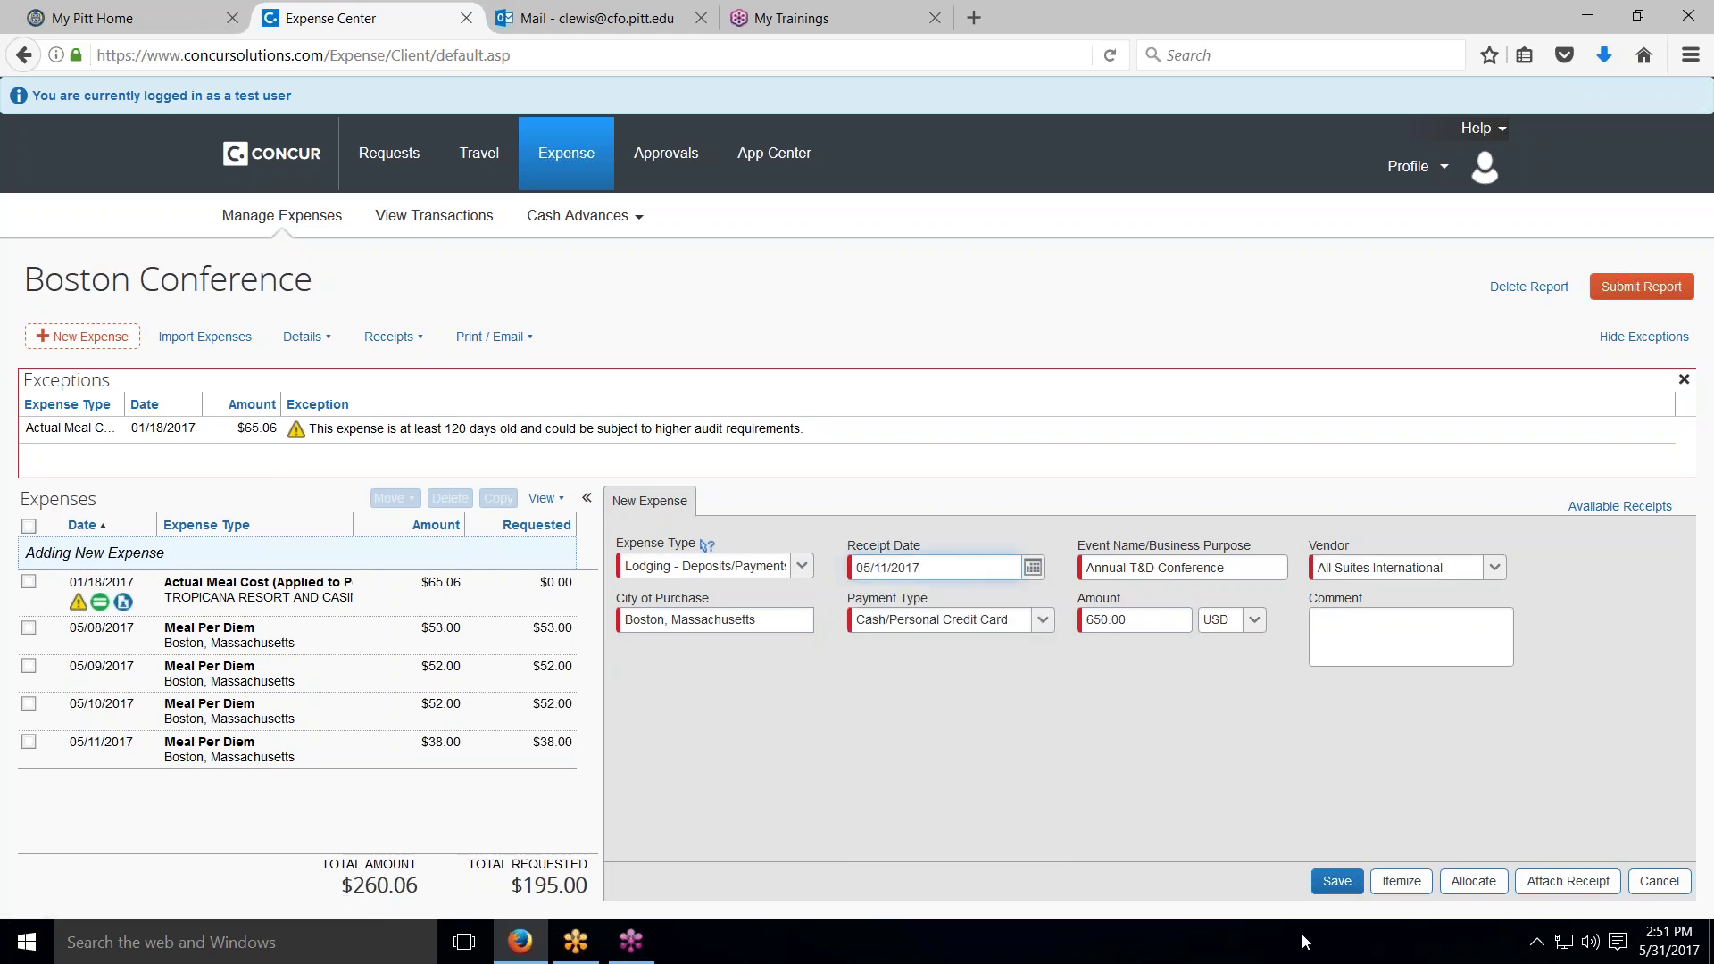
pyautogui.click(1336, 881)
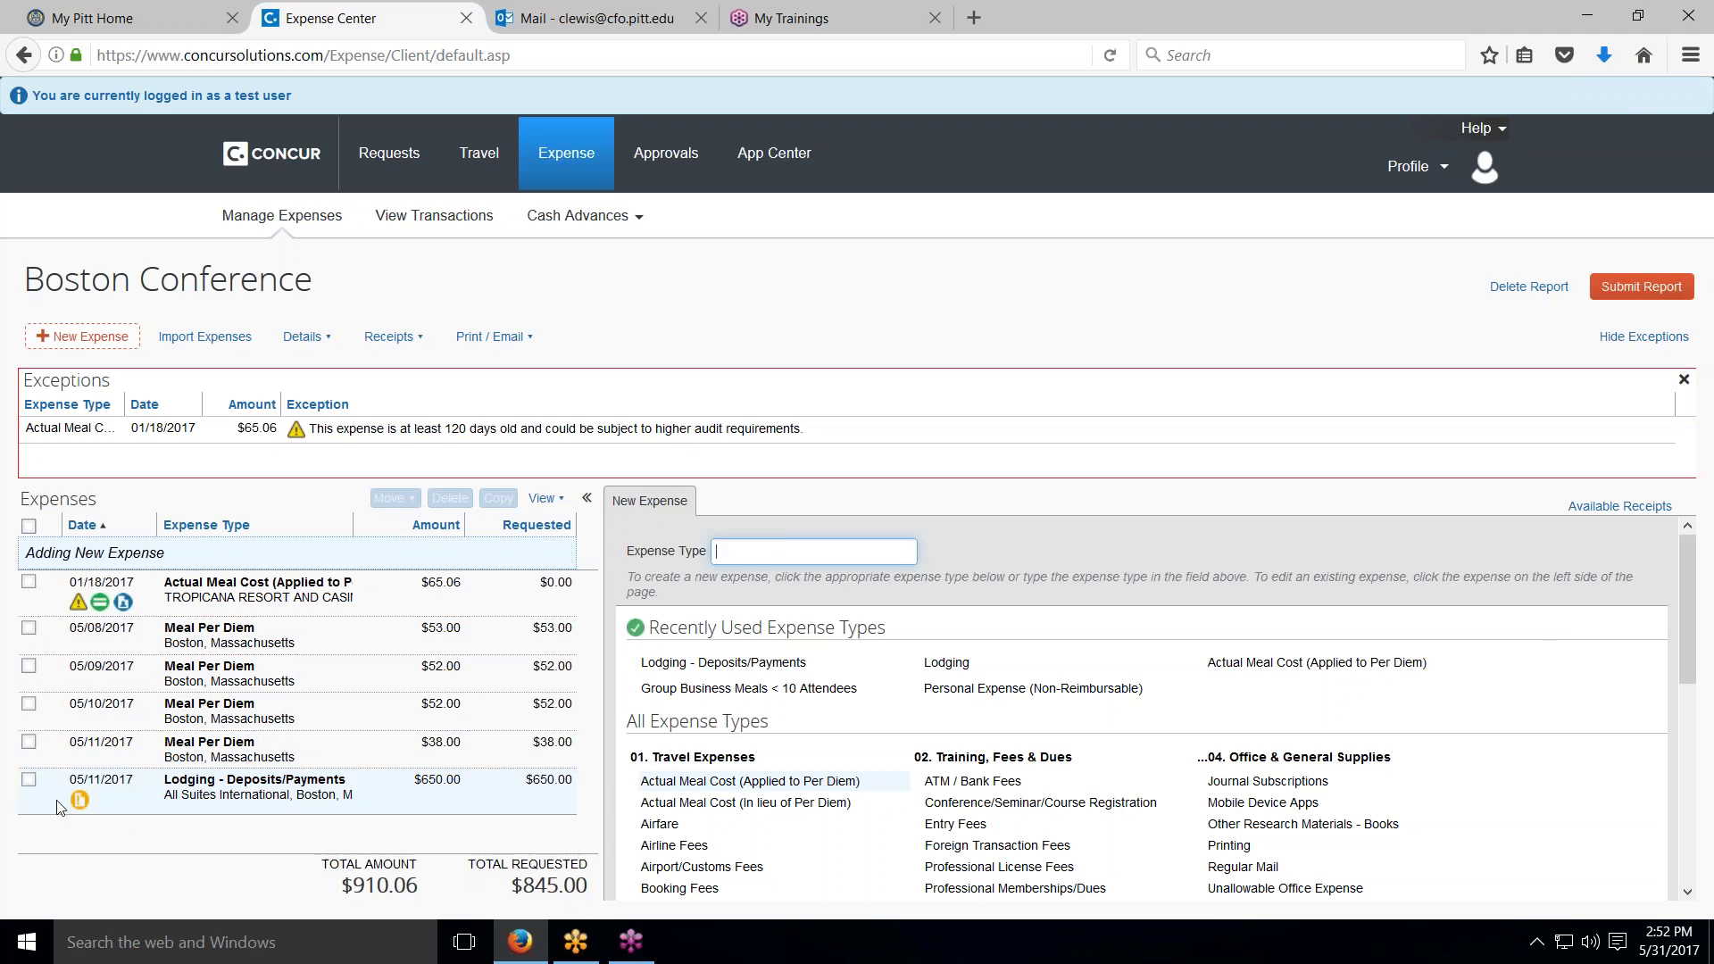
pyautogui.moveTo(79, 806)
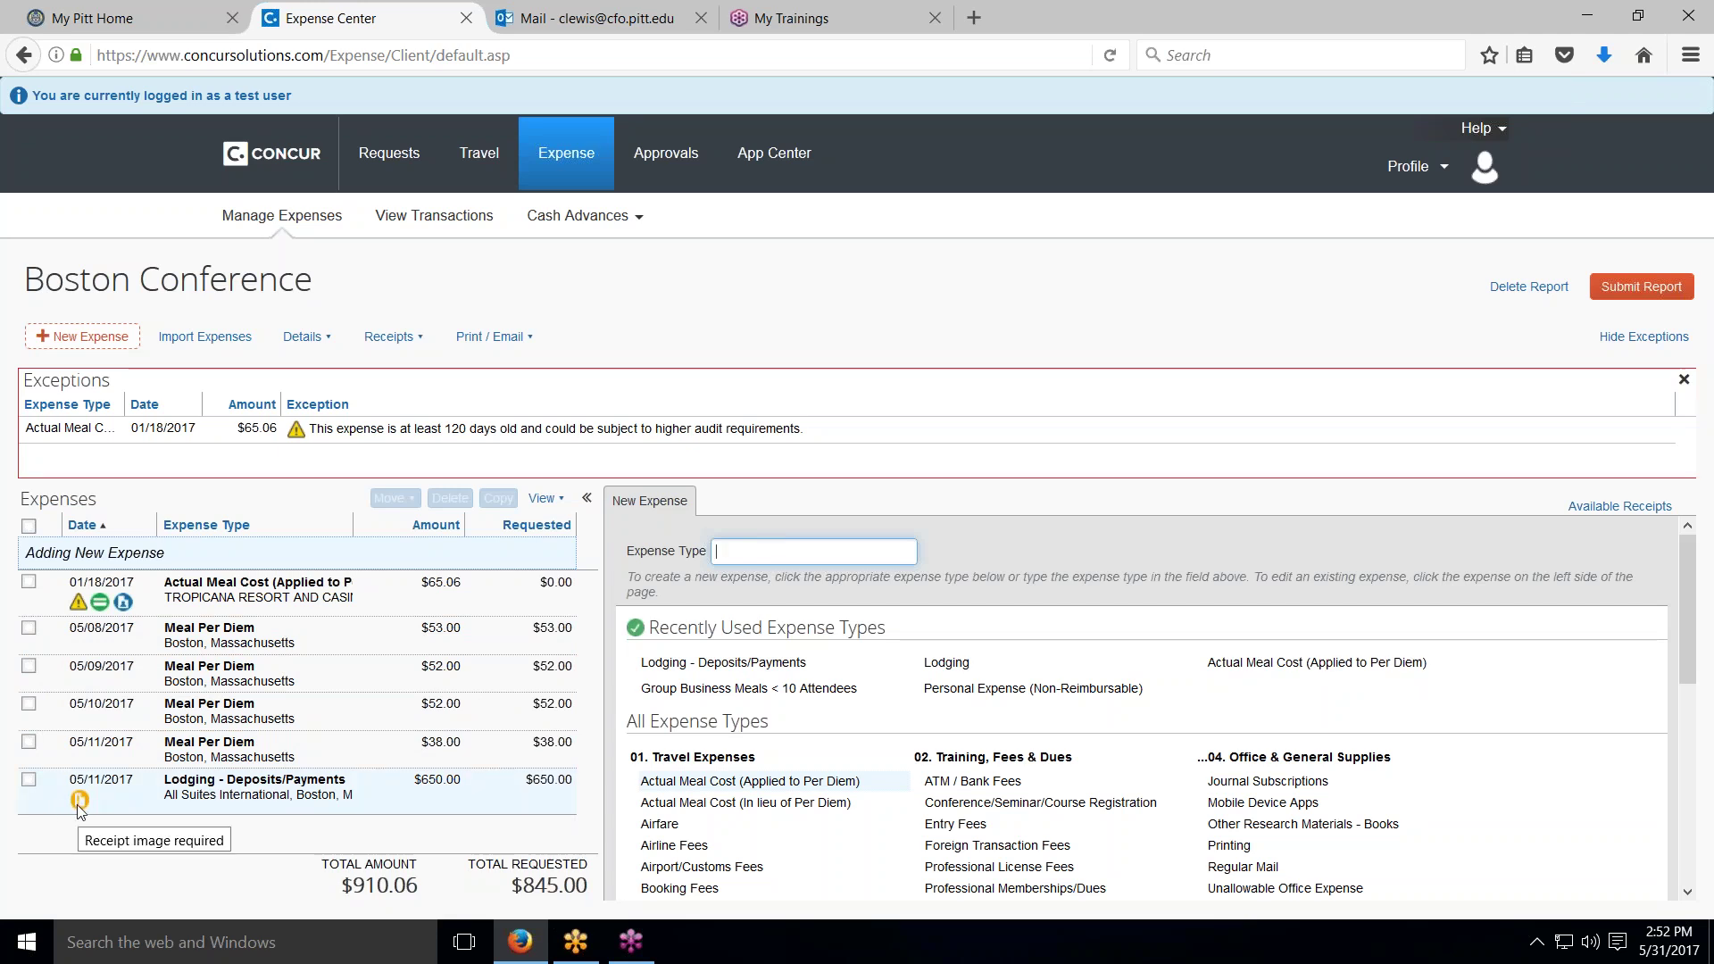
# Step: Attach the Hotel.pdf receipt to the $650.00 Lodging - Deposits/Payments expense
pyautogui.click(78, 804)
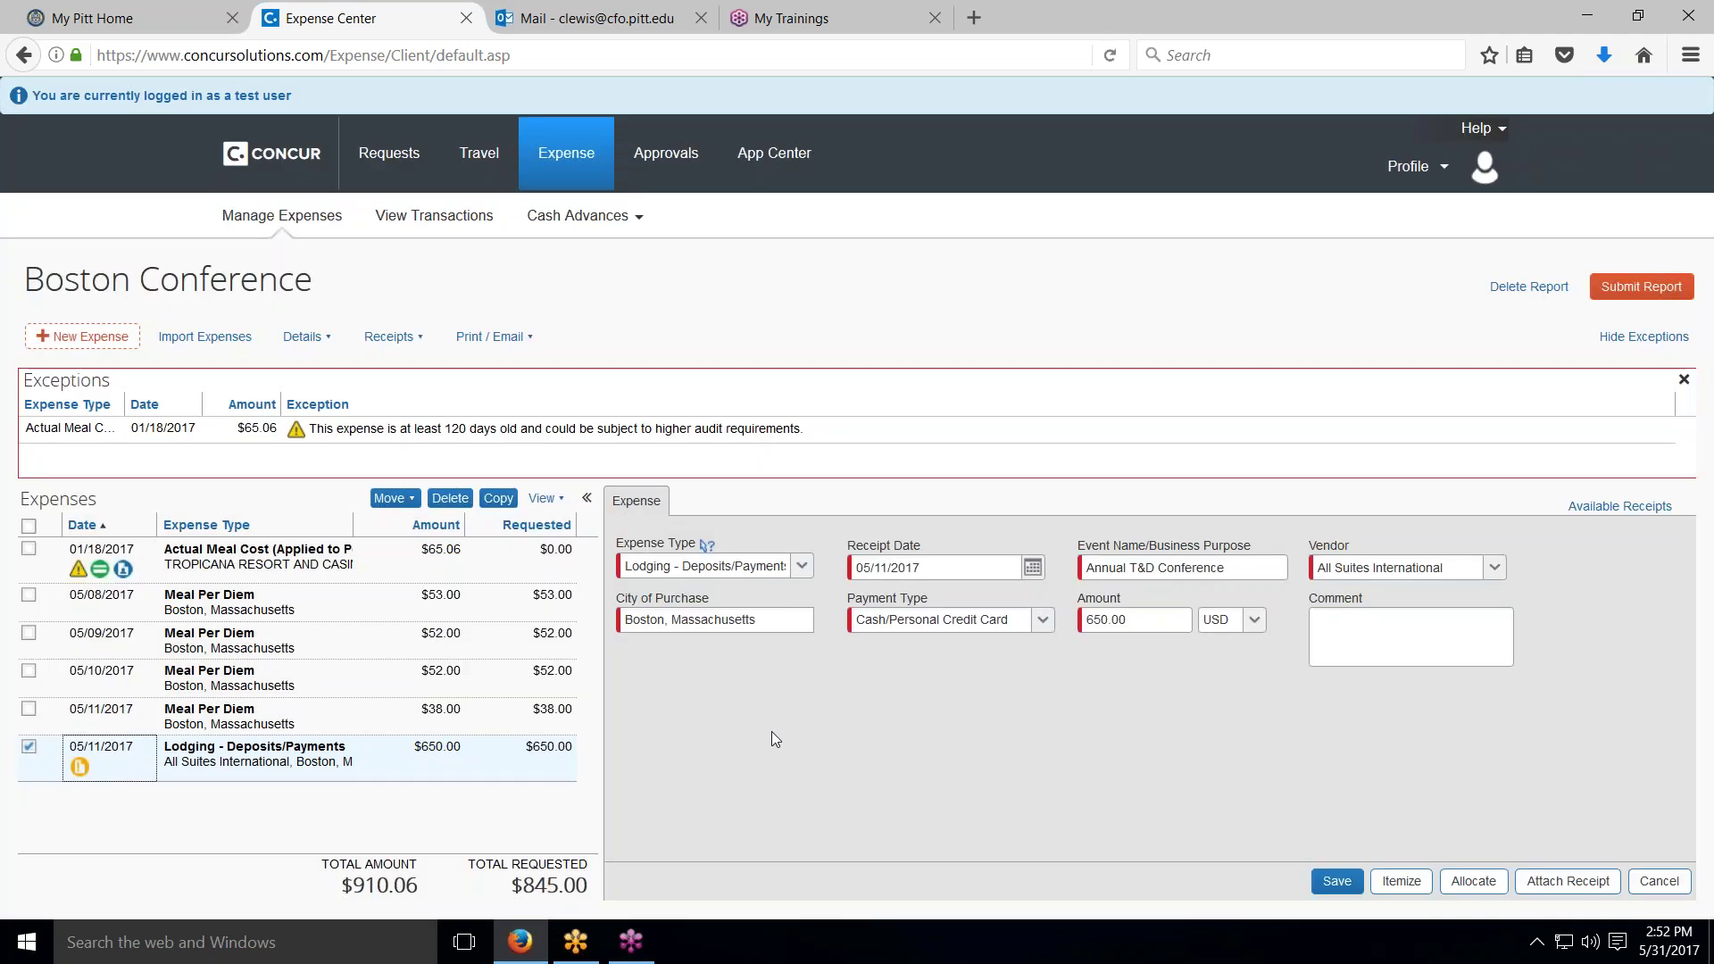
pyautogui.click(1567, 882)
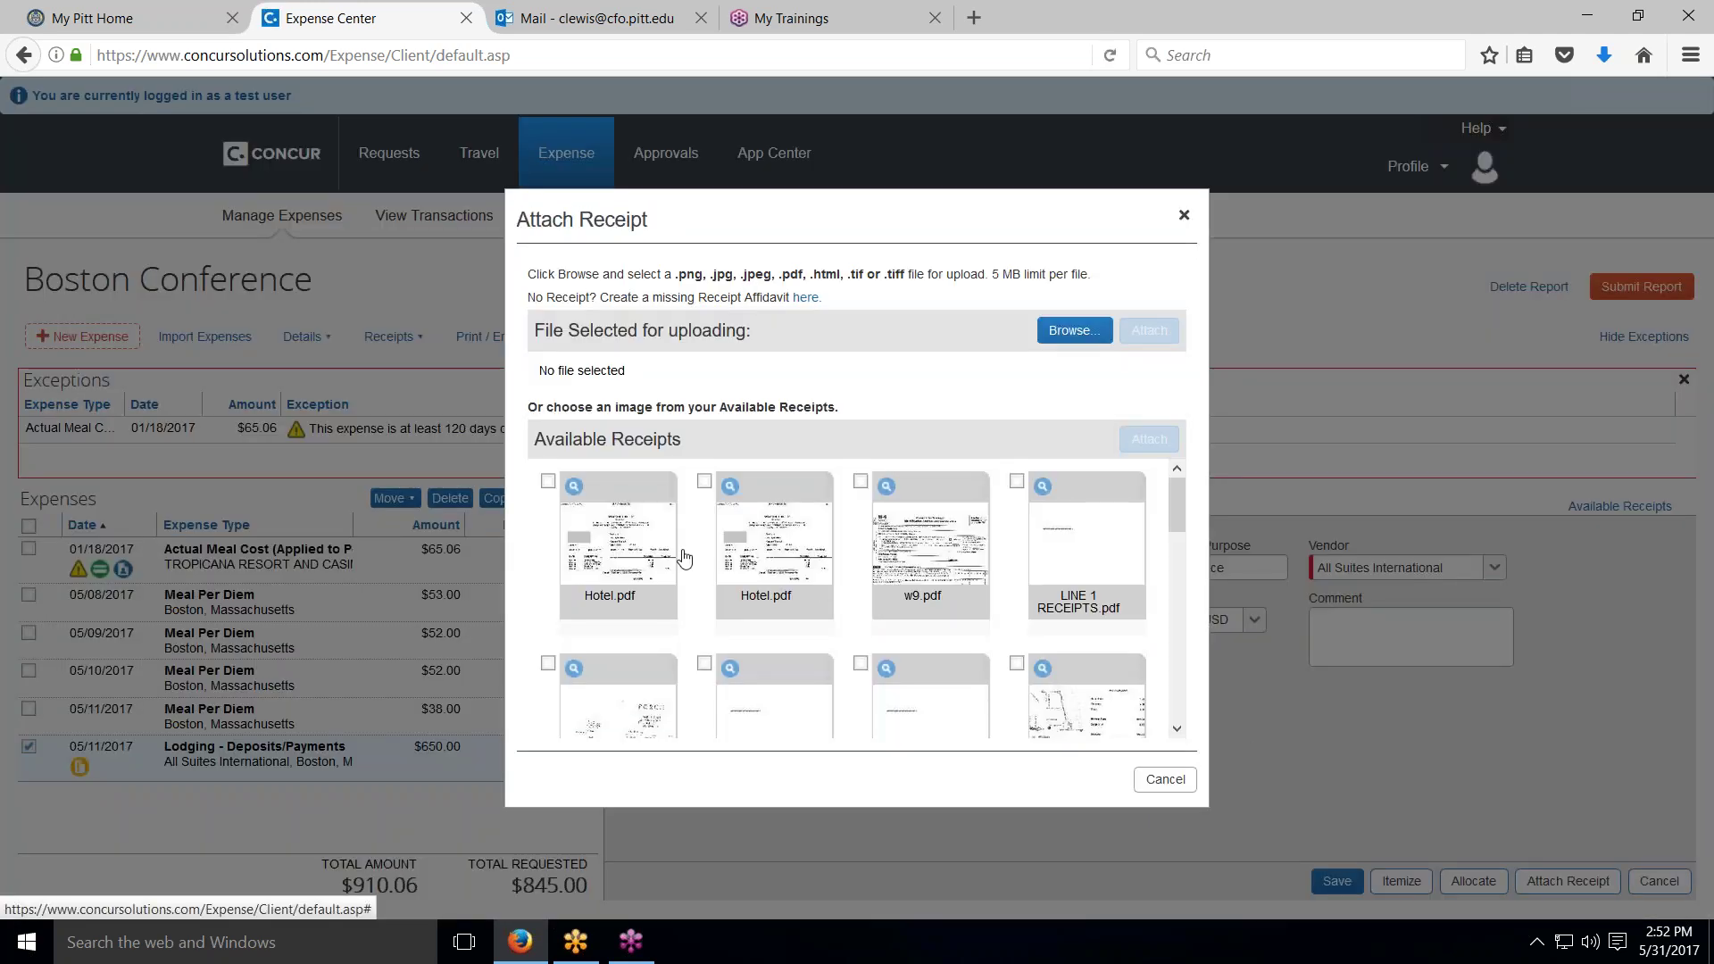
pyautogui.click(547, 482)
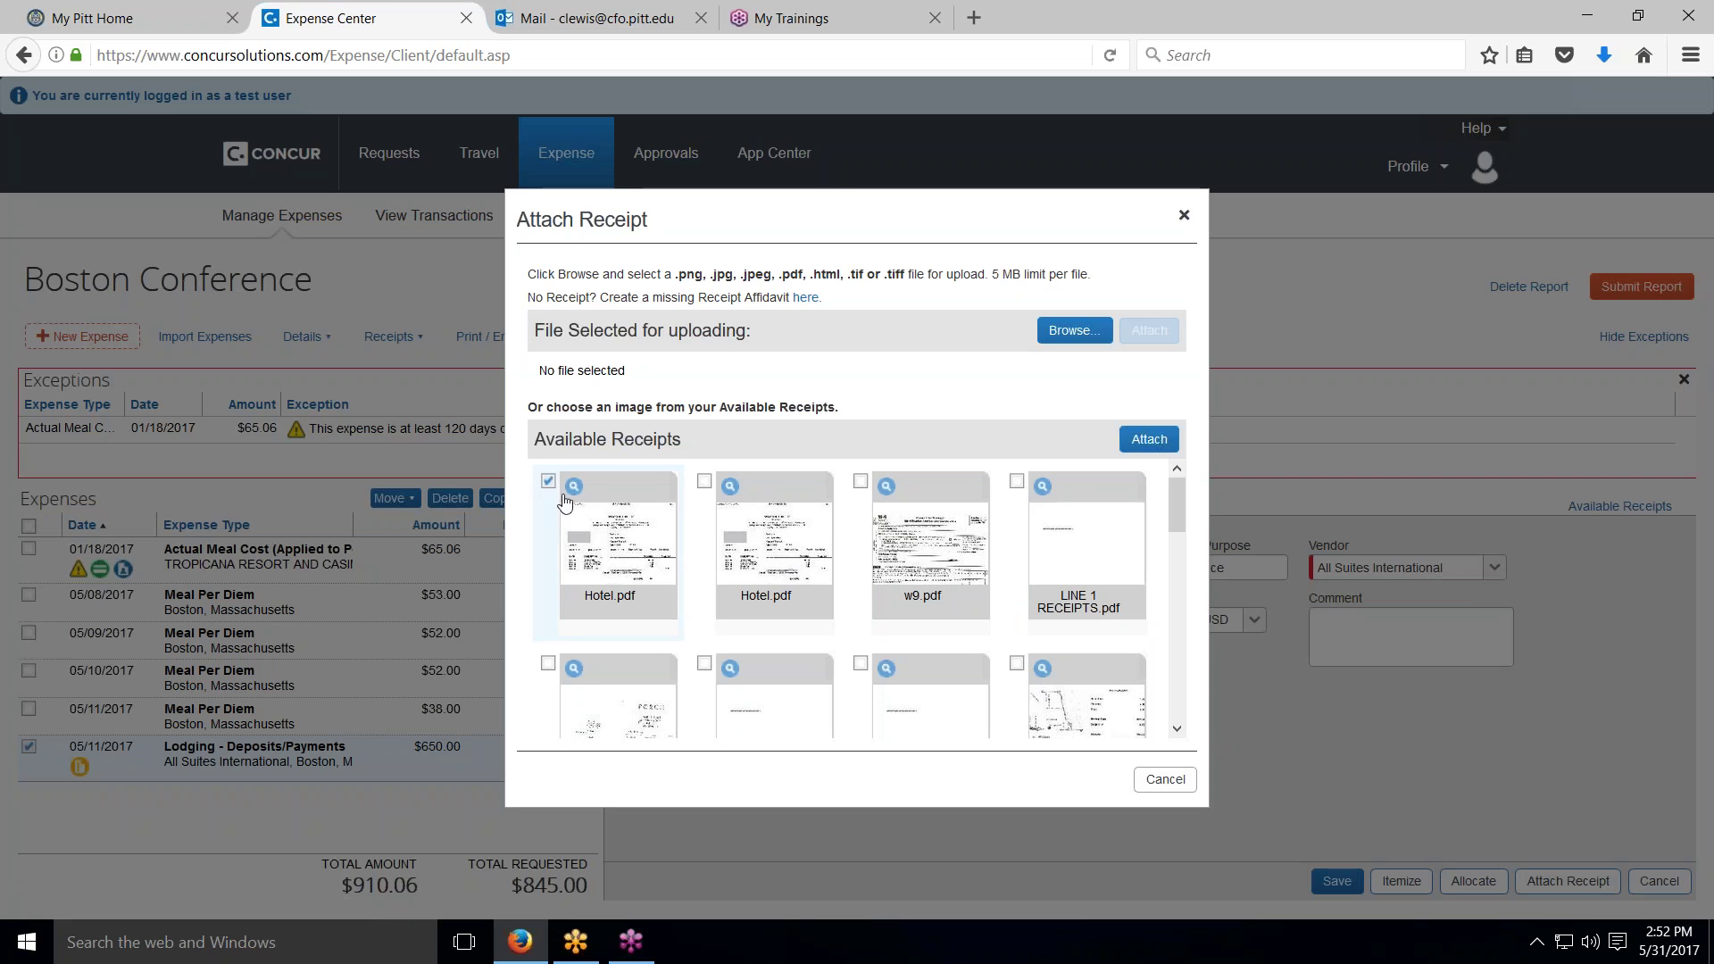
pyautogui.click(1147, 439)
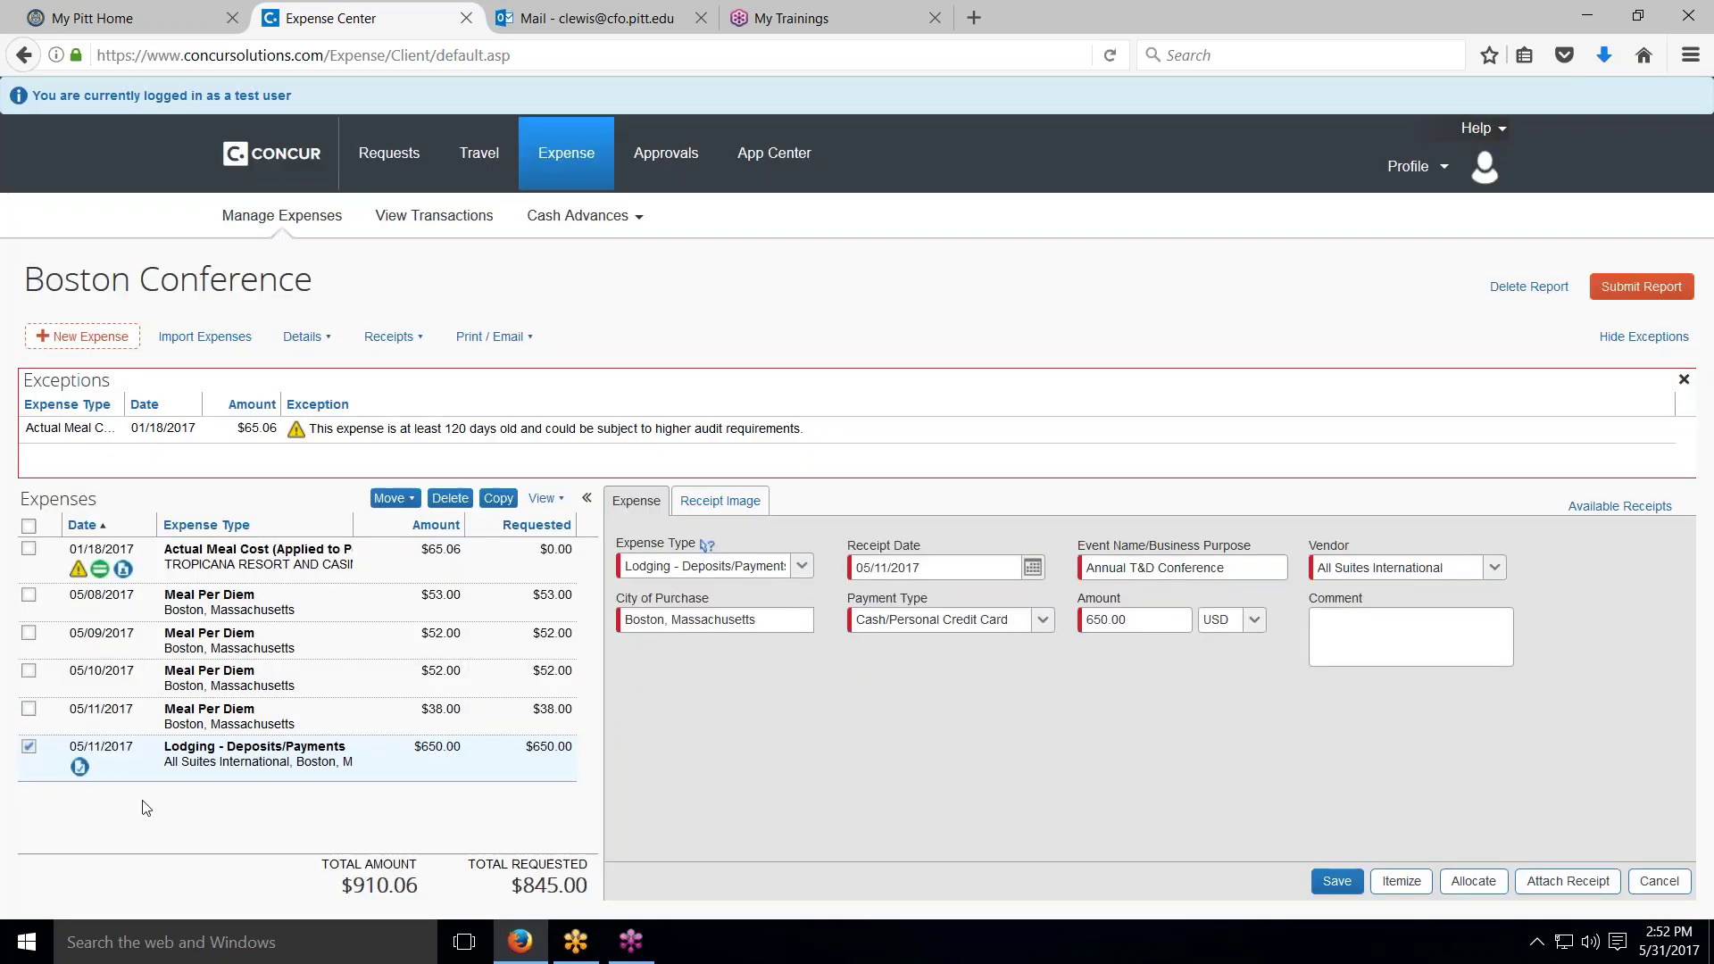
# Step: Preview the attached 3-page hotel receipt, then close the viewer
pyautogui.click(80, 766)
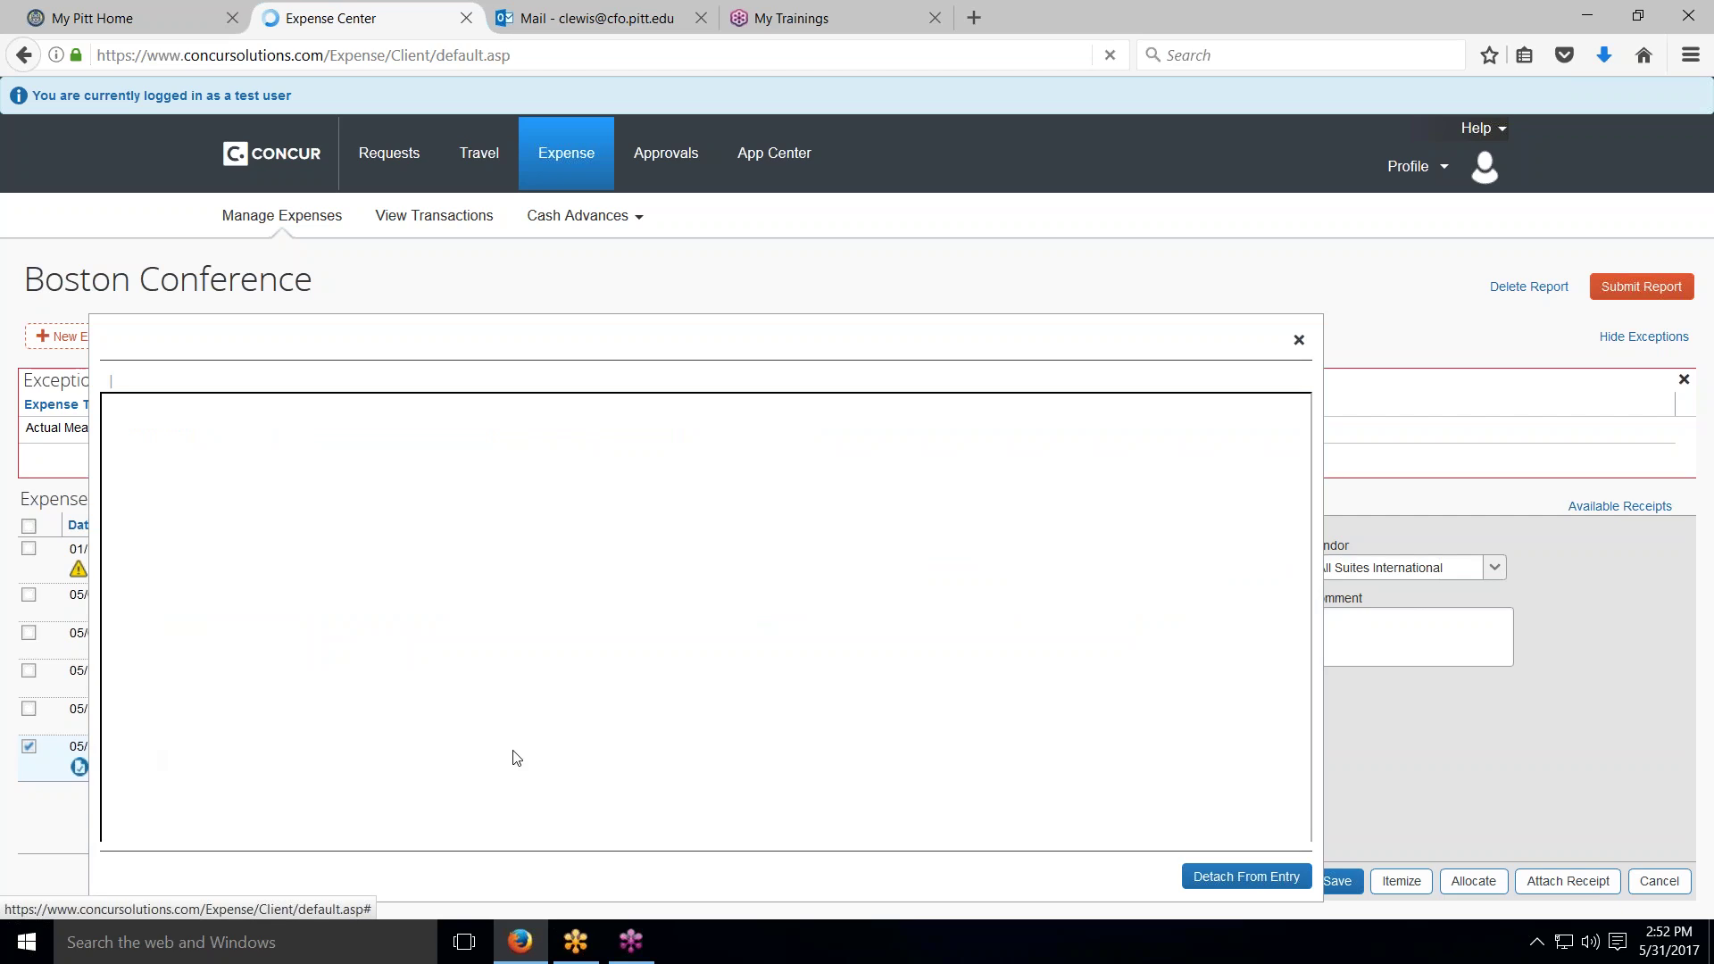
pyautogui.scroll(-3, 1196, 634)
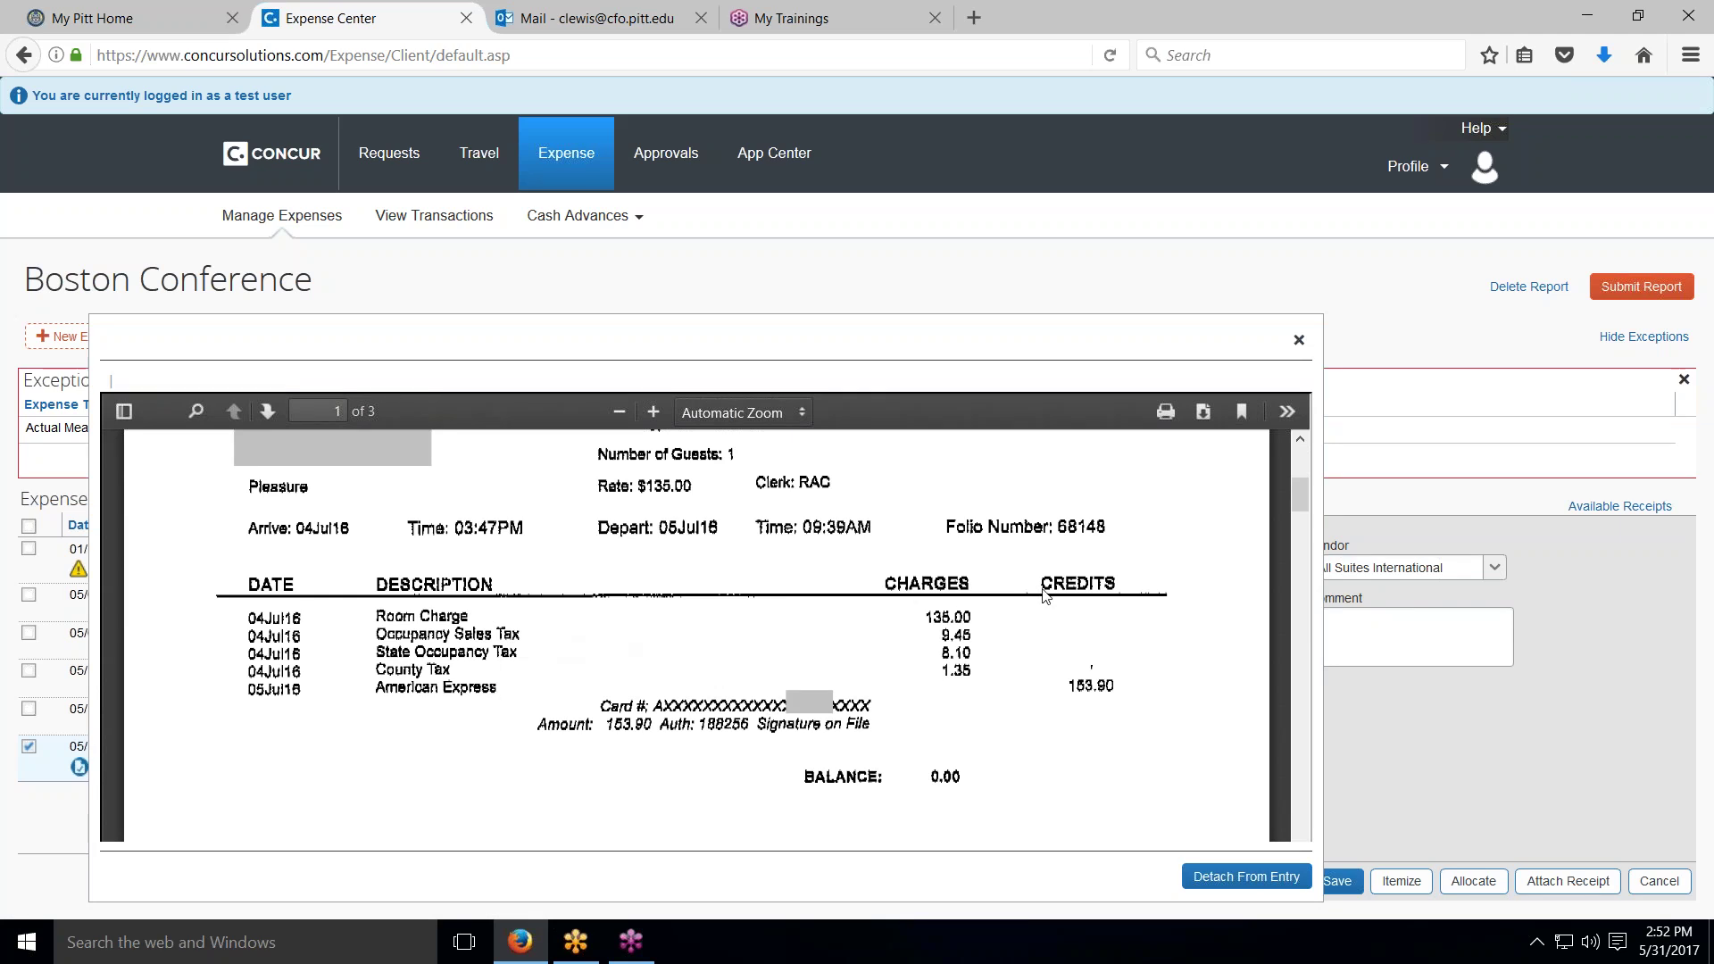
pyautogui.click(1299, 342)
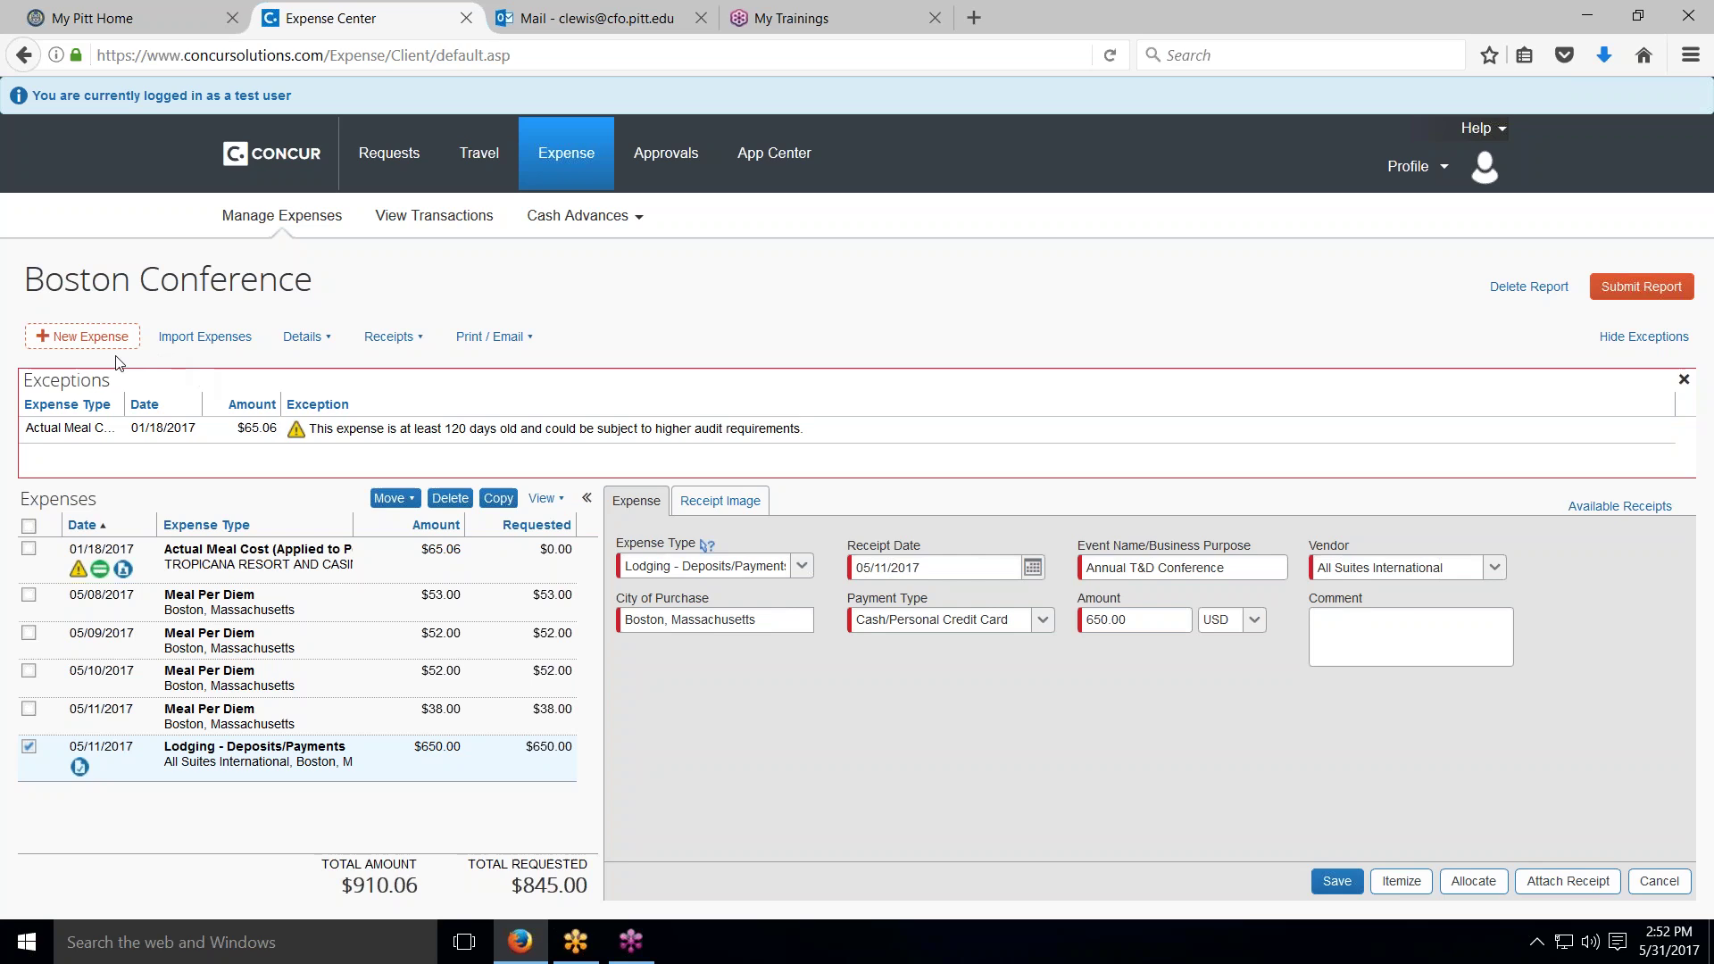
# Step: Add a Receptions expense from boston marriott for 350.00 and open the attendee search
pyautogui.click(80, 336)
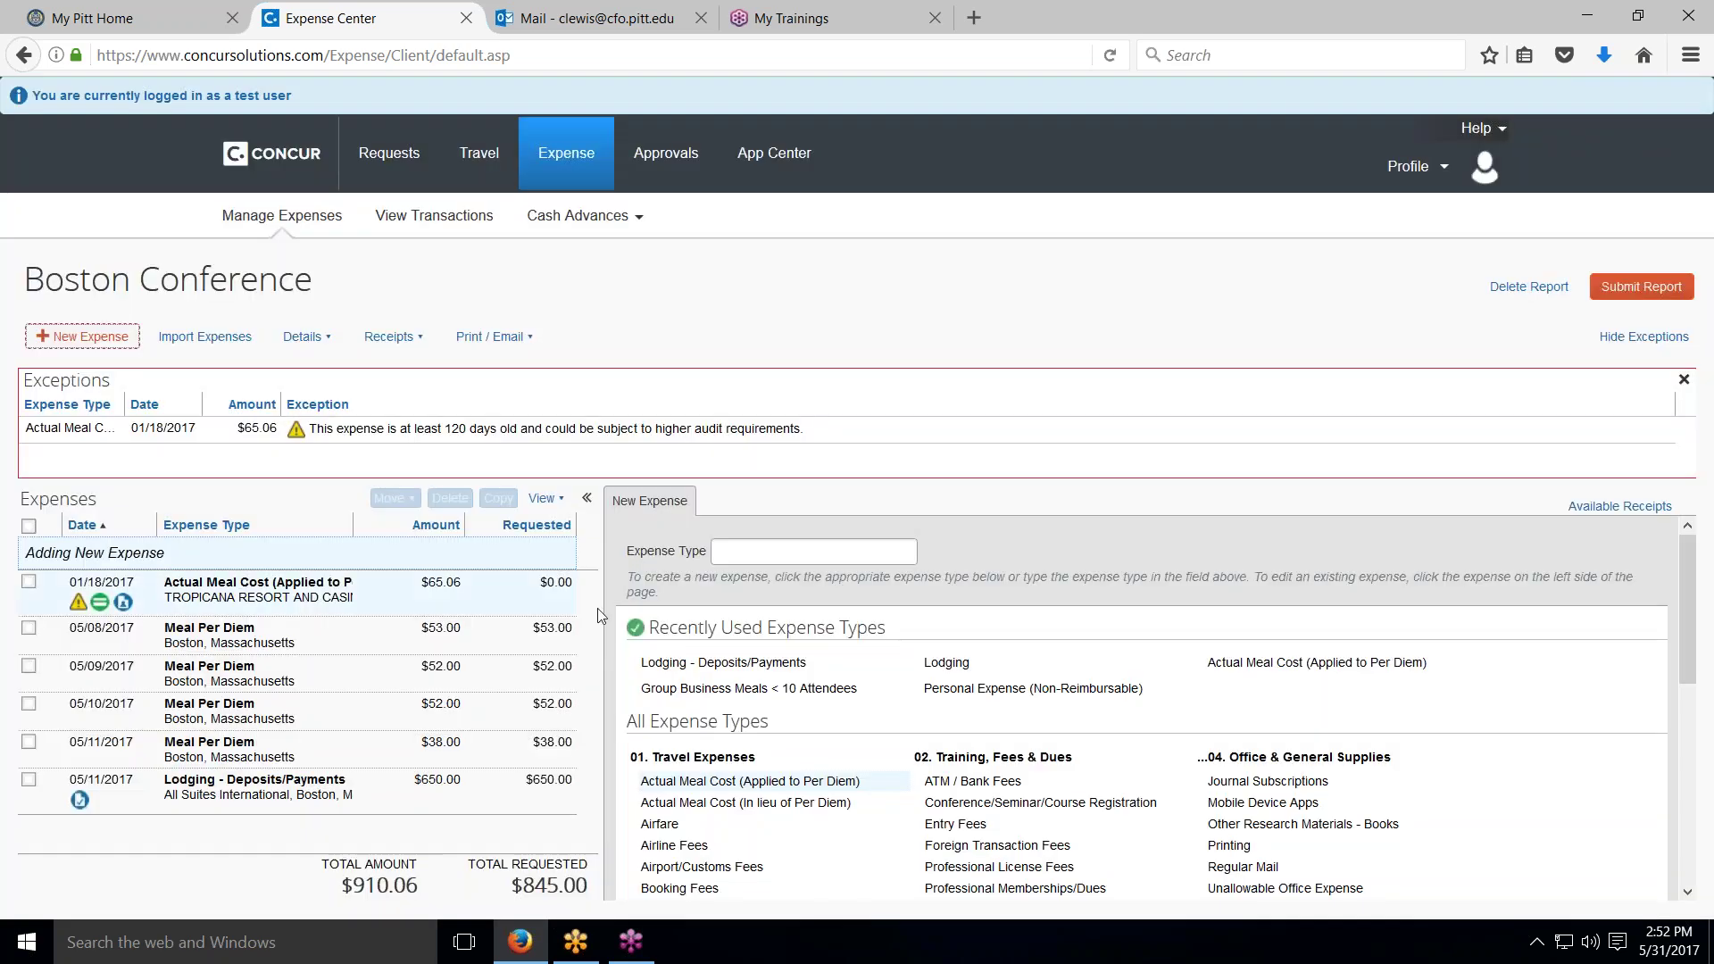
pyautogui.scroll(-3, 1098, 714)
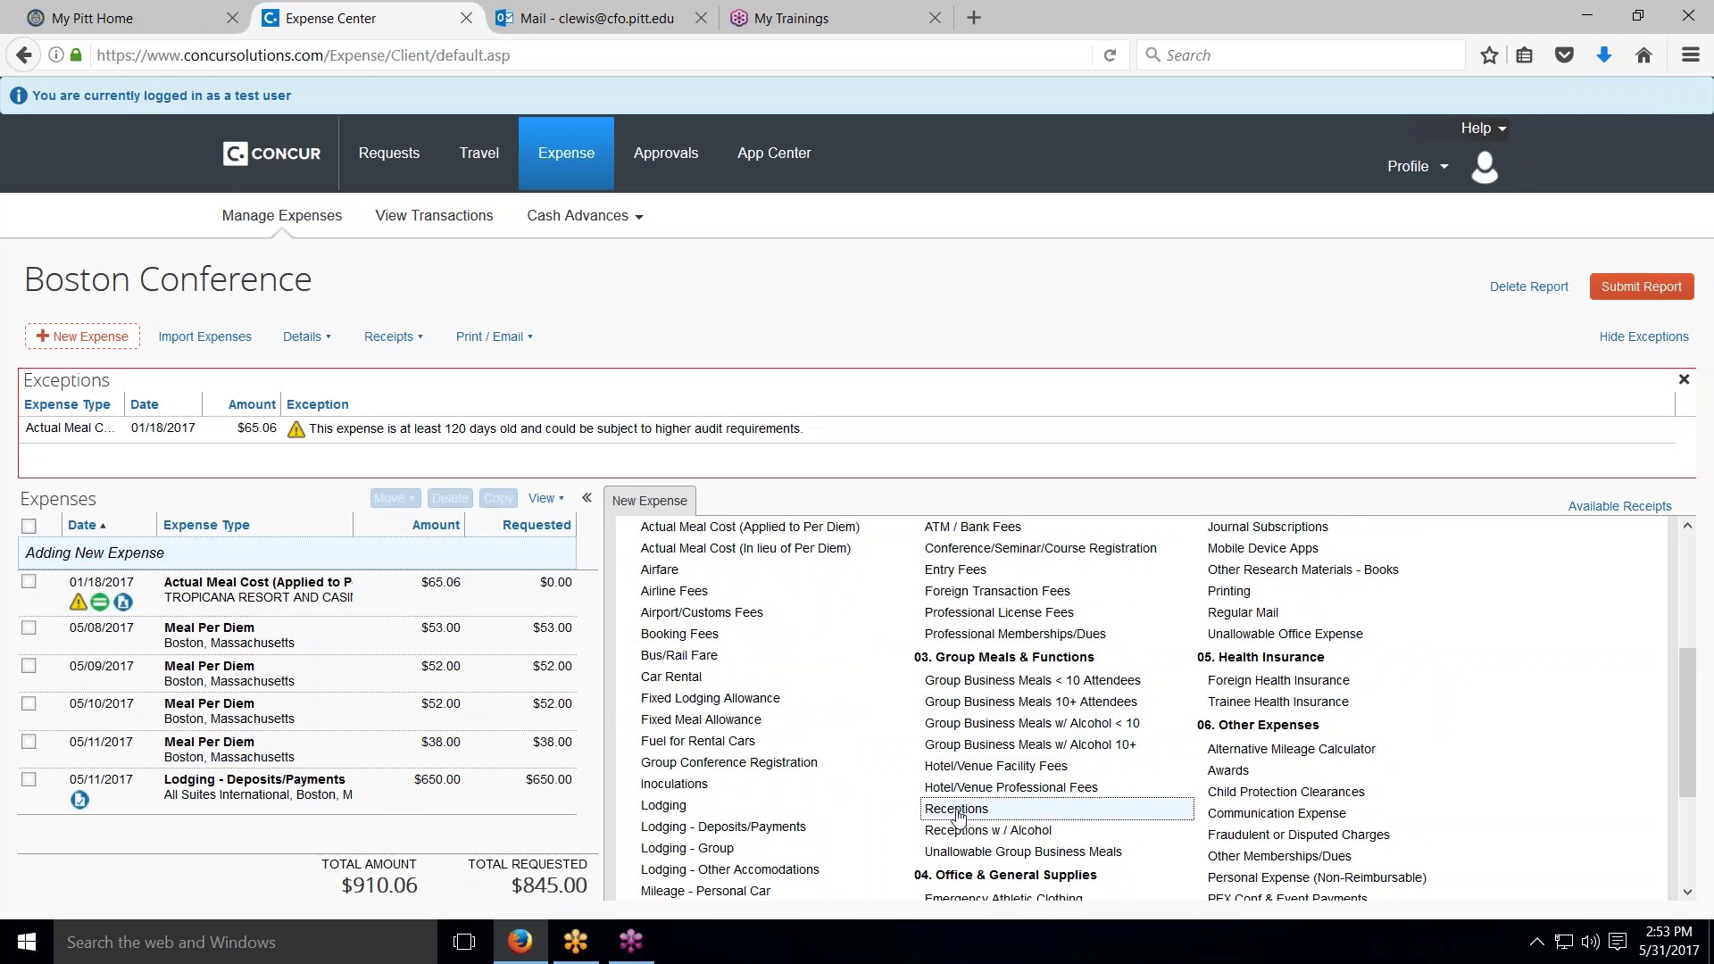
pyautogui.click(957, 810)
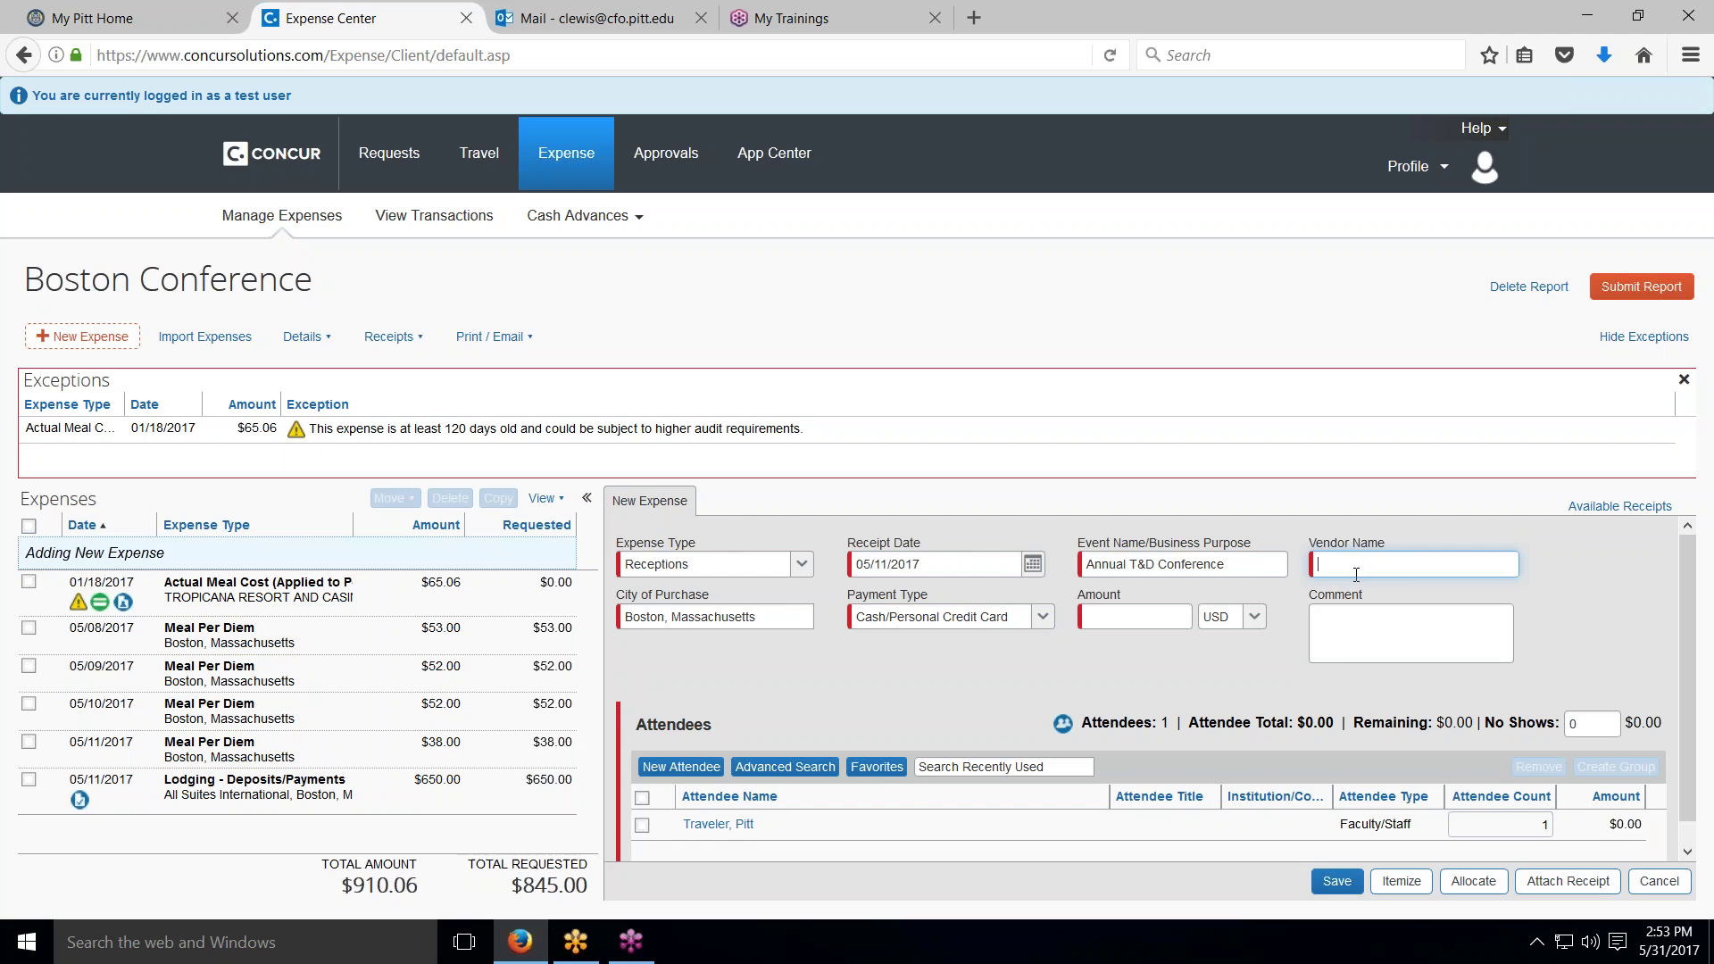
pyautogui.write('bo')
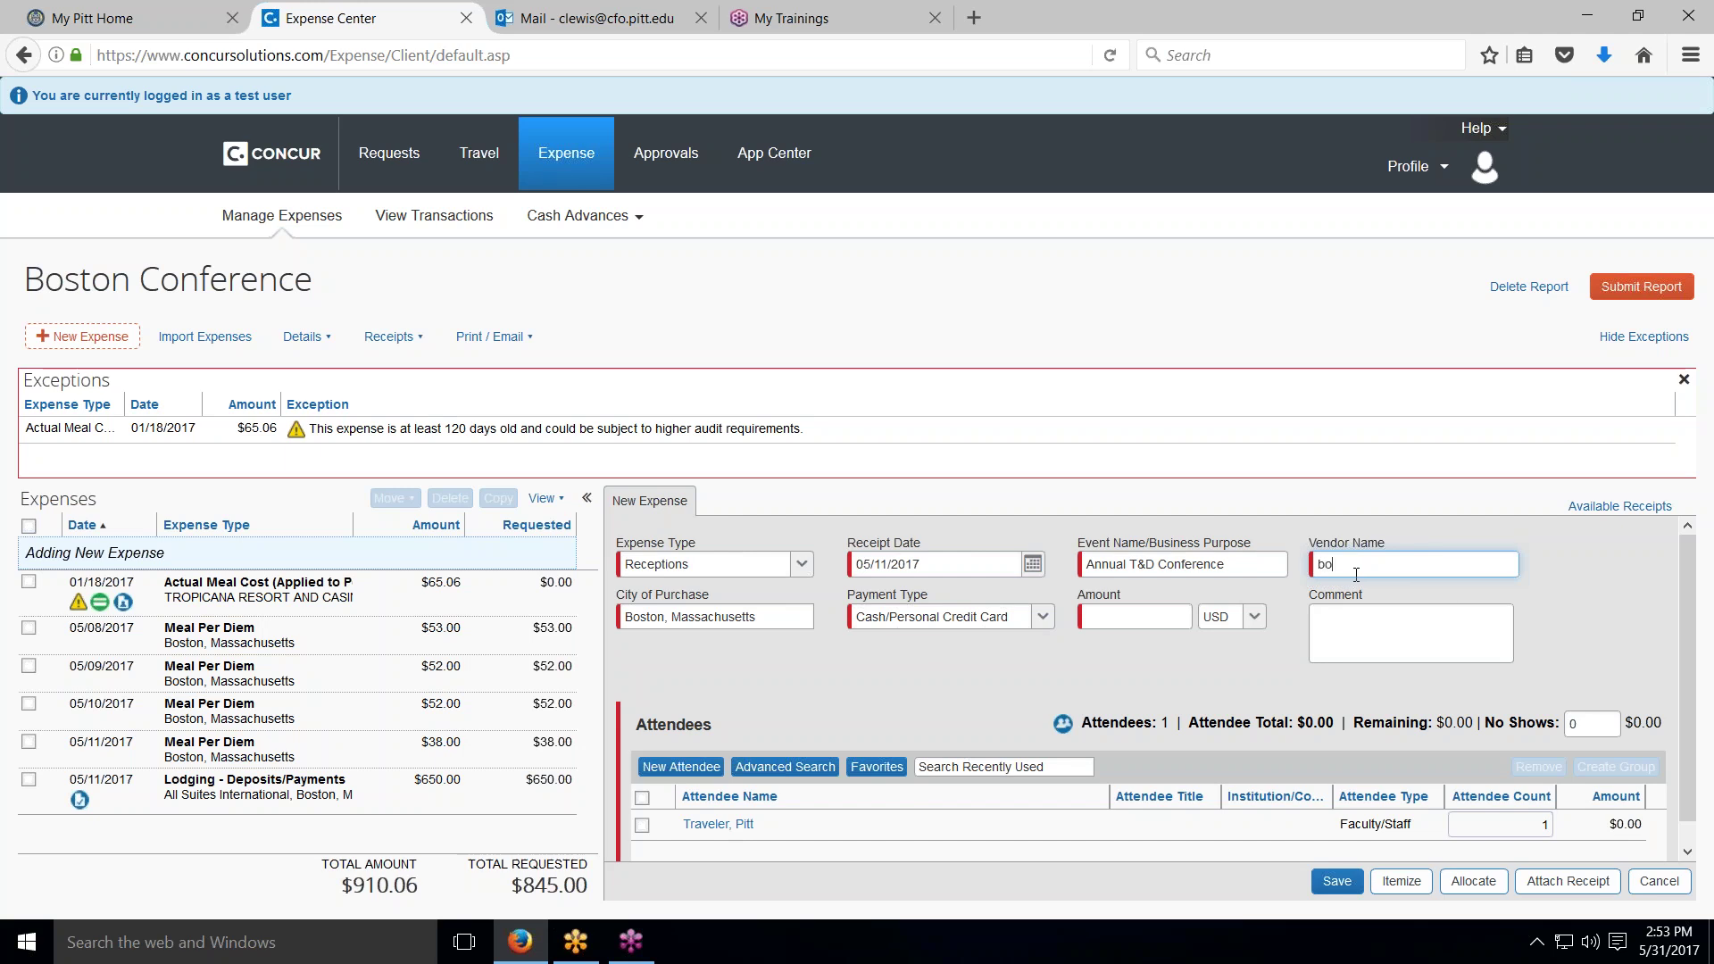
pyautogui.write('ston marriott')
pyautogui.click(1101, 614)
pyautogui.write('350.00')
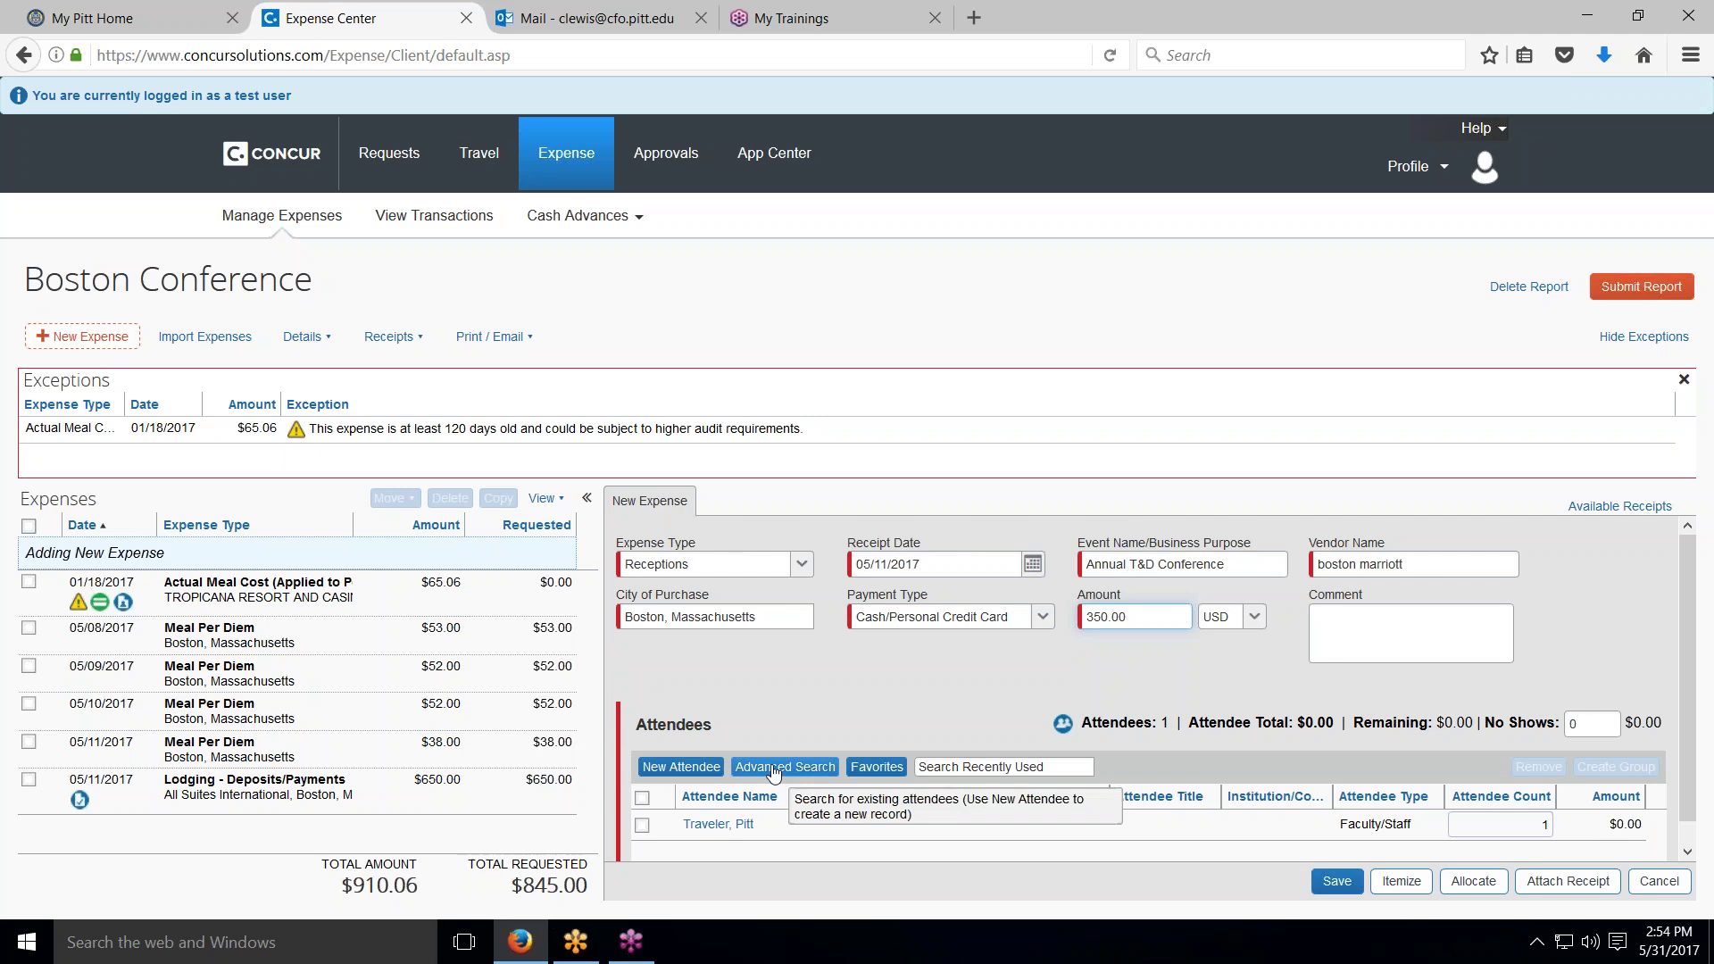
pyautogui.click(773, 768)
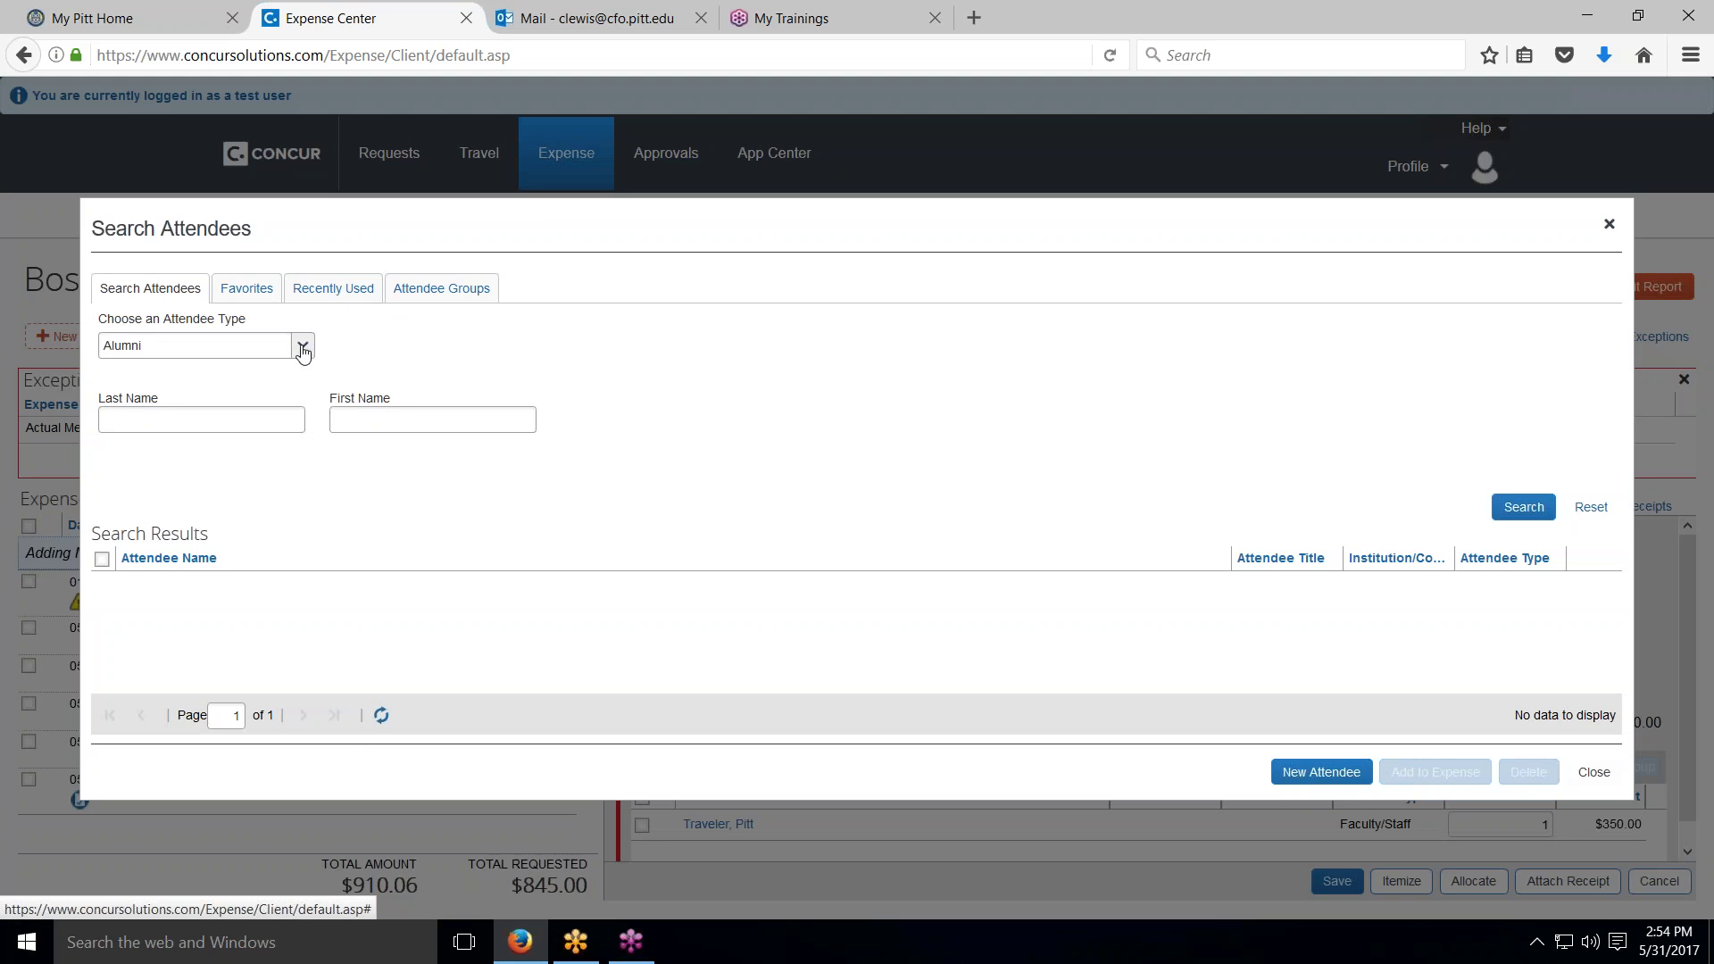
# Step: Create and save a Group Event 10+ Attendees attendee with event name 'new investigator reception'
pyautogui.click(302, 347)
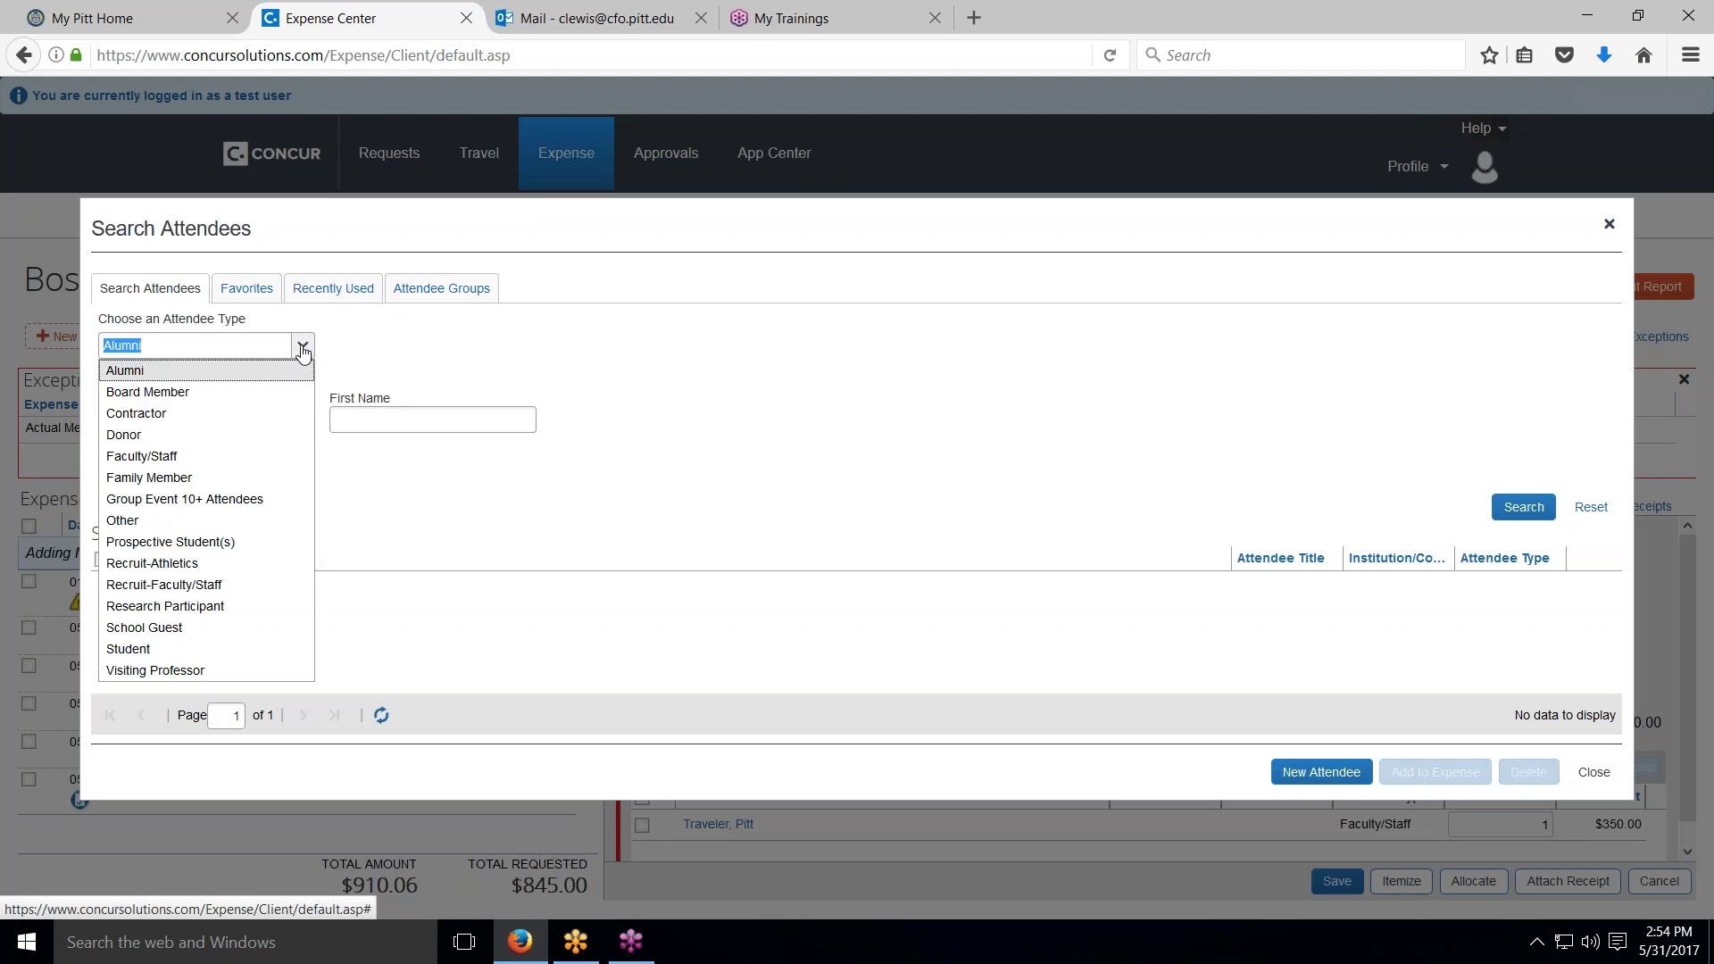
pyautogui.click(181, 499)
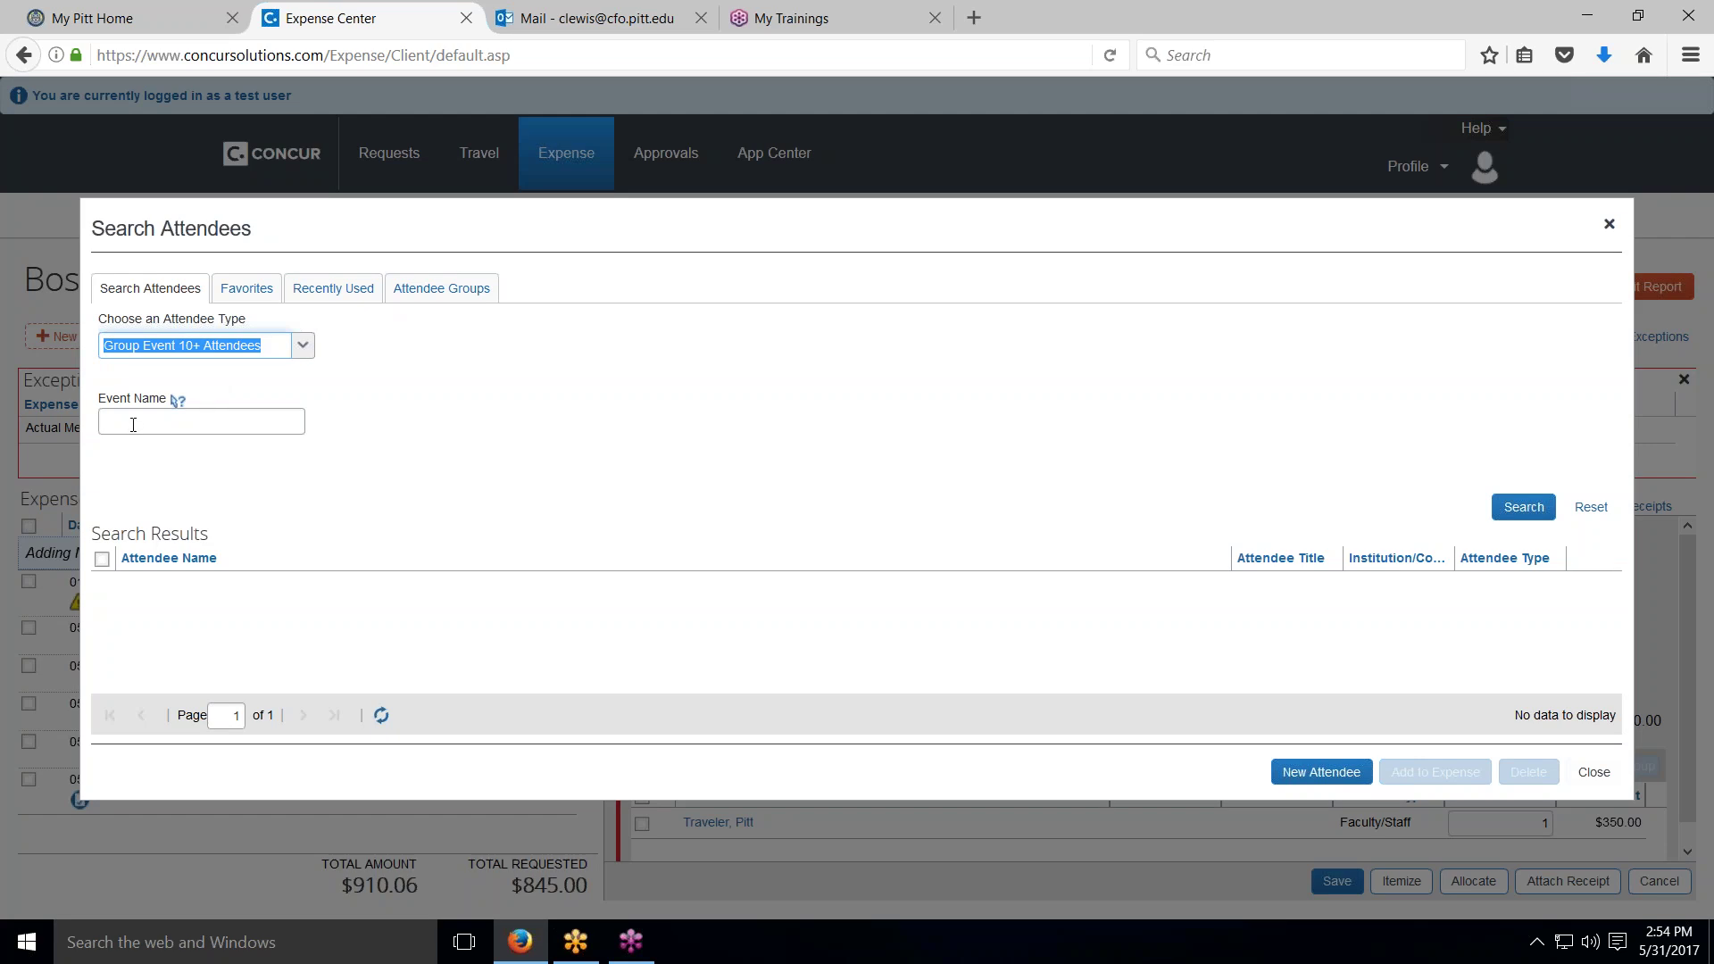
pyautogui.click(133, 426)
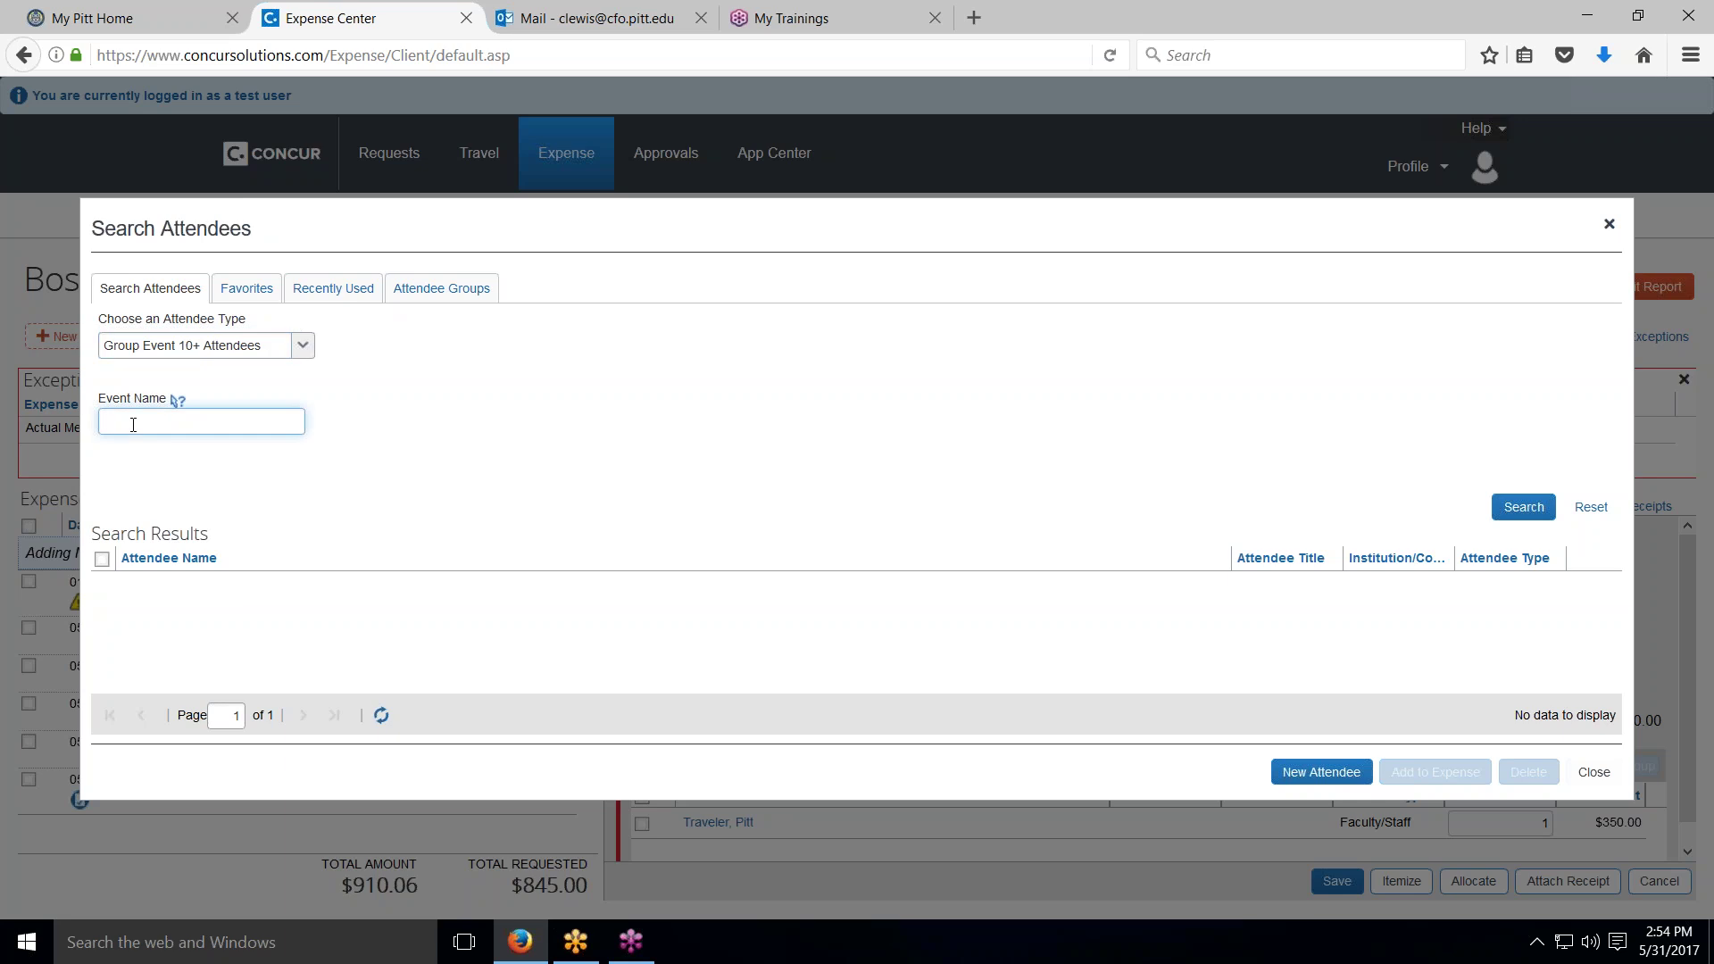
pyautogui.write('new investigator reception')
pyautogui.click(1309, 773)
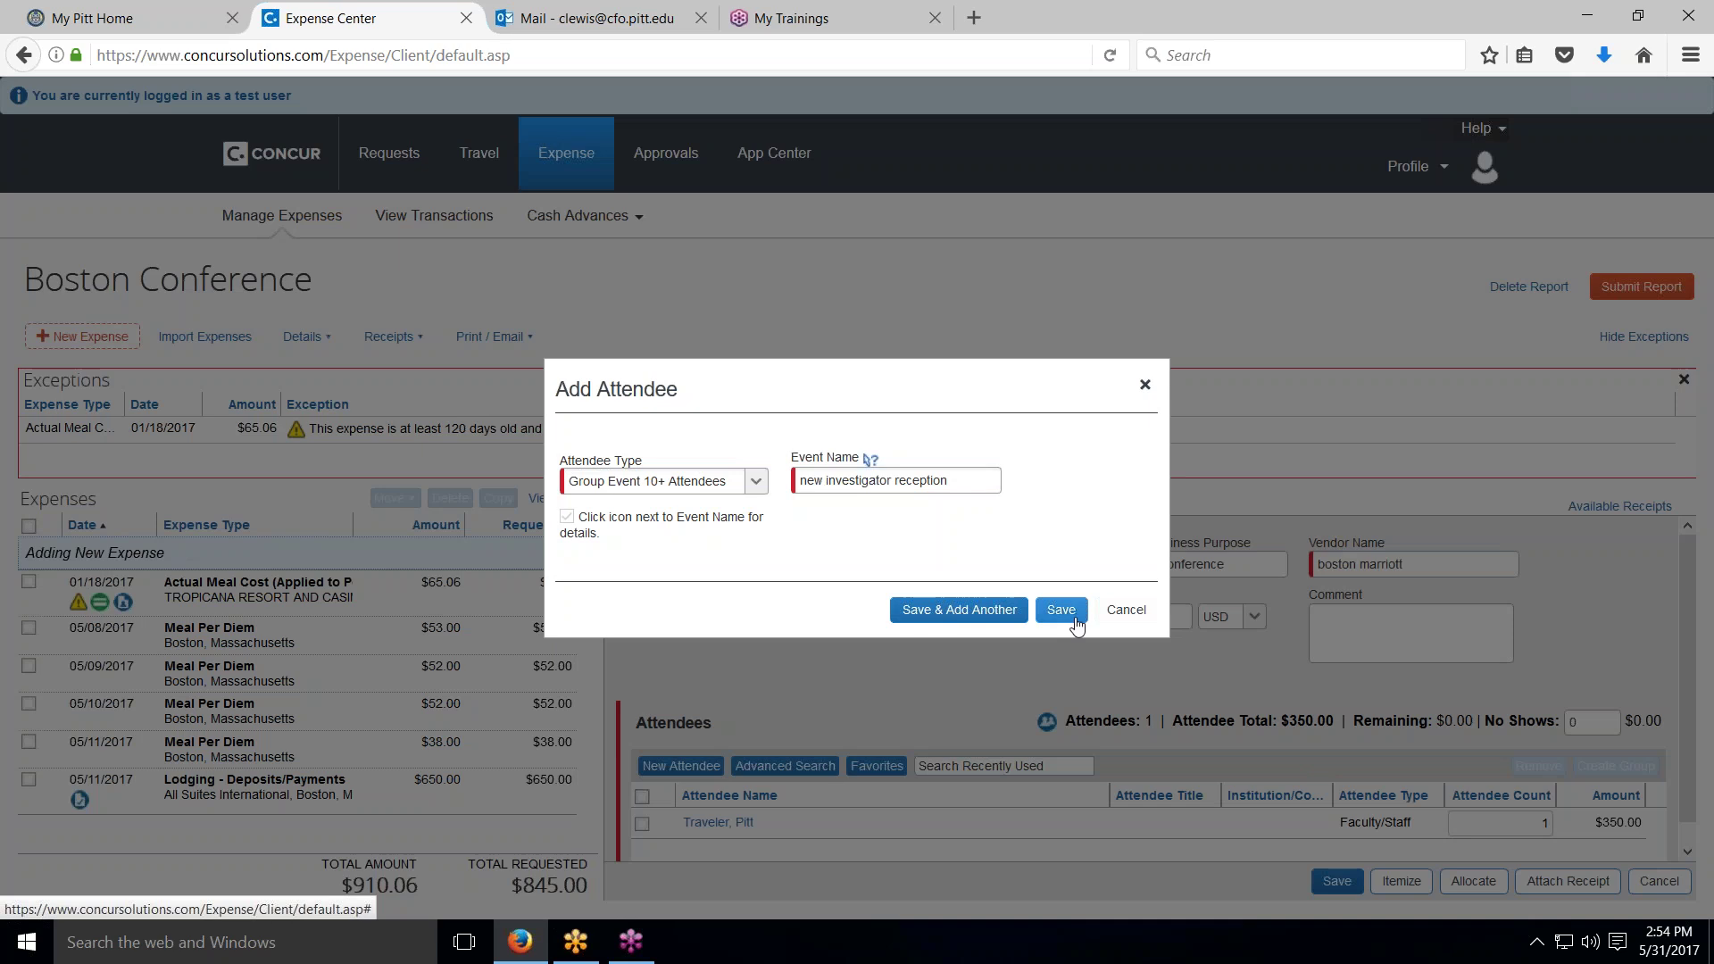
pyautogui.click(1065, 612)
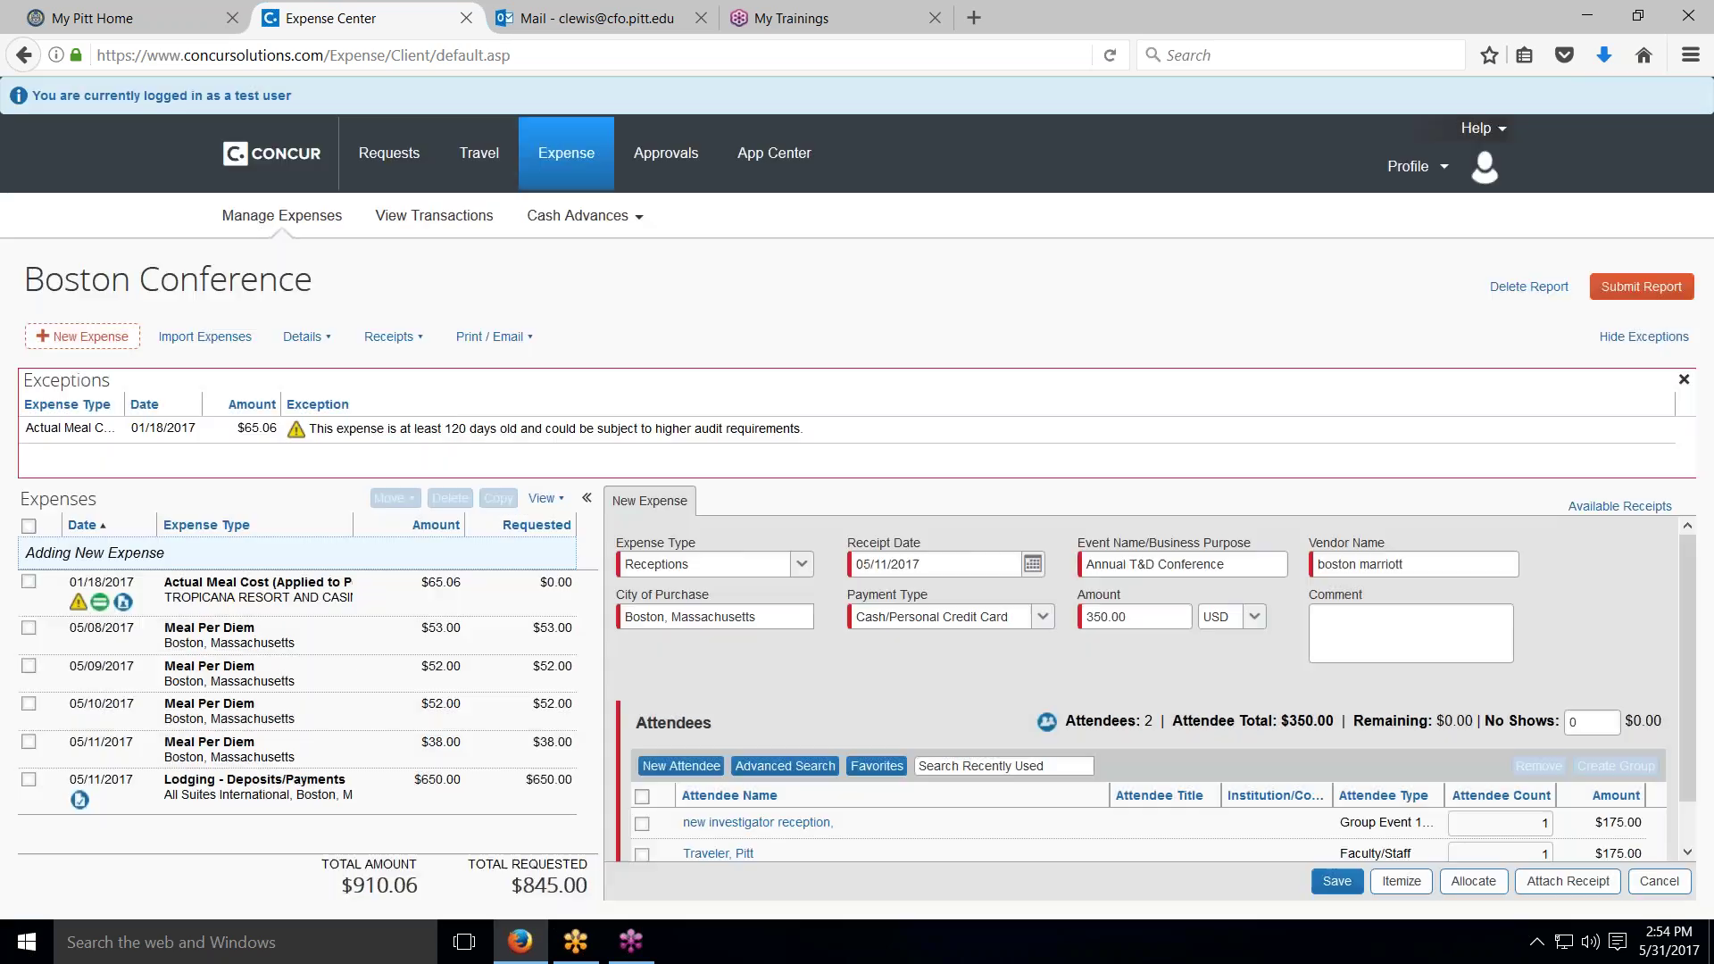
# Step: Set the reception's attendee count to 35 with 4 no-shows, then save the Receptions expense
pyautogui.scroll(-1, 965, 855)
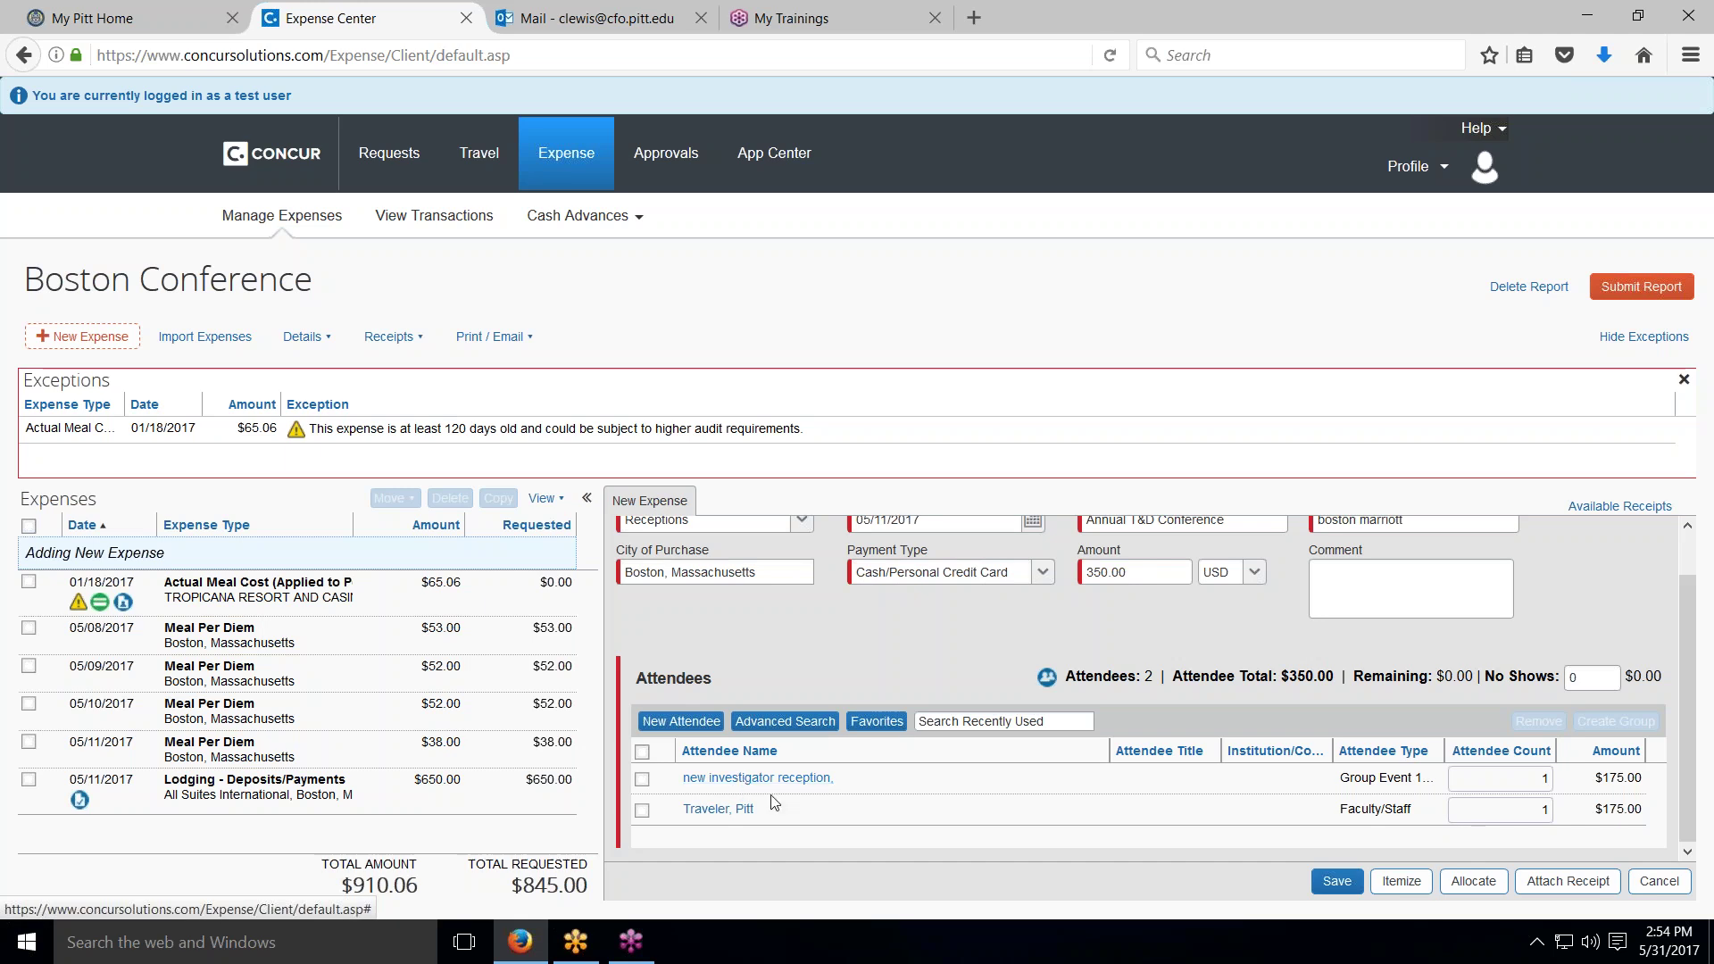
pyautogui.click(1528, 778)
pyautogui.moveTo(1528, 778); pyautogui.dragTo(1556, 779)
pyautogui.write('35')
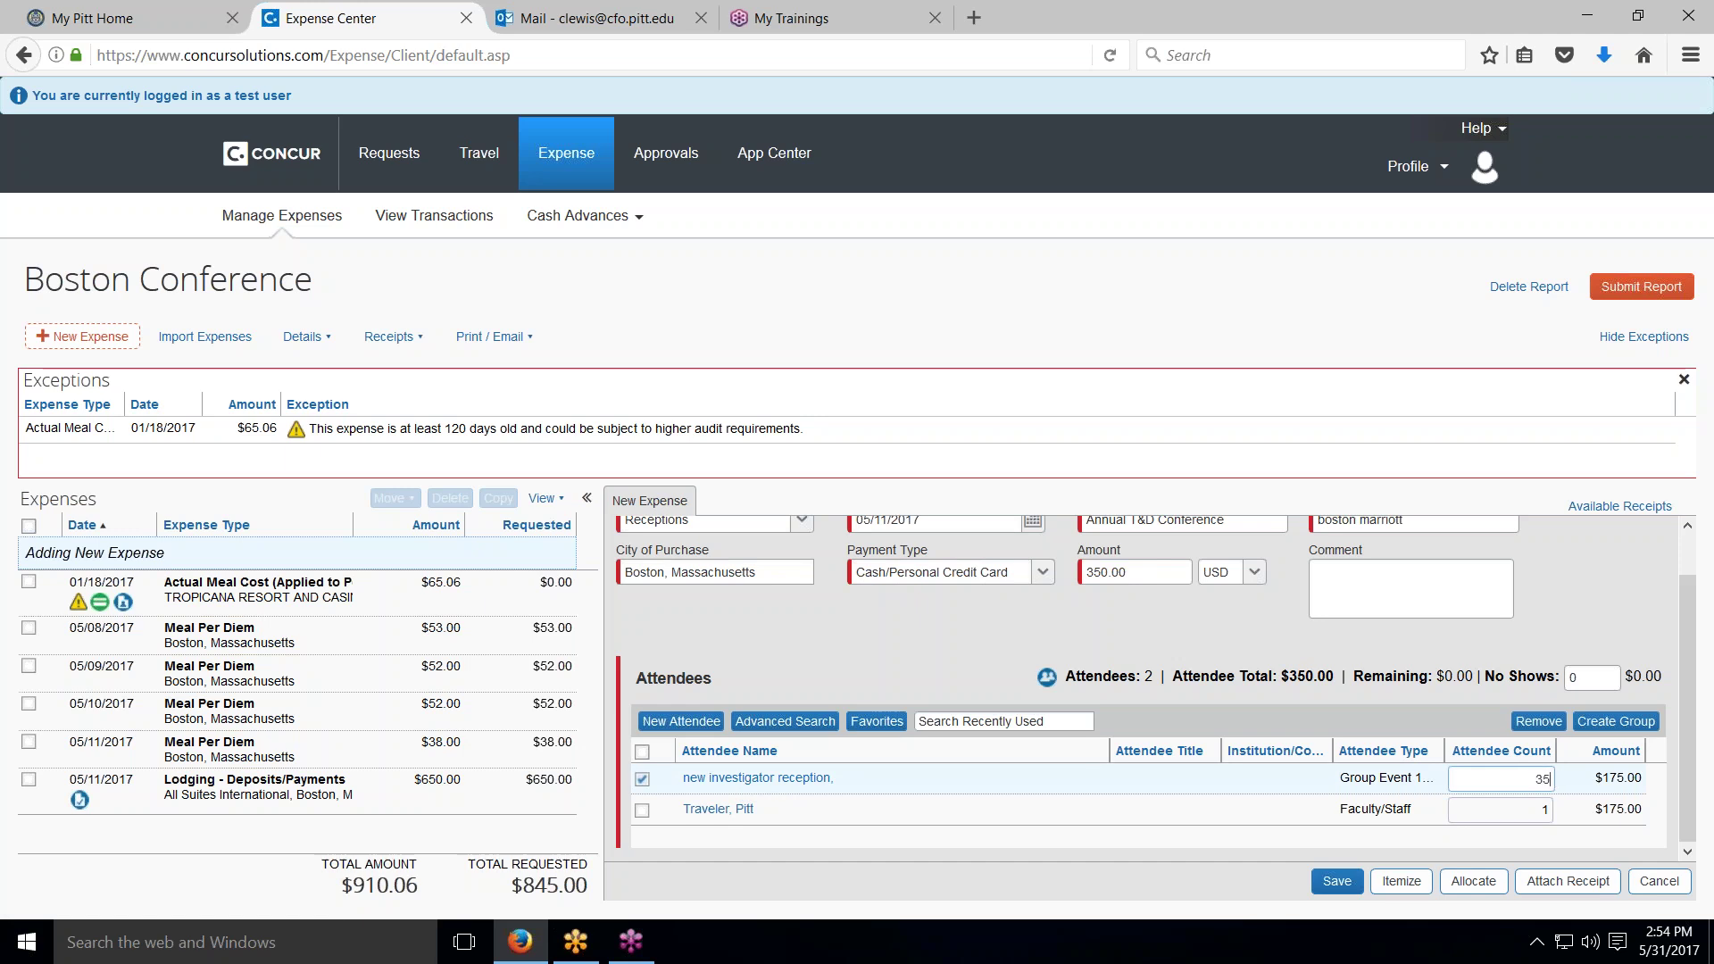
pyautogui.click(1505, 795)
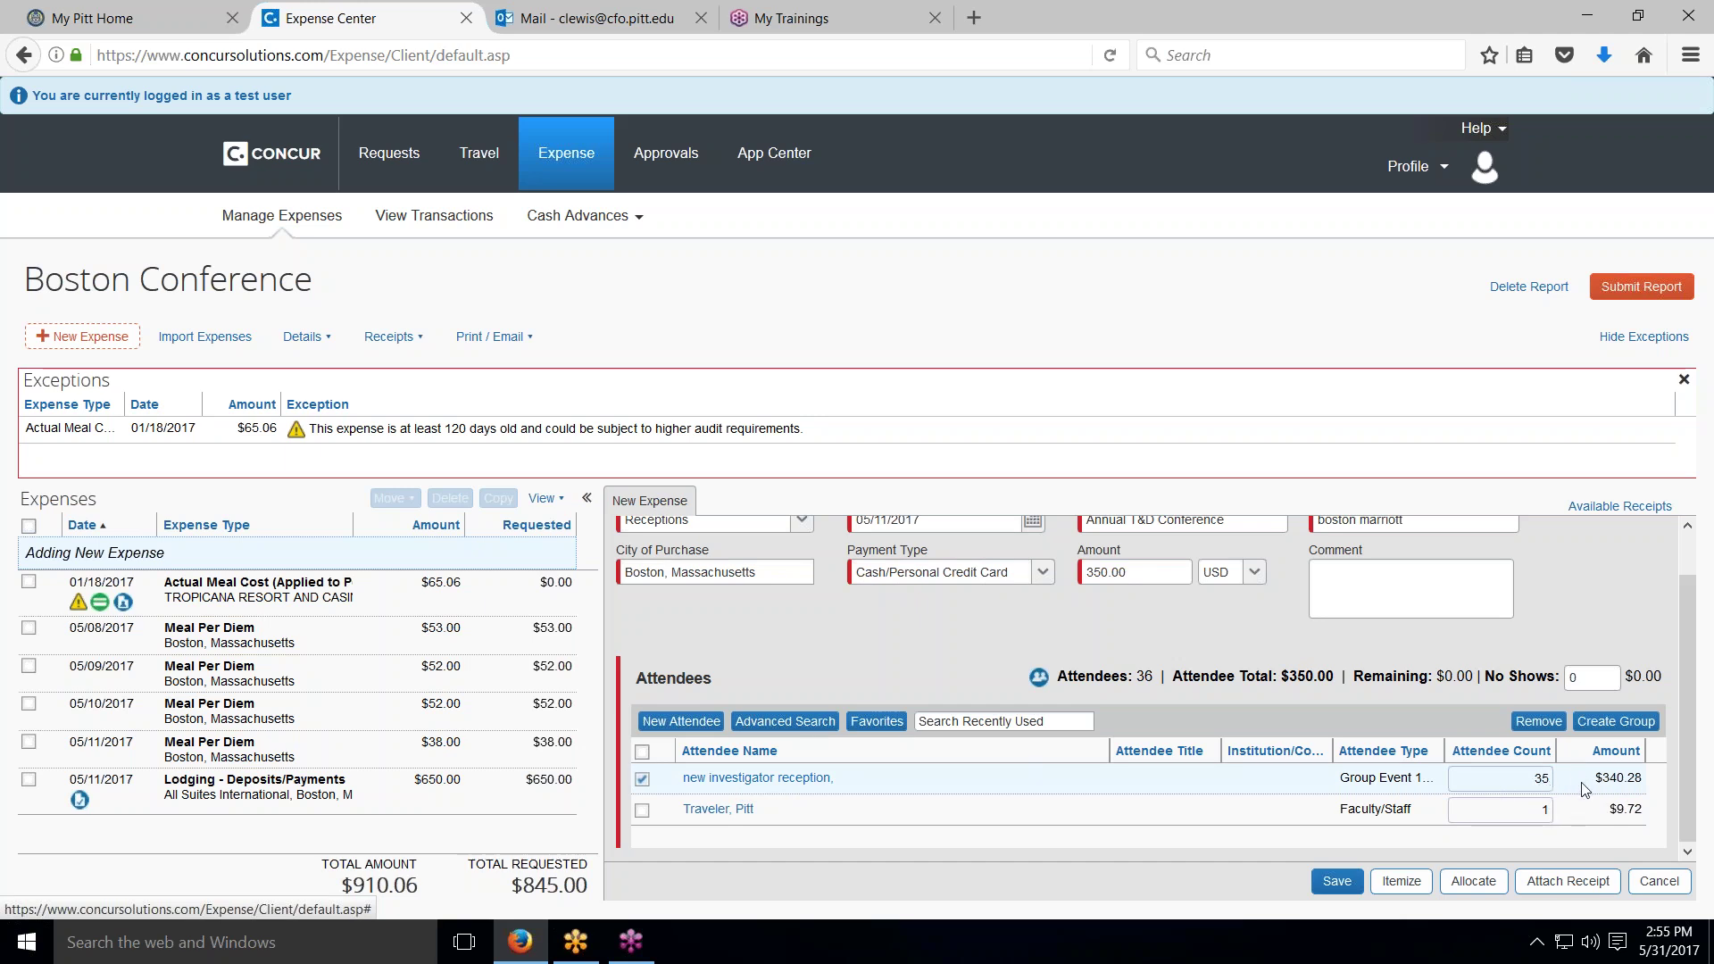
pyautogui.click(1597, 678)
pyautogui.write('4')
pyautogui.press('Tab')
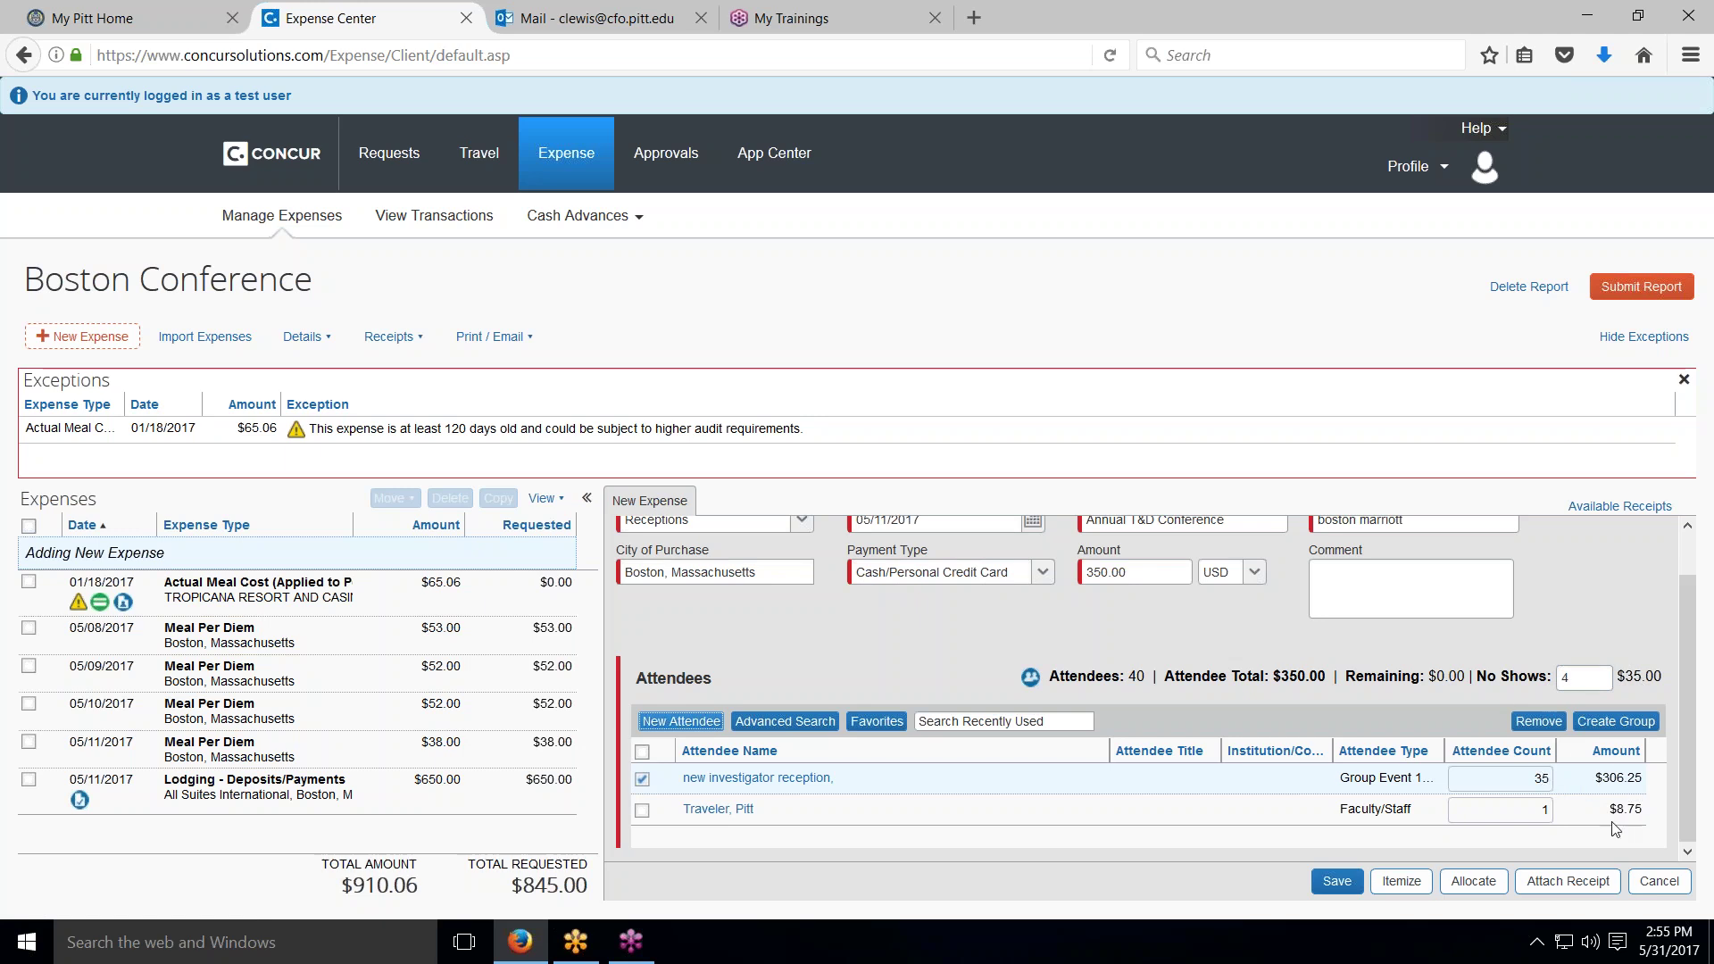
pyautogui.click(1333, 889)
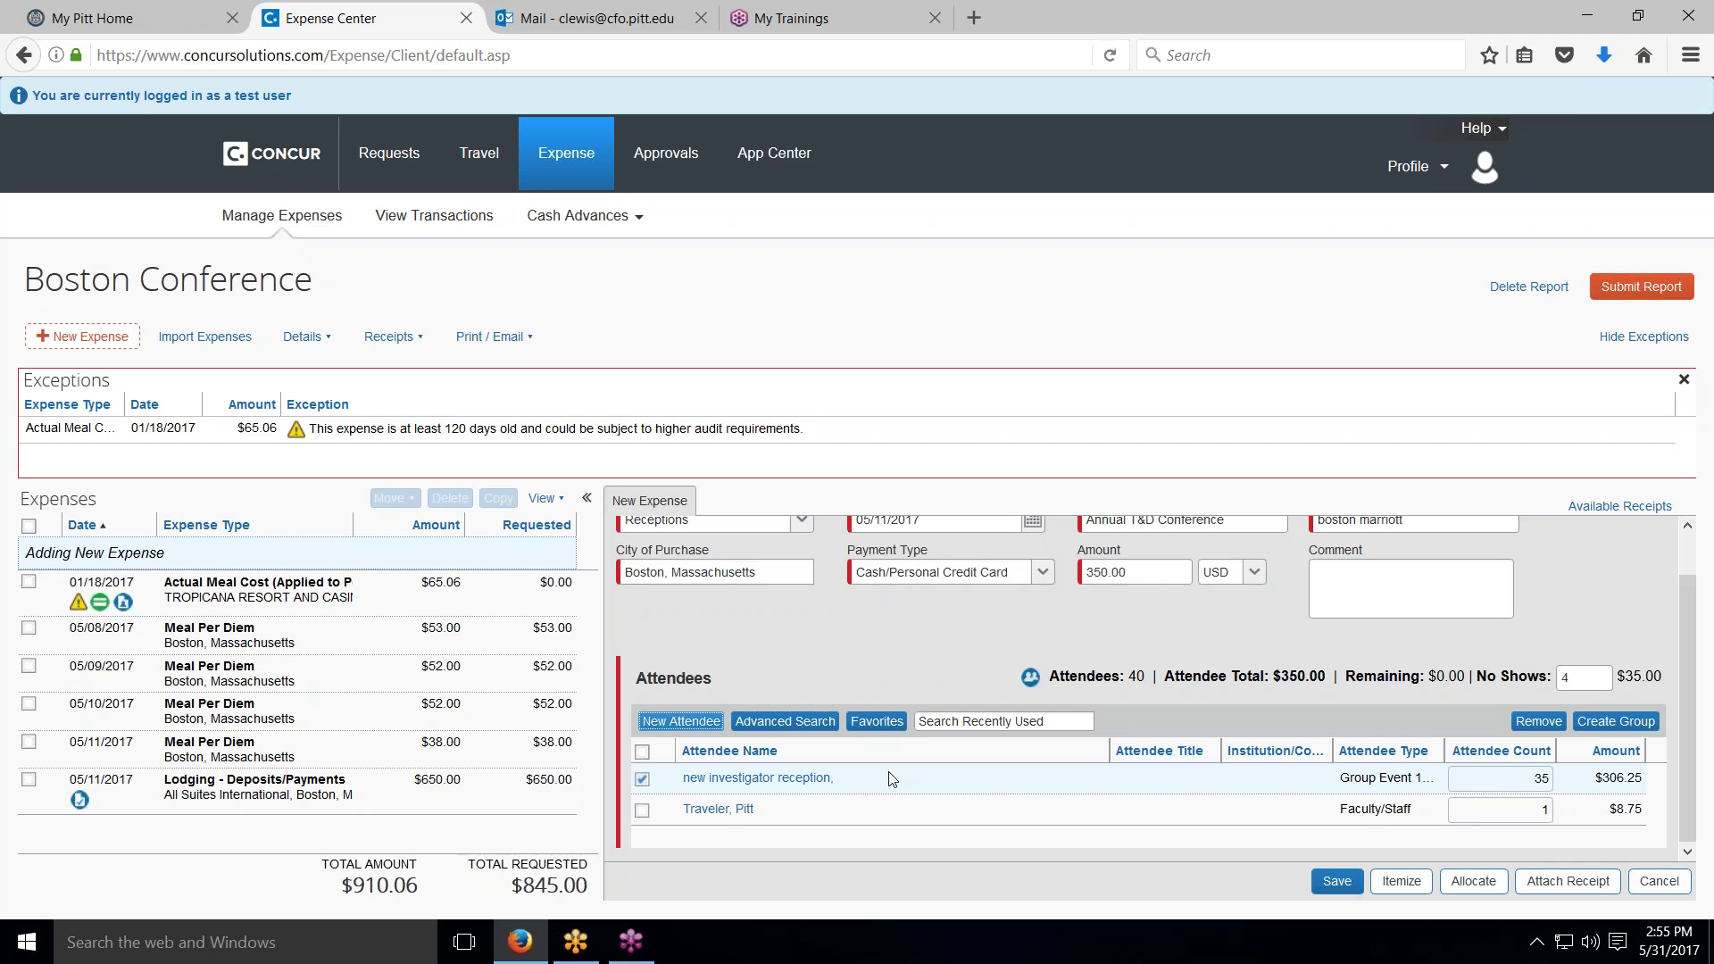
pyautogui.click(1358, 888)
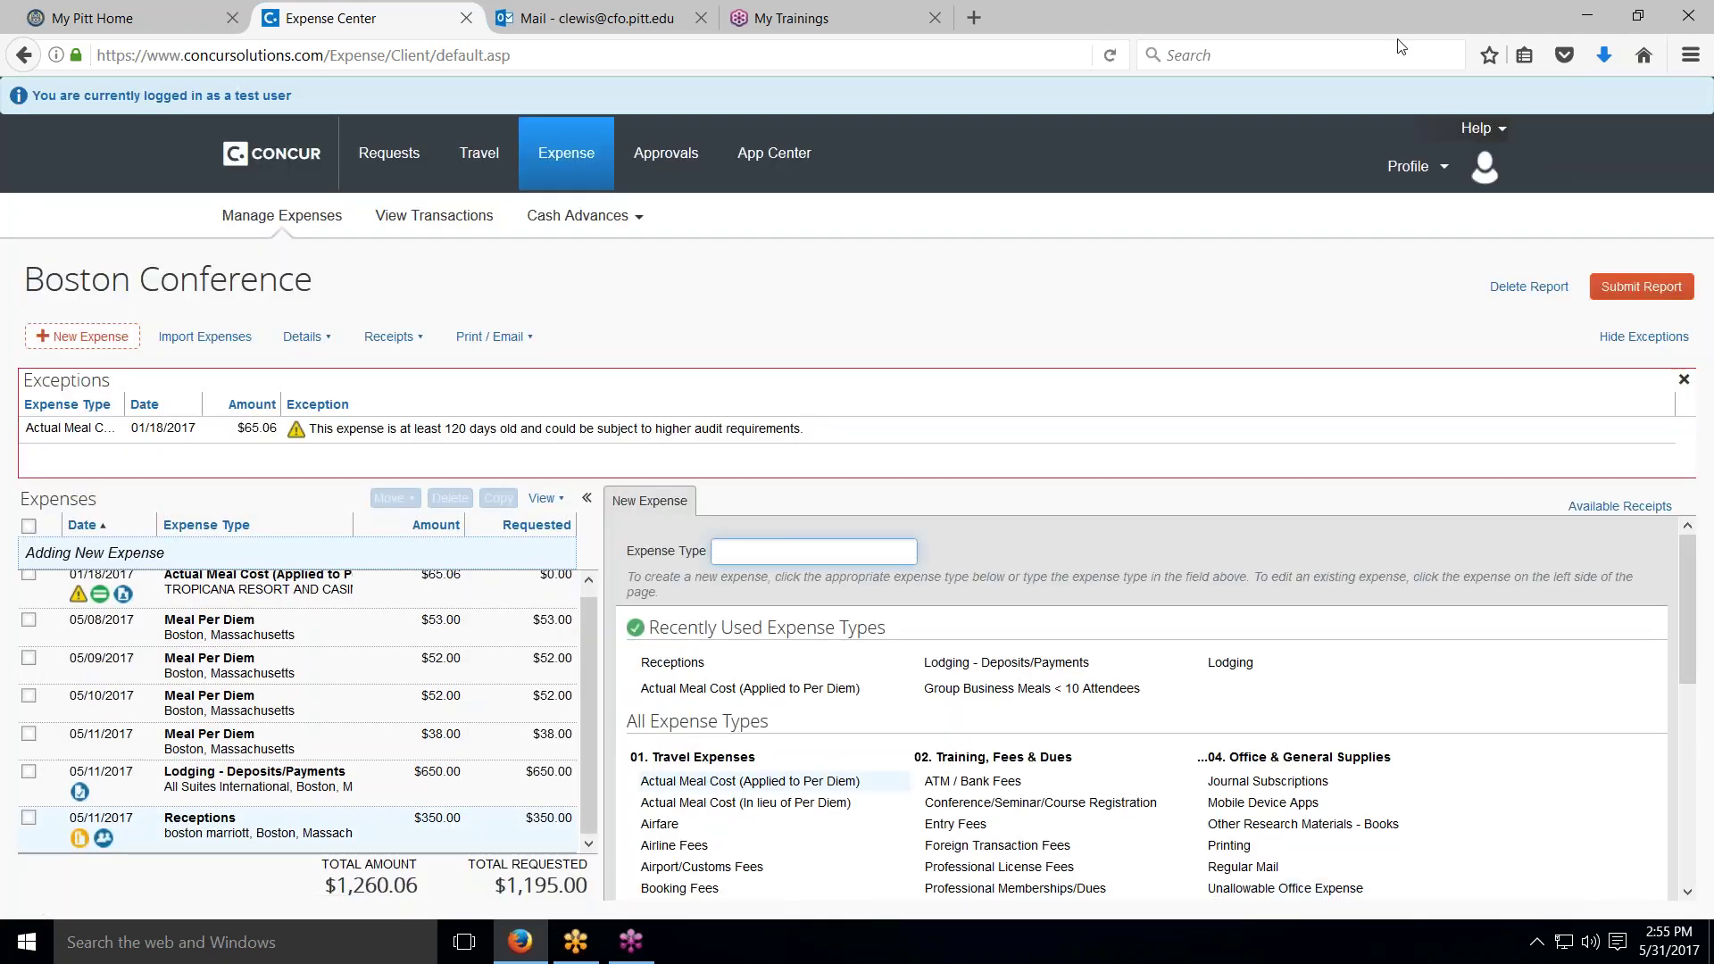
# Step: Go to Profile Settings and open the Favorite Attendees page
pyautogui.click(1419, 179)
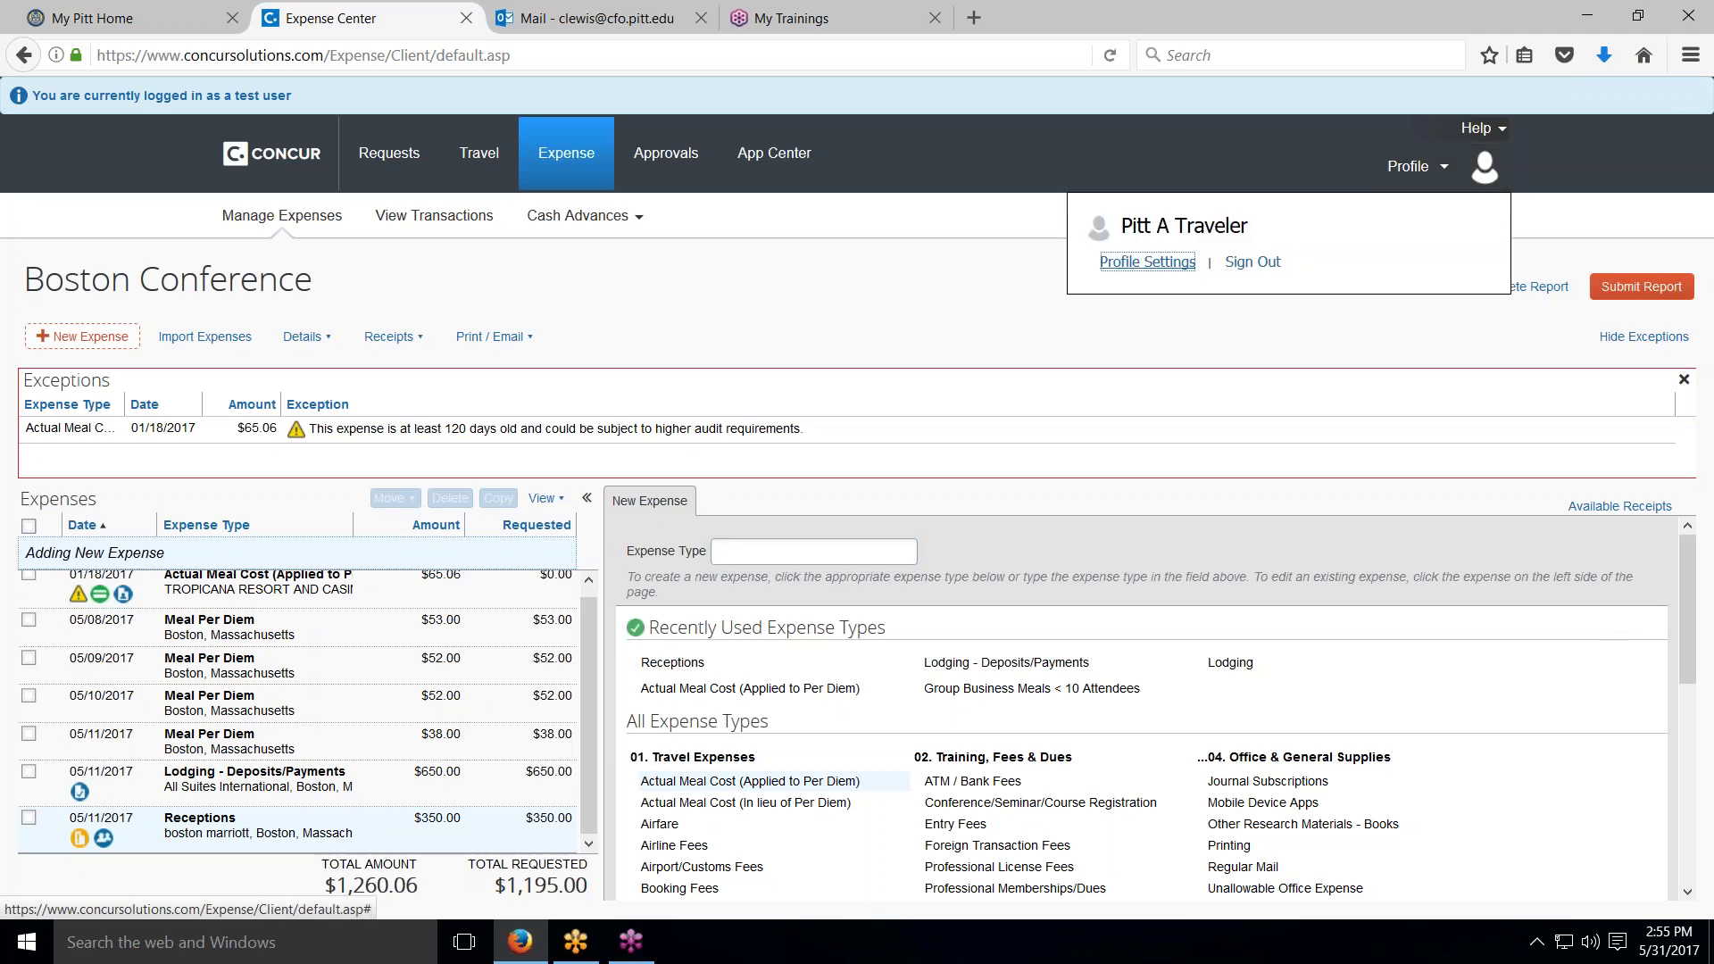
pyautogui.click(1150, 262)
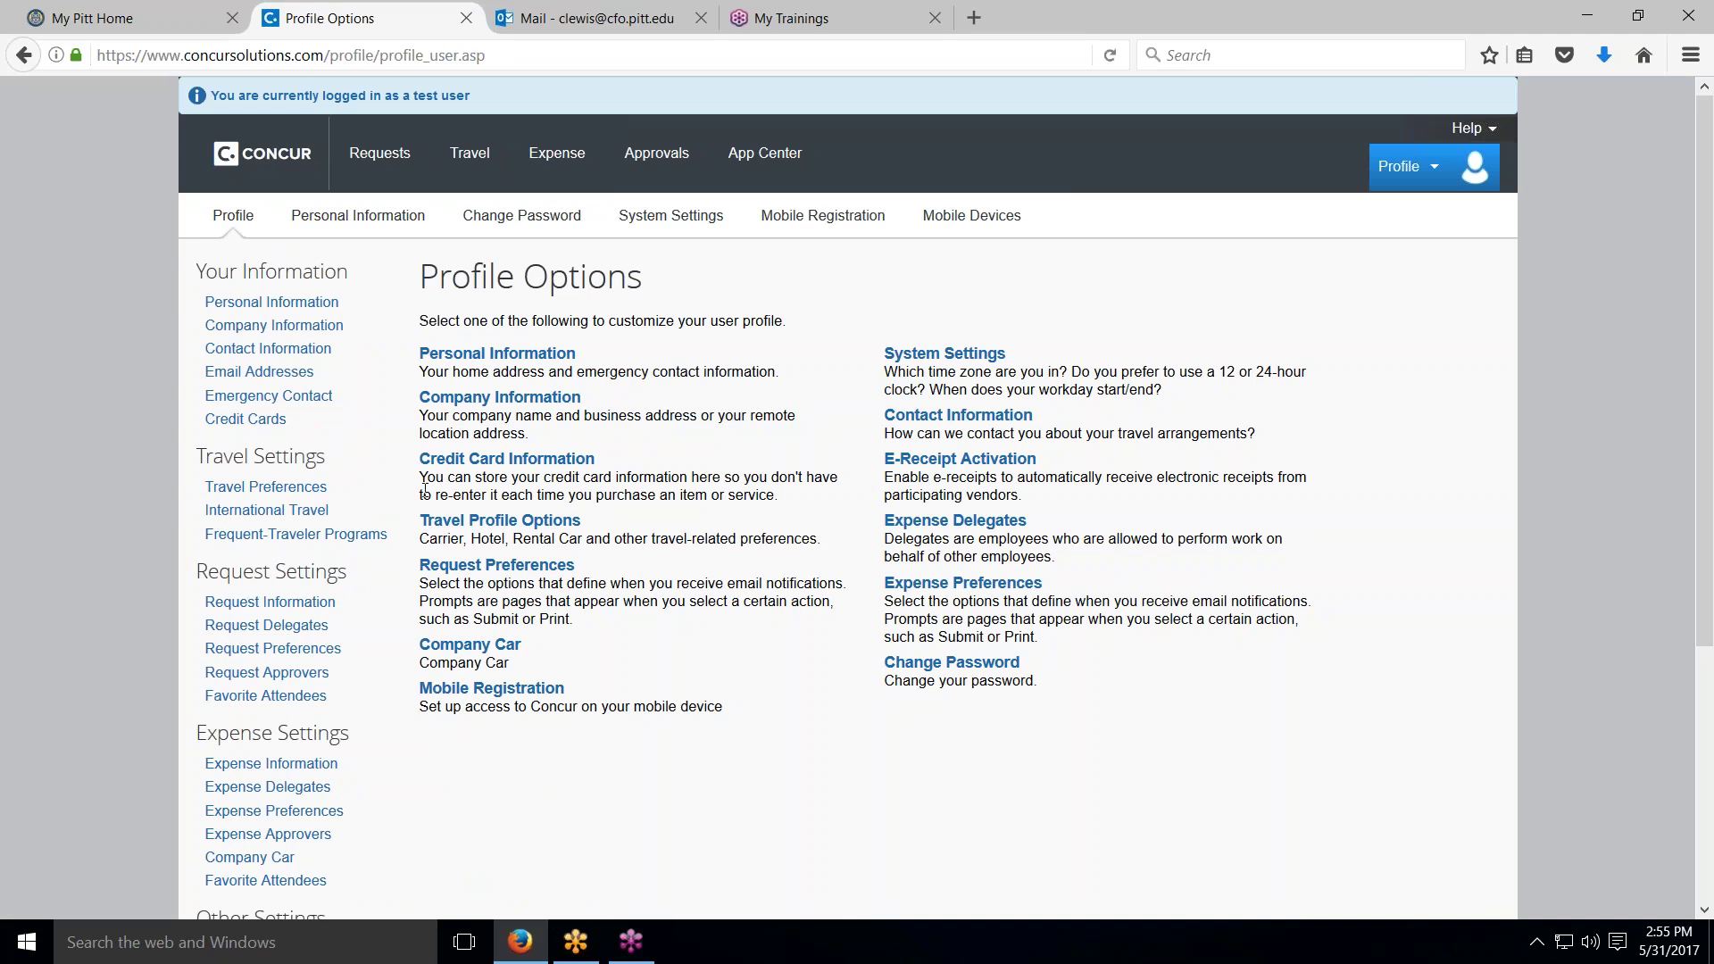
pyautogui.click(266, 696)
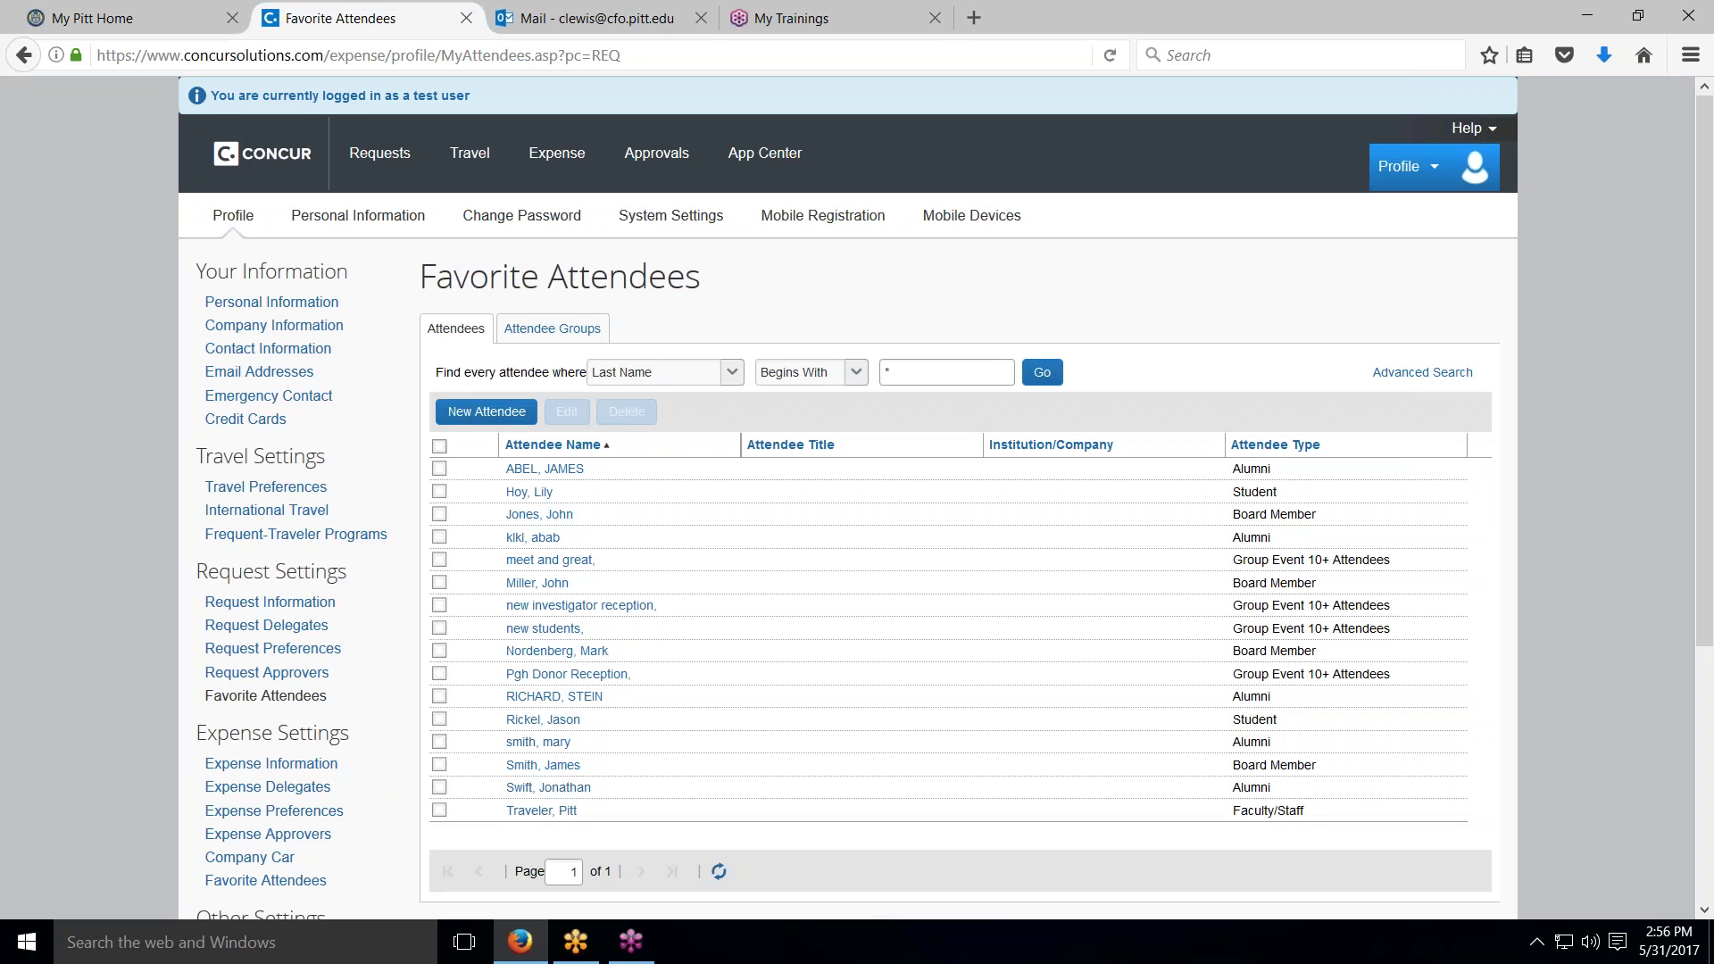
# Step: Start a new favorite attendee group named 'New PI's'
pyautogui.click(562, 330)
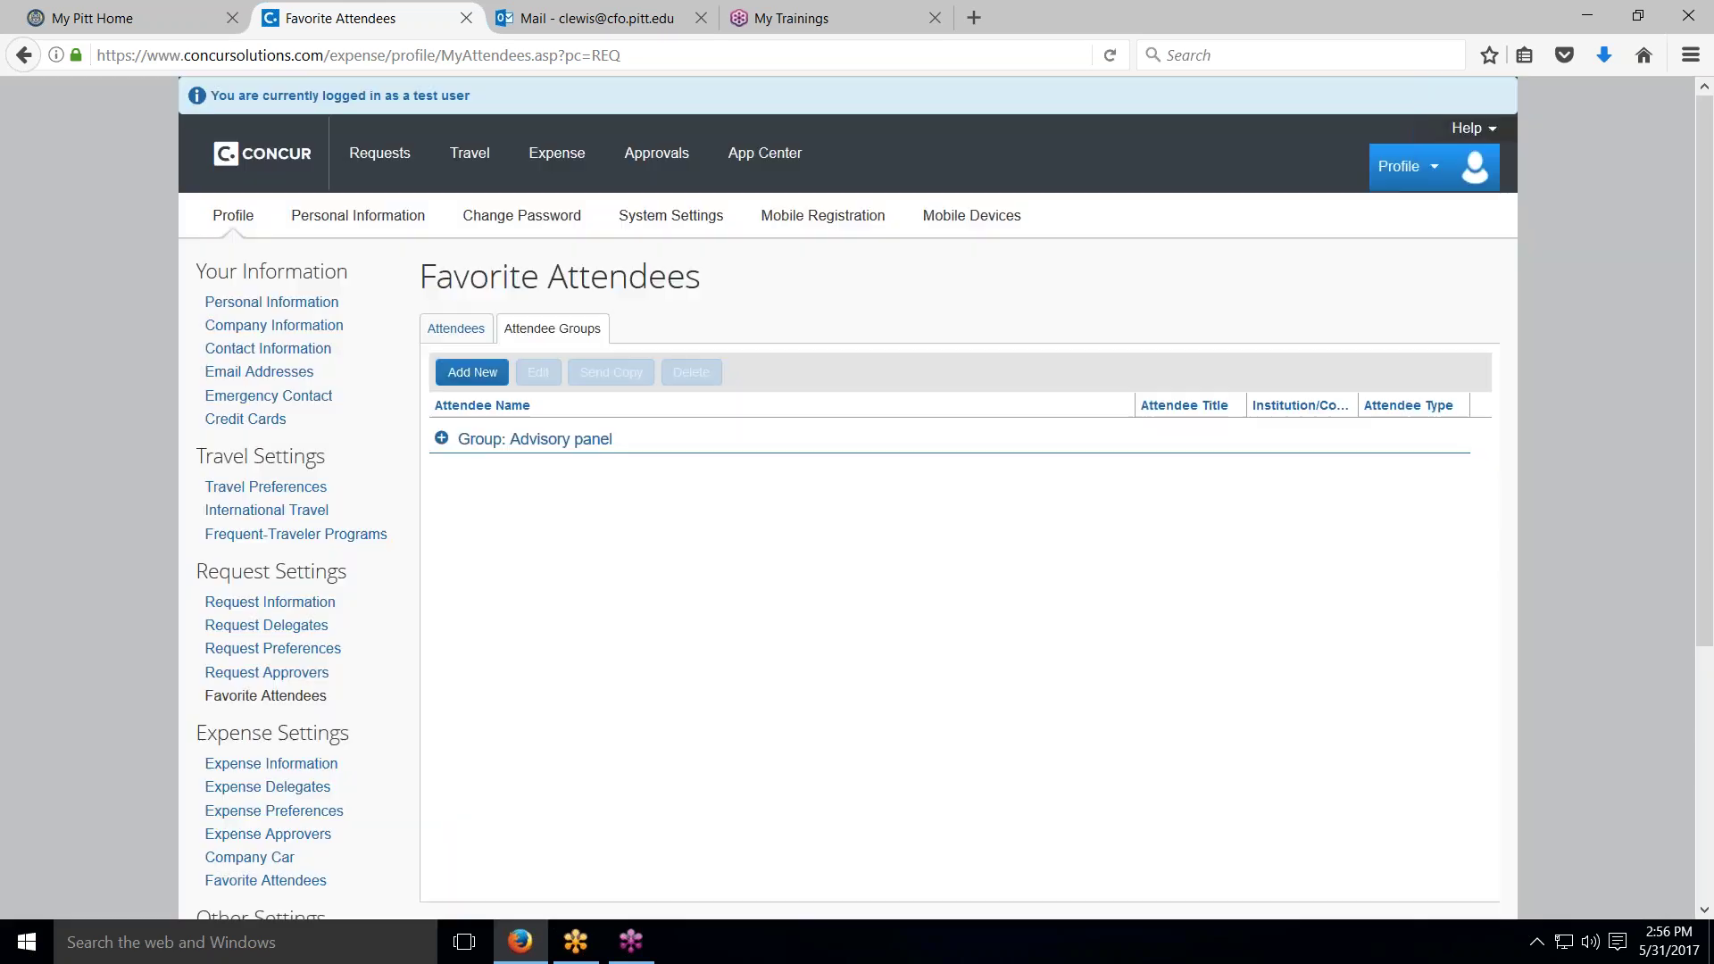
pyautogui.click(468, 373)
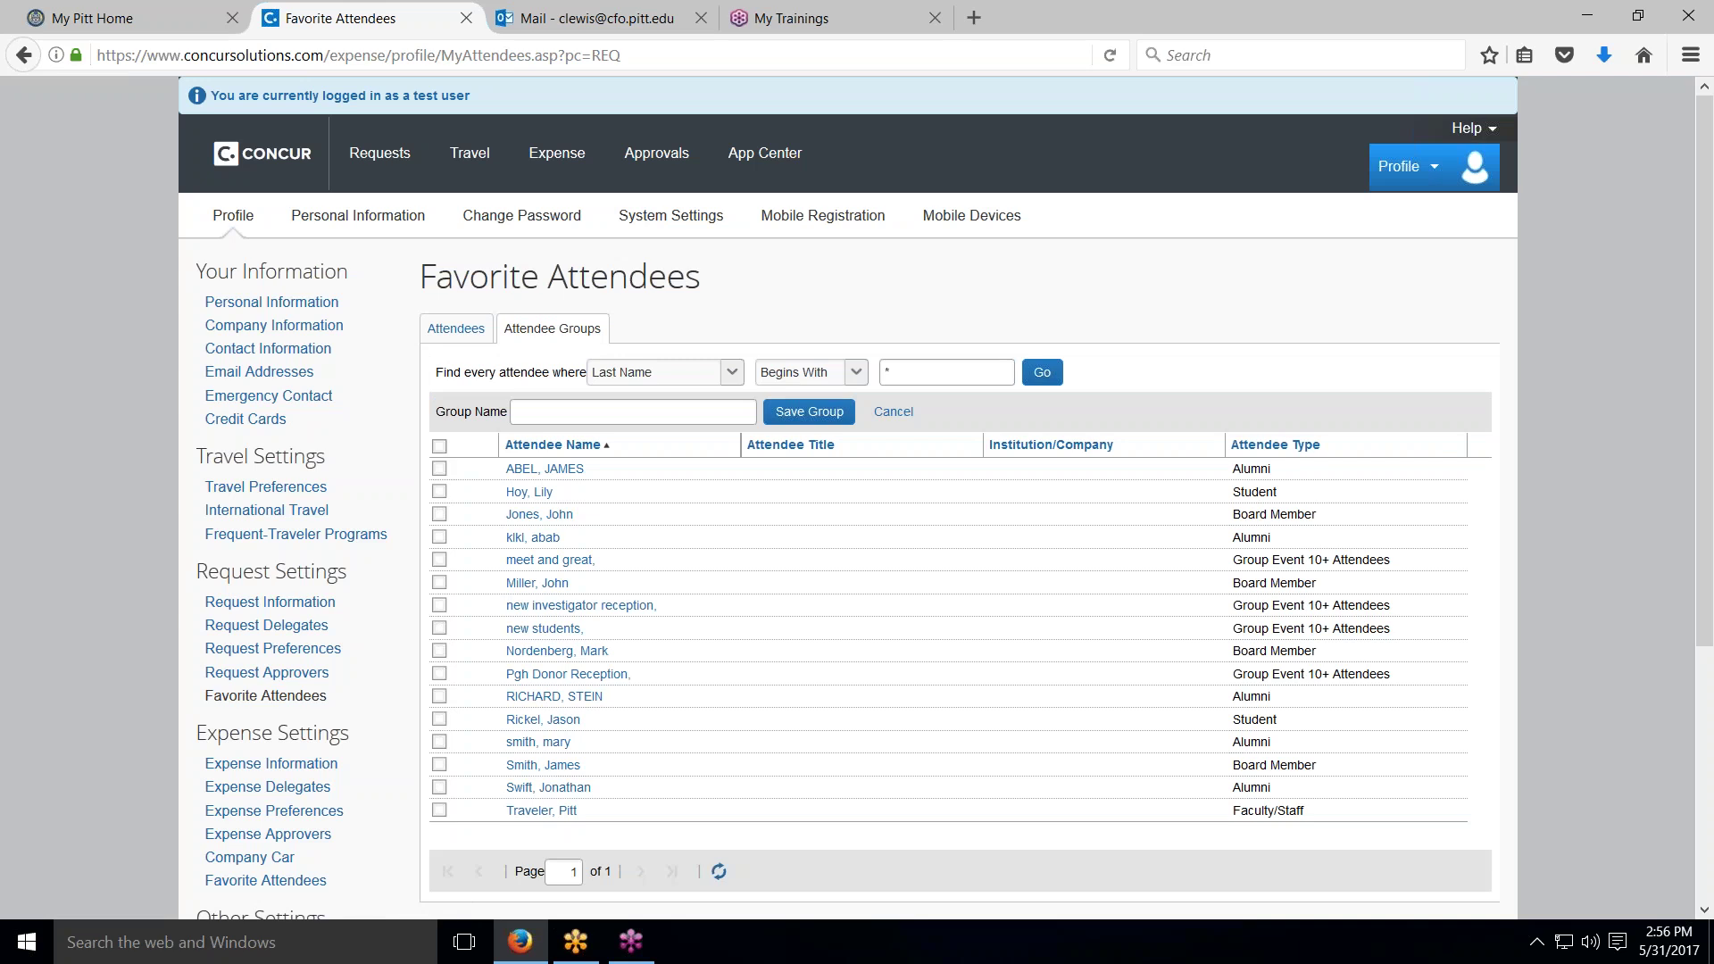
pyautogui.click(534, 408)
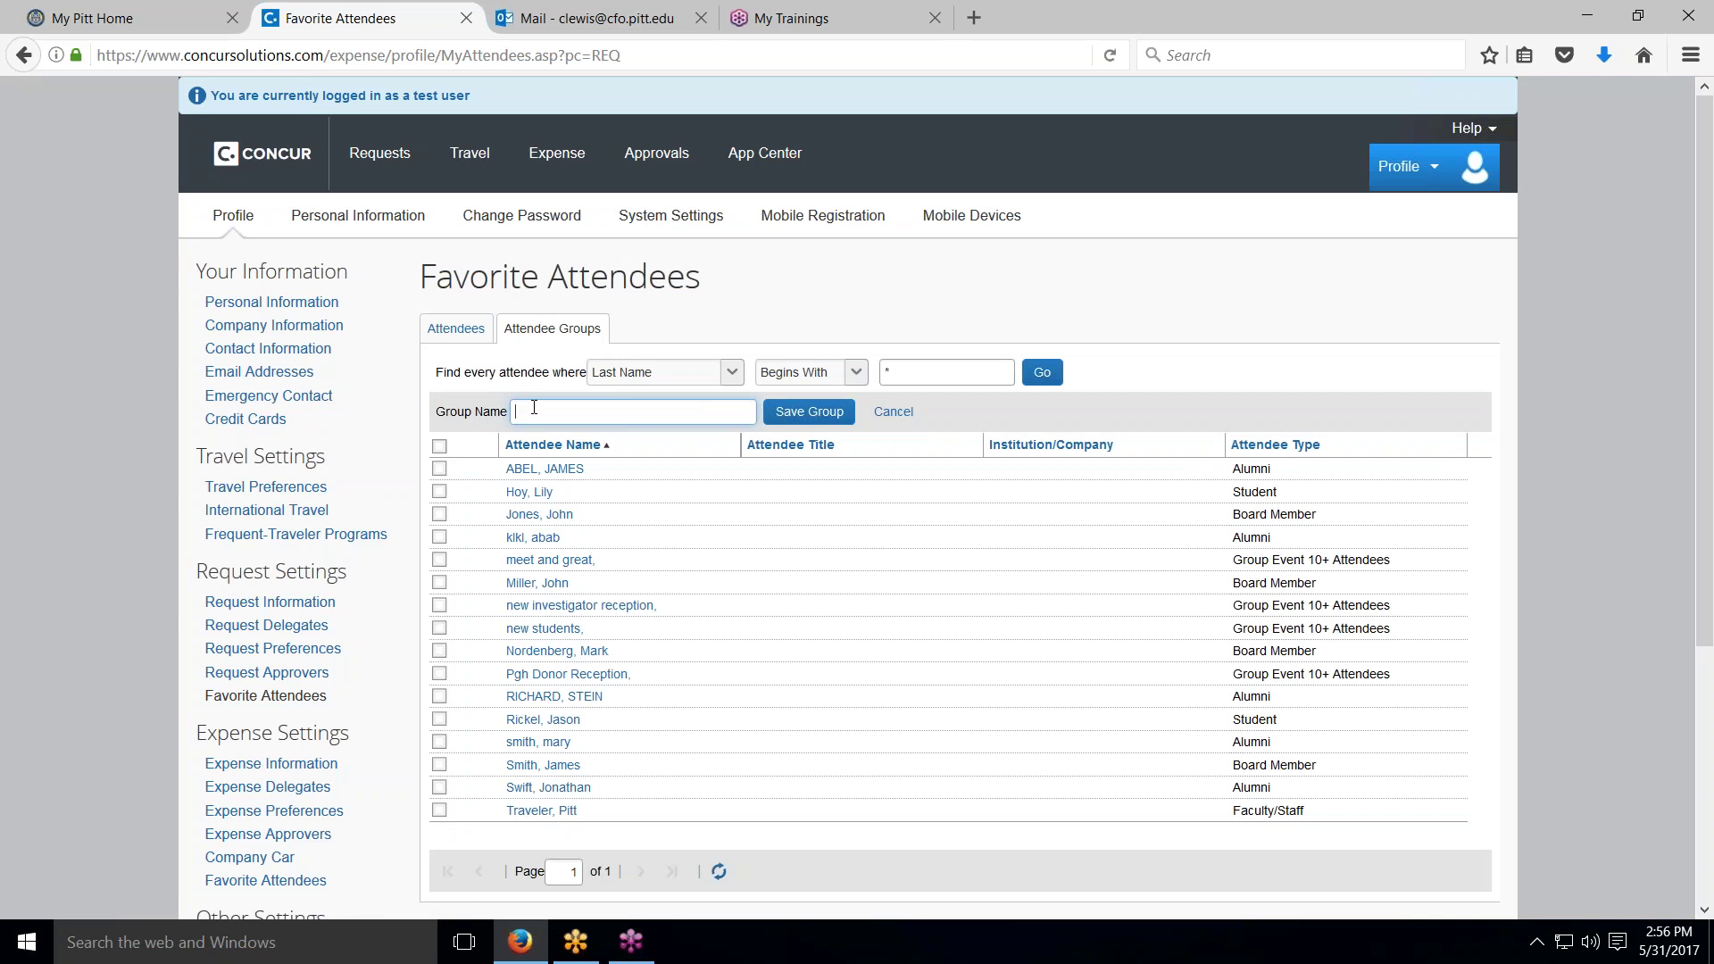
pyautogui.write("New PI's")
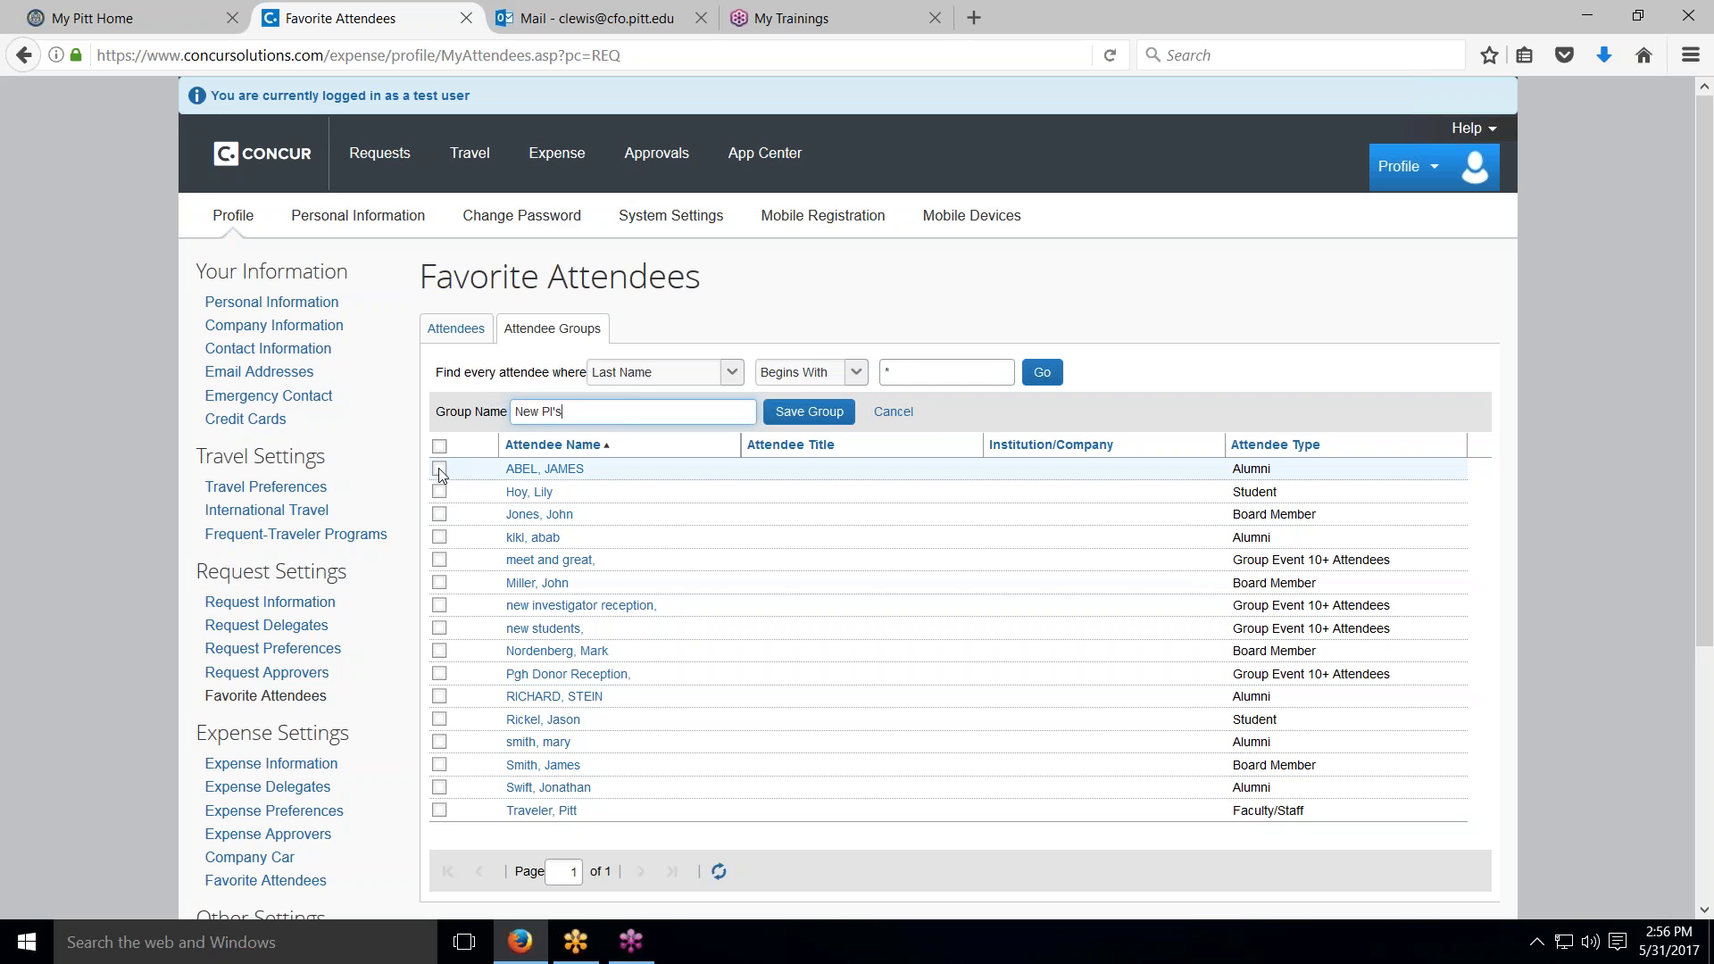
# Step: Add two board members and an alumni attendee, save the group, and return to Expense
pyautogui.click(439, 491)
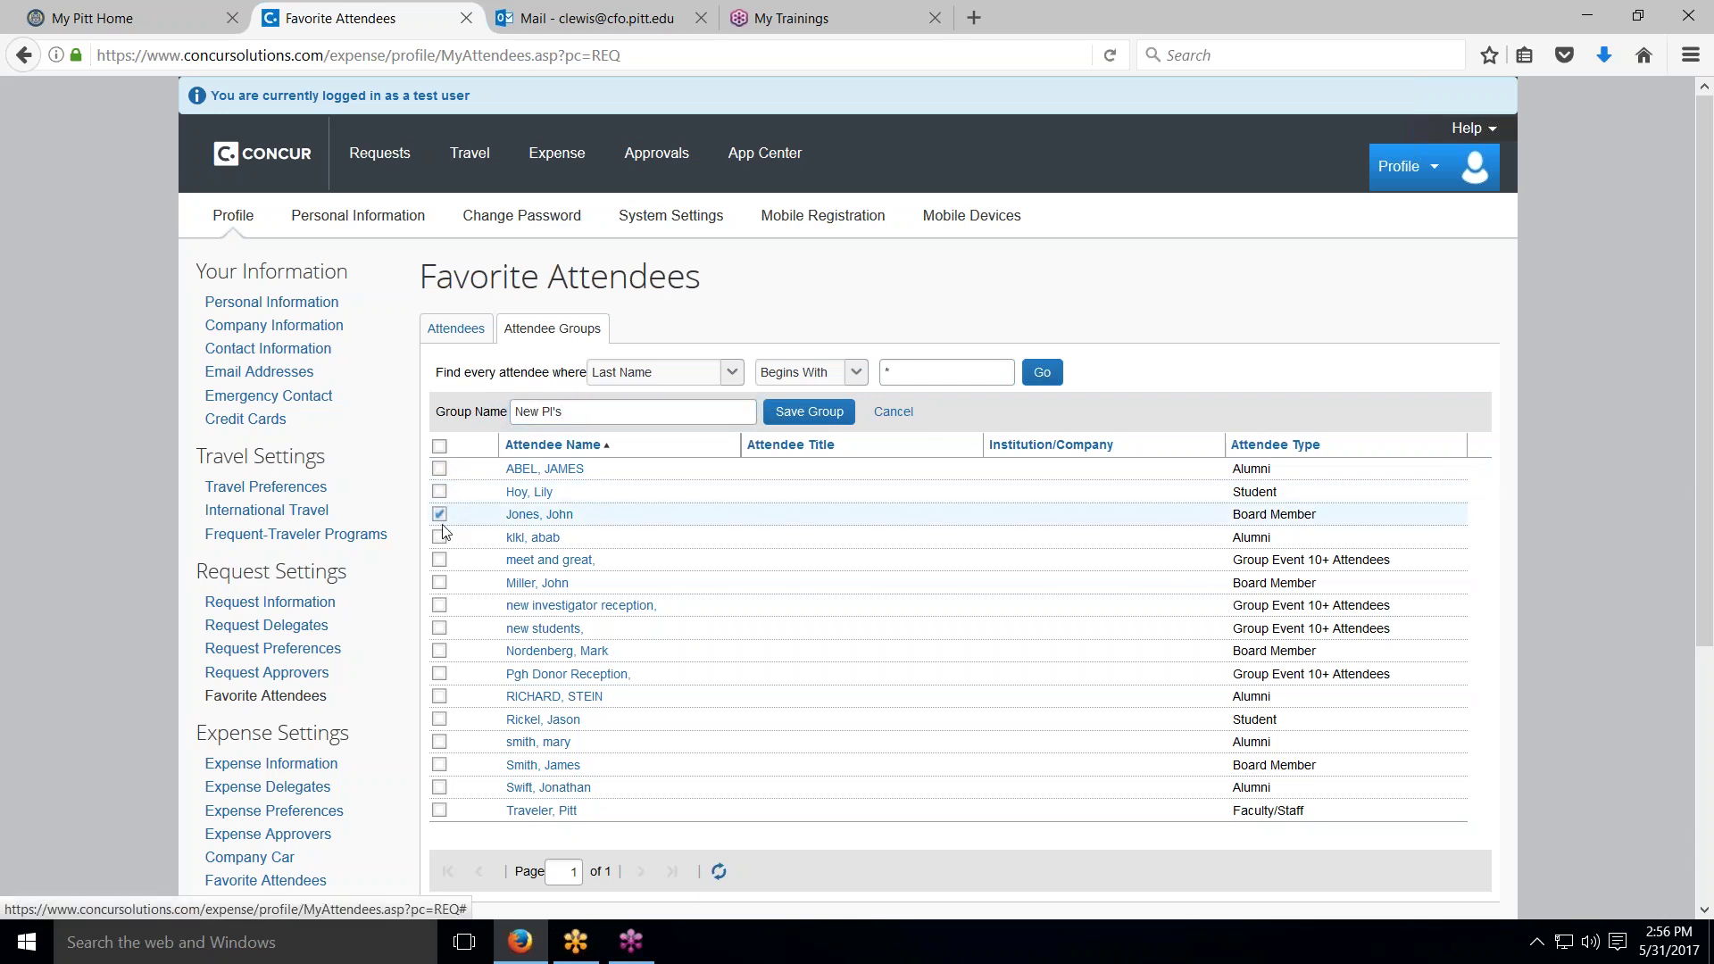
pyautogui.click(439, 517)
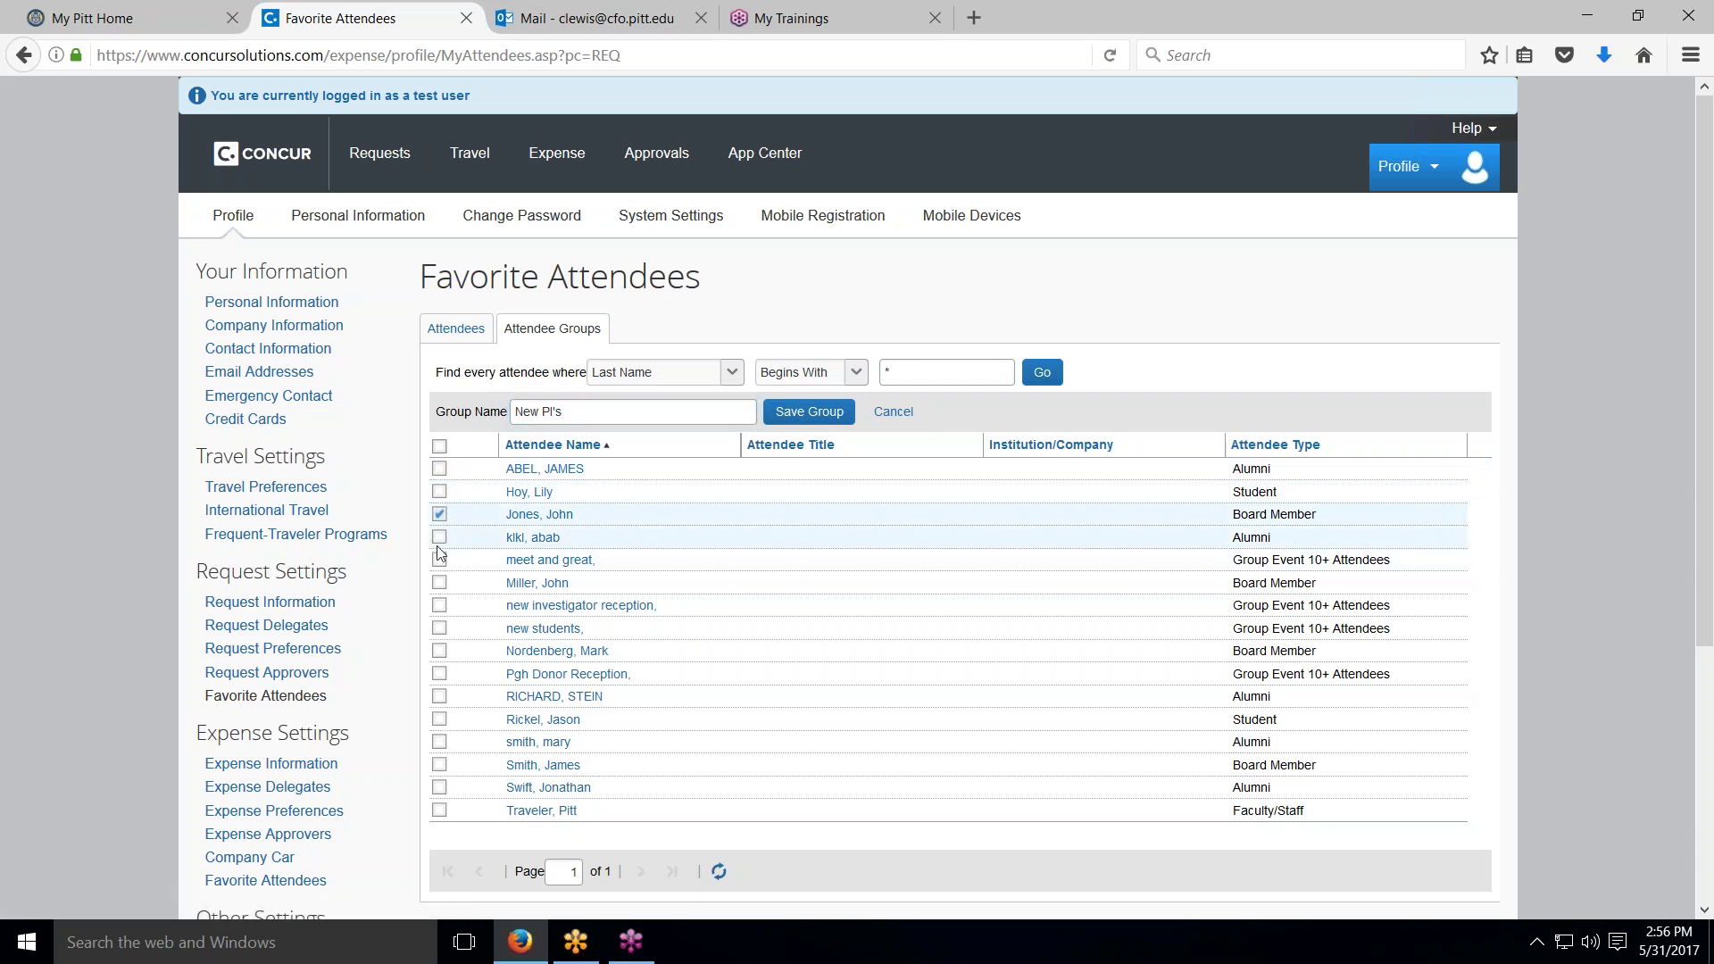
pyautogui.click(439, 583)
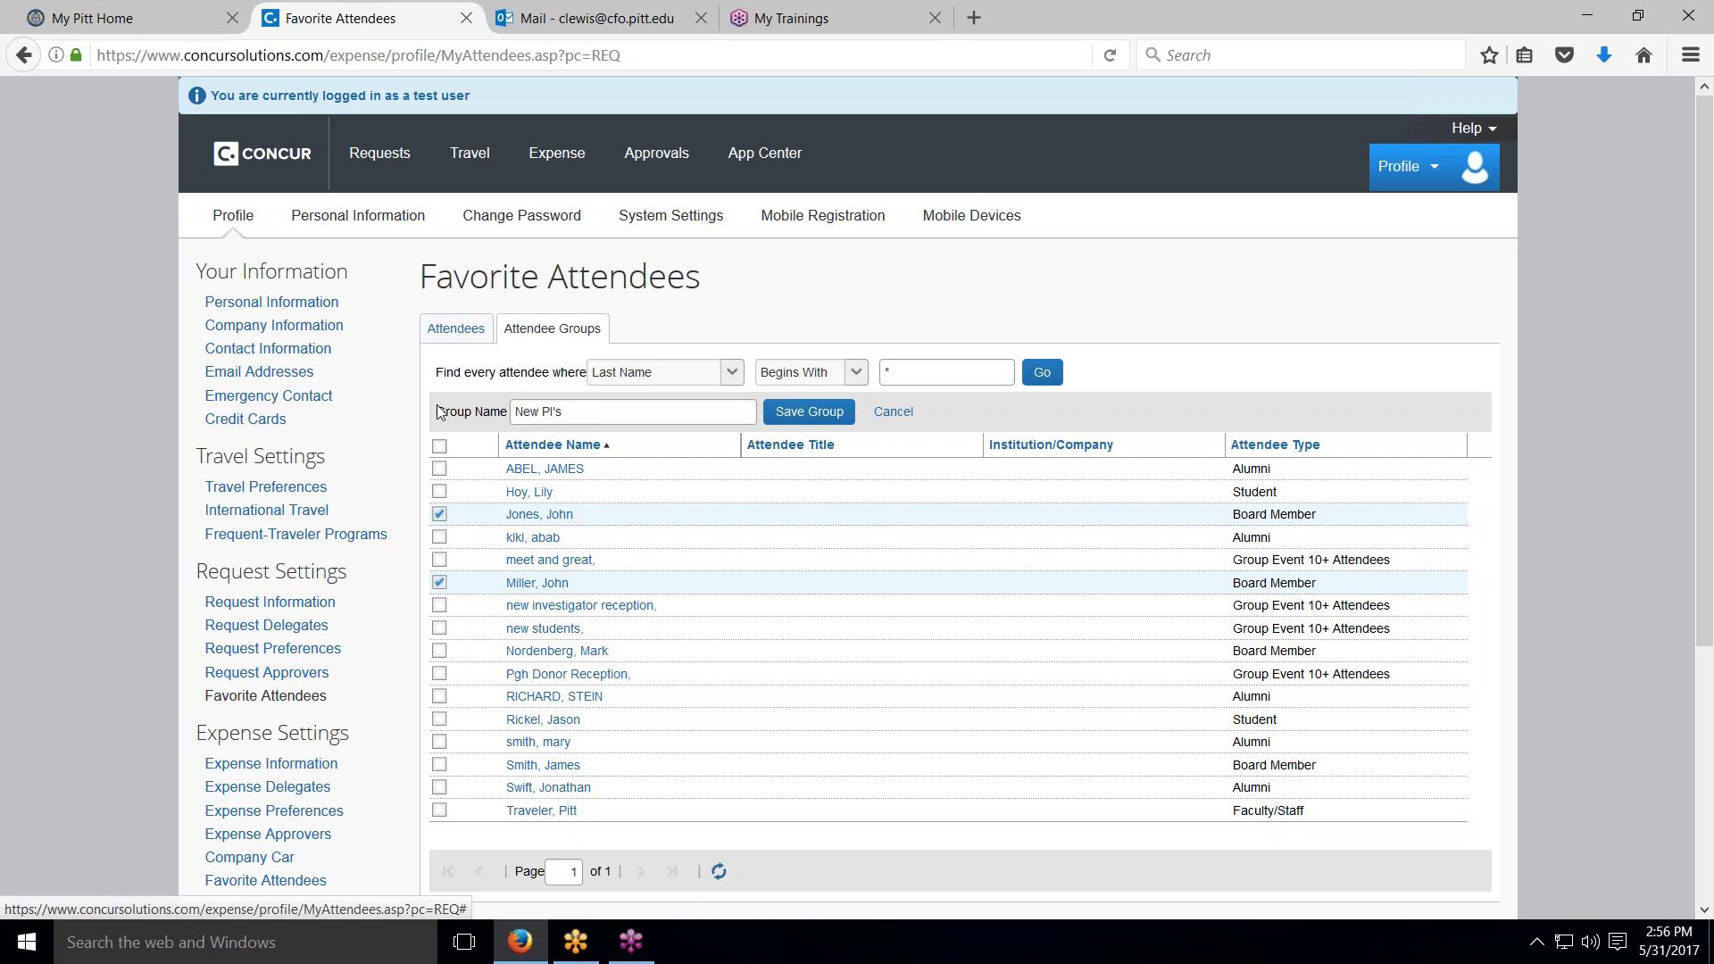
pyautogui.click(441, 538)
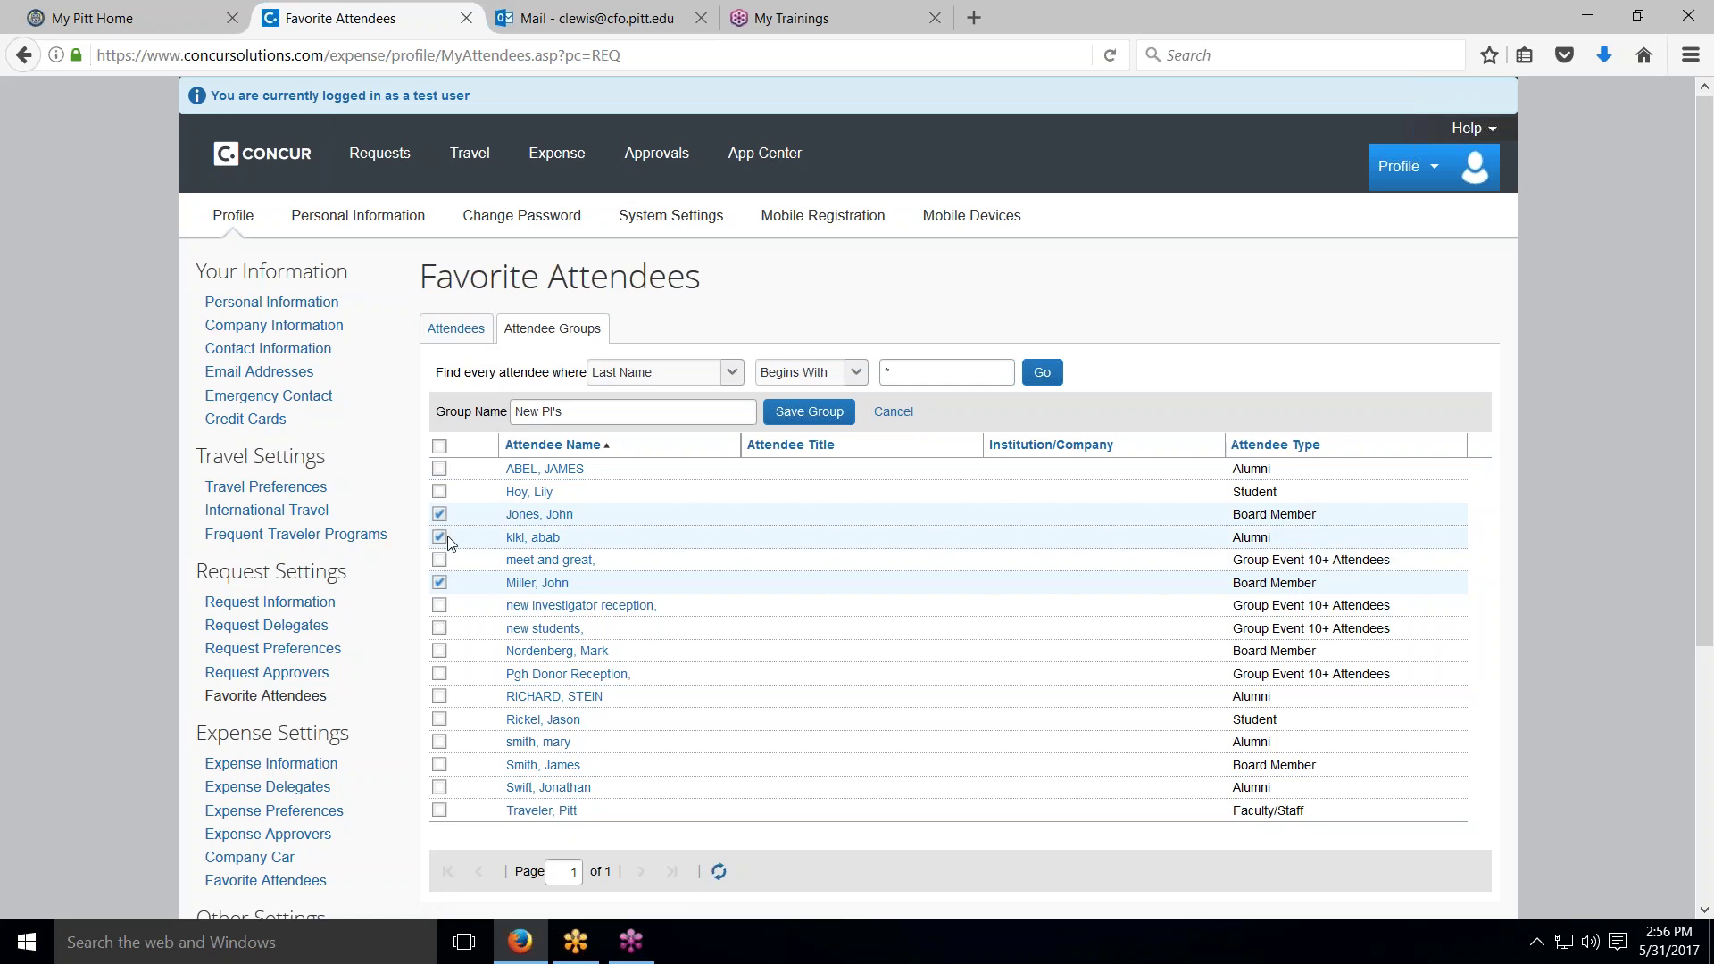
pyautogui.click(799, 410)
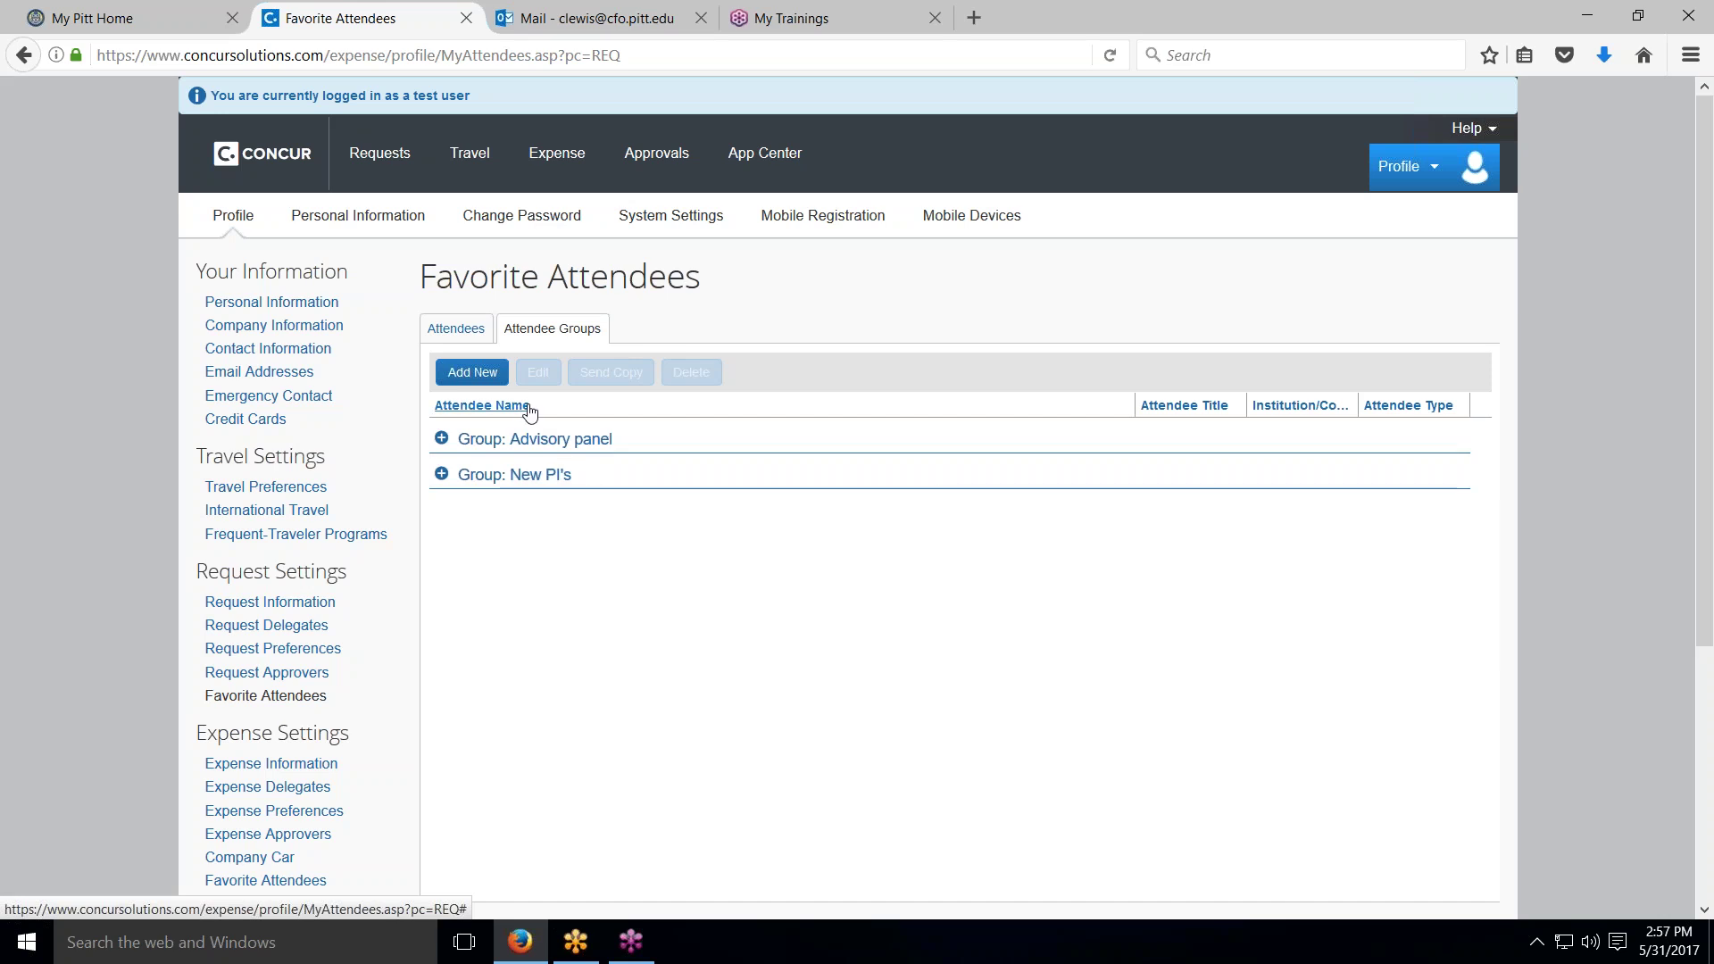
pyautogui.click(568, 164)
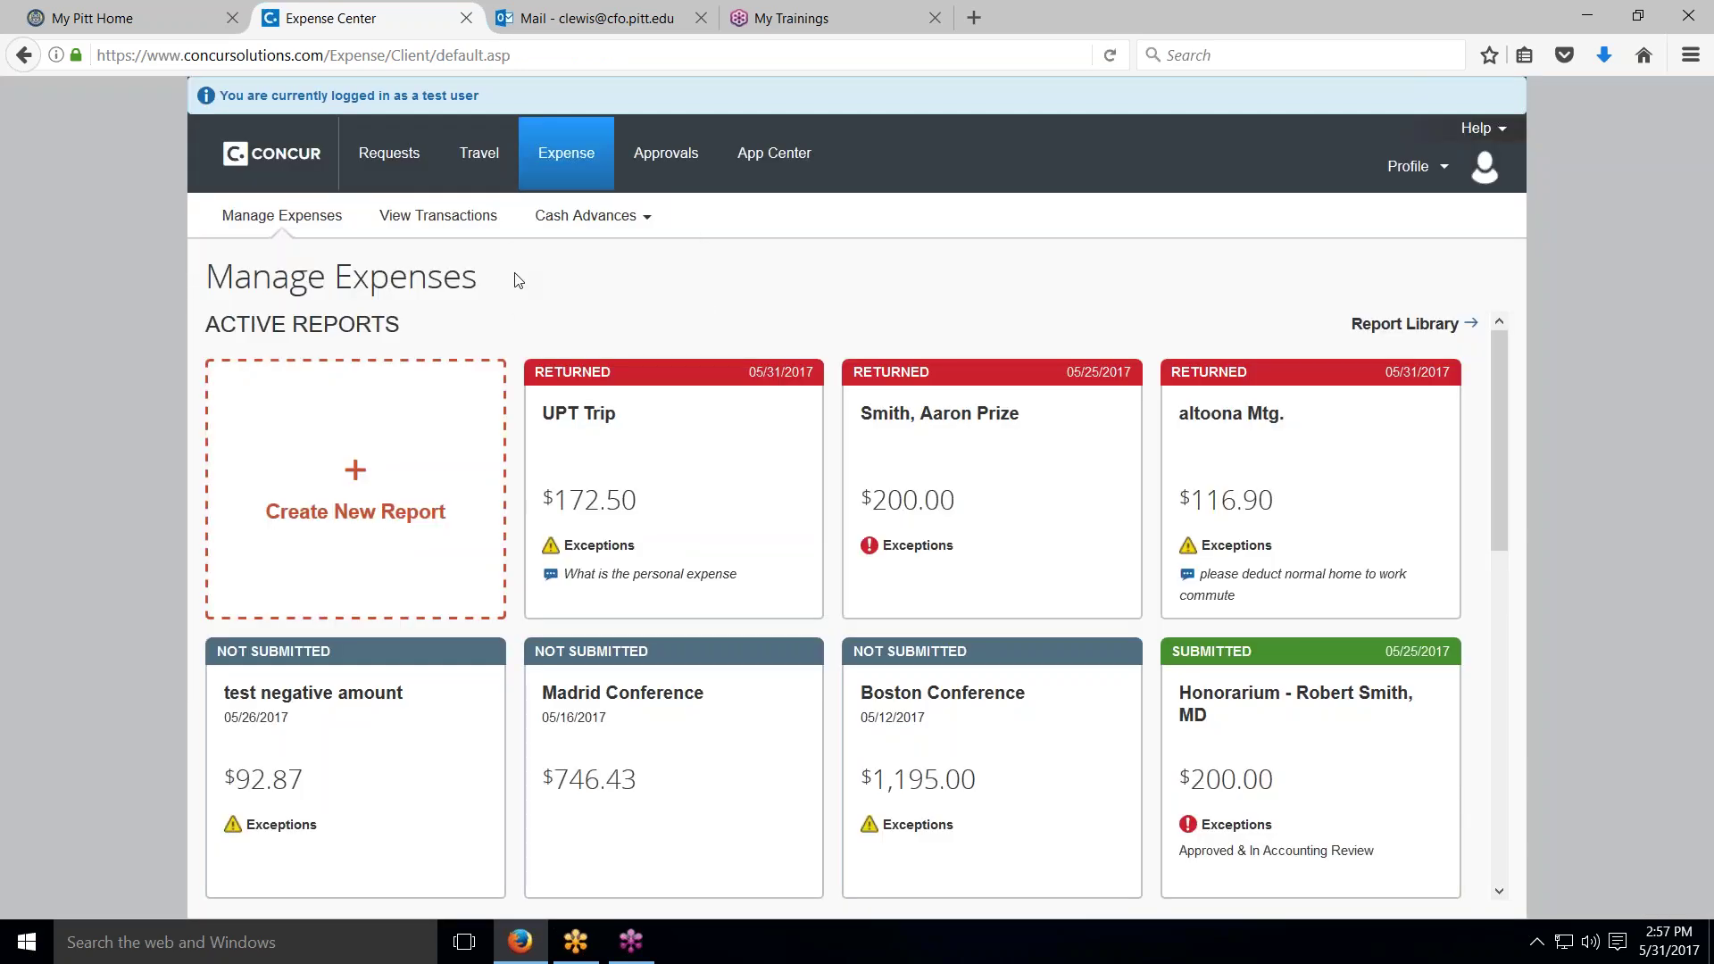
# Step: Reload the expense reports overview and open the Boston Conference report
pyautogui.scroll(-5, 560, 483)
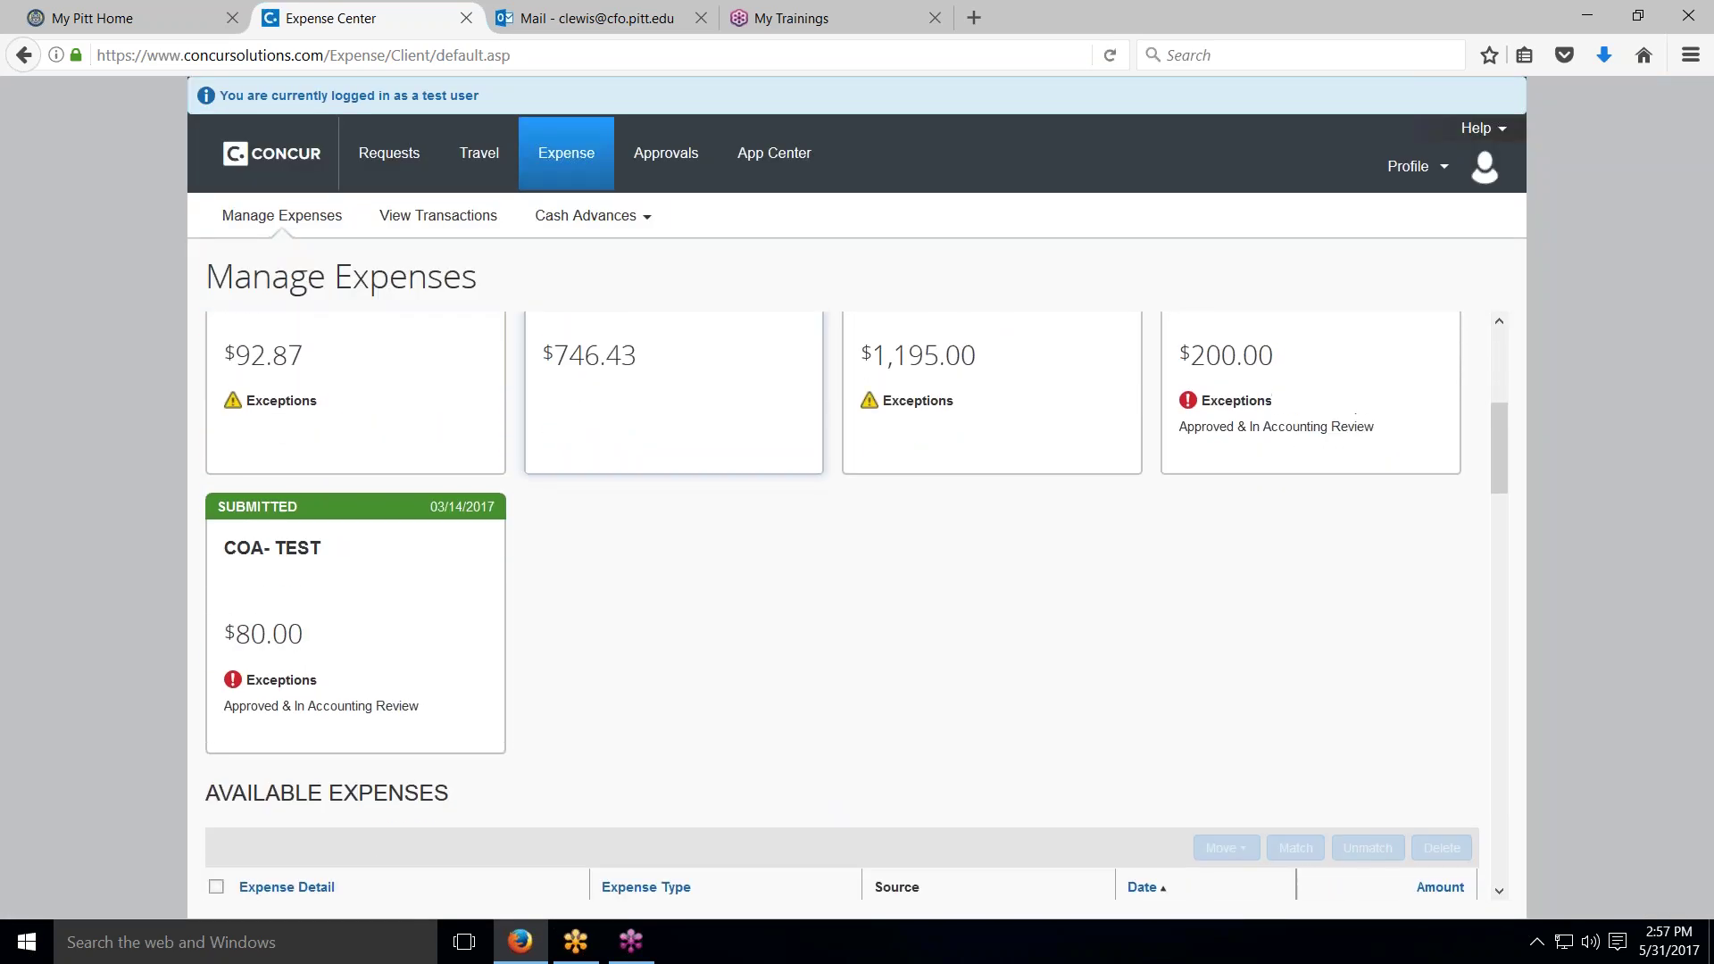
pyautogui.scroll(3, 560, 482)
pyautogui.scroll(3, 670, 446)
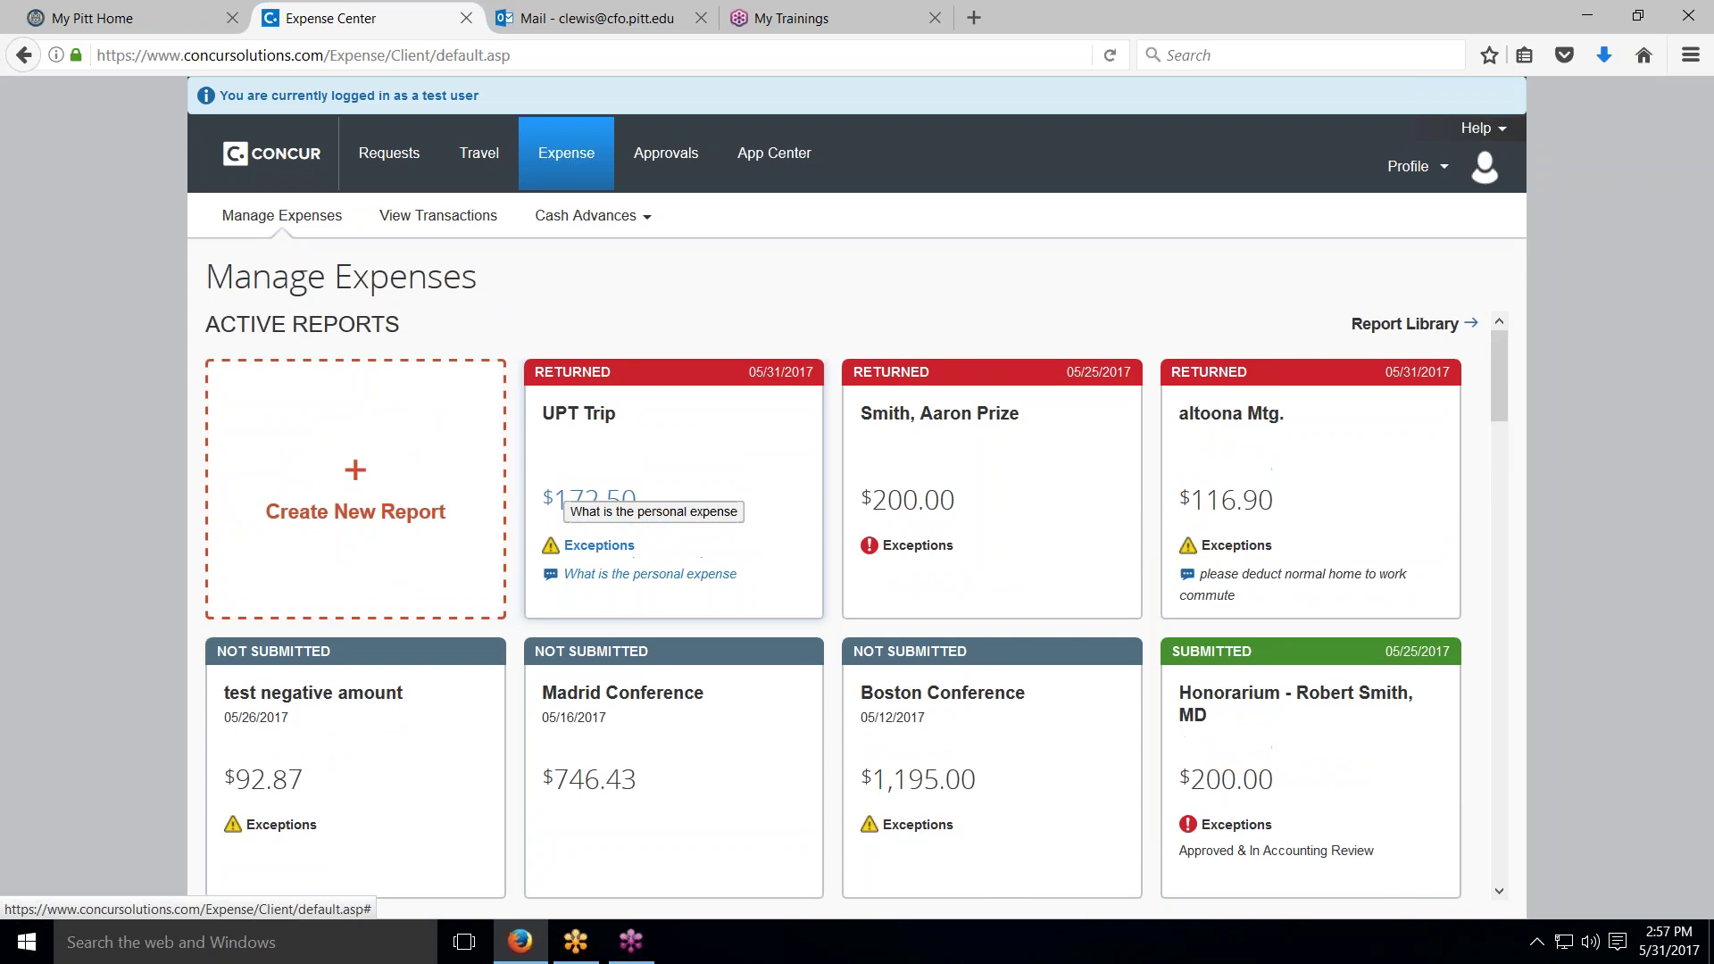
pyautogui.scroll(-4, 855, 605)
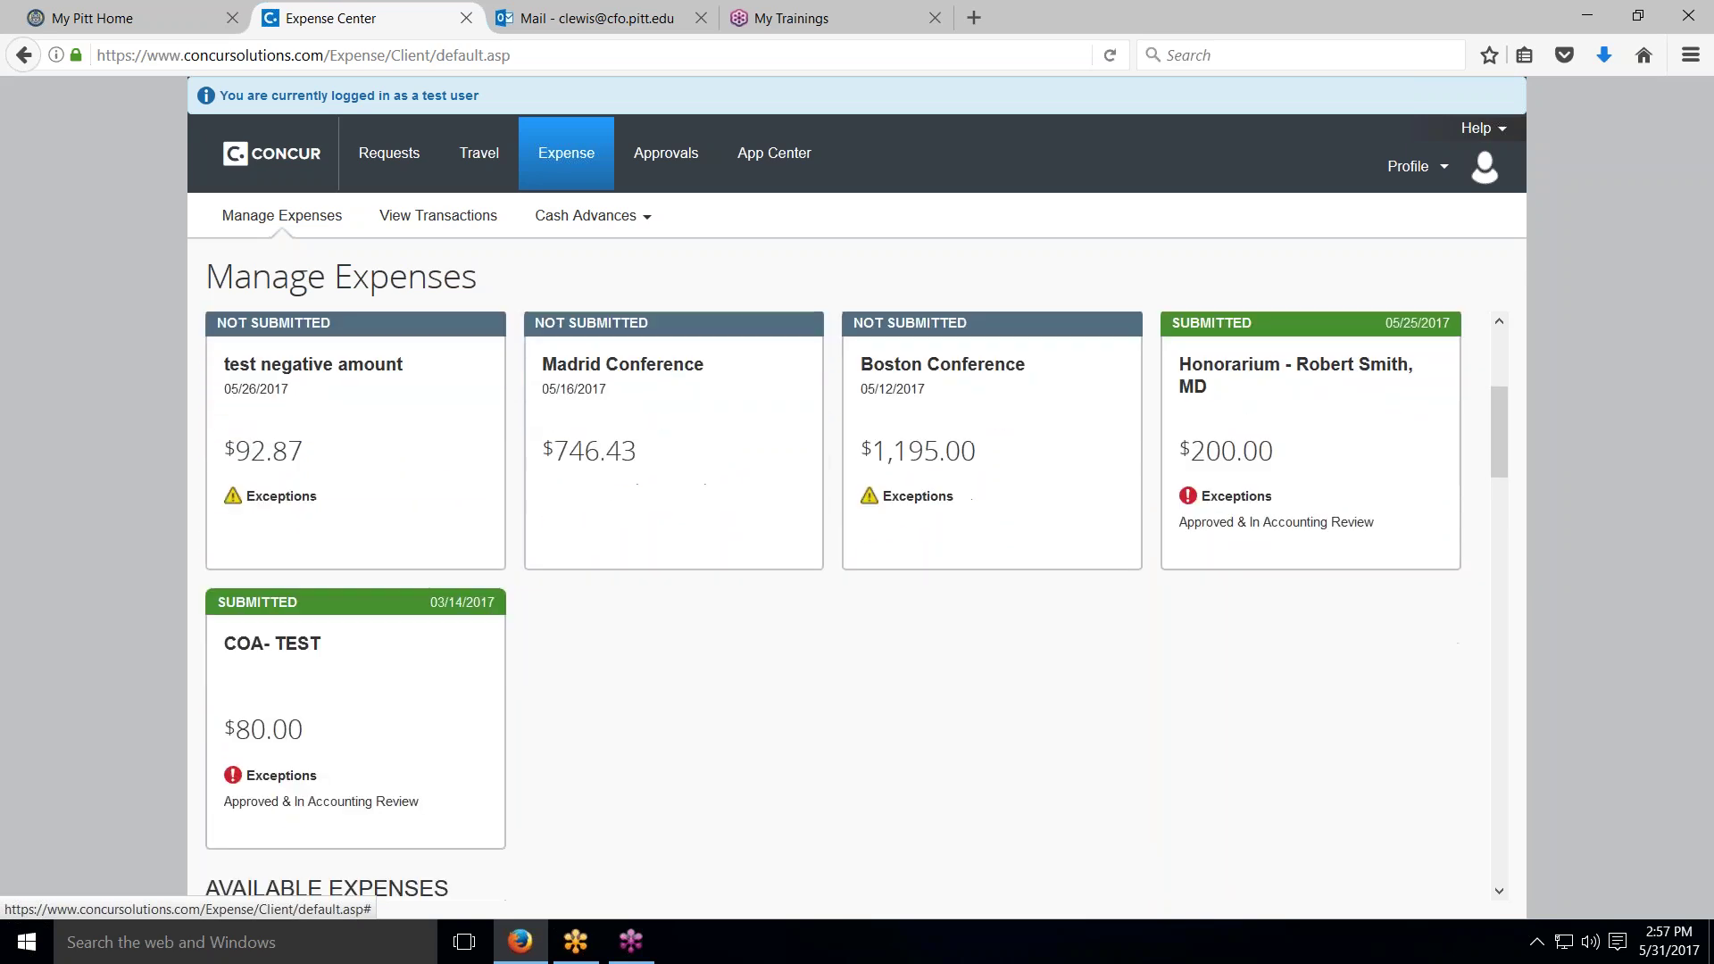
pyautogui.scroll(4, 855, 584)
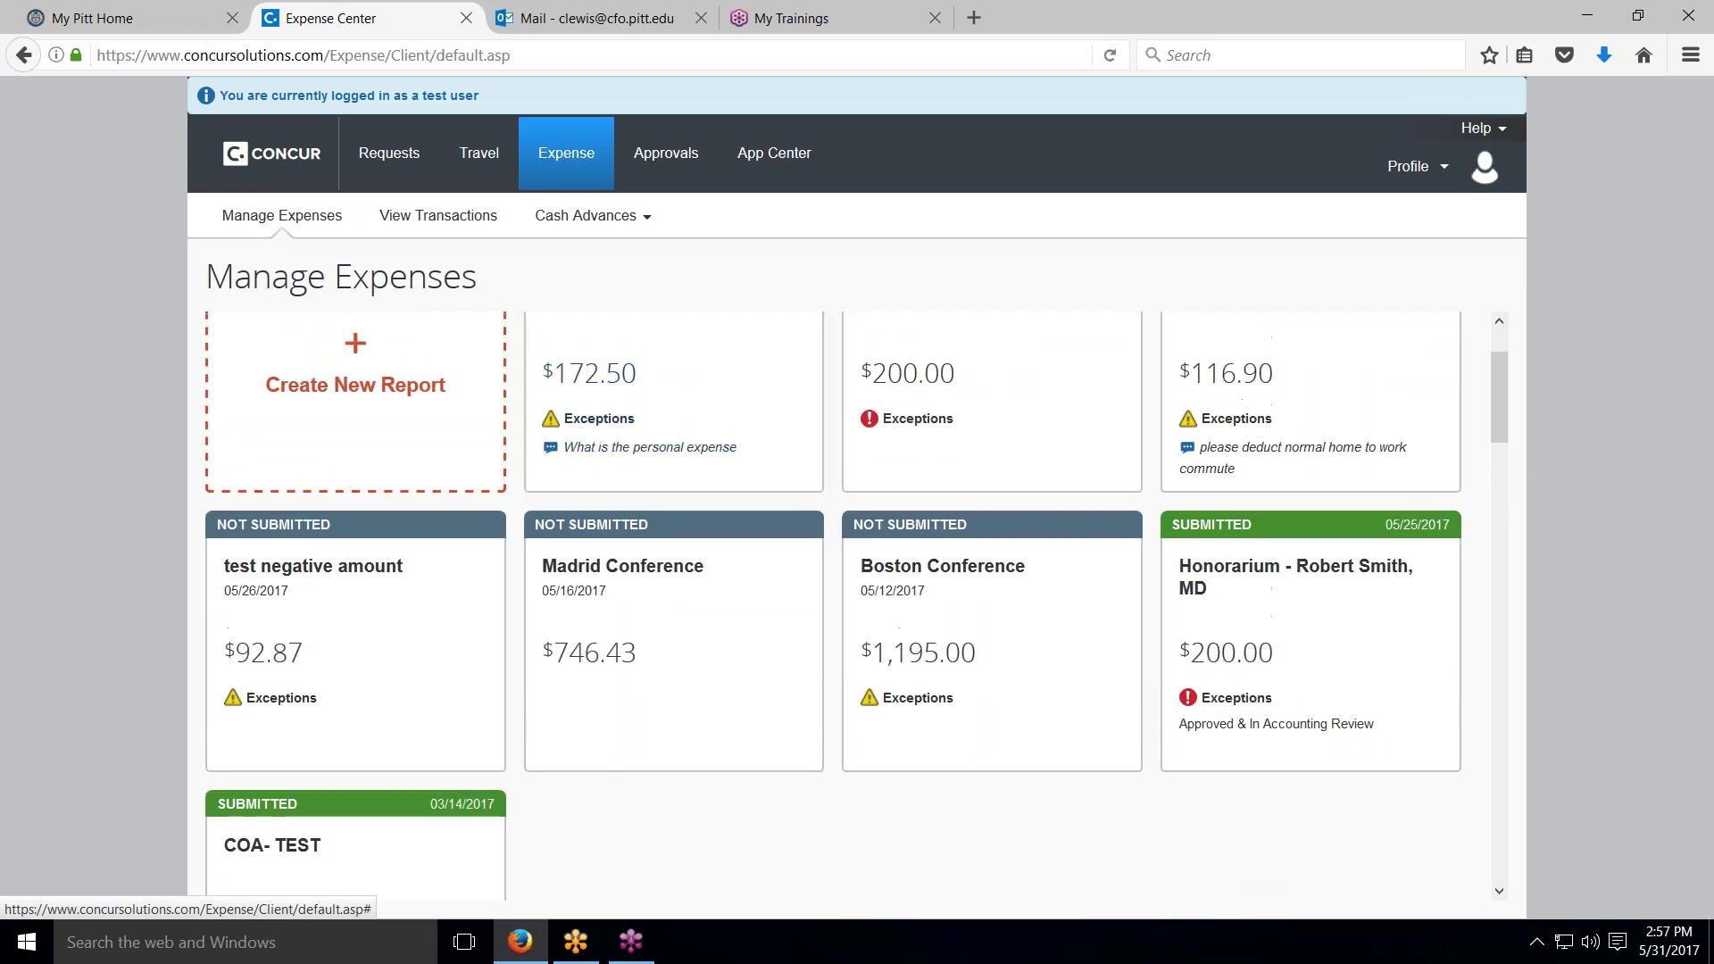
pyautogui.click(548, 161)
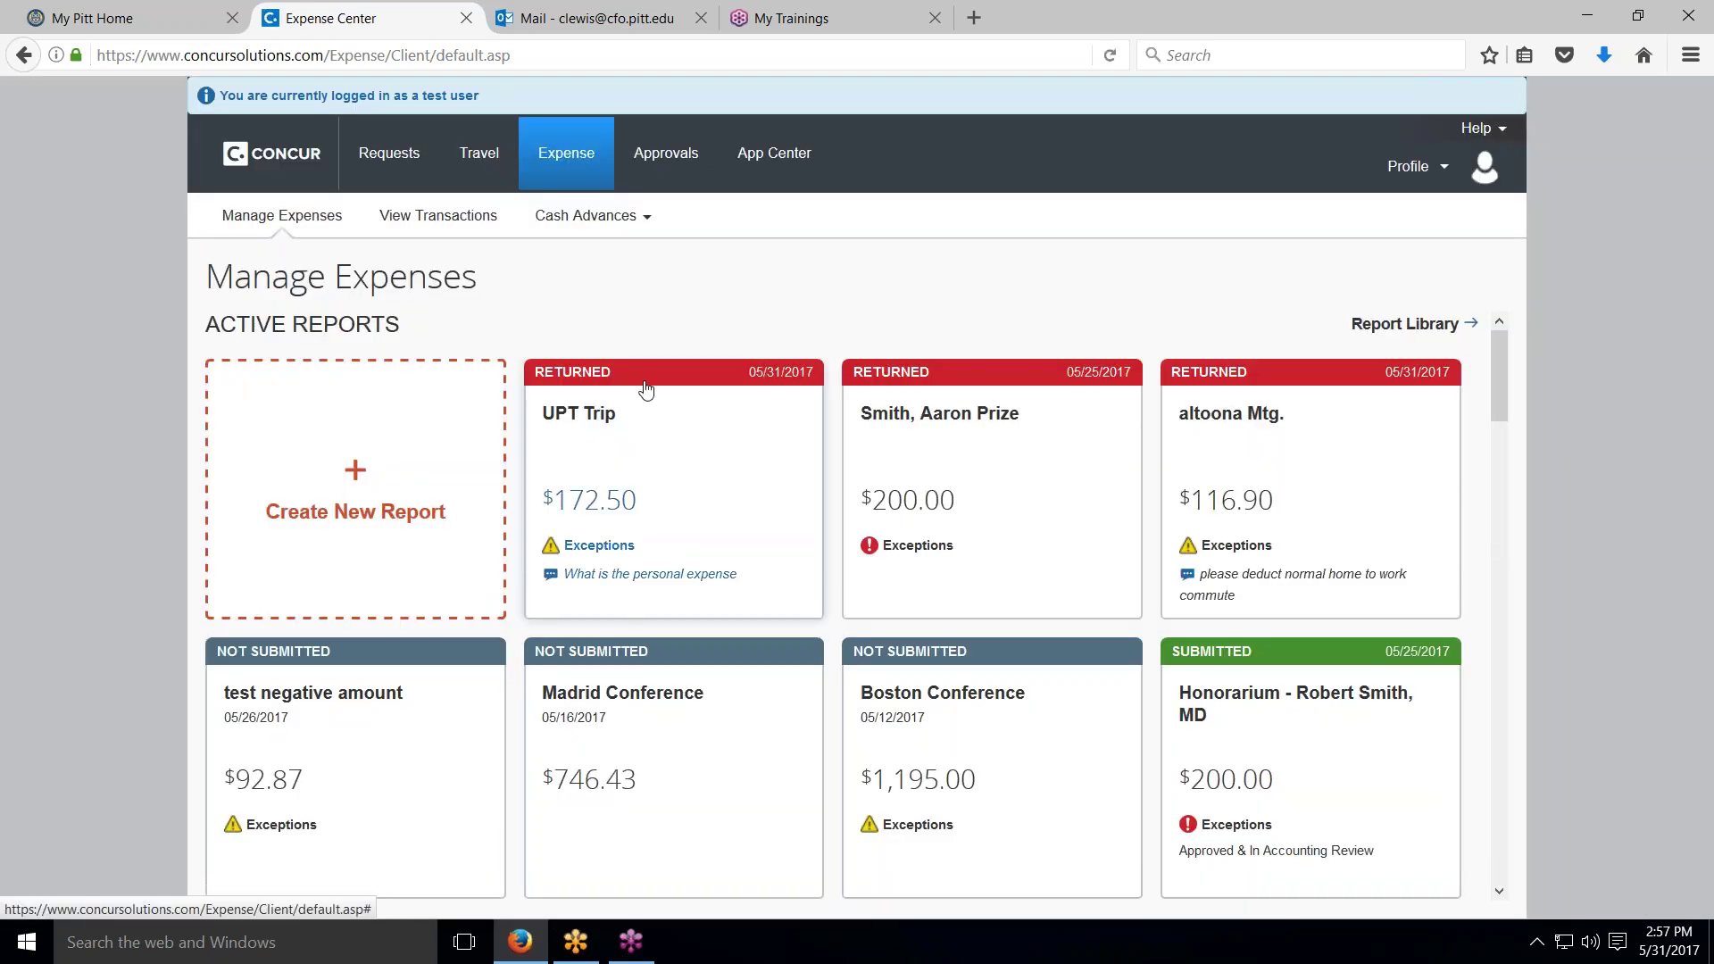
pyautogui.scroll(-1, 646, 391)
pyautogui.scroll(-1, 646, 390)
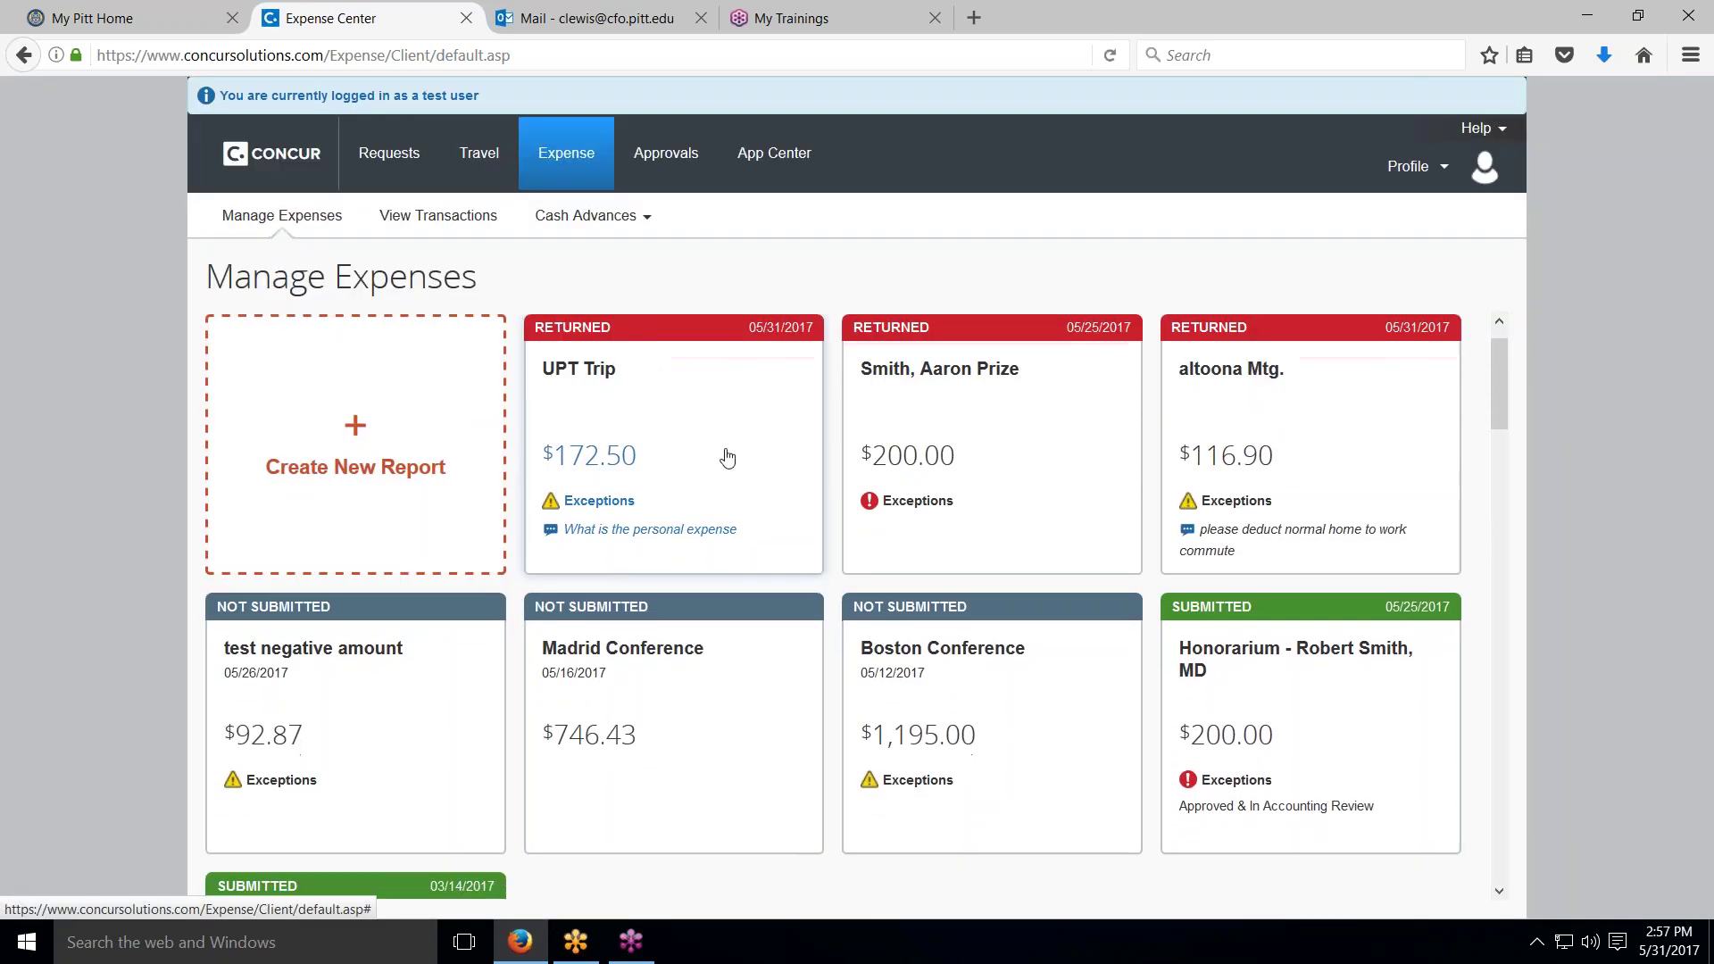
pyautogui.click(954, 651)
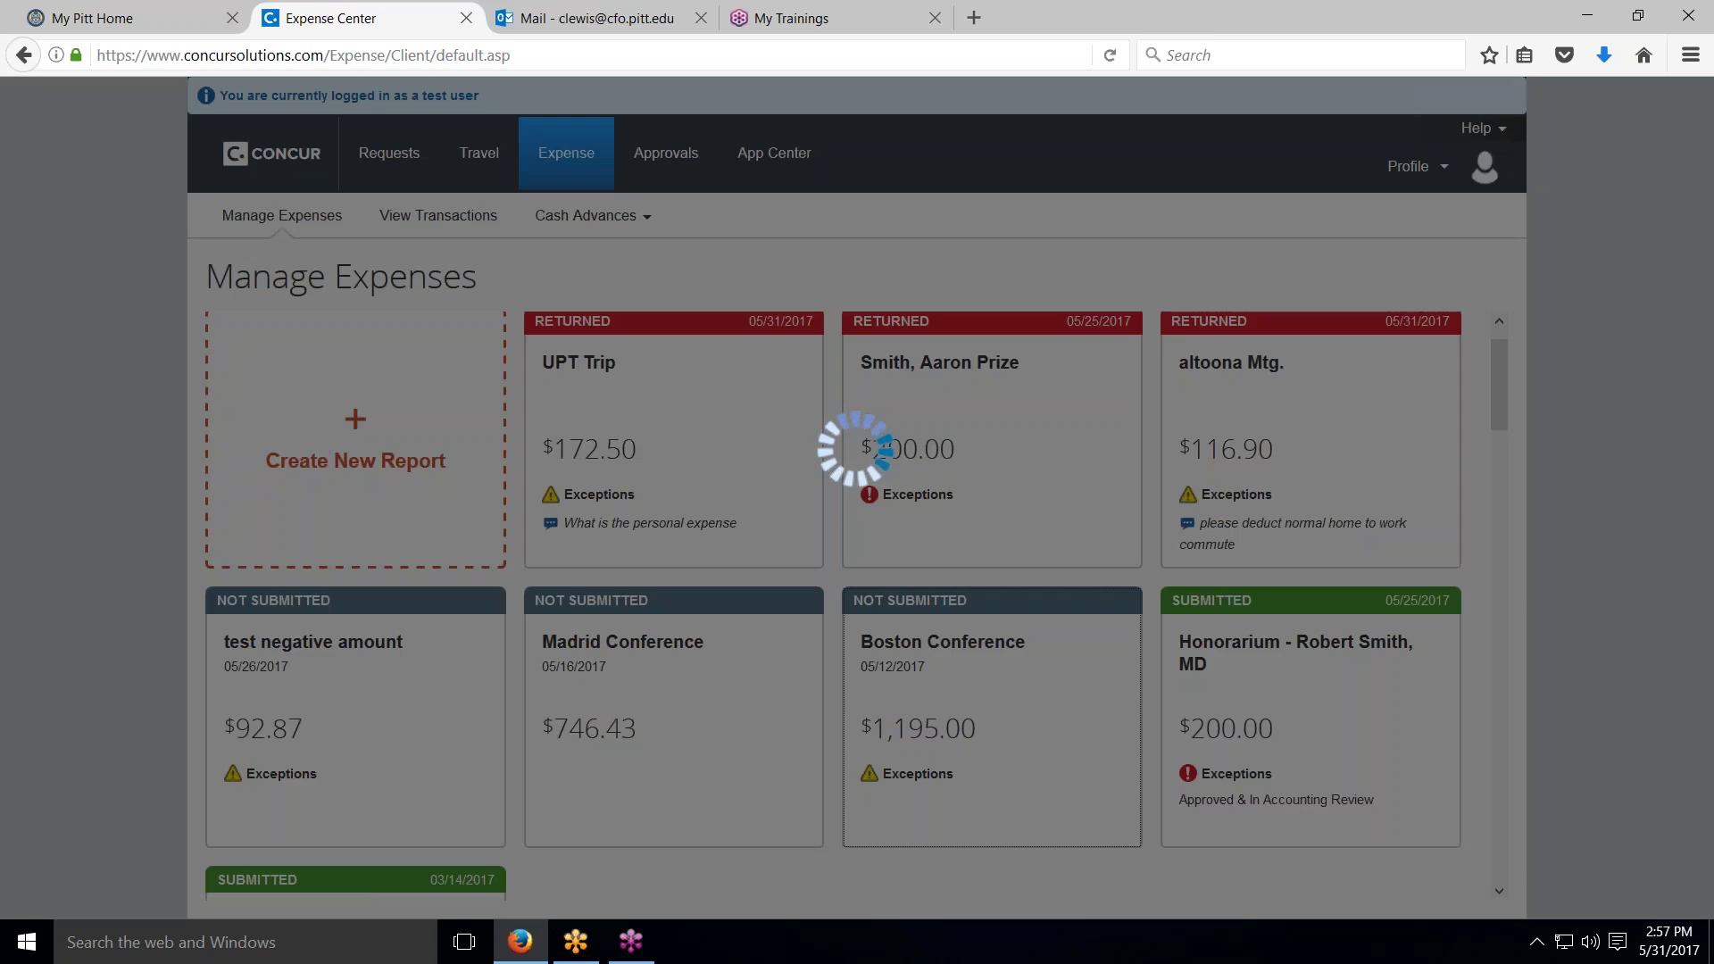
pyautogui.scroll(-1, 362, 772)
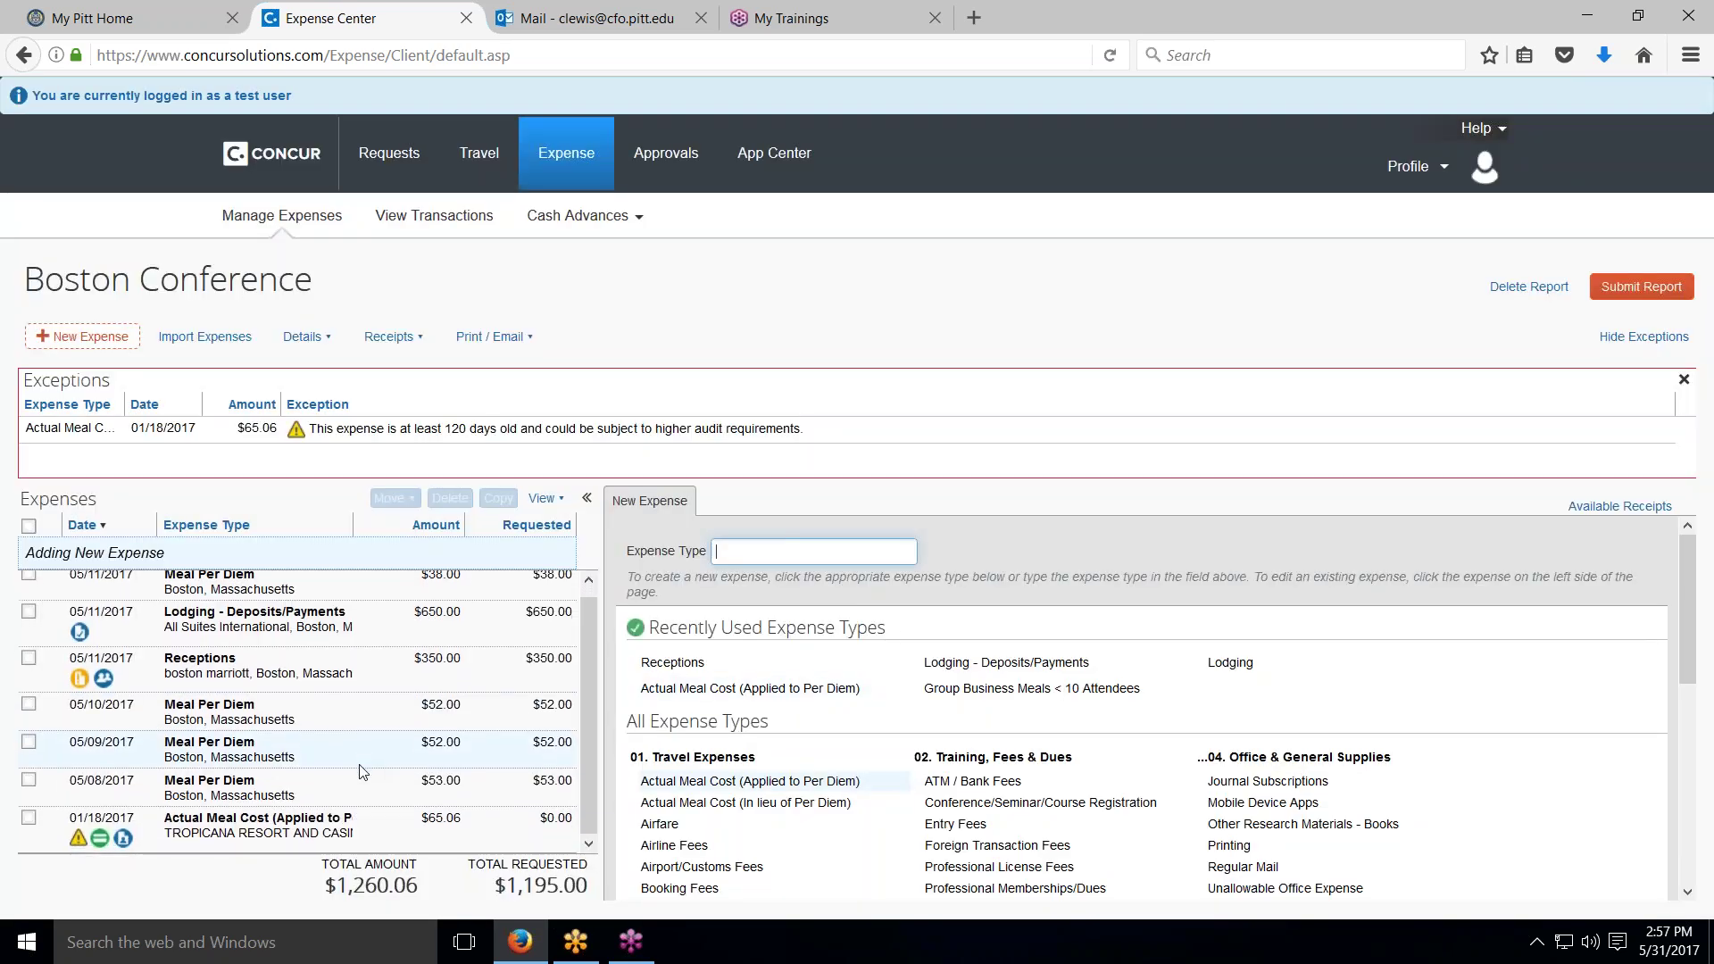
pyautogui.scroll(1, 246, 711)
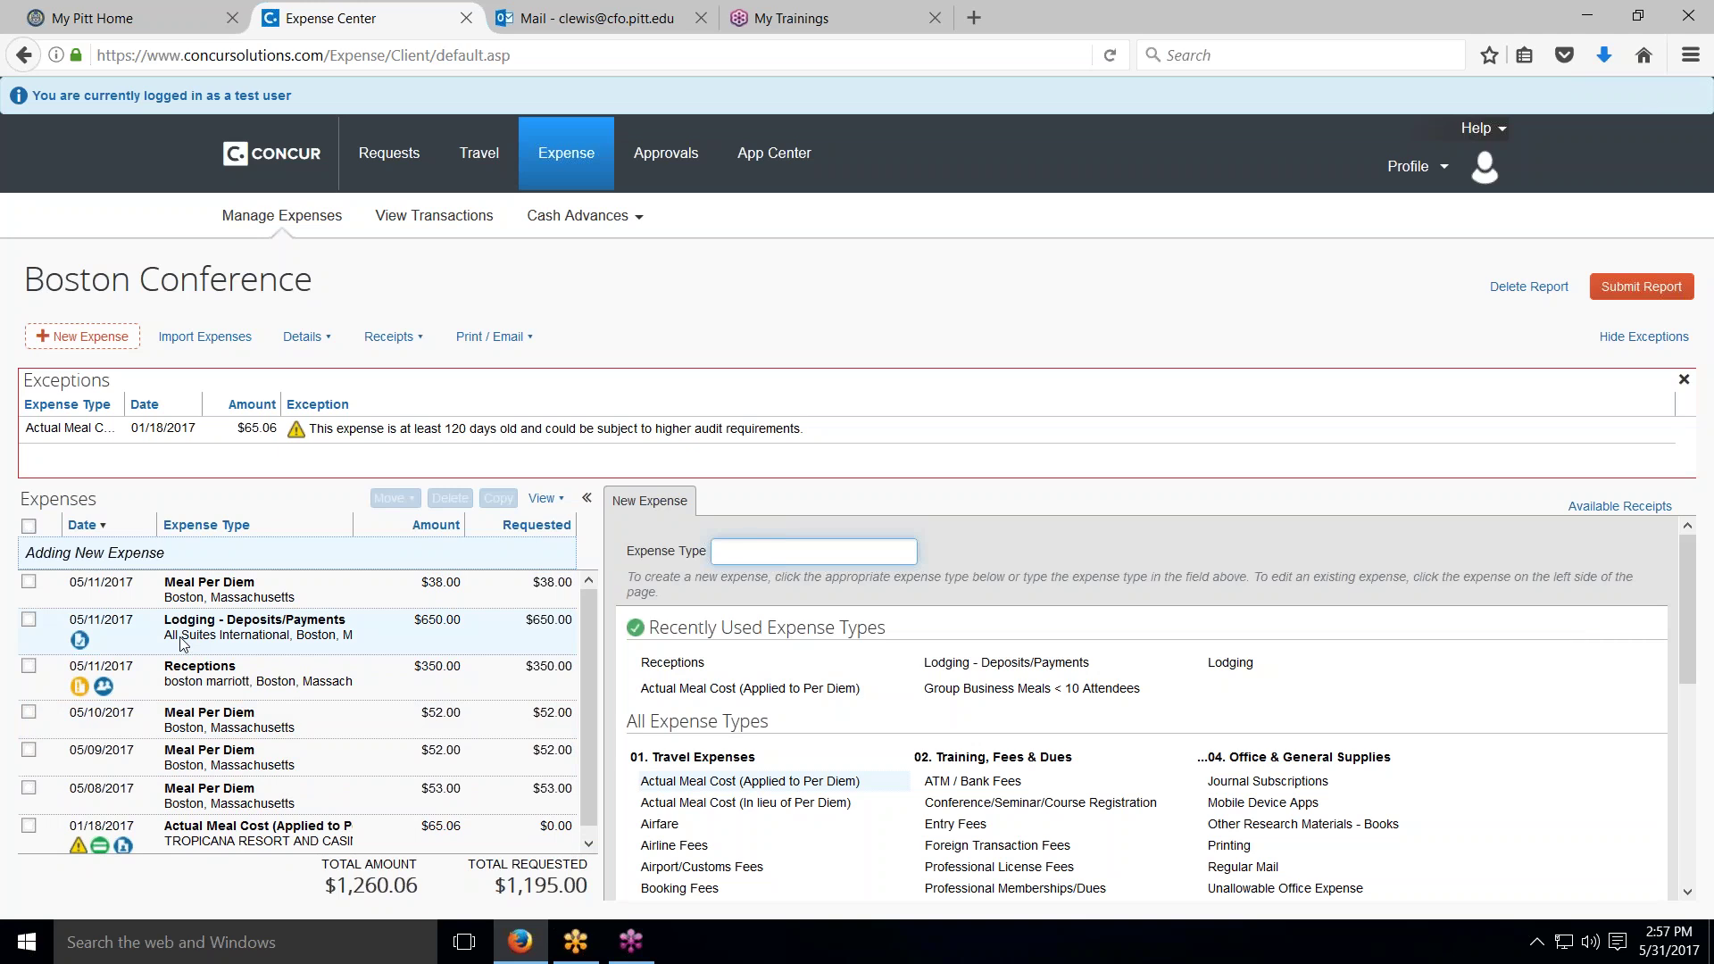
pyautogui.scroll(-1, 183, 642)
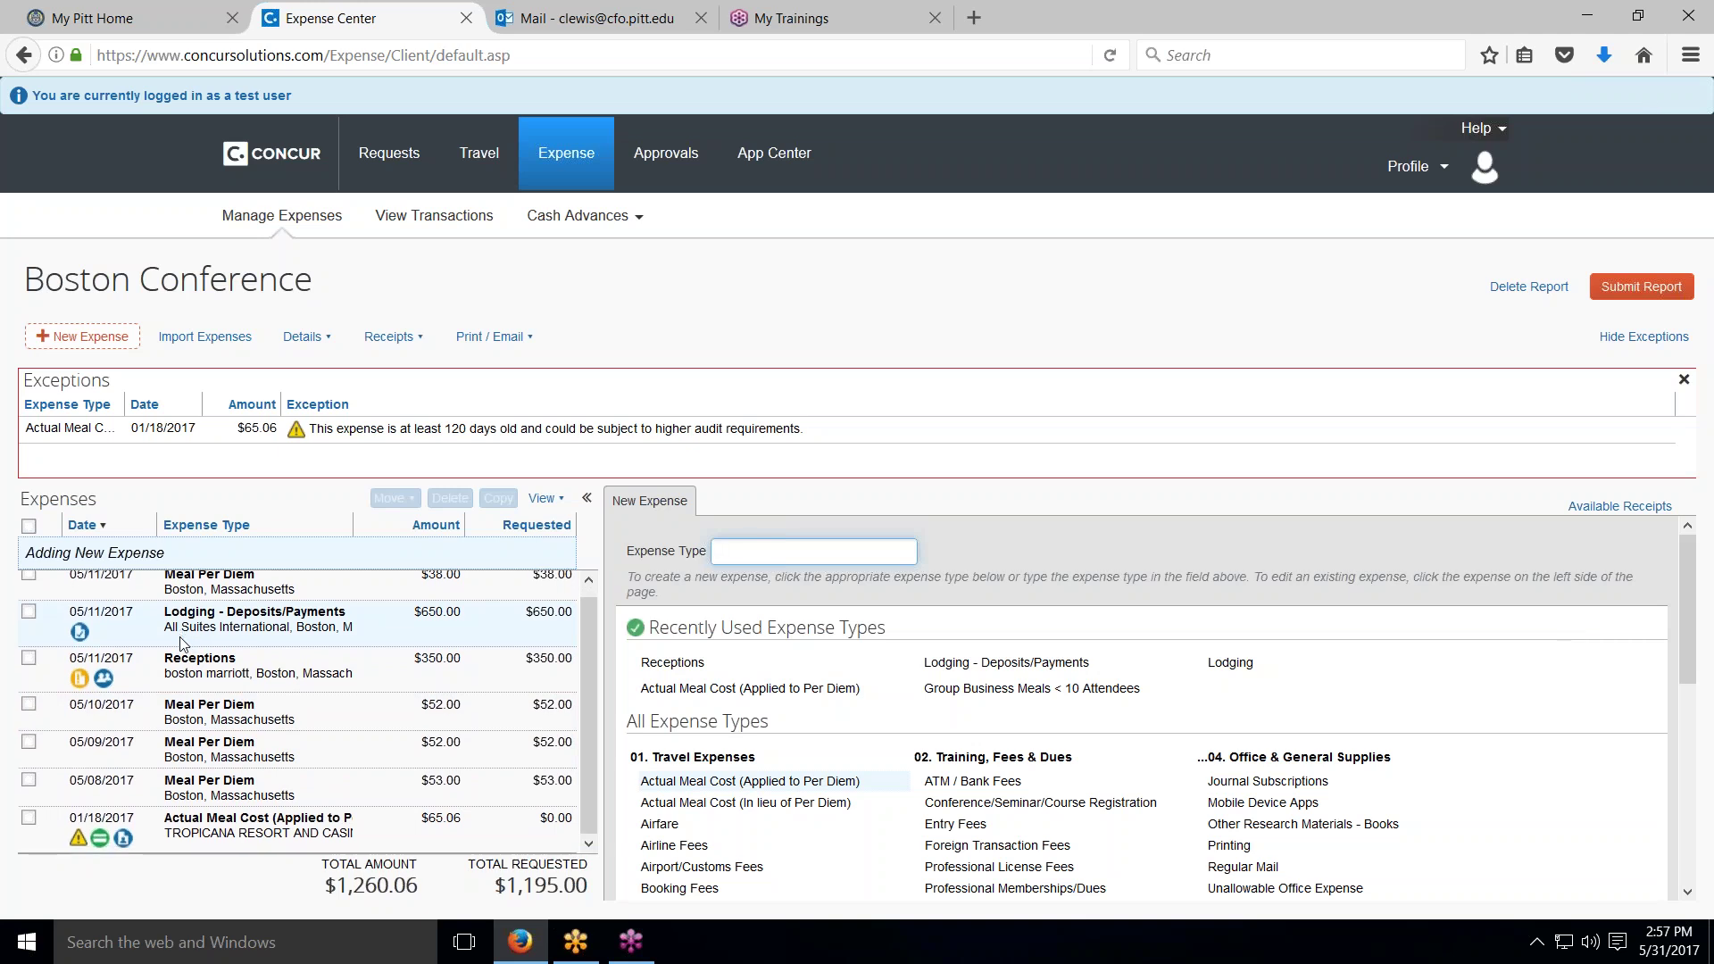
pyautogui.scroll(1, 181, 643)
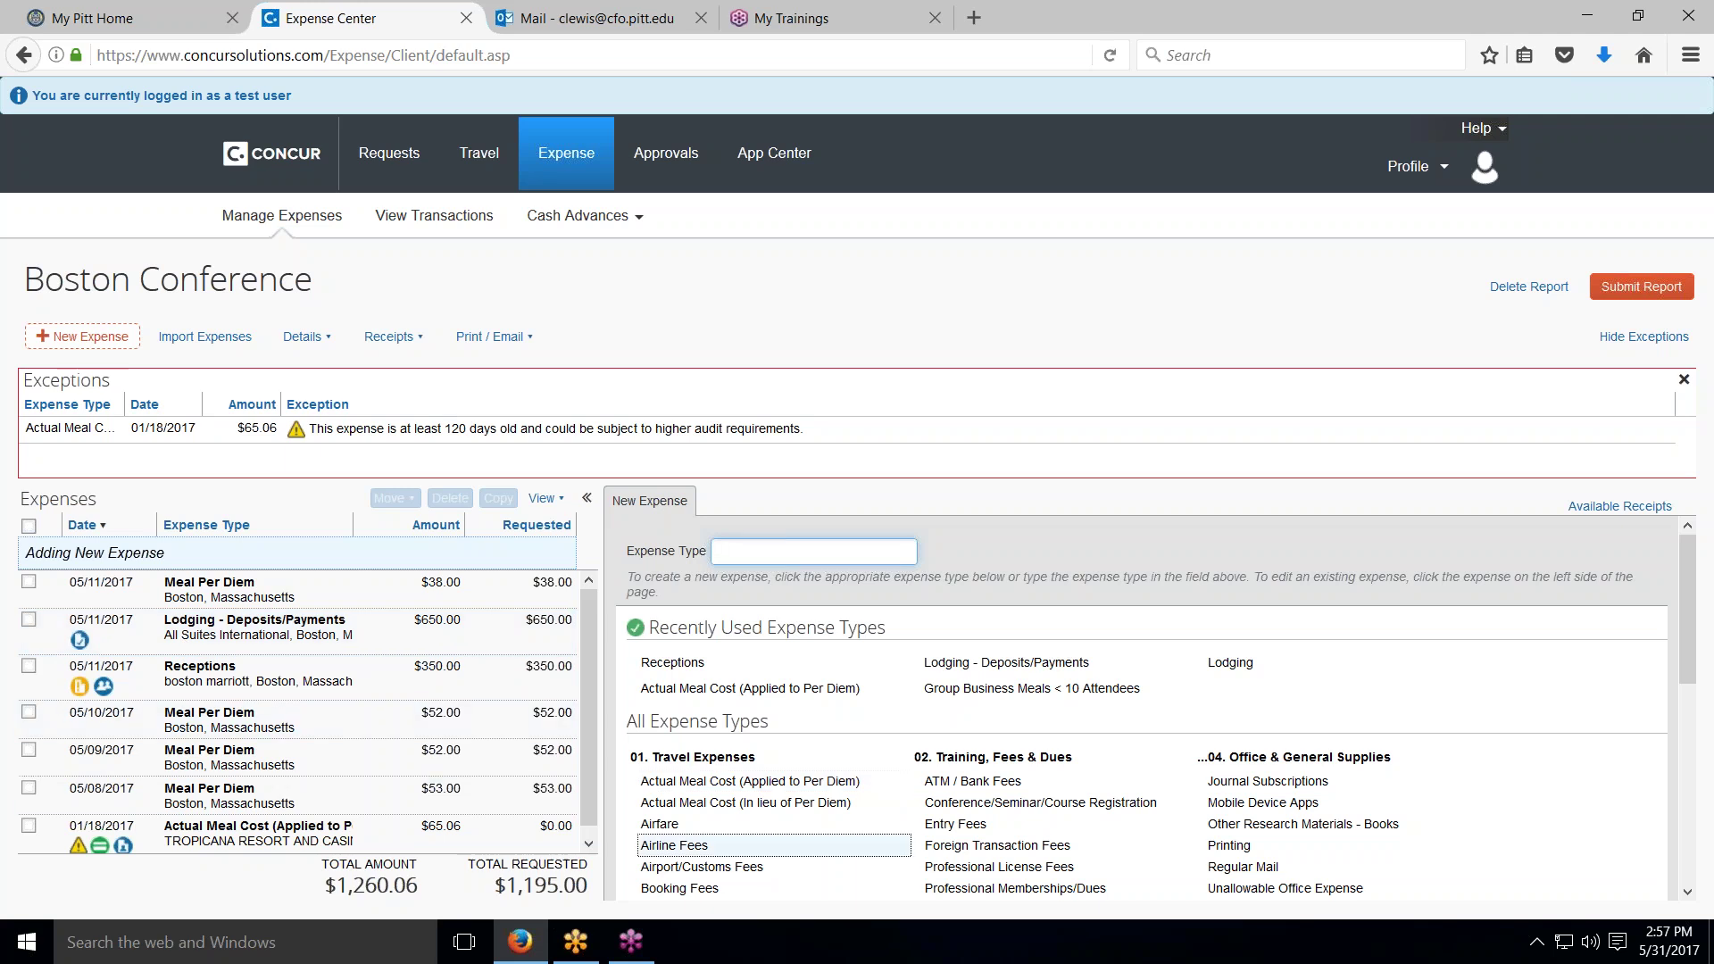
# Step: Open the existing boston marriott Receptions expense for editing
pyautogui.scroll(-2, 658, 843)
pyautogui.scroll(-1, 658, 843)
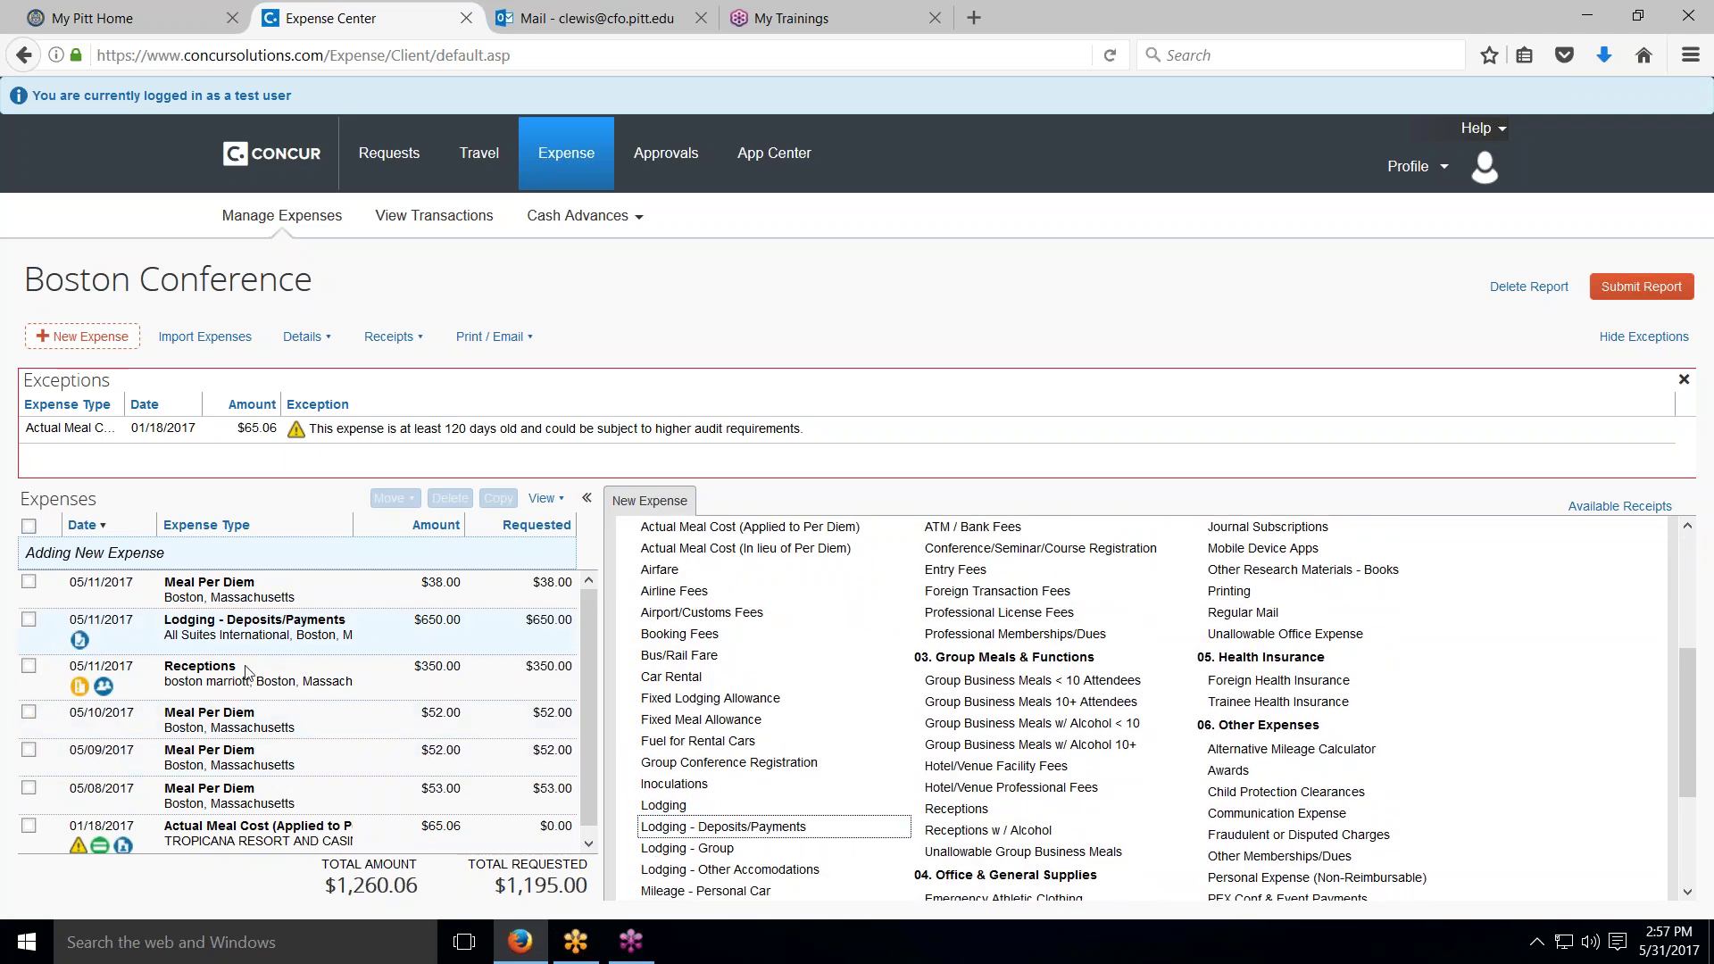
pyautogui.scroll(-1, 251, 734)
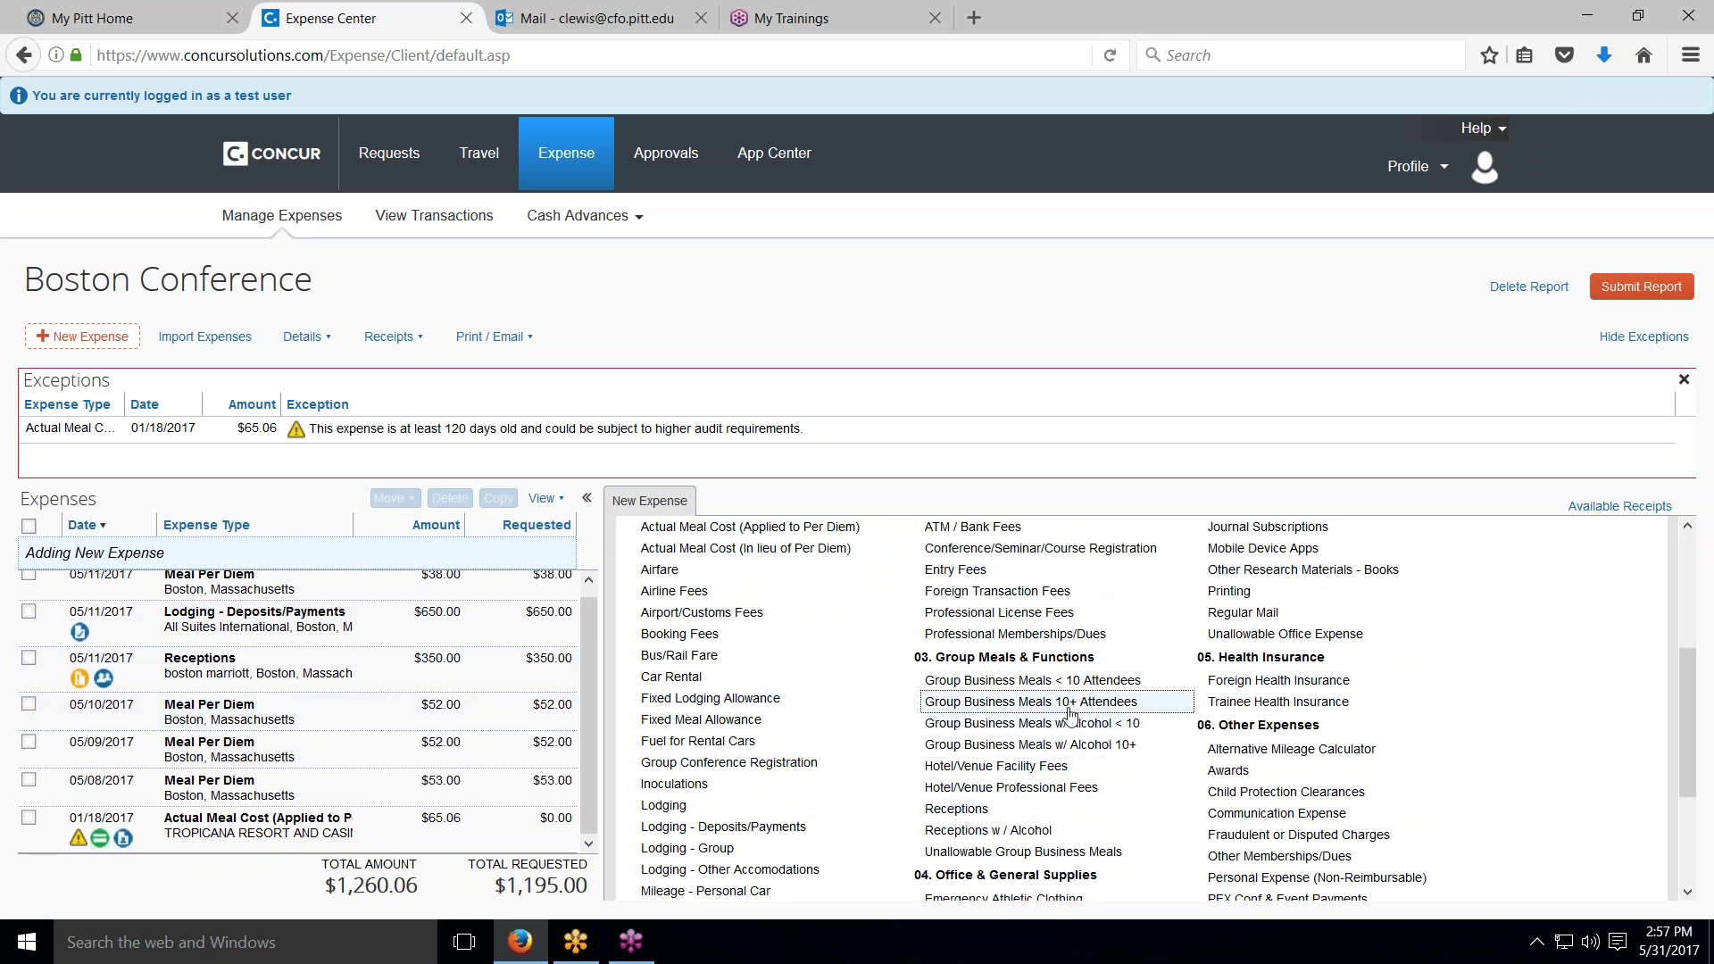
pyautogui.click(960, 812)
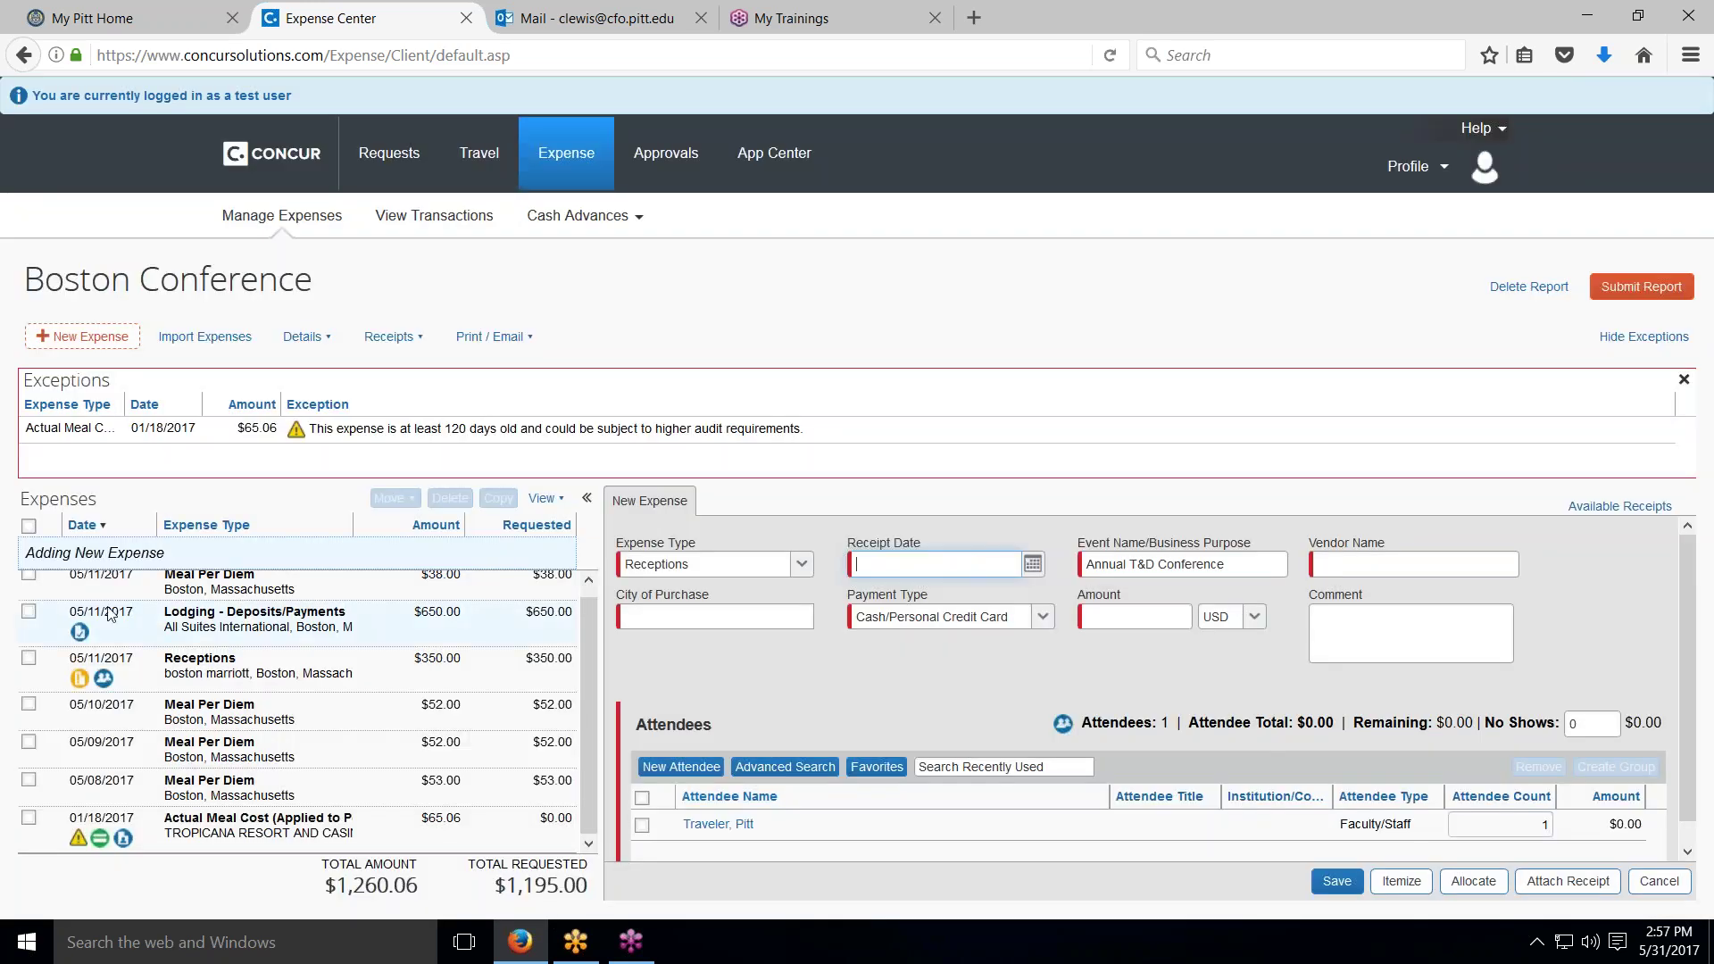
pyautogui.click(212, 663)
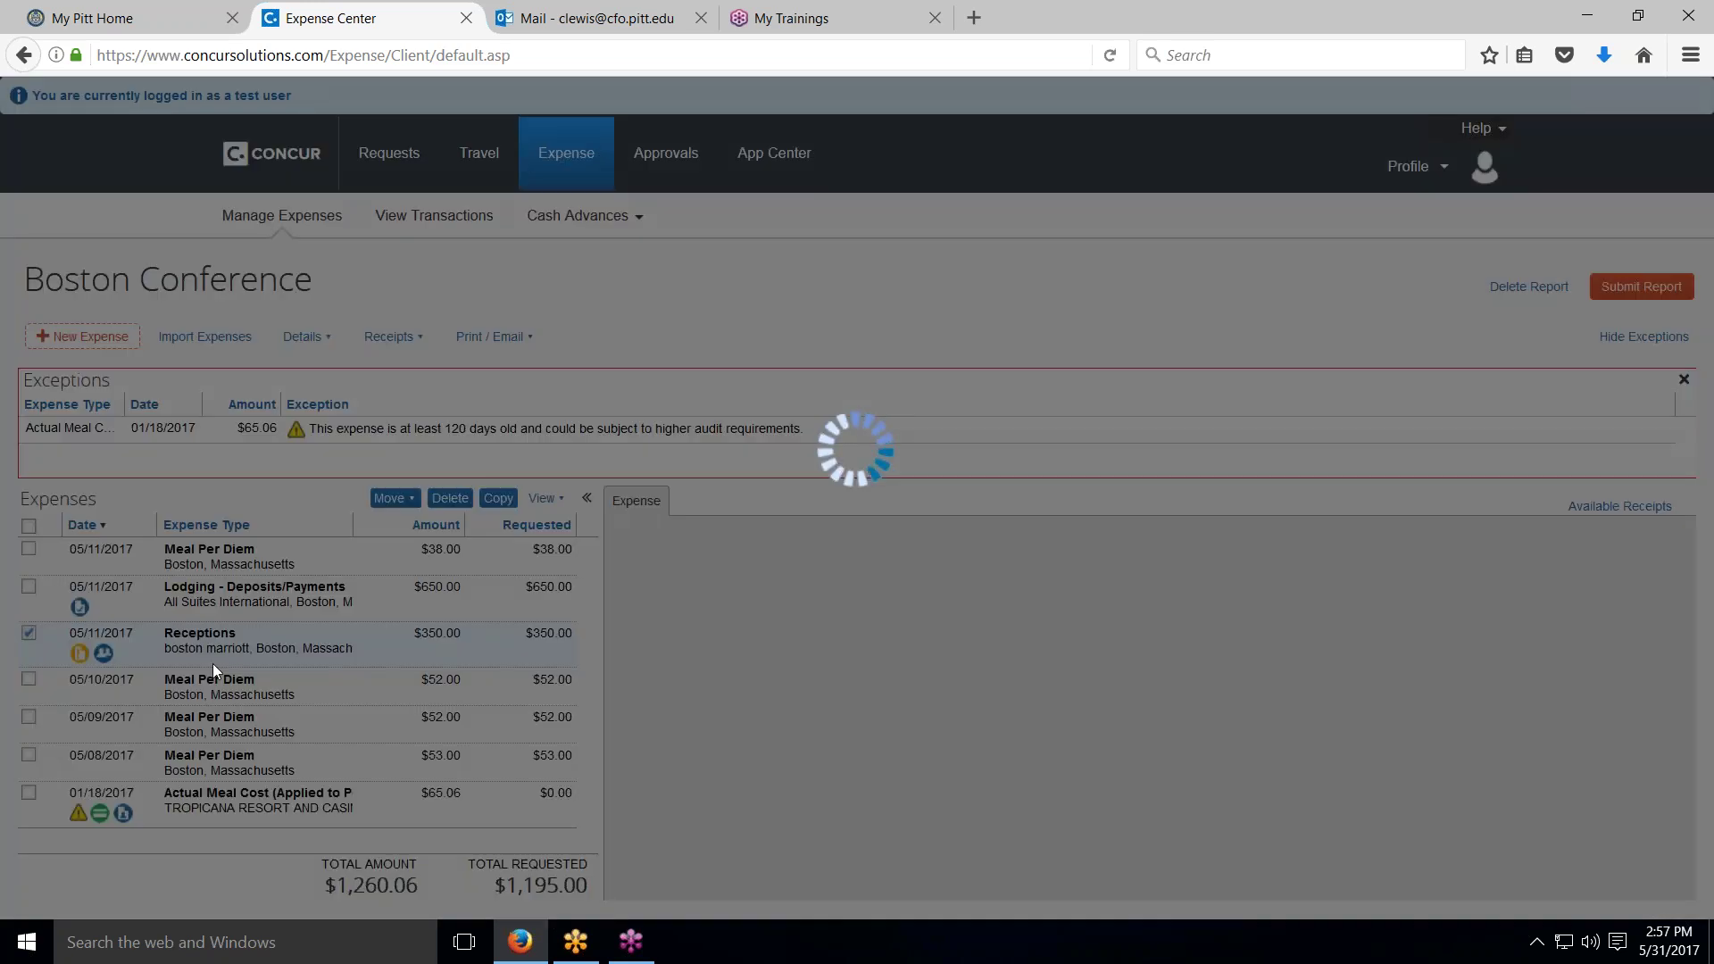
# Step: Remove the new investigator reception group attendee and confirm the removal
pyautogui.scroll(-1, 710, 737)
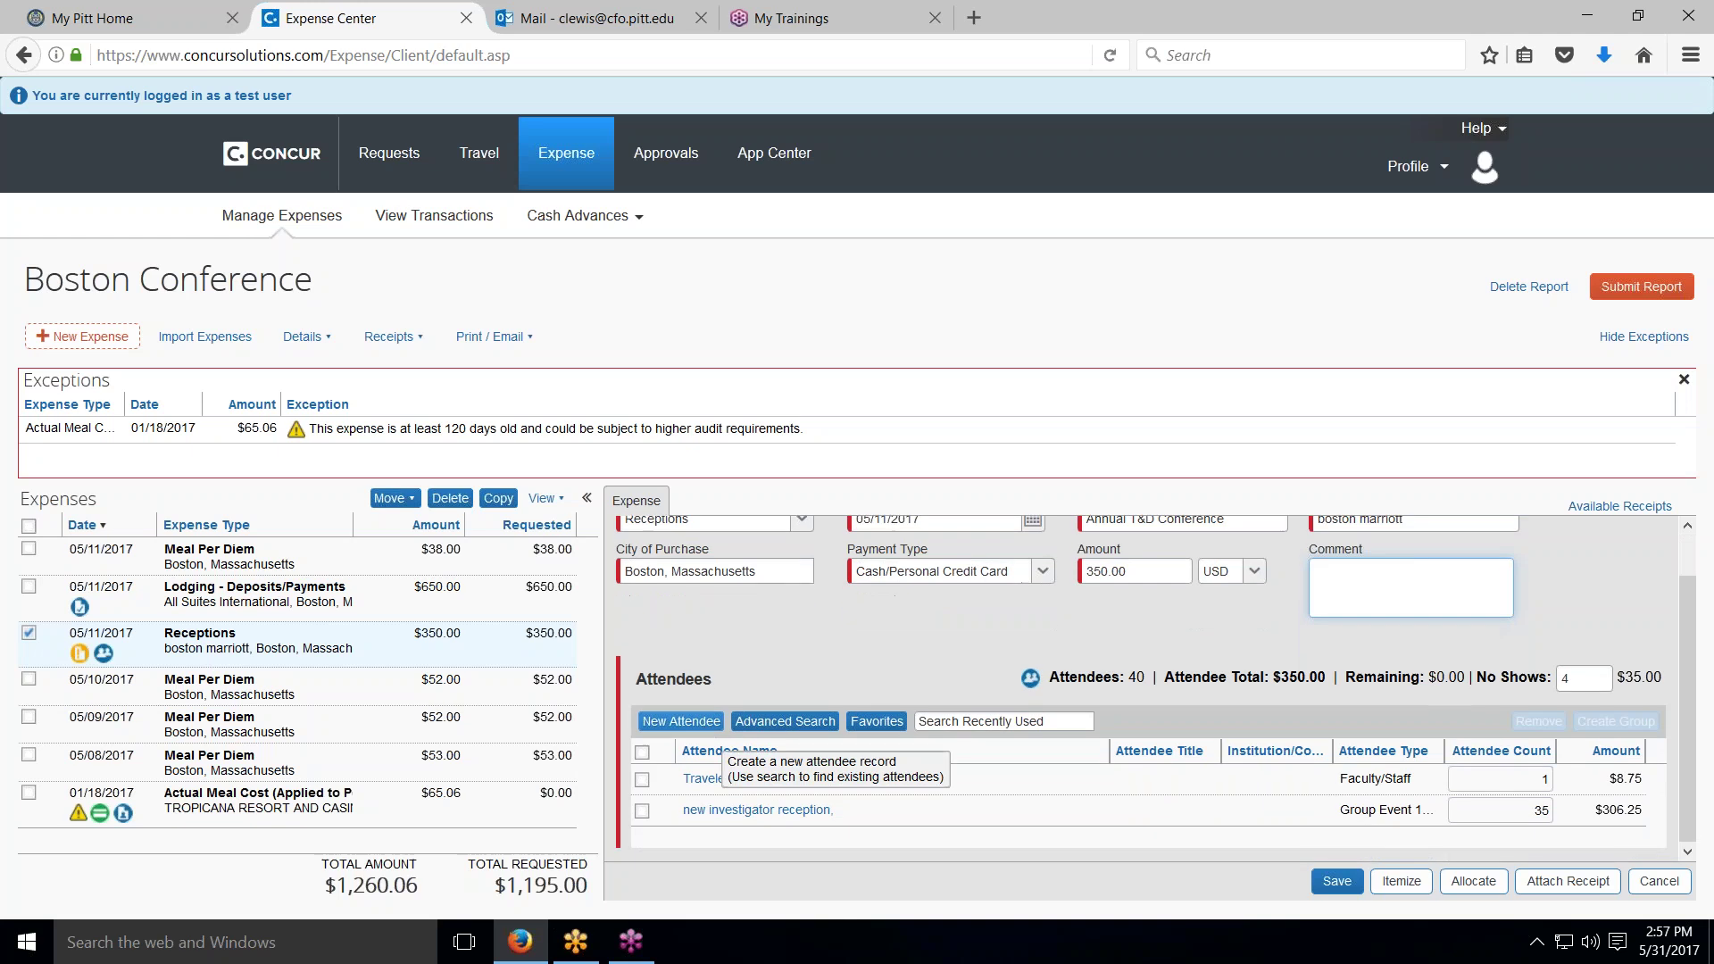
pyautogui.click(642, 812)
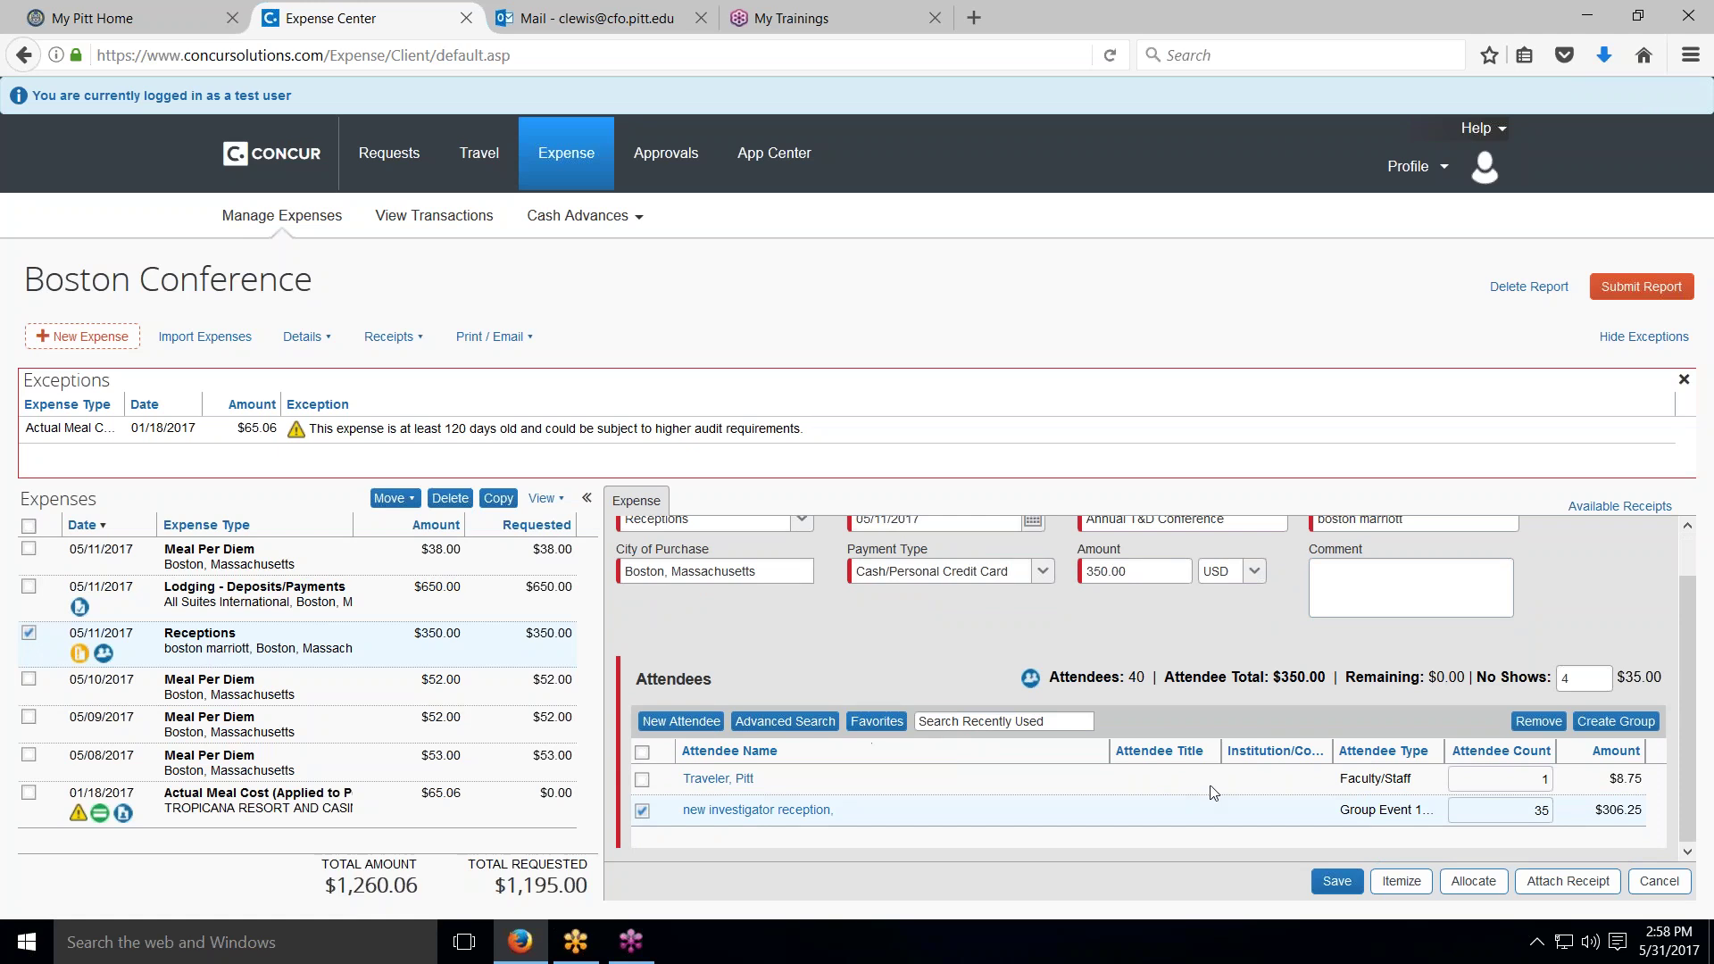
pyautogui.click(1528, 725)
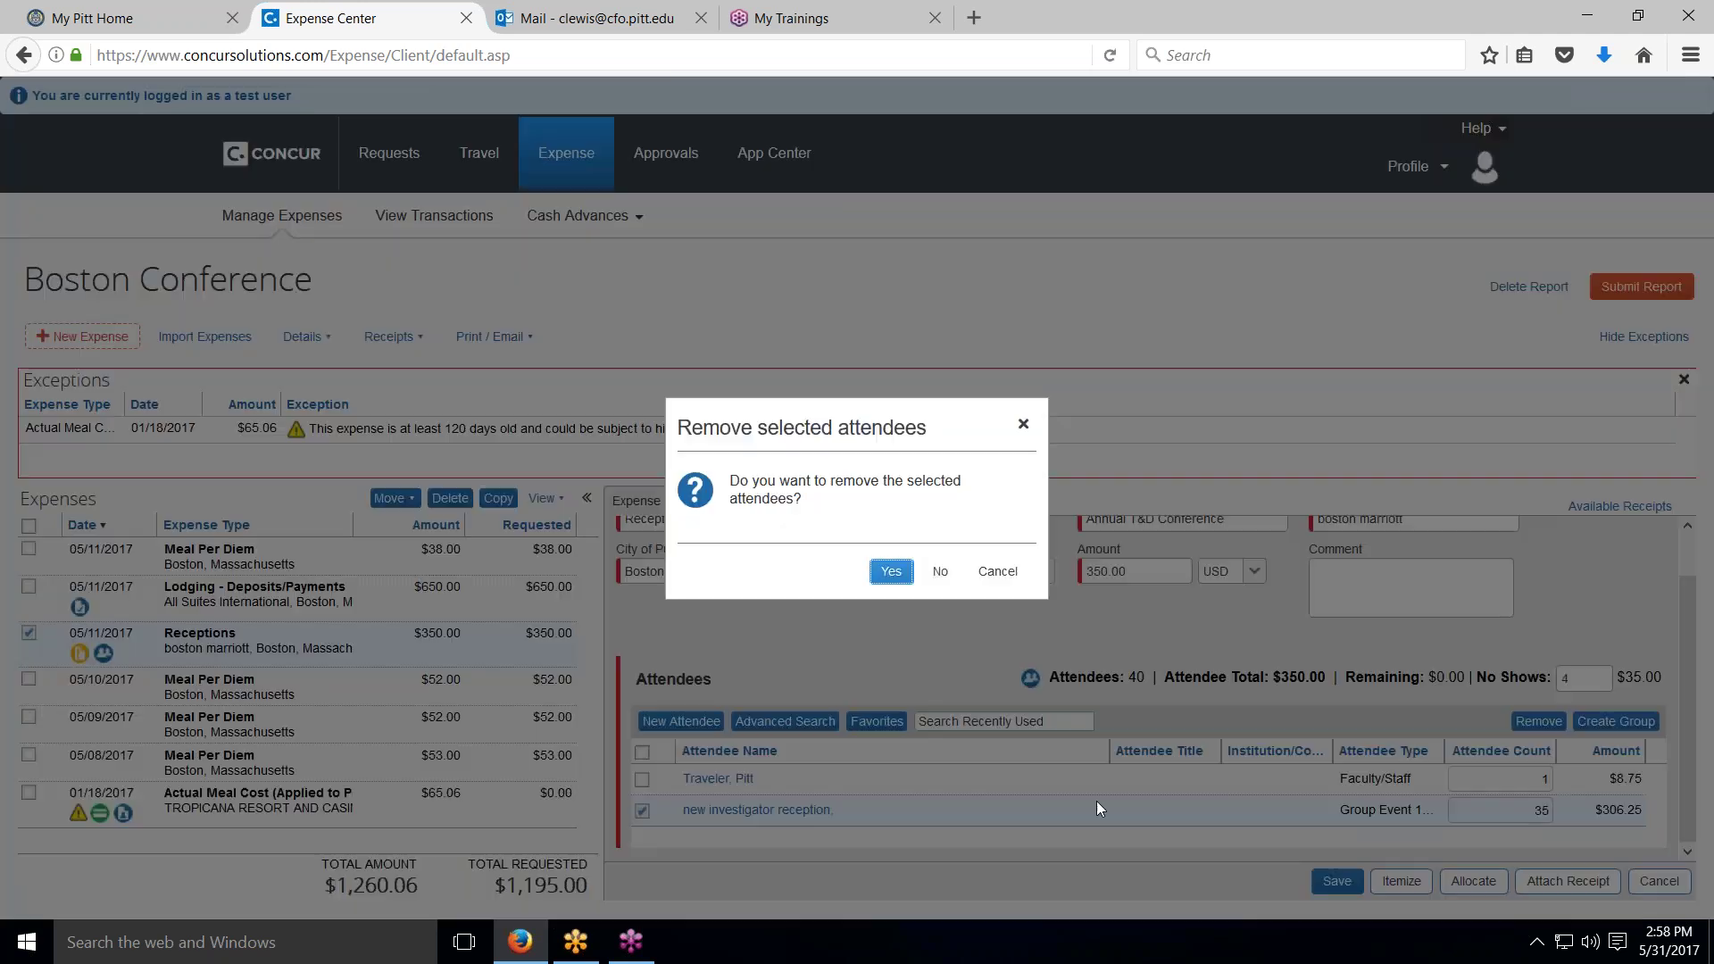
pyautogui.click(895, 575)
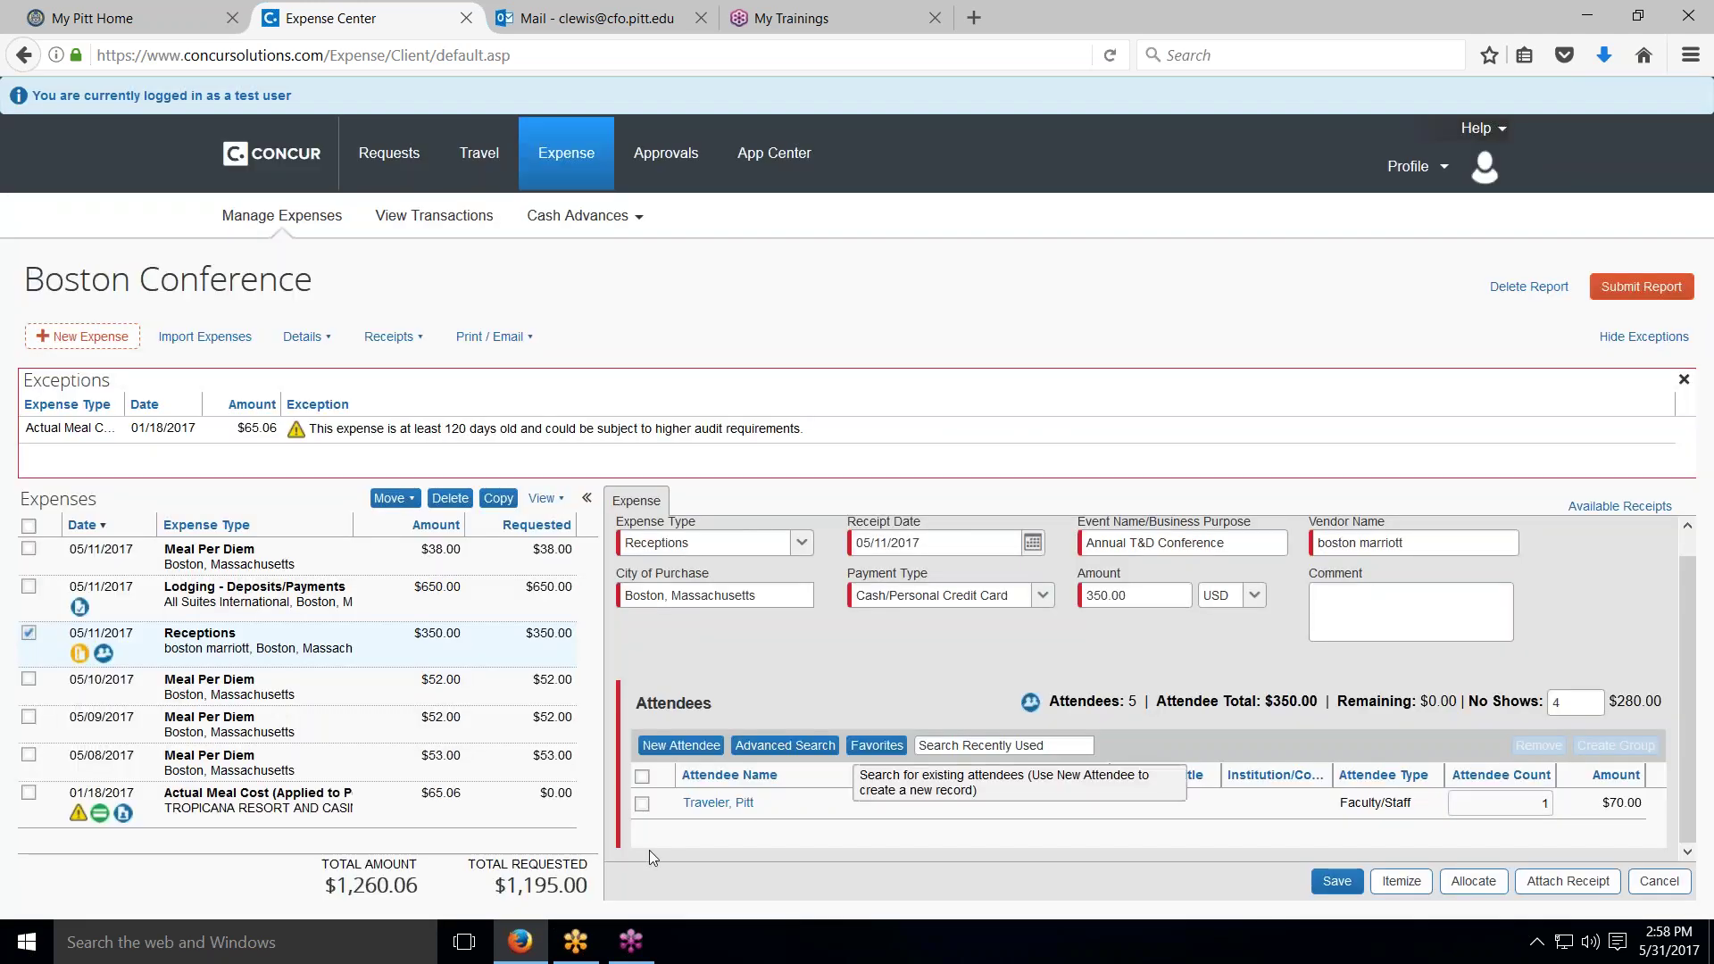
# Step: Add the three New PI's group members from Favorites to the Receptions expense, then start another expense
pyautogui.click(873, 746)
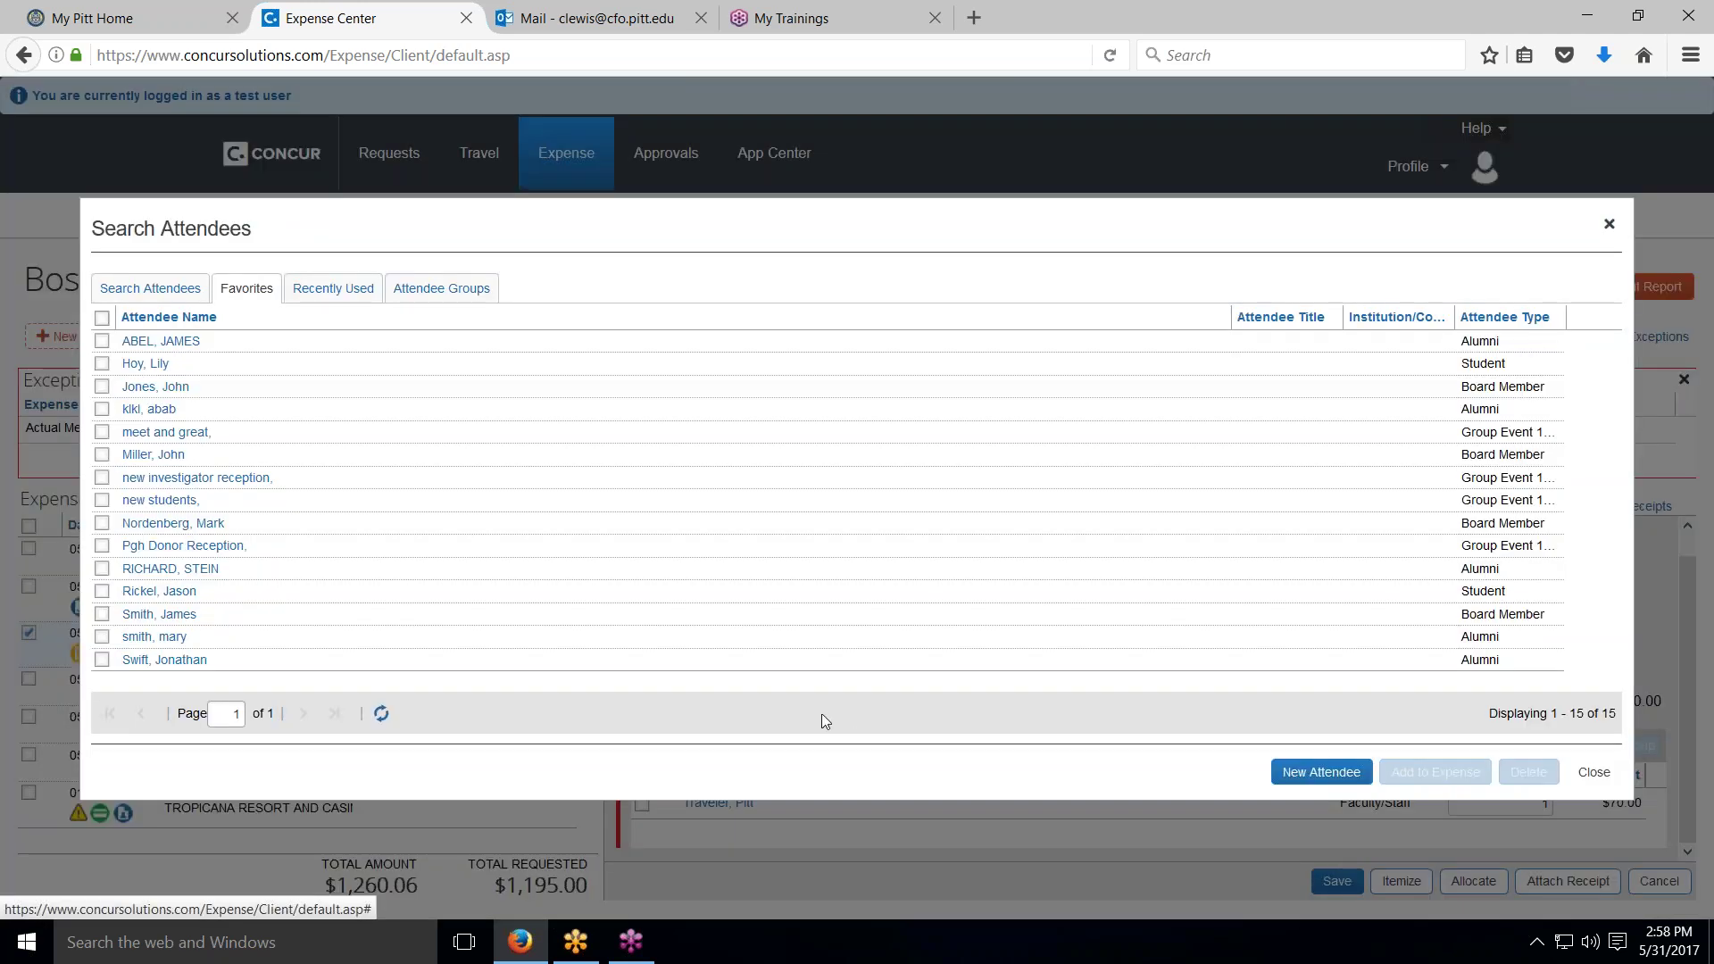
pyautogui.click(450, 292)
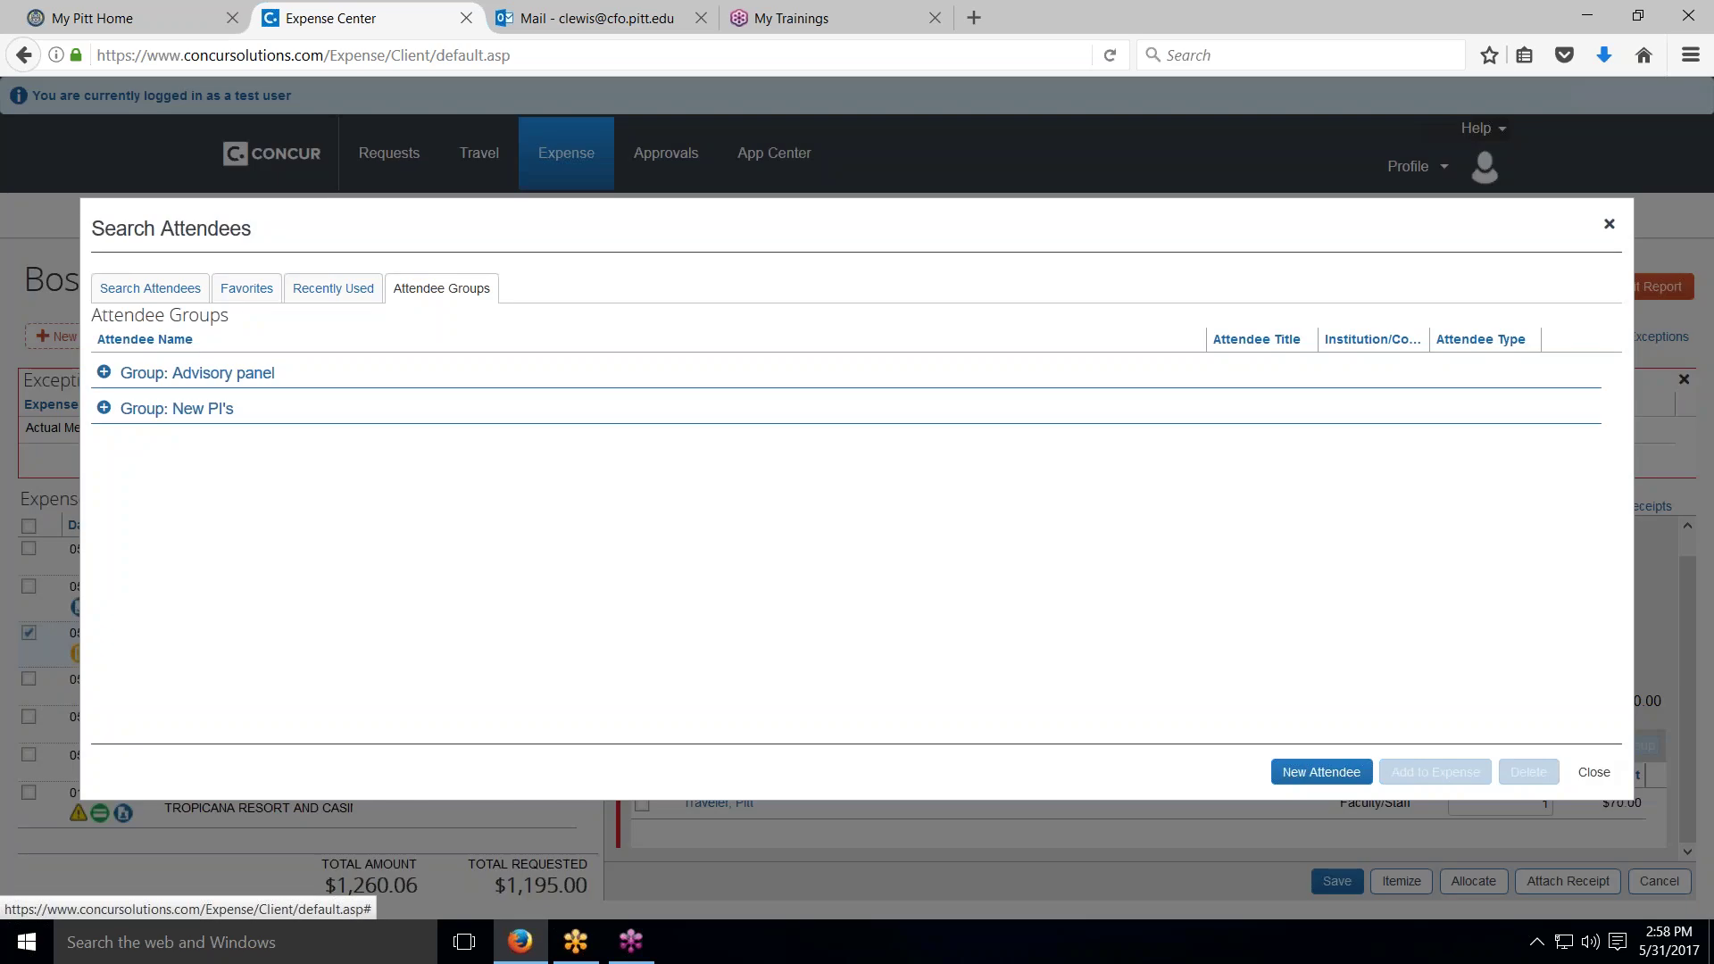
pyautogui.click(153, 413)
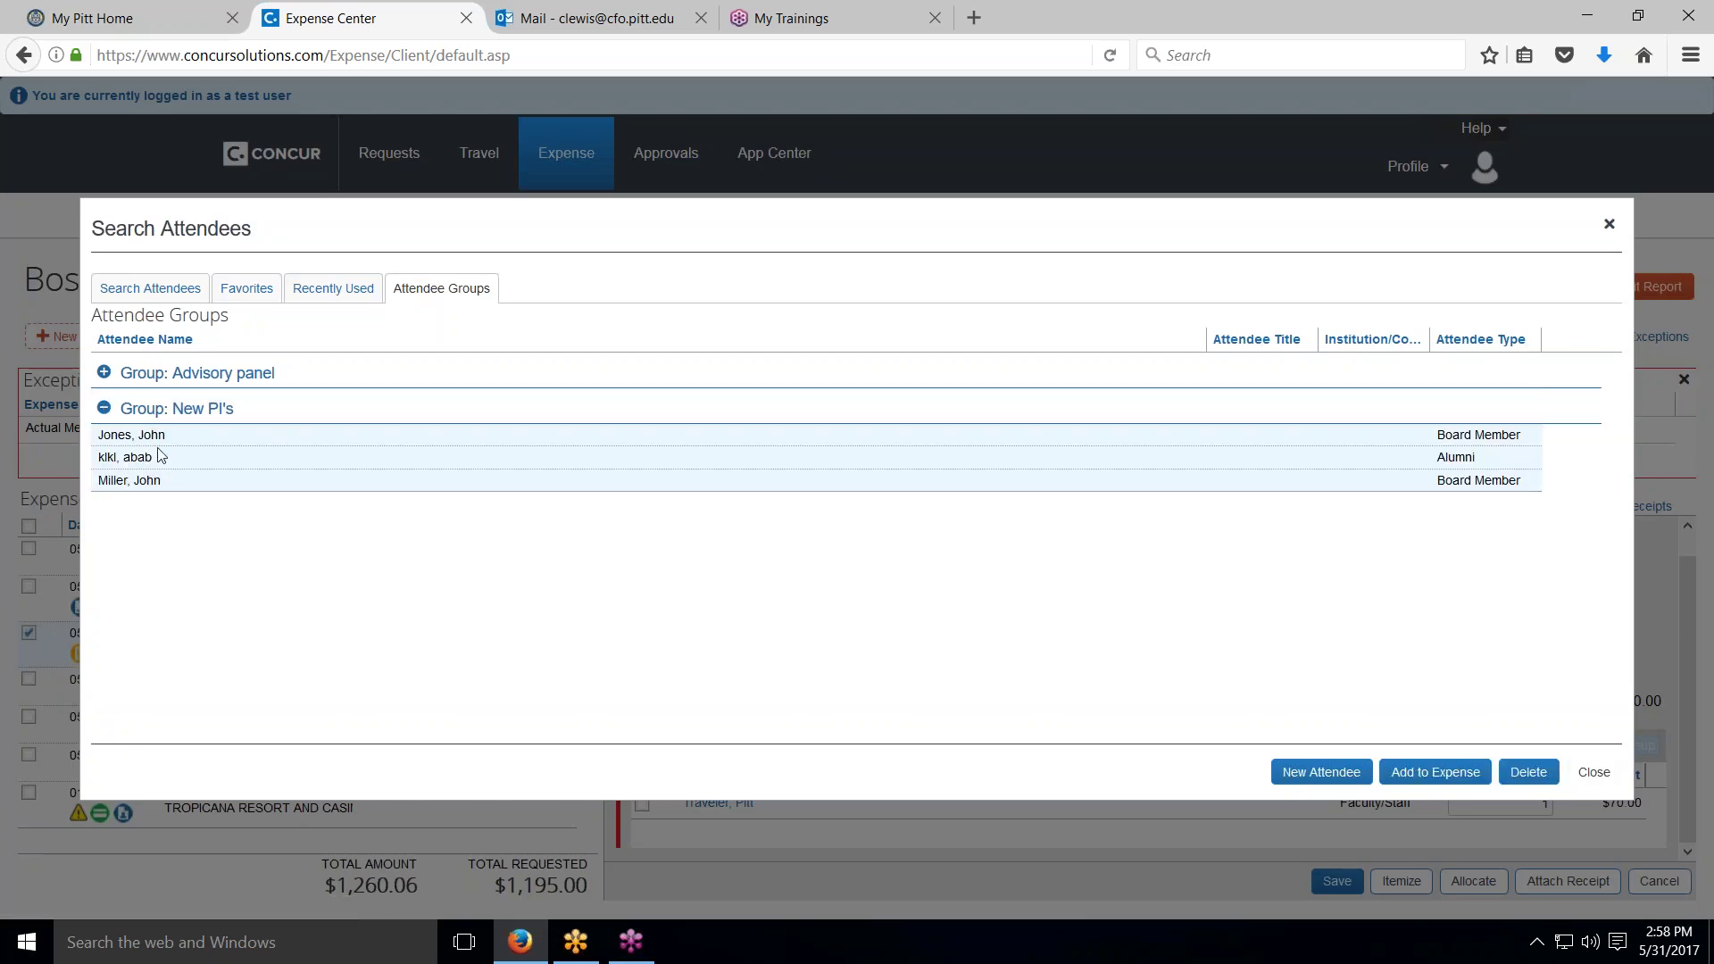
pyautogui.click(1415, 779)
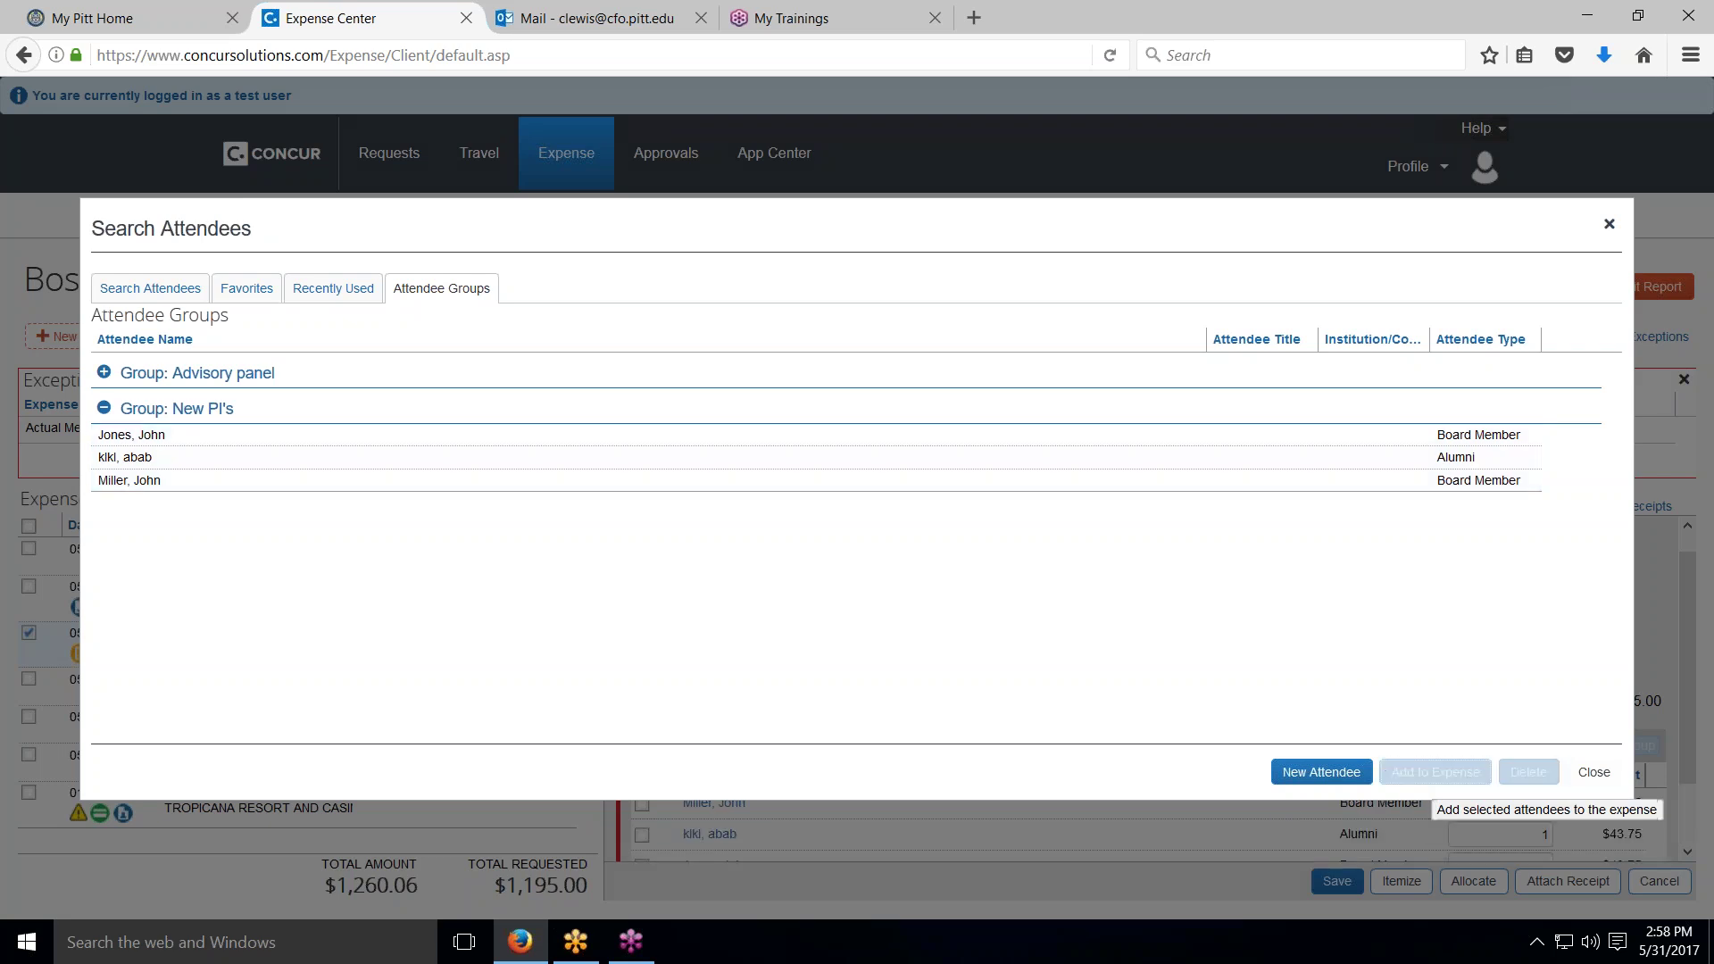
pyautogui.click(1594, 773)
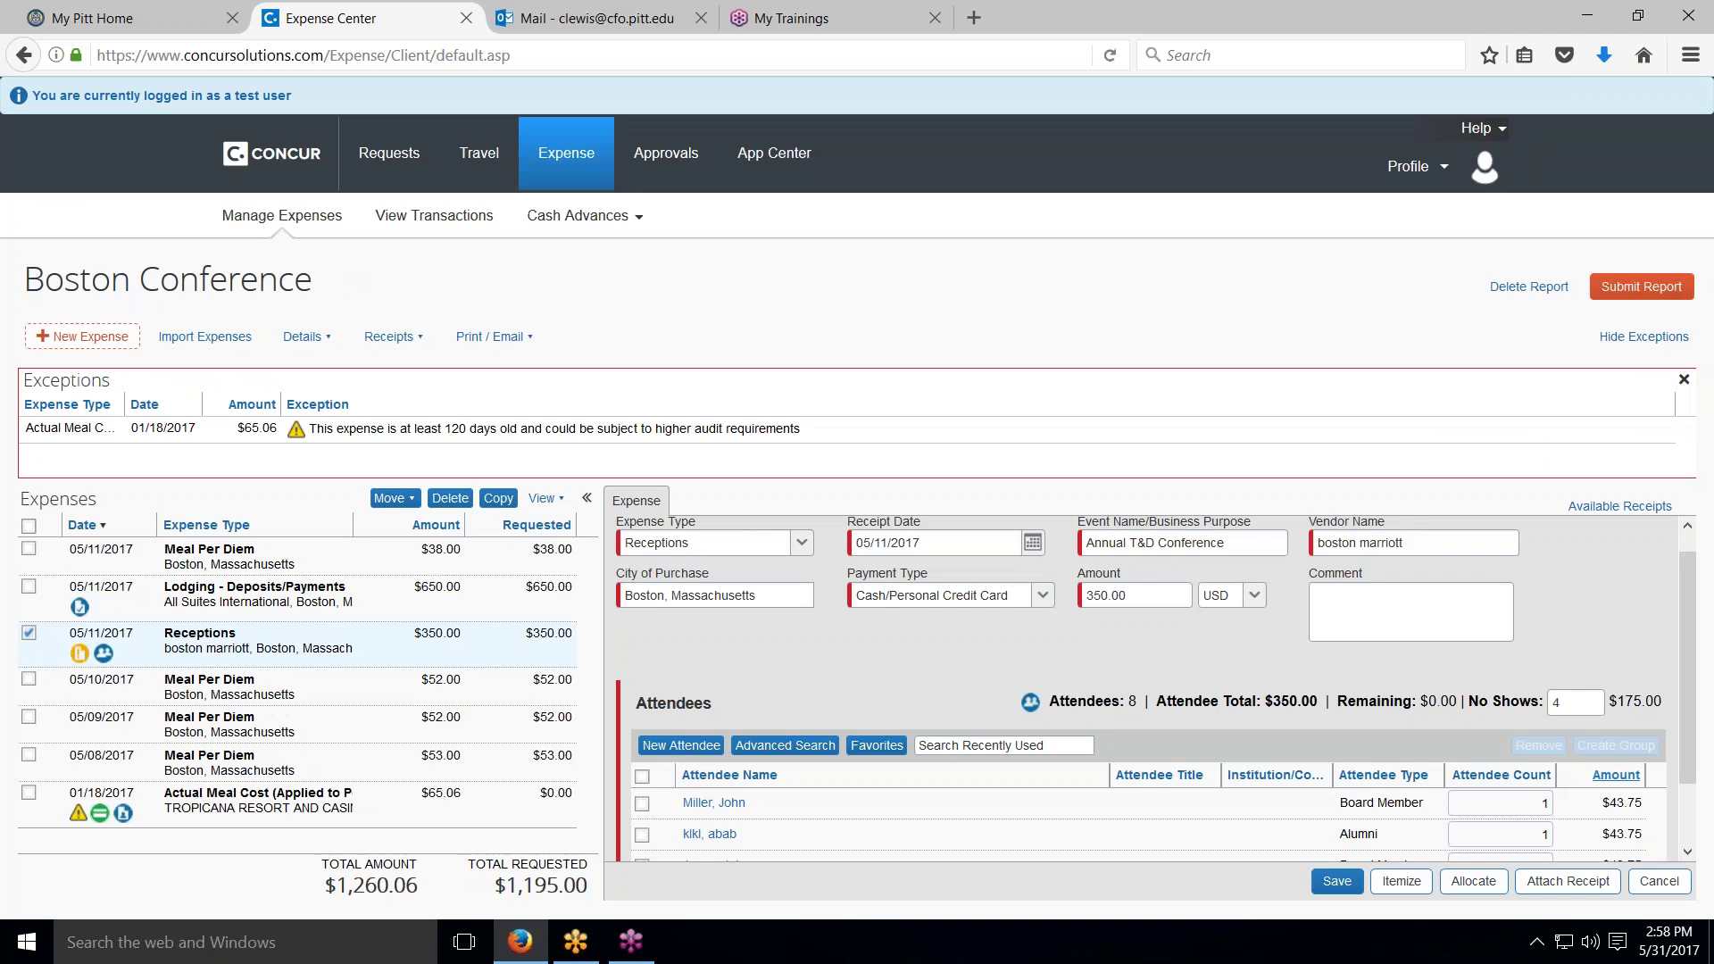
pyautogui.scroll(-2, 1100, 834)
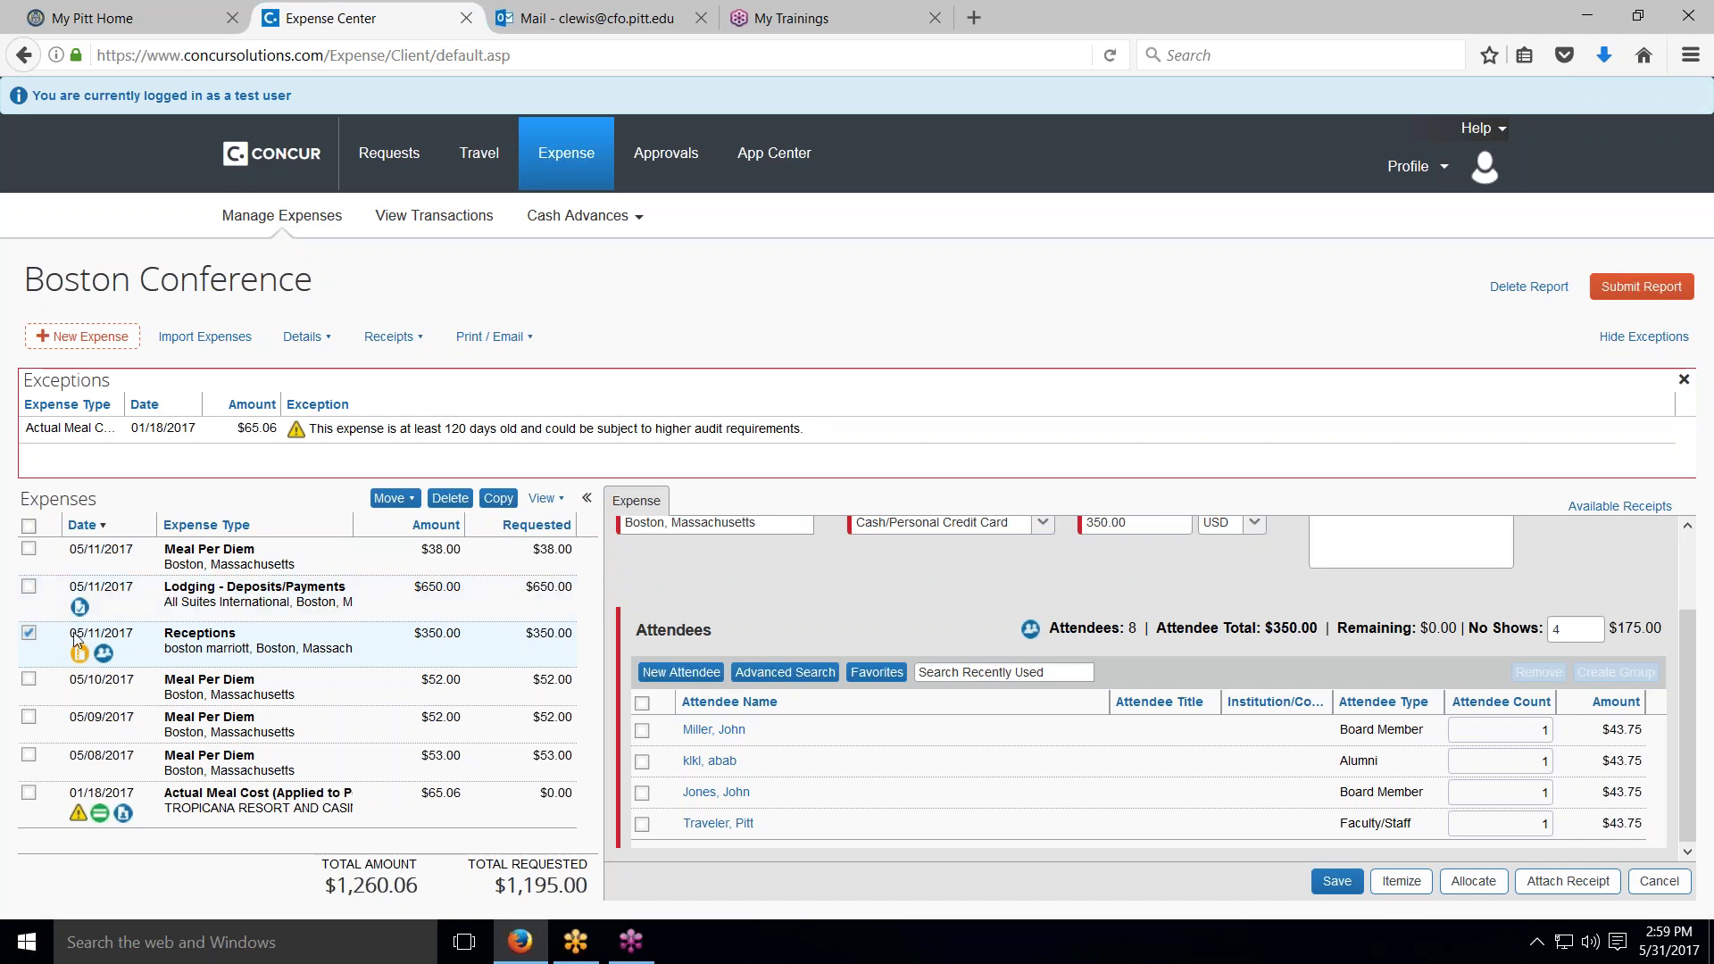
pyautogui.click(29, 633)
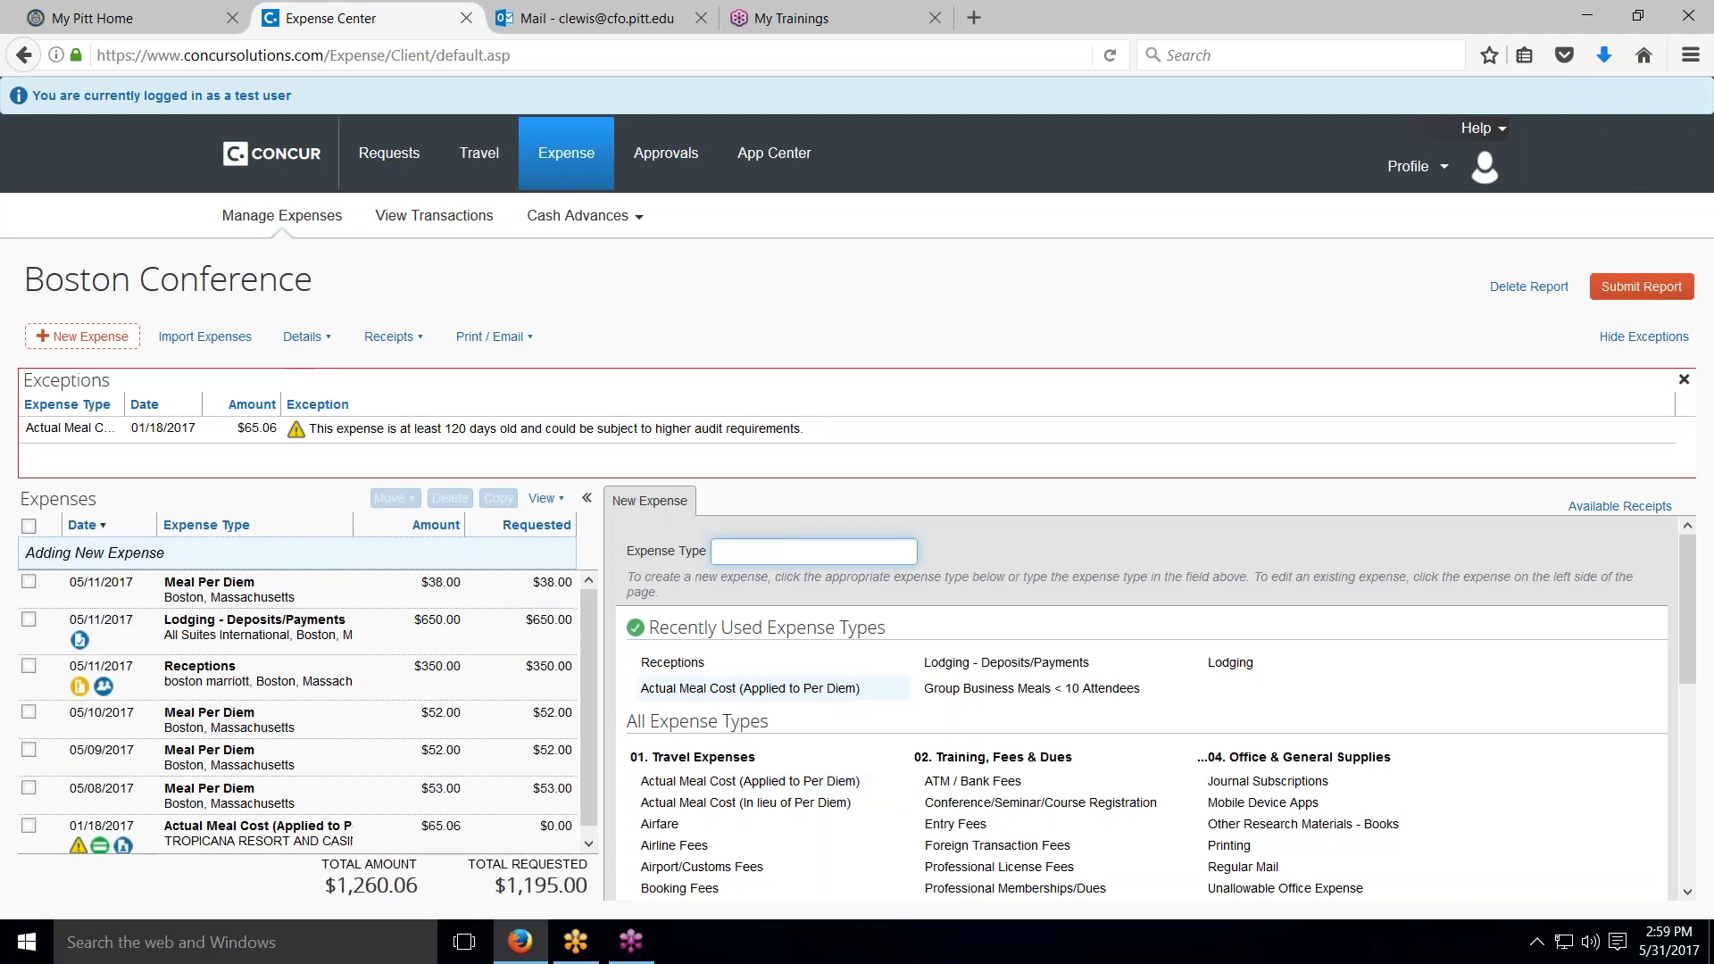
# Step: Choose Mileage - Personal Car, starting at the home address with Pittsburgh International Airport as destination
pyautogui.press('Down')
pyautogui.press('Down')
pyautogui.press('Down')
pyautogui.press('Down')
pyautogui.press('Down')
pyautogui.press('Down')
pyautogui.press('Down')
pyautogui.press('Down')
pyautogui.press('Down')
pyautogui.press('Down')
pyautogui.press('Down')
pyautogui.press('Down')
pyautogui.press('Down')
pyautogui.press('Down')
pyautogui.press('Down')
pyautogui.press('Down')
pyautogui.press('Down')
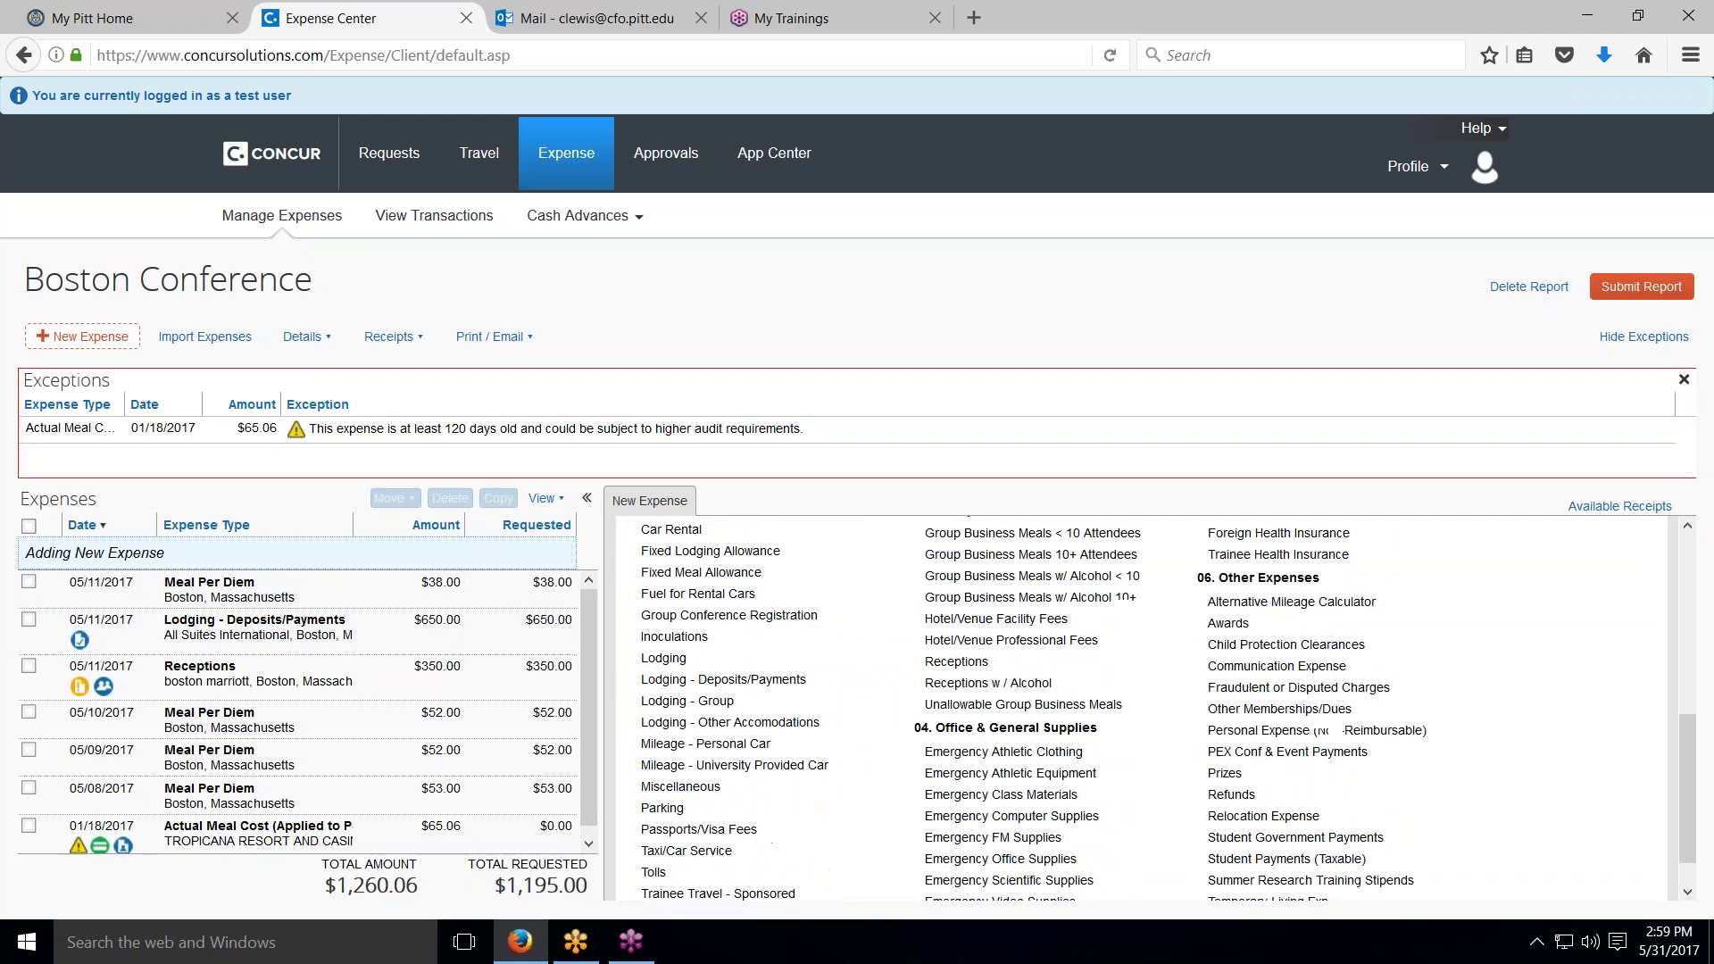
pyautogui.click(711, 713)
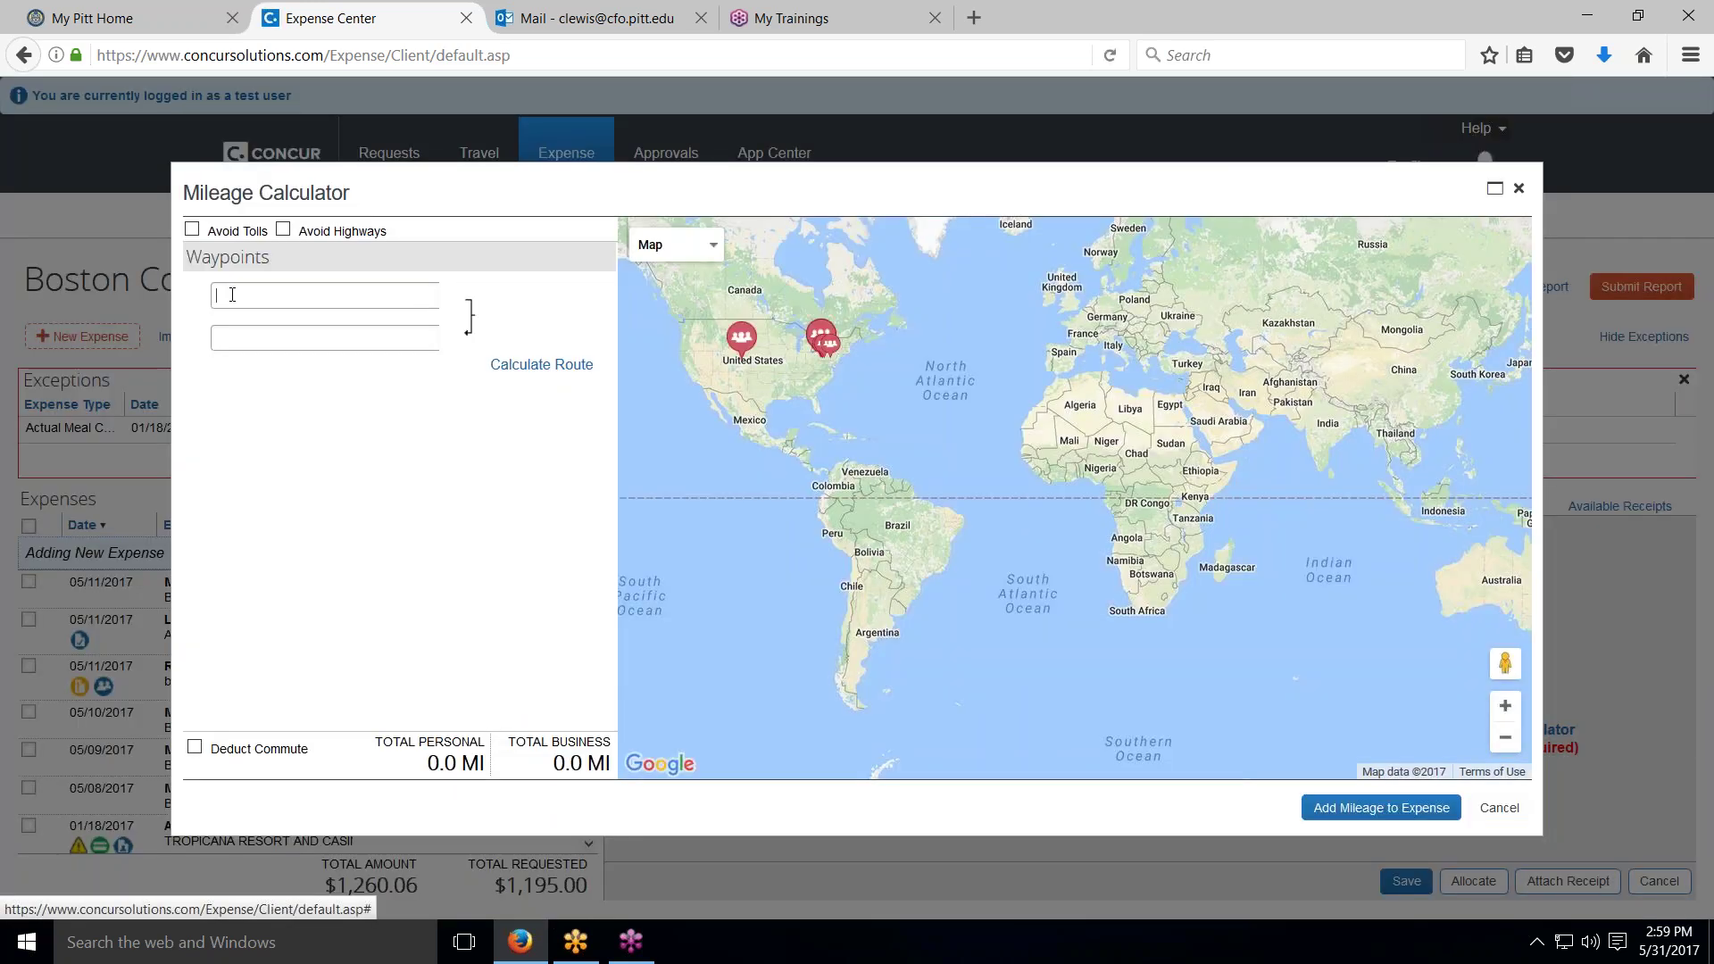
pyautogui.click(233, 296)
pyautogui.write('1')
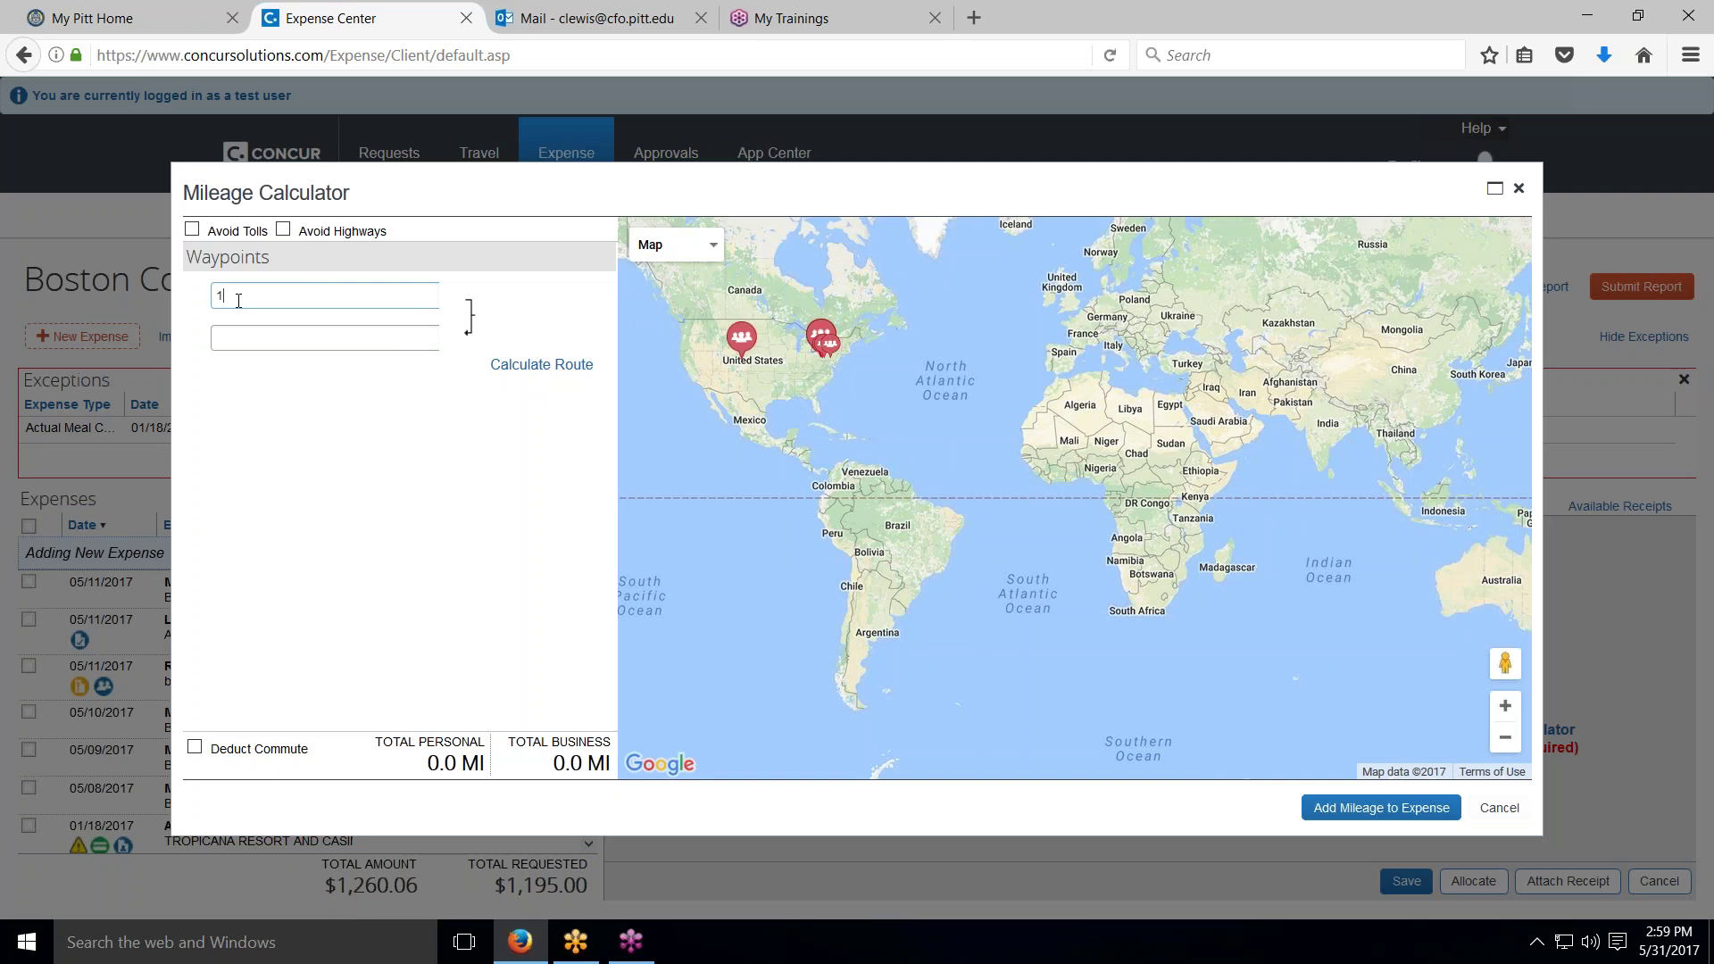
pyautogui.write('15')
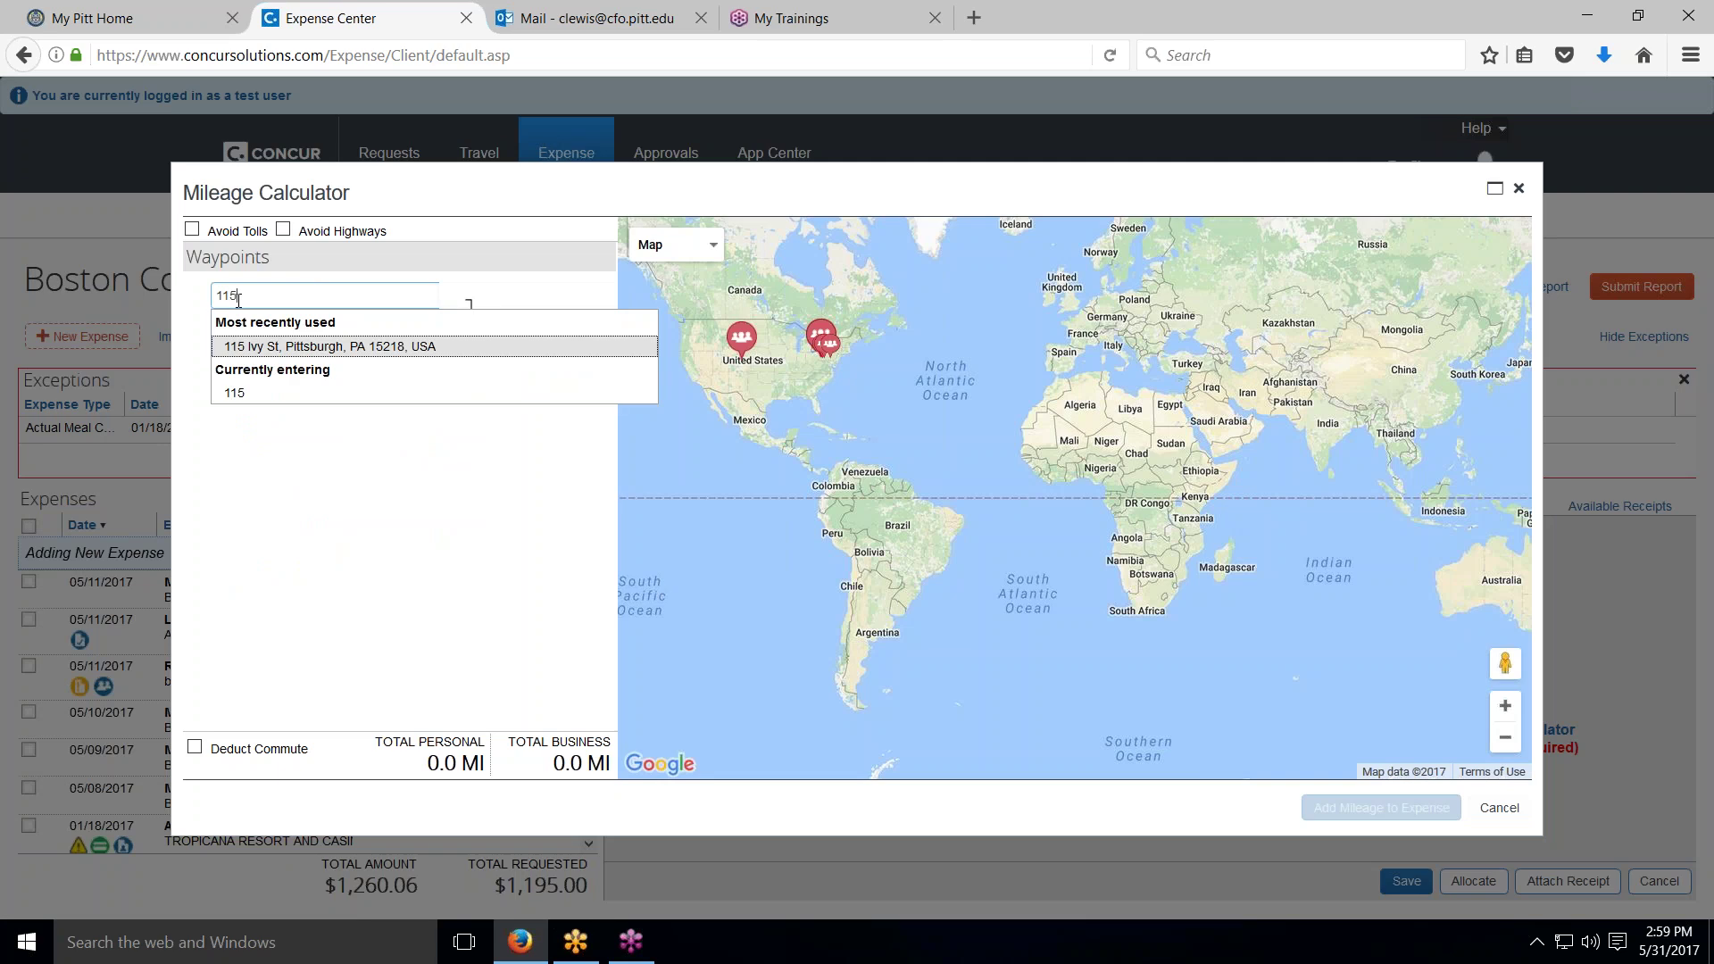
pyautogui.click(271, 350)
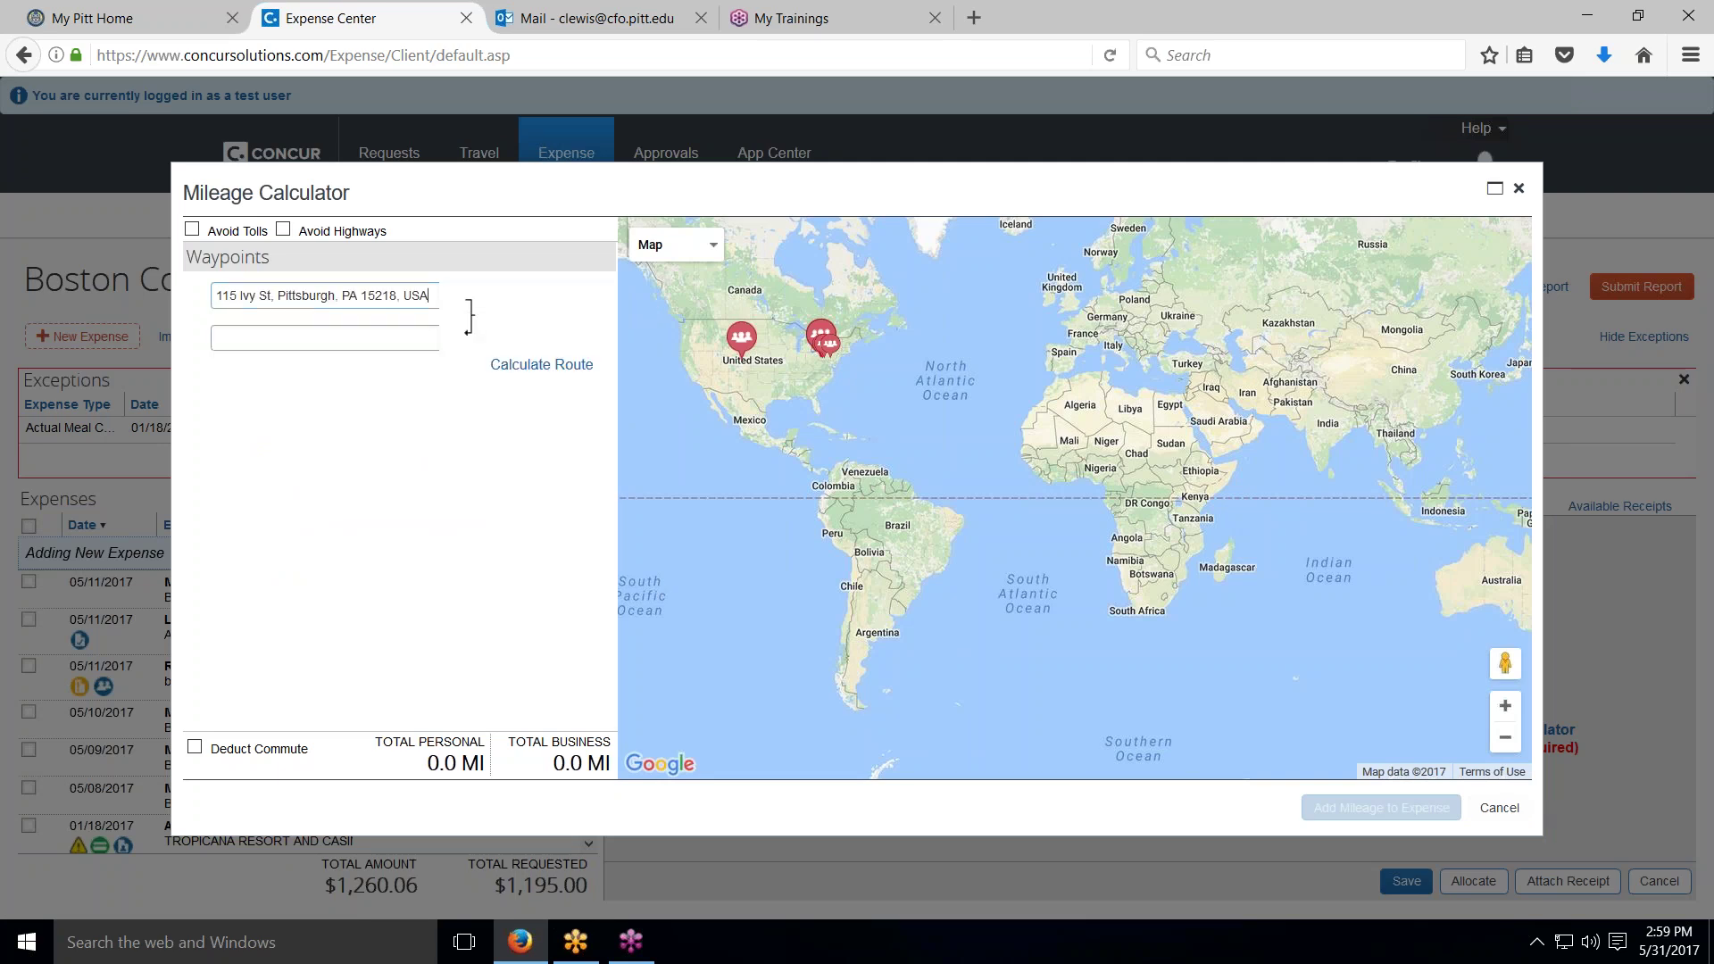
pyautogui.click(270, 339)
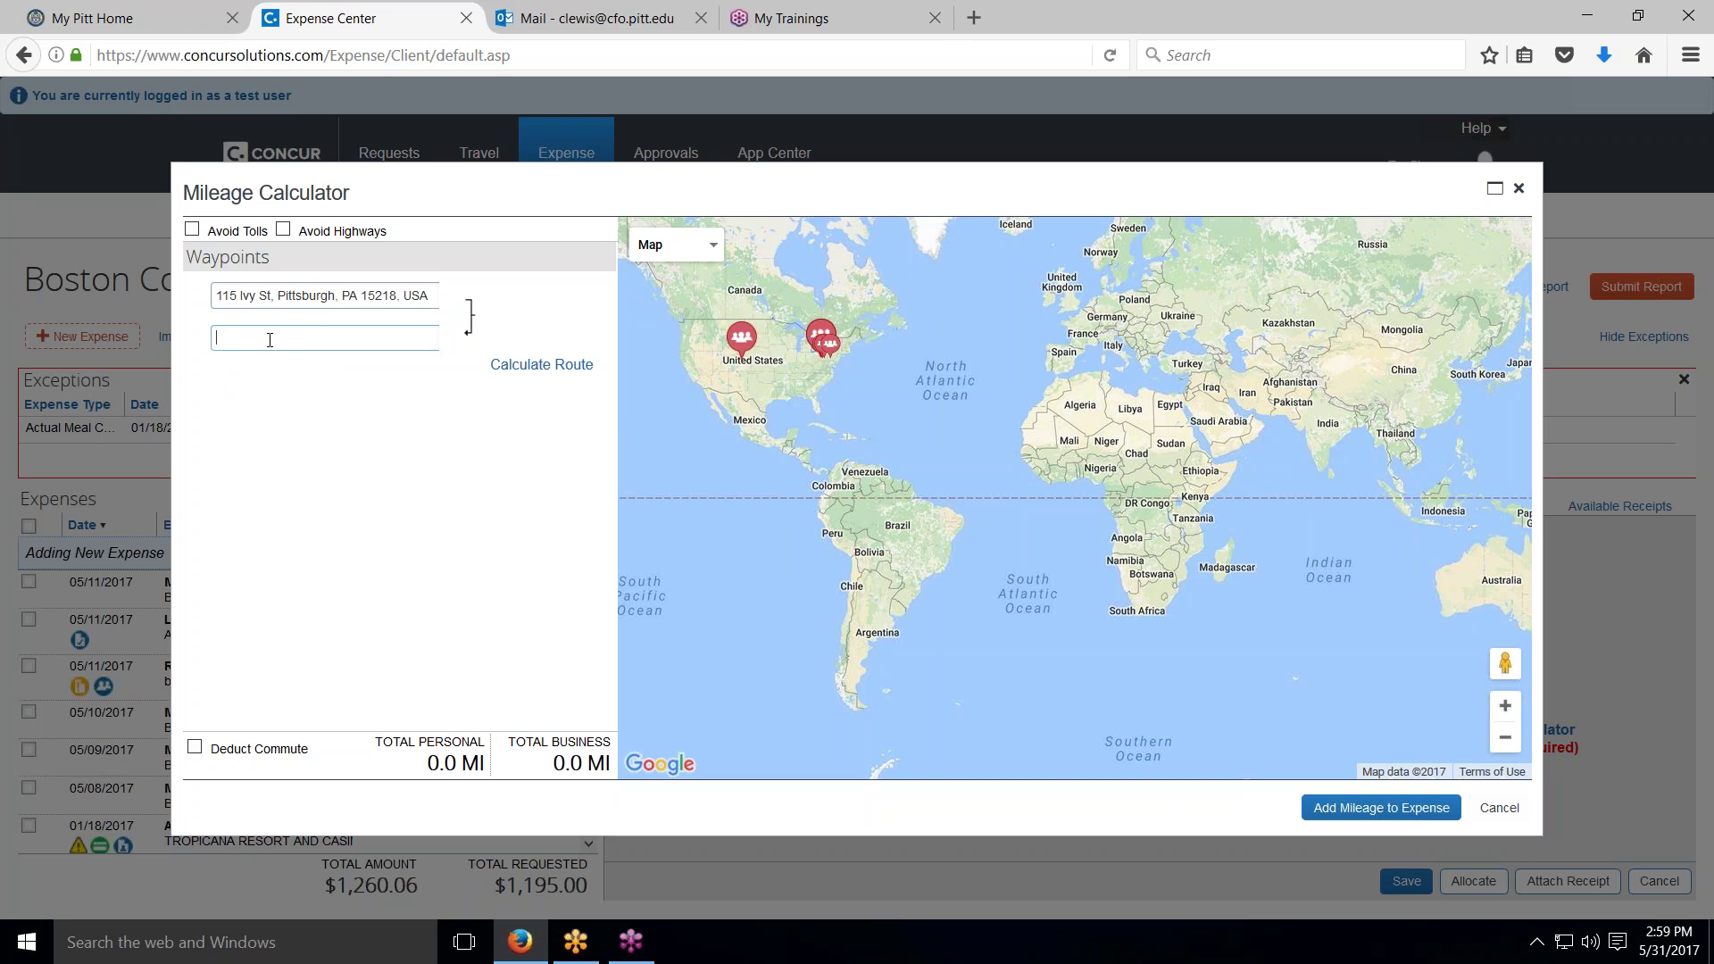
pyautogui.write('pitts')
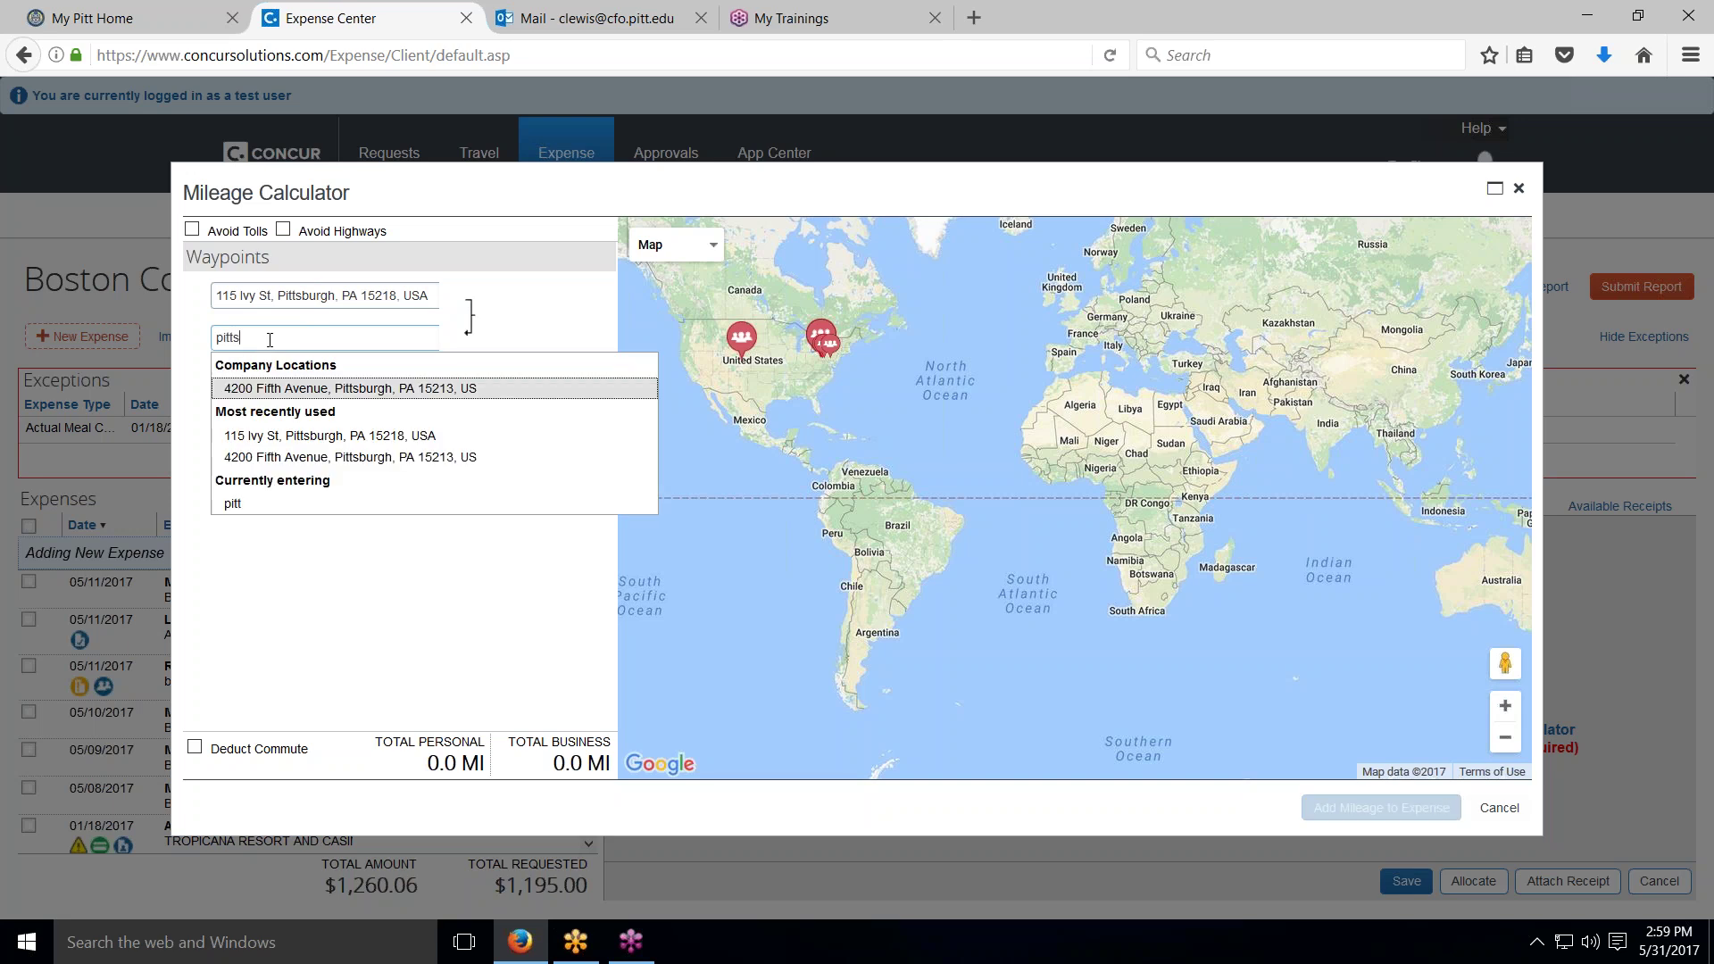
pyautogui.write('burgh ')
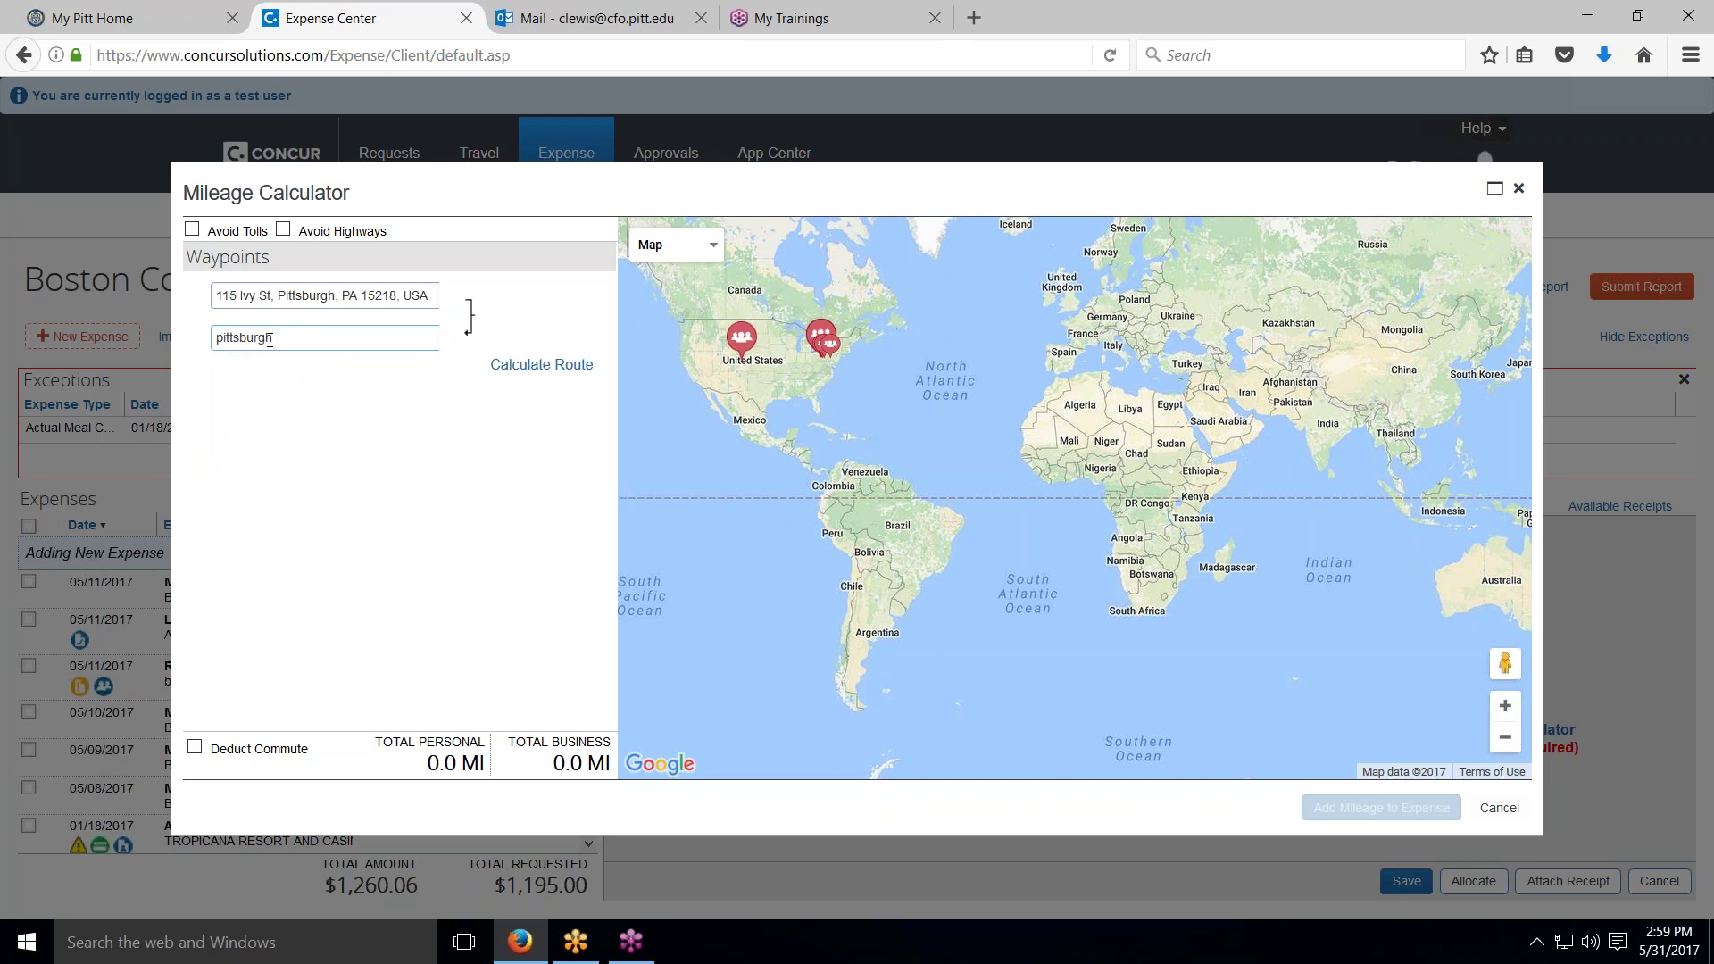
pyautogui.write('International airport')
# Step: Calculate the 47.3-mile round trip and deduct commute both ways, leaving 35.9 business miles
pyautogui.click(542, 364)
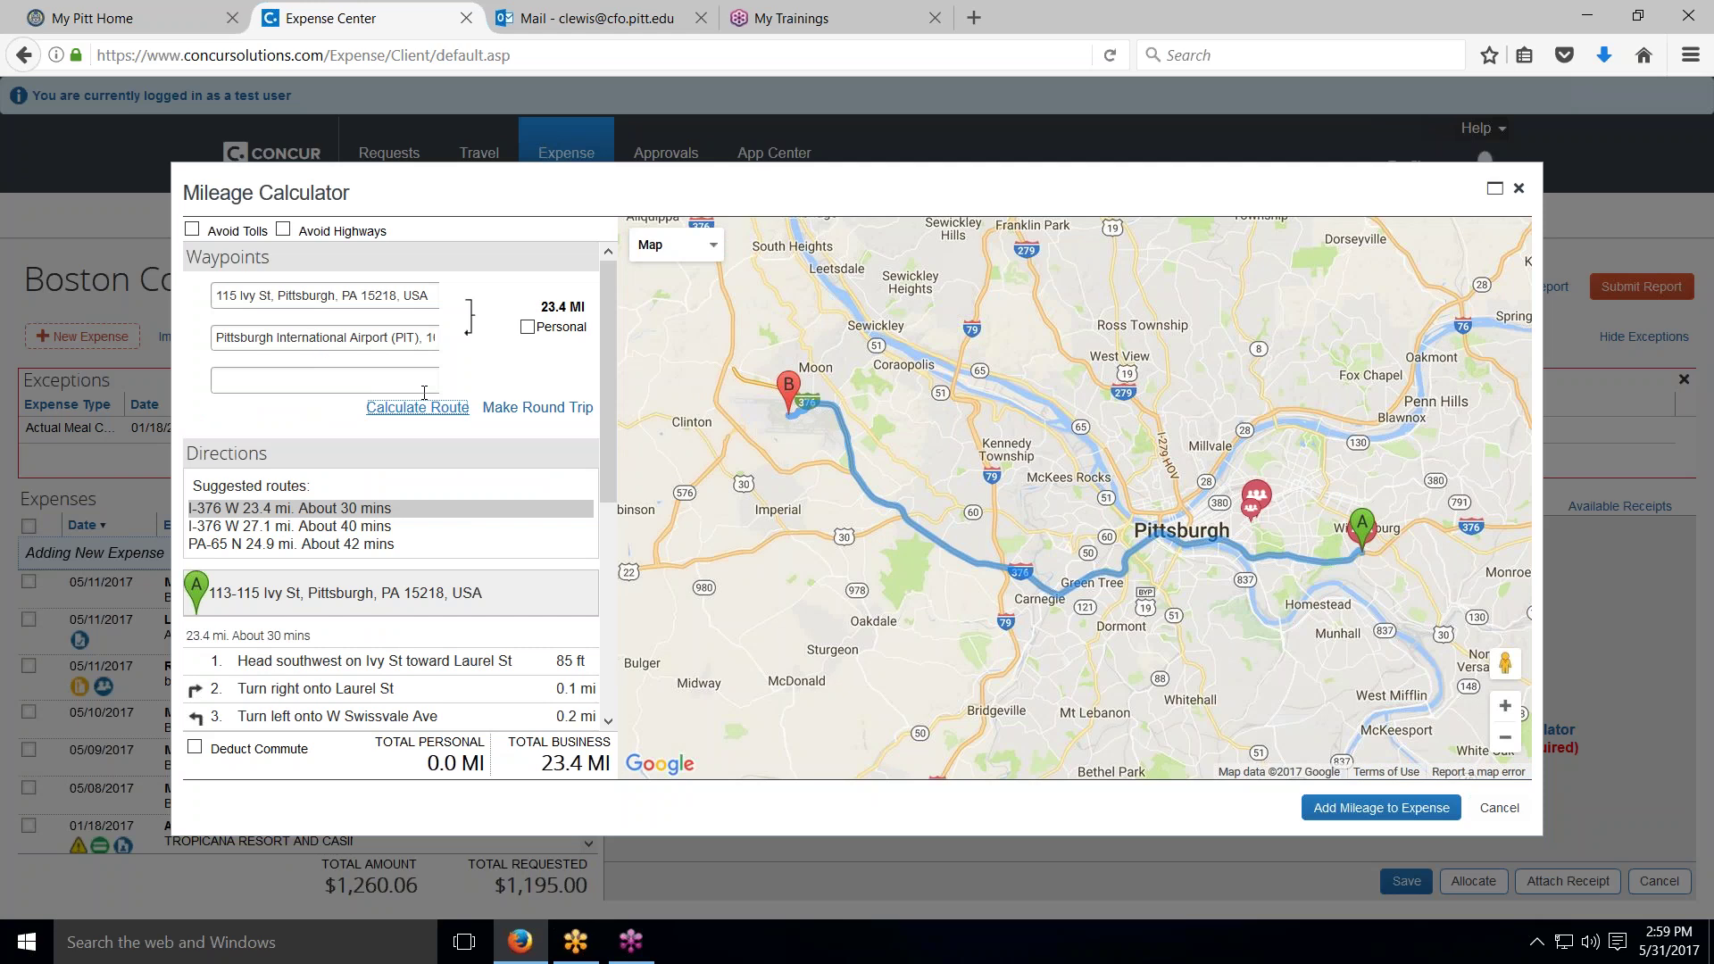
pyautogui.click(527, 409)
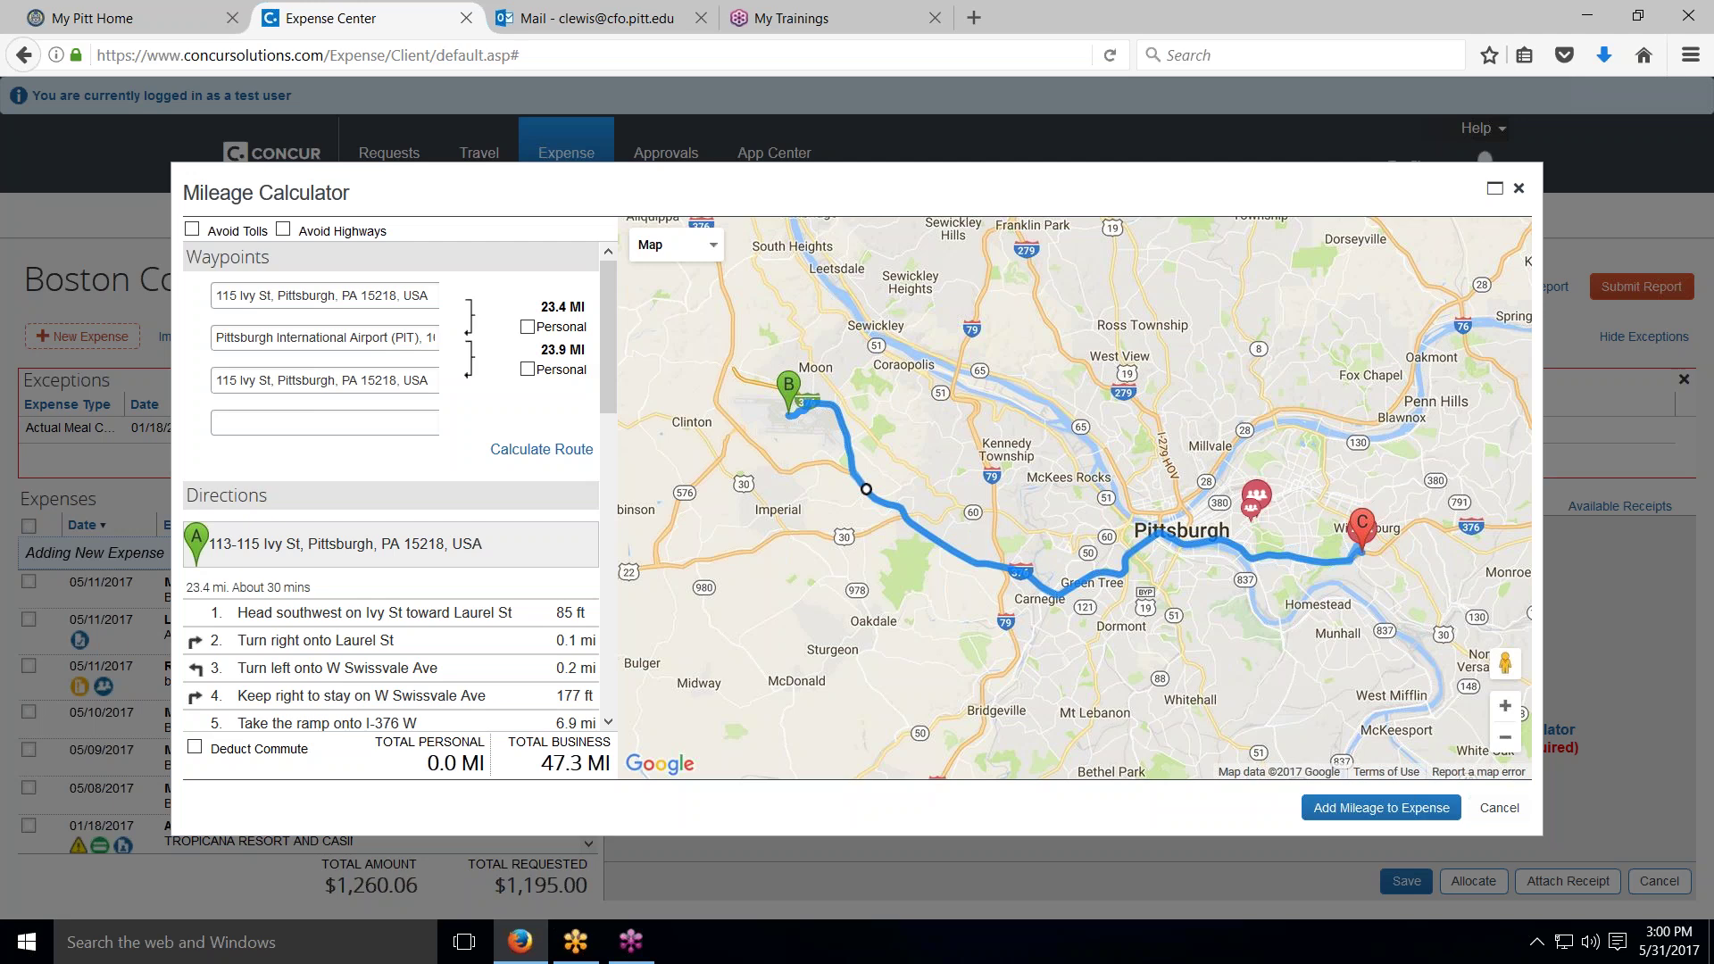
pyautogui.click(196, 747)
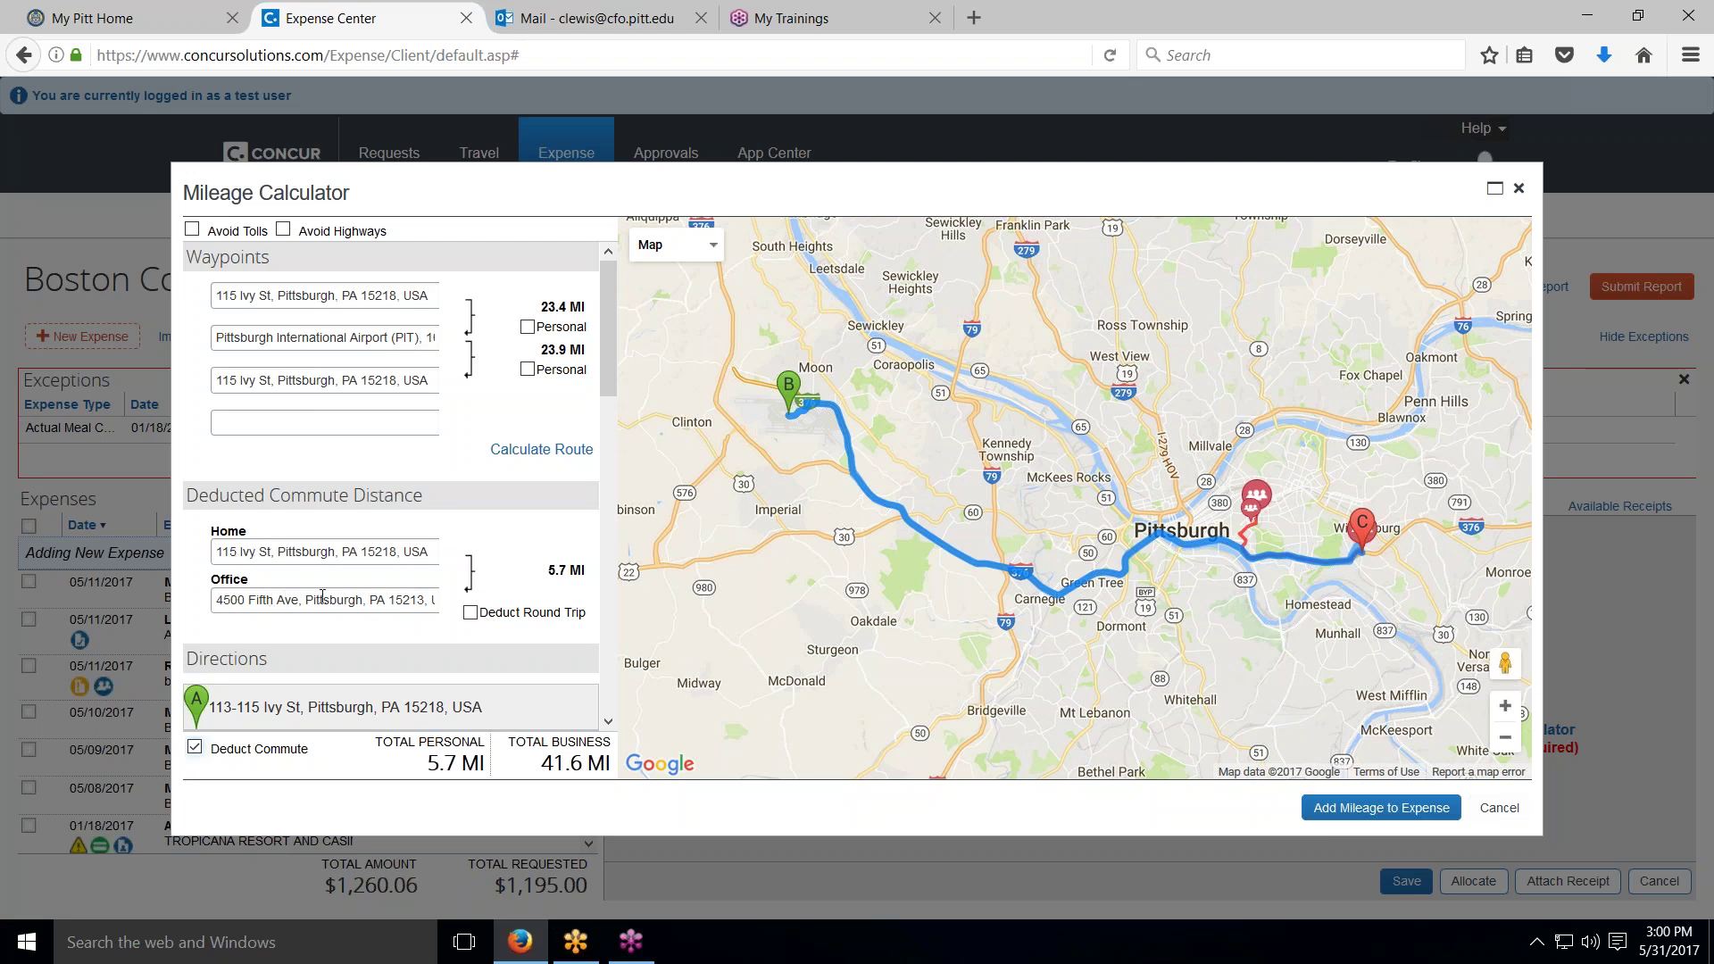
pyautogui.click(470, 615)
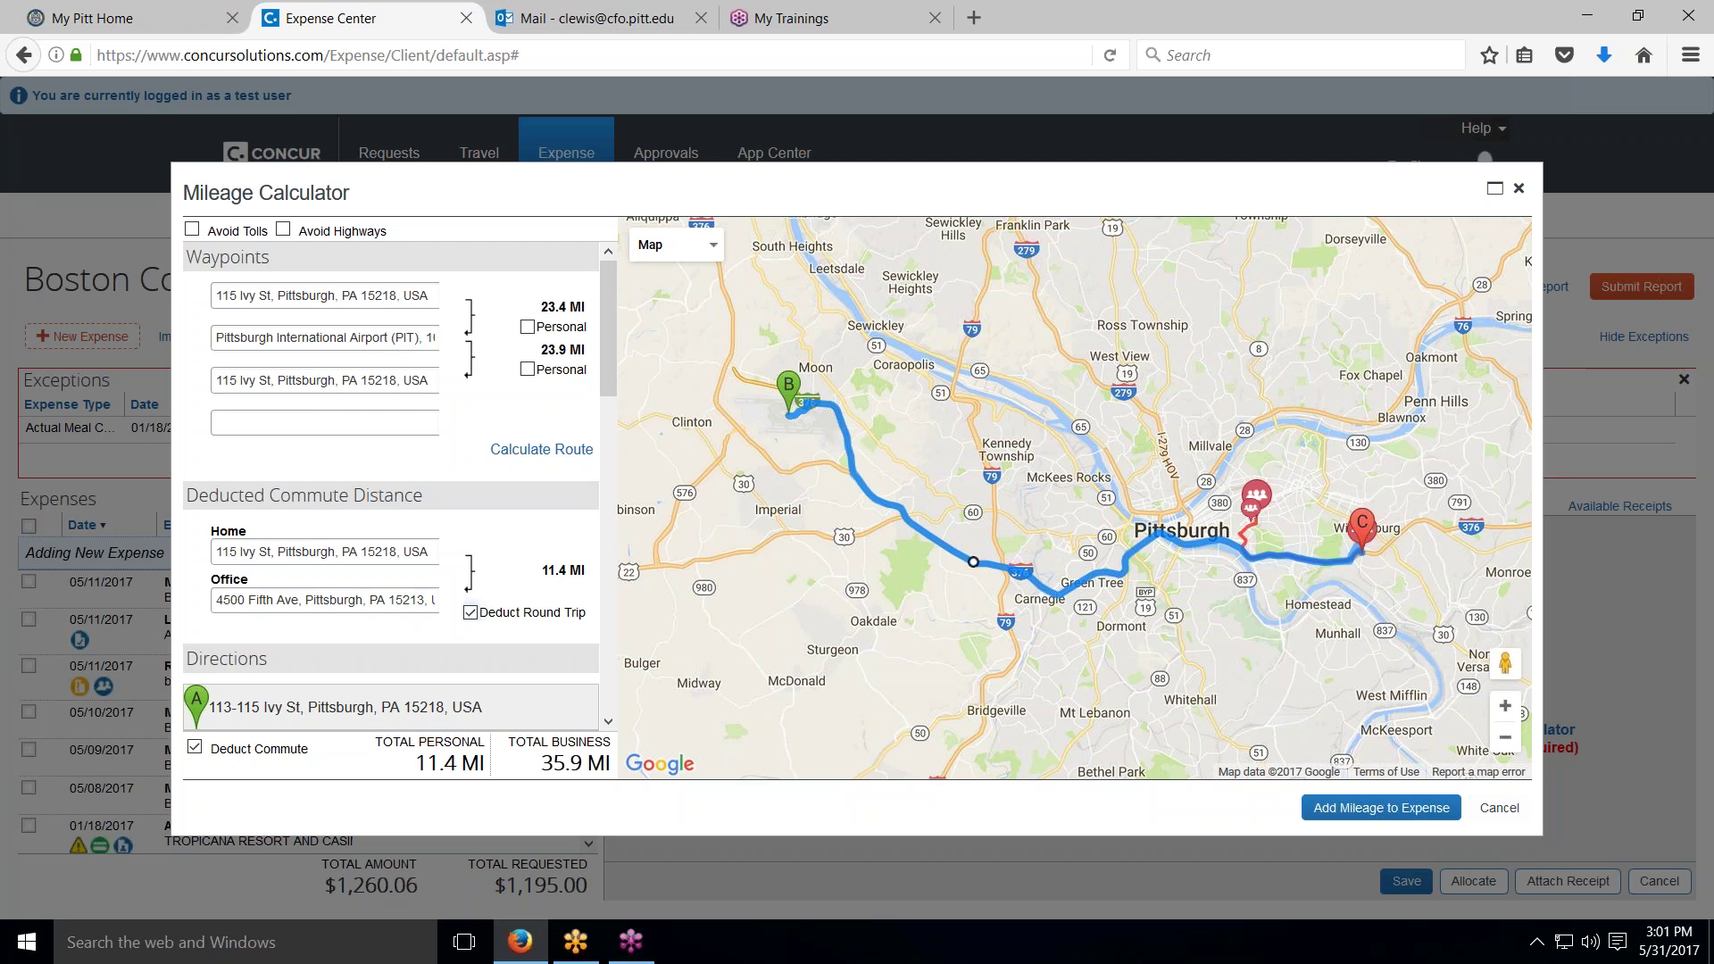
# Step: Add the 36-mile personal-car mileage expense dated 05/08/2017 and save it ($19.26)
pyautogui.click(1335, 808)
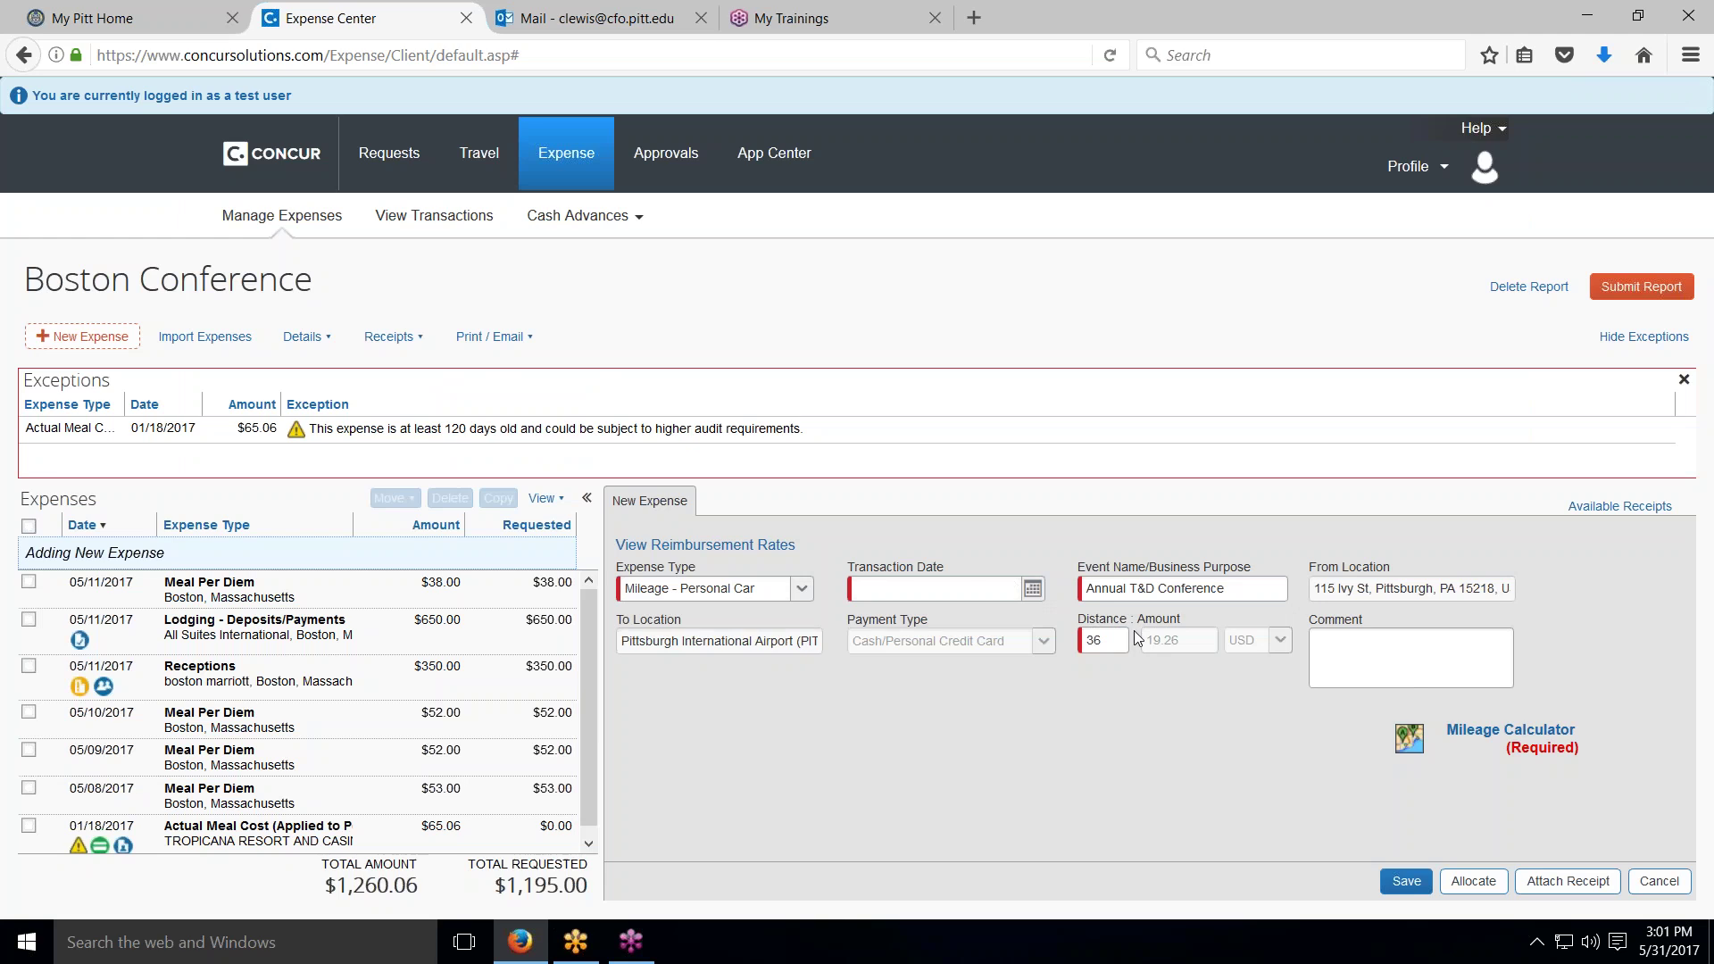
pyautogui.click(1031, 588)
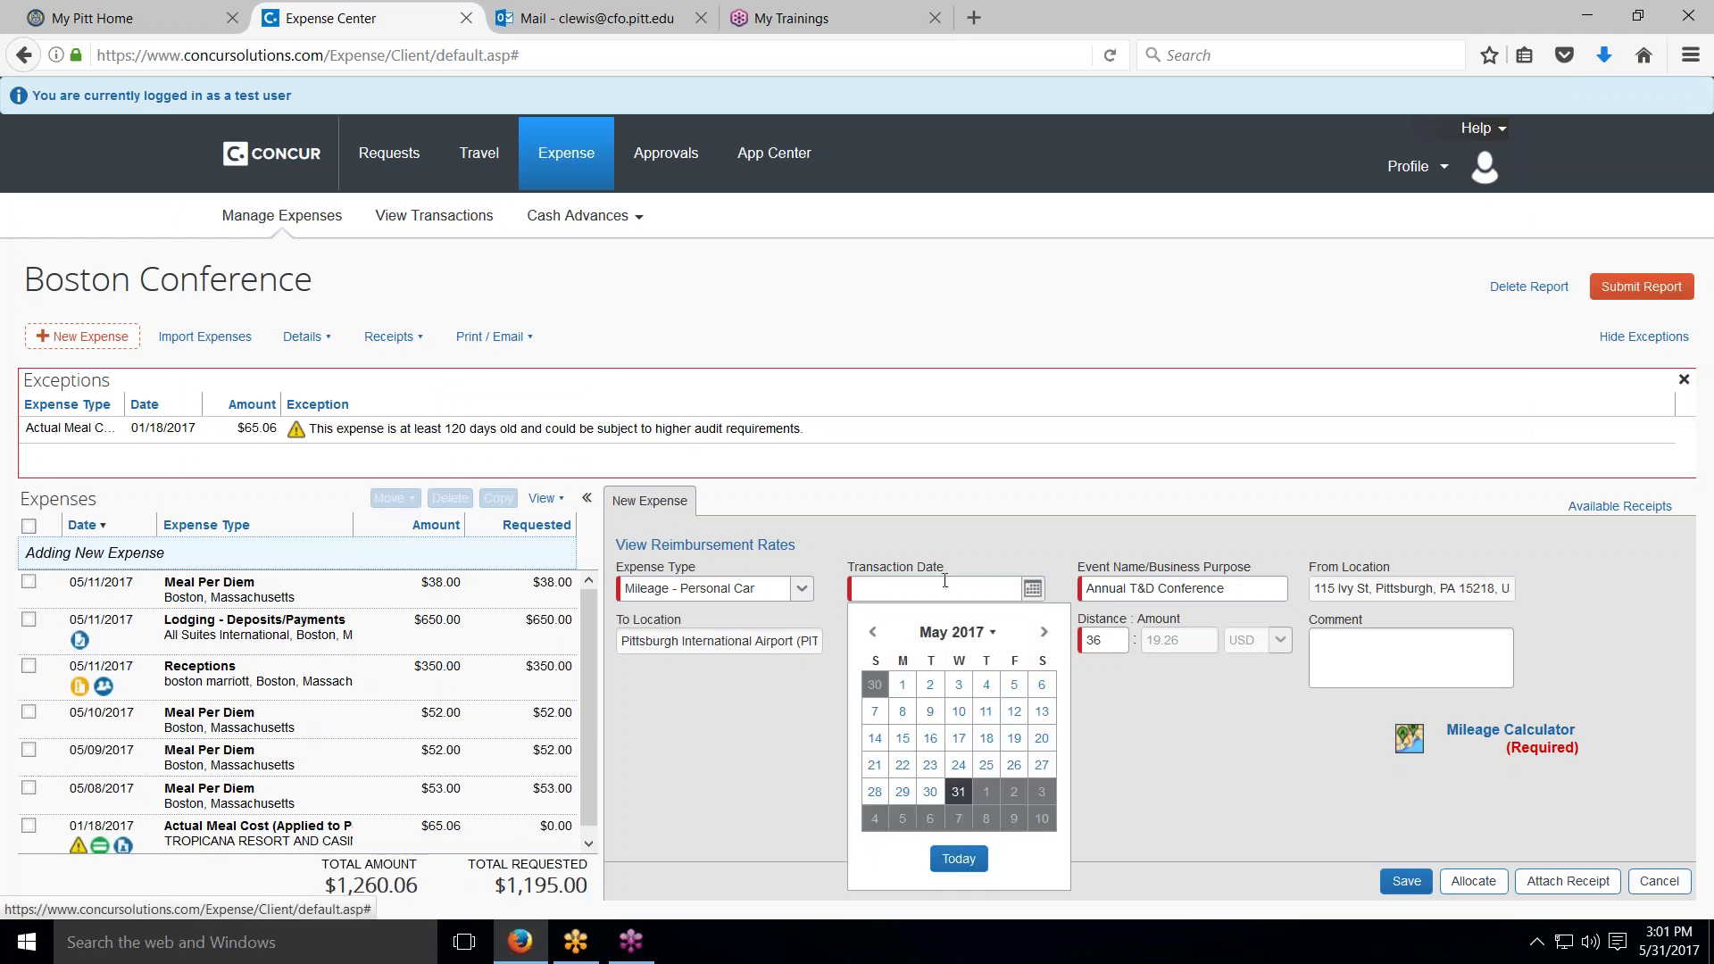
pyautogui.click(904, 712)
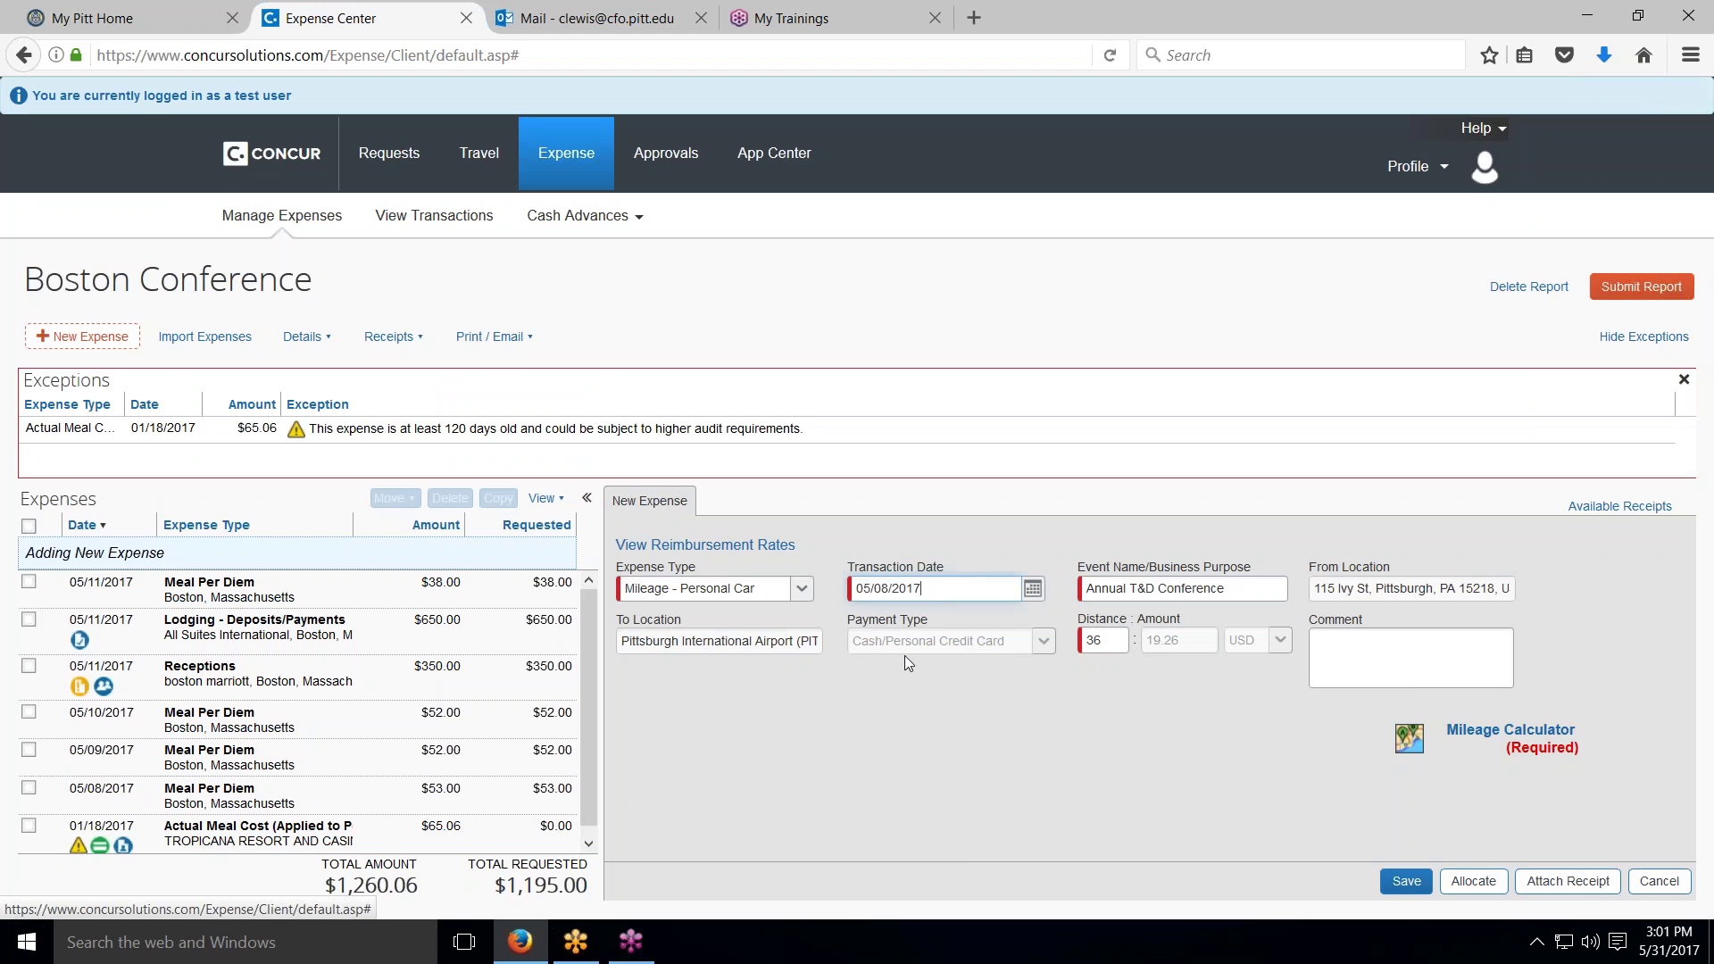
pyautogui.click(1403, 881)
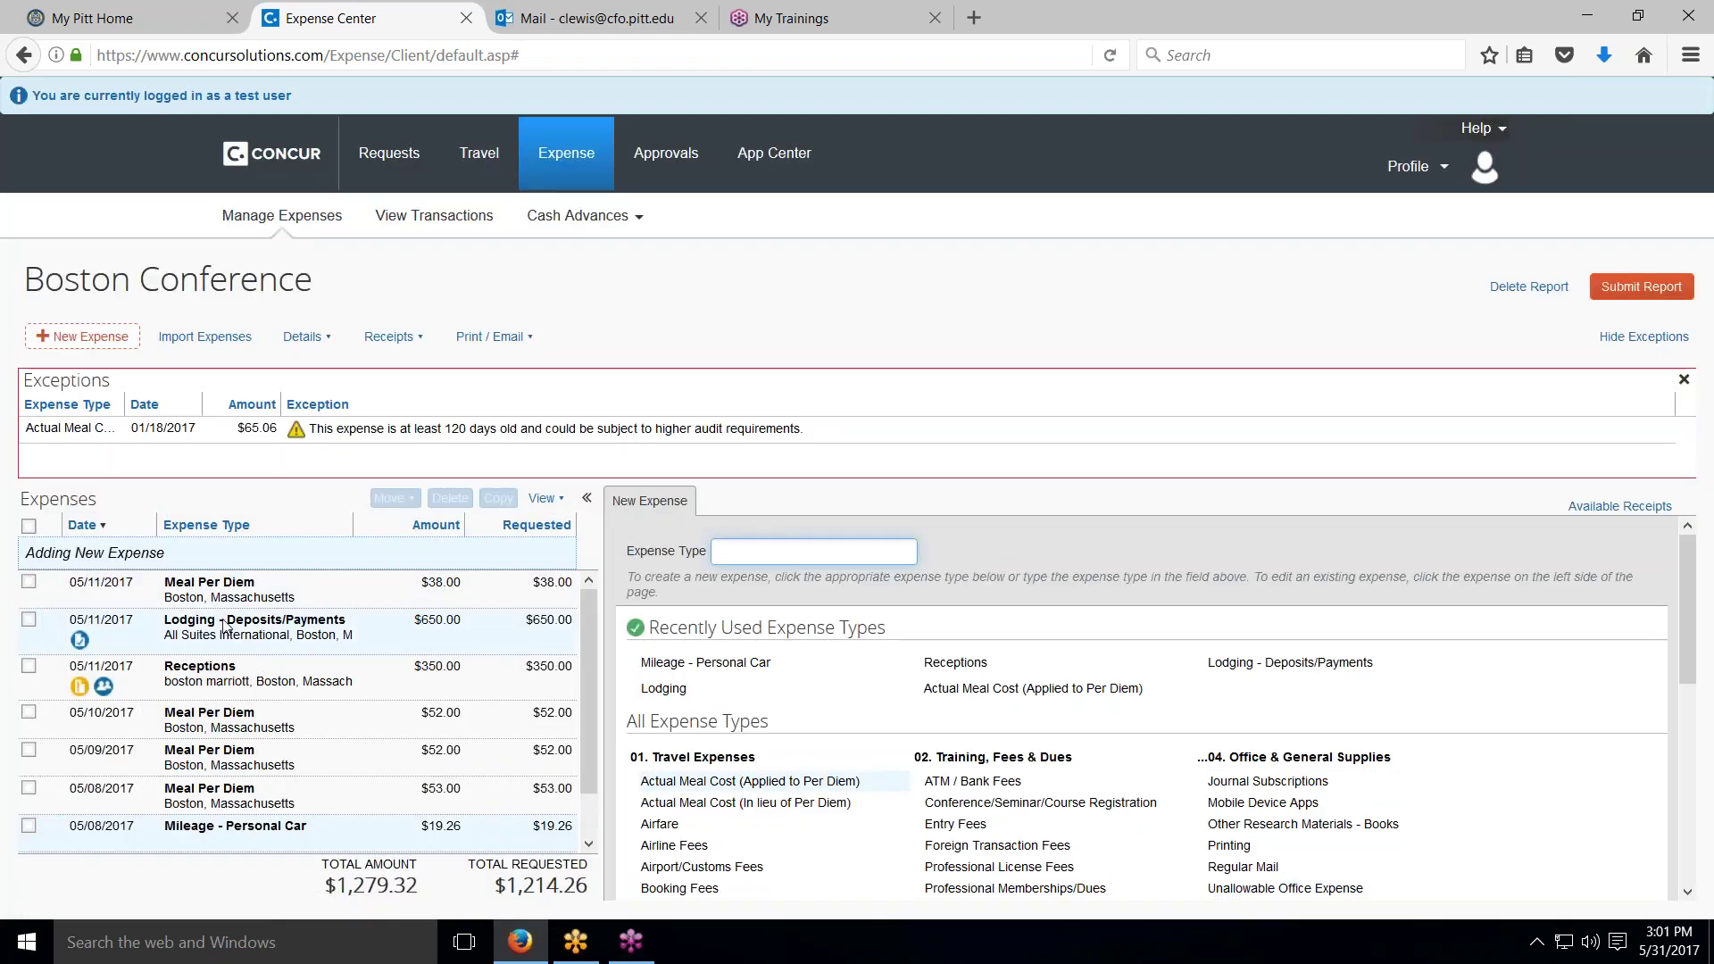
pyautogui.click(192, 827)
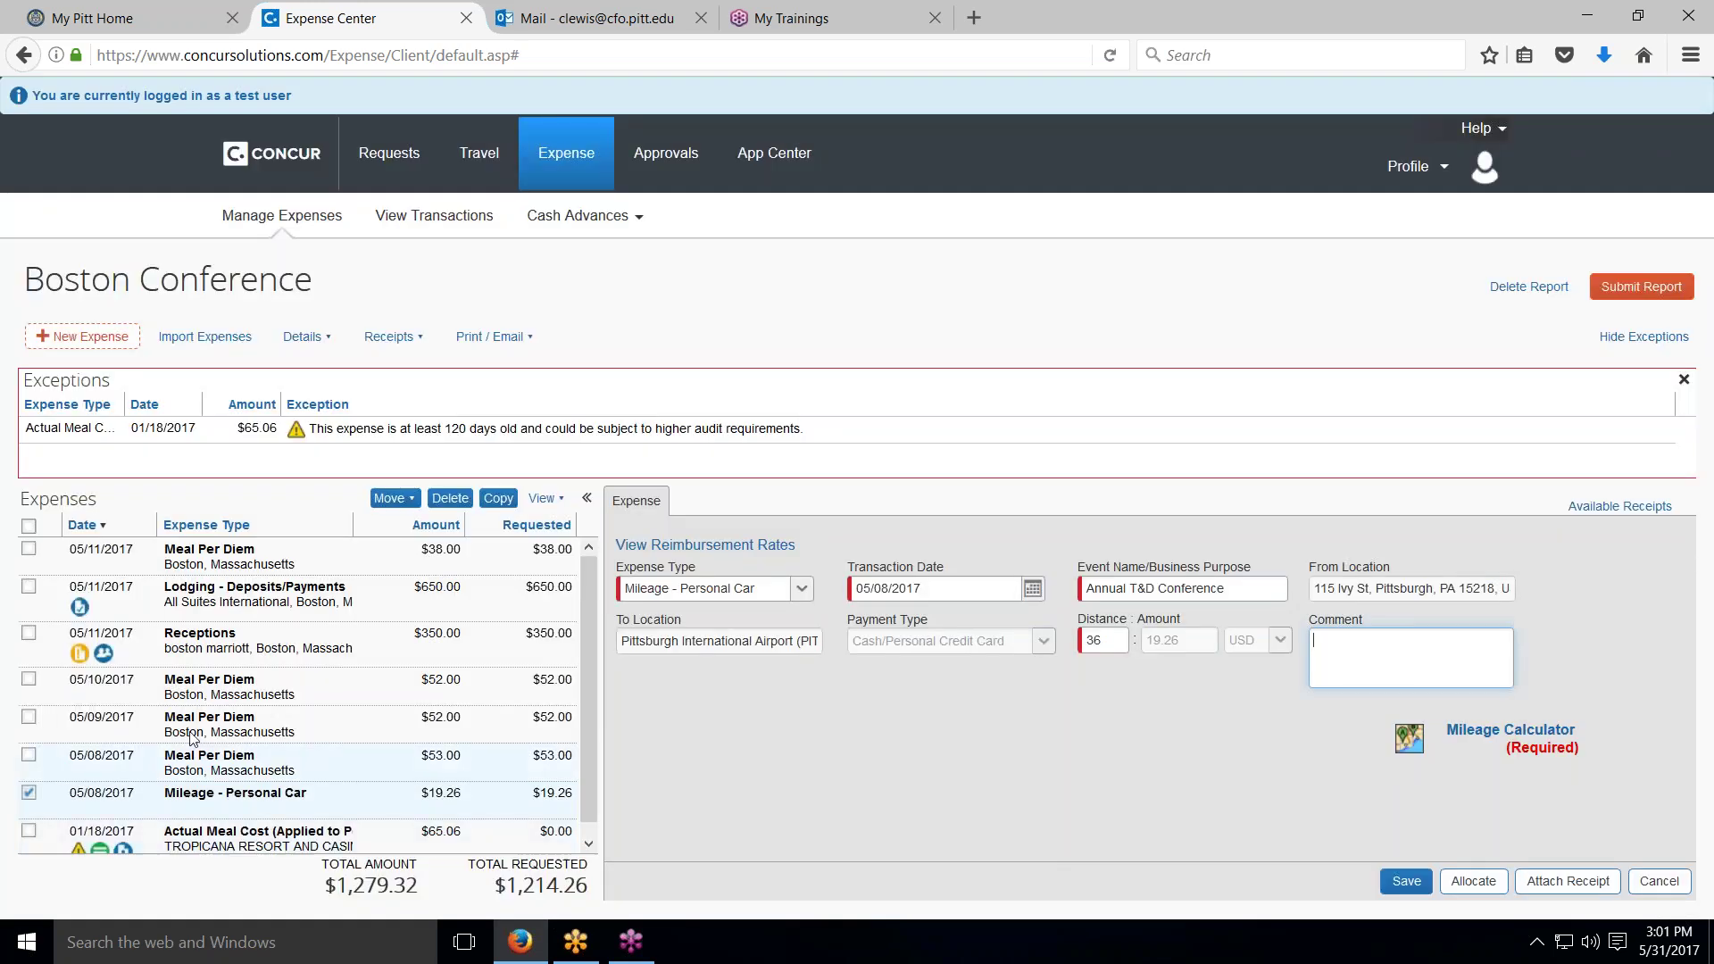
# Step: Deselect the $19.26 Mileage - Personal Car row, leaving a blank New Expense form
pyautogui.scroll(-1, 241, 800)
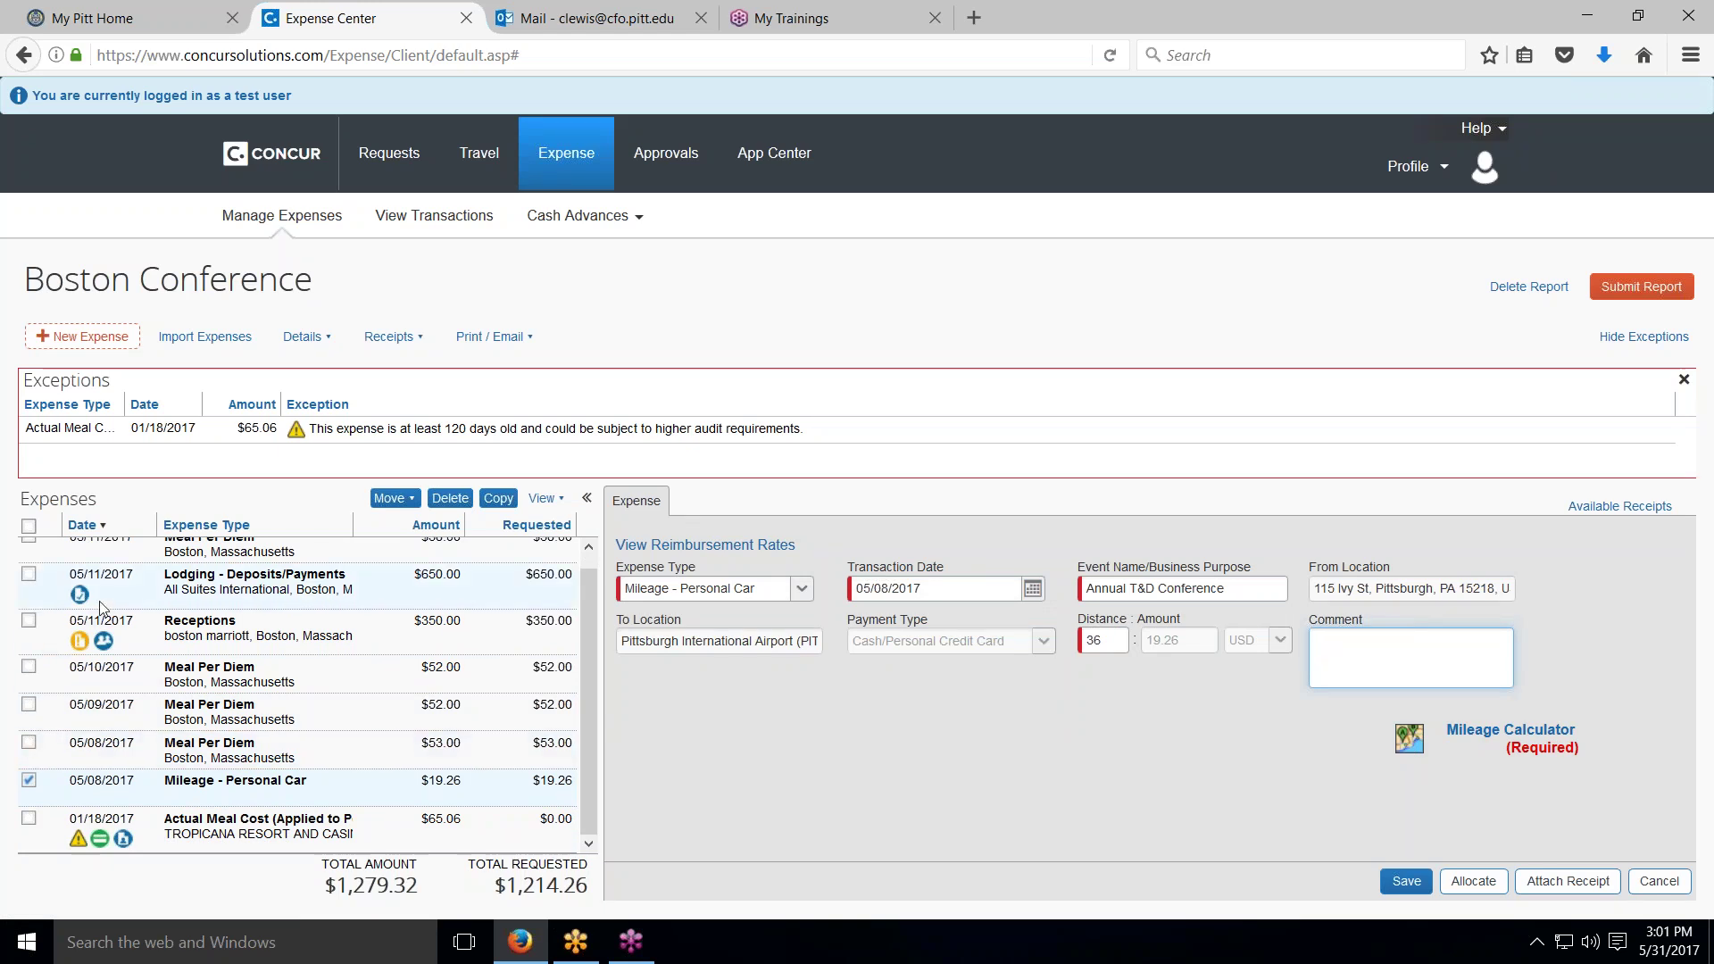
pyautogui.scroll(1, 78, 720)
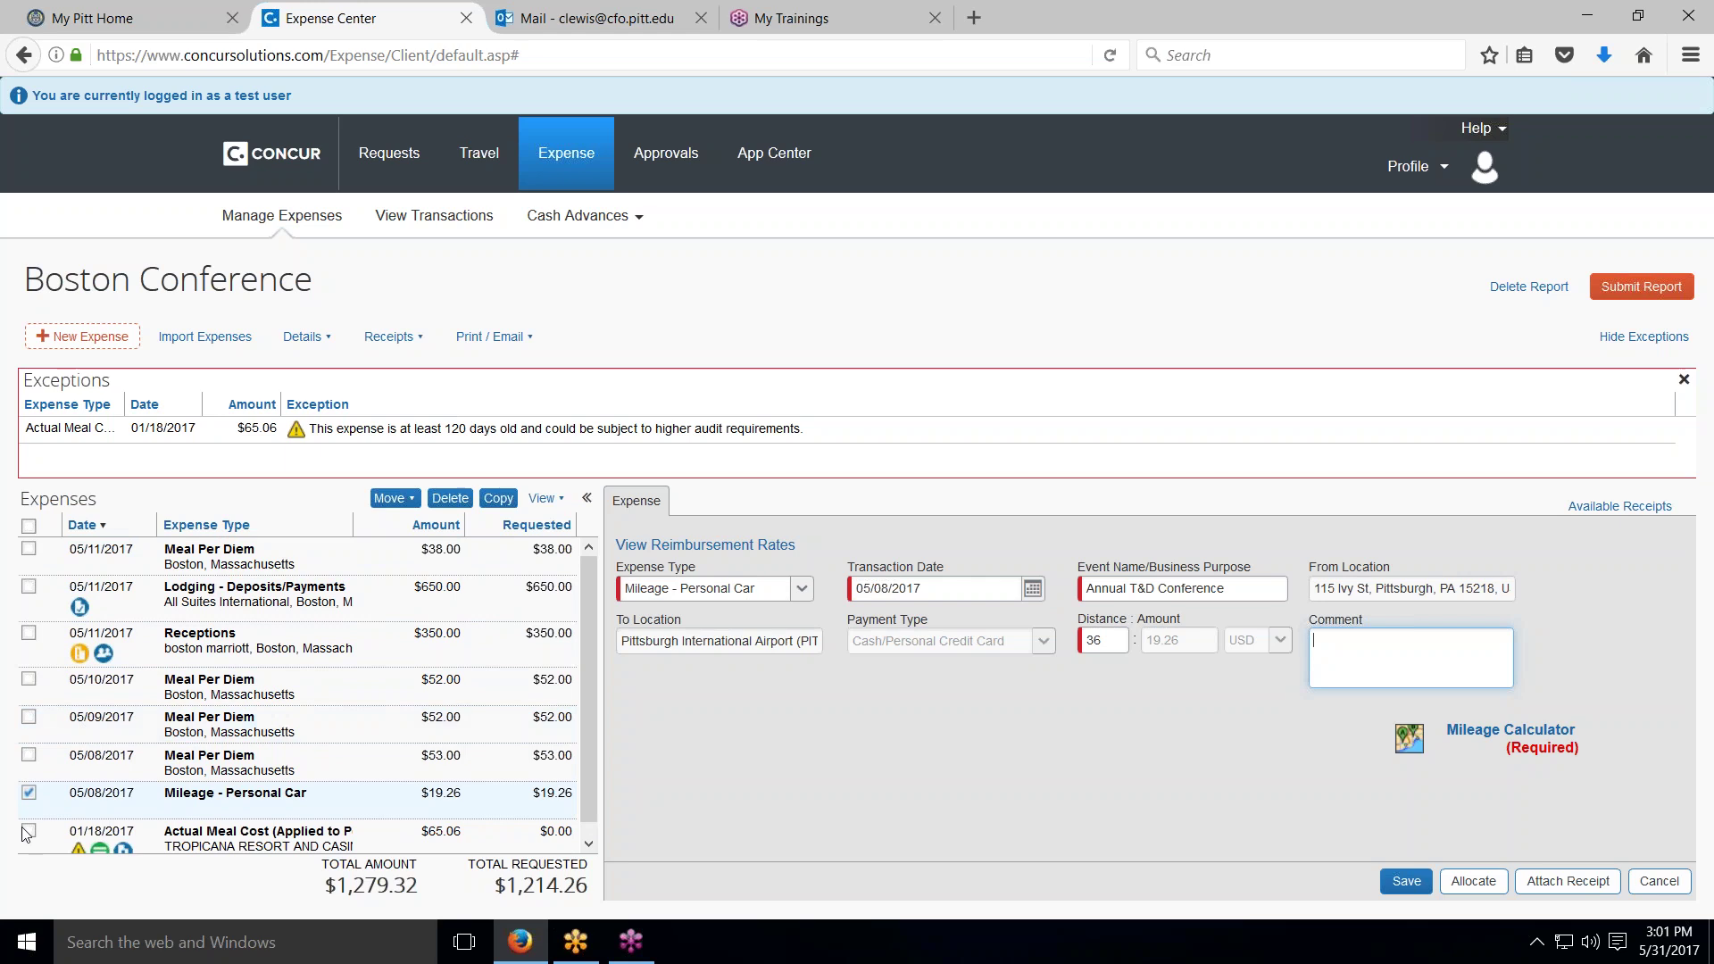
pyautogui.click(29, 794)
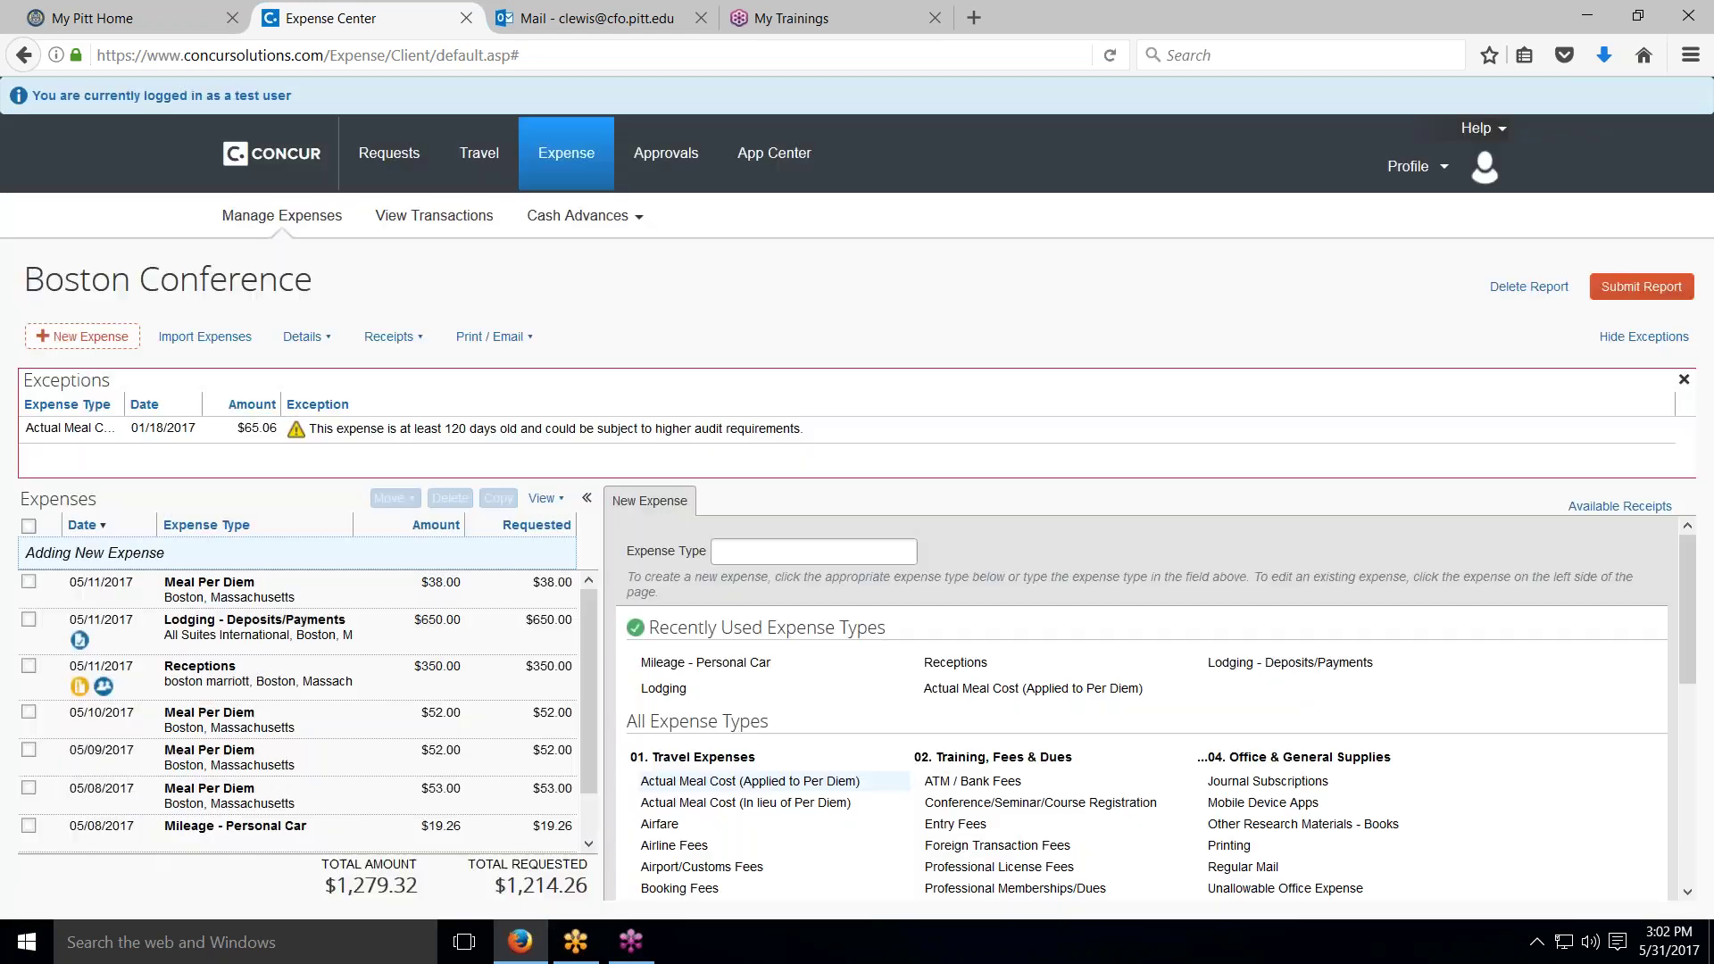
pyautogui.scroll(-2, 204, 736)
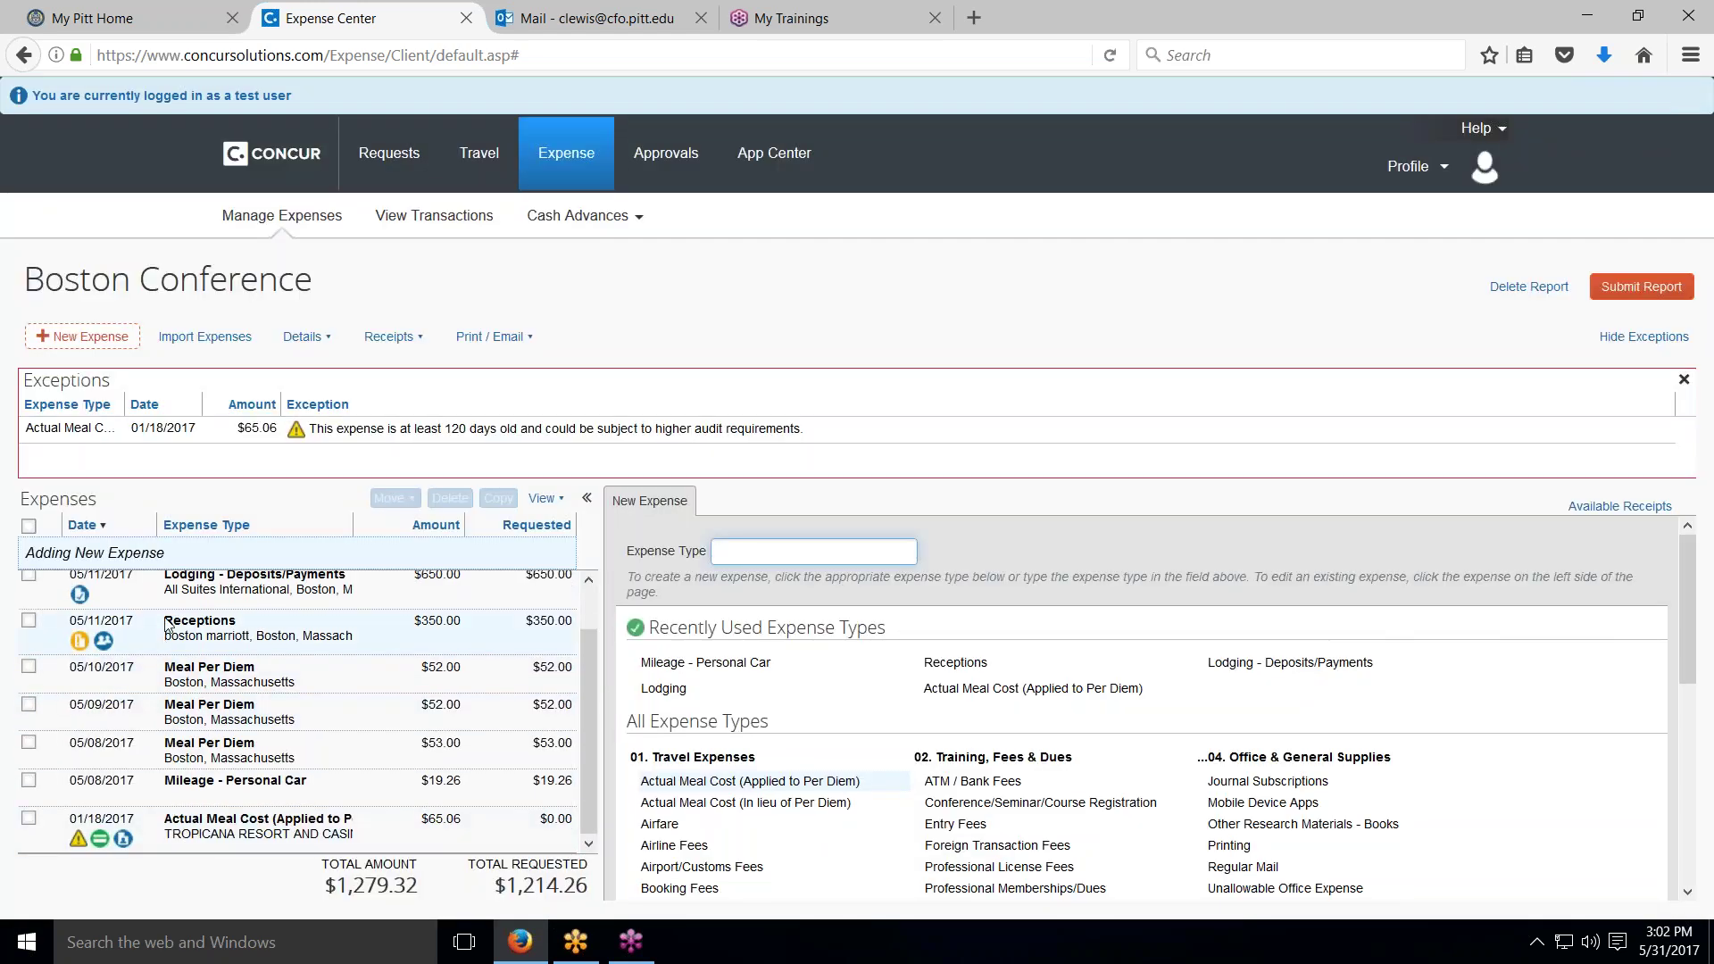
pyautogui.scroll(2, 163, 634)
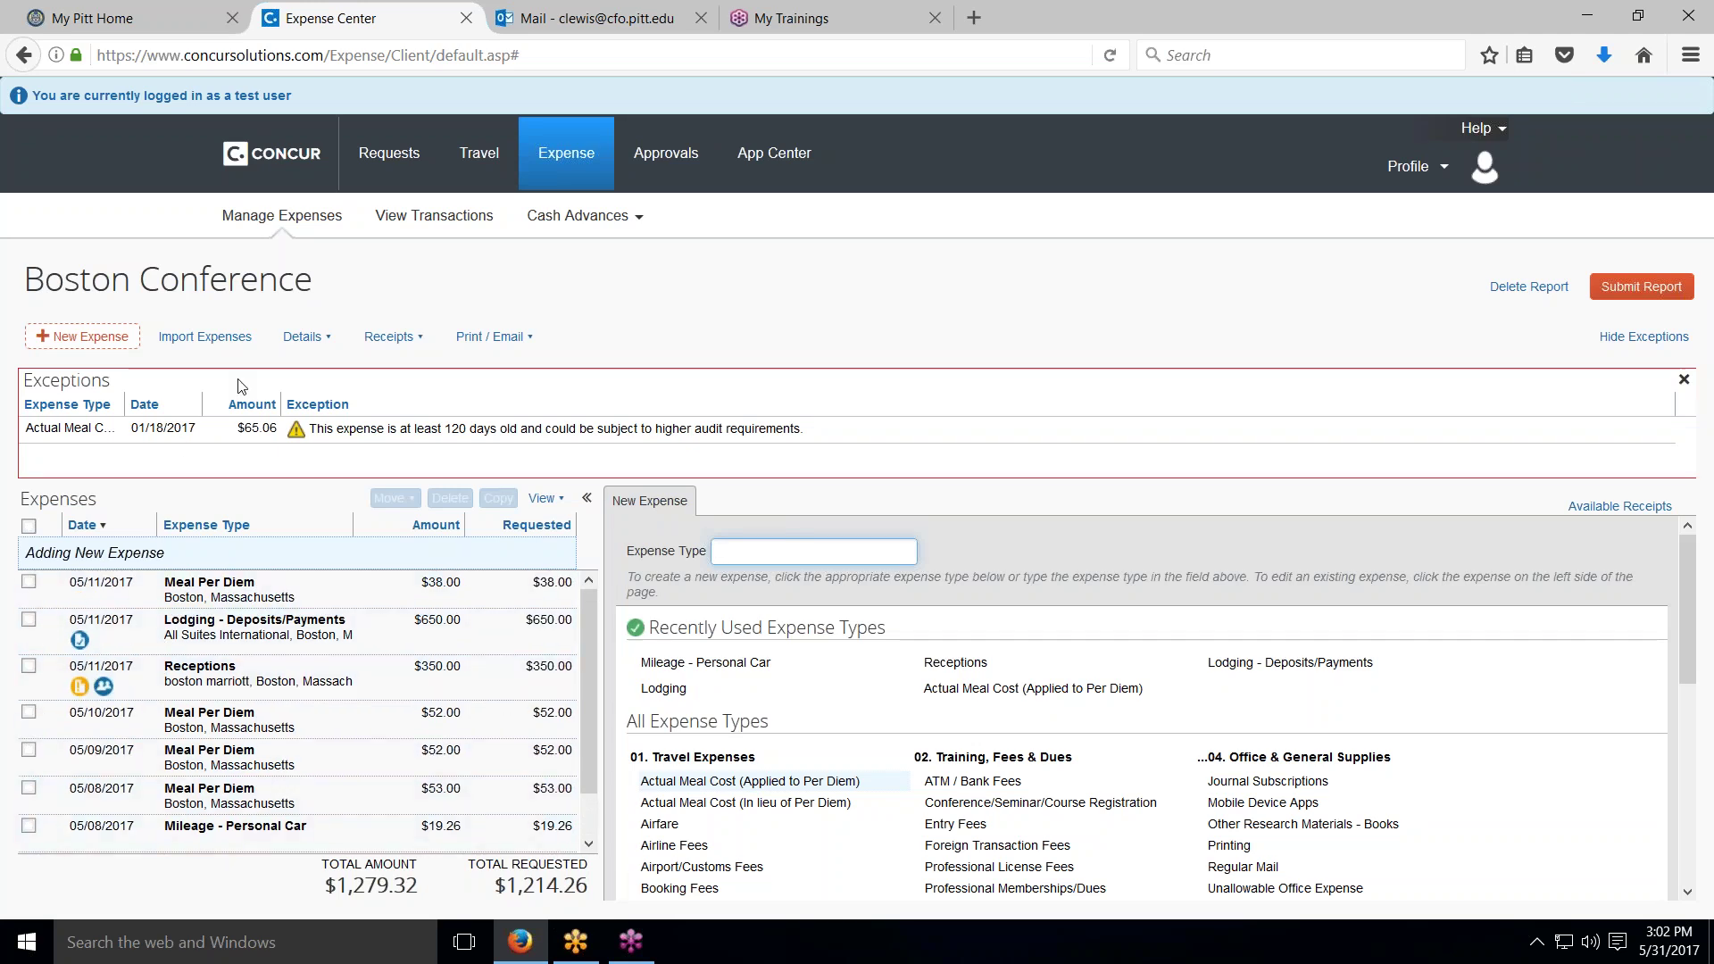
pyautogui.click(303, 338)
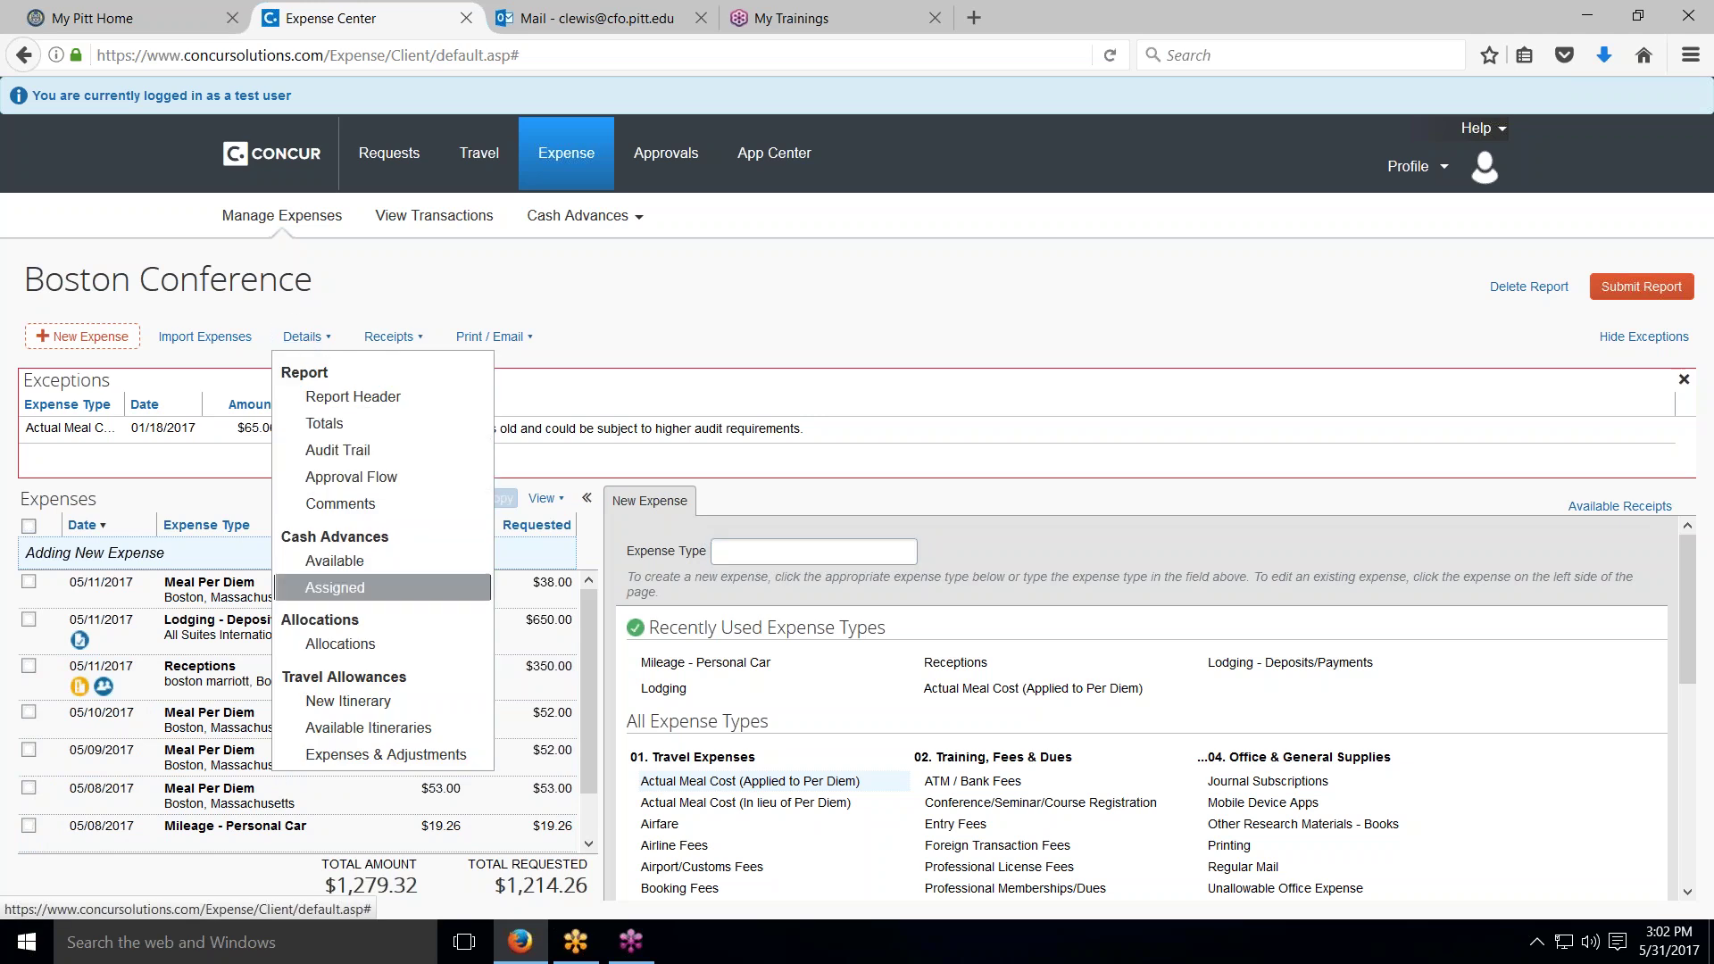
# Step: Allocate all seven Boston Conference expenses together, $1,214.26 at 100% to (02) Operating
pyautogui.click(343, 645)
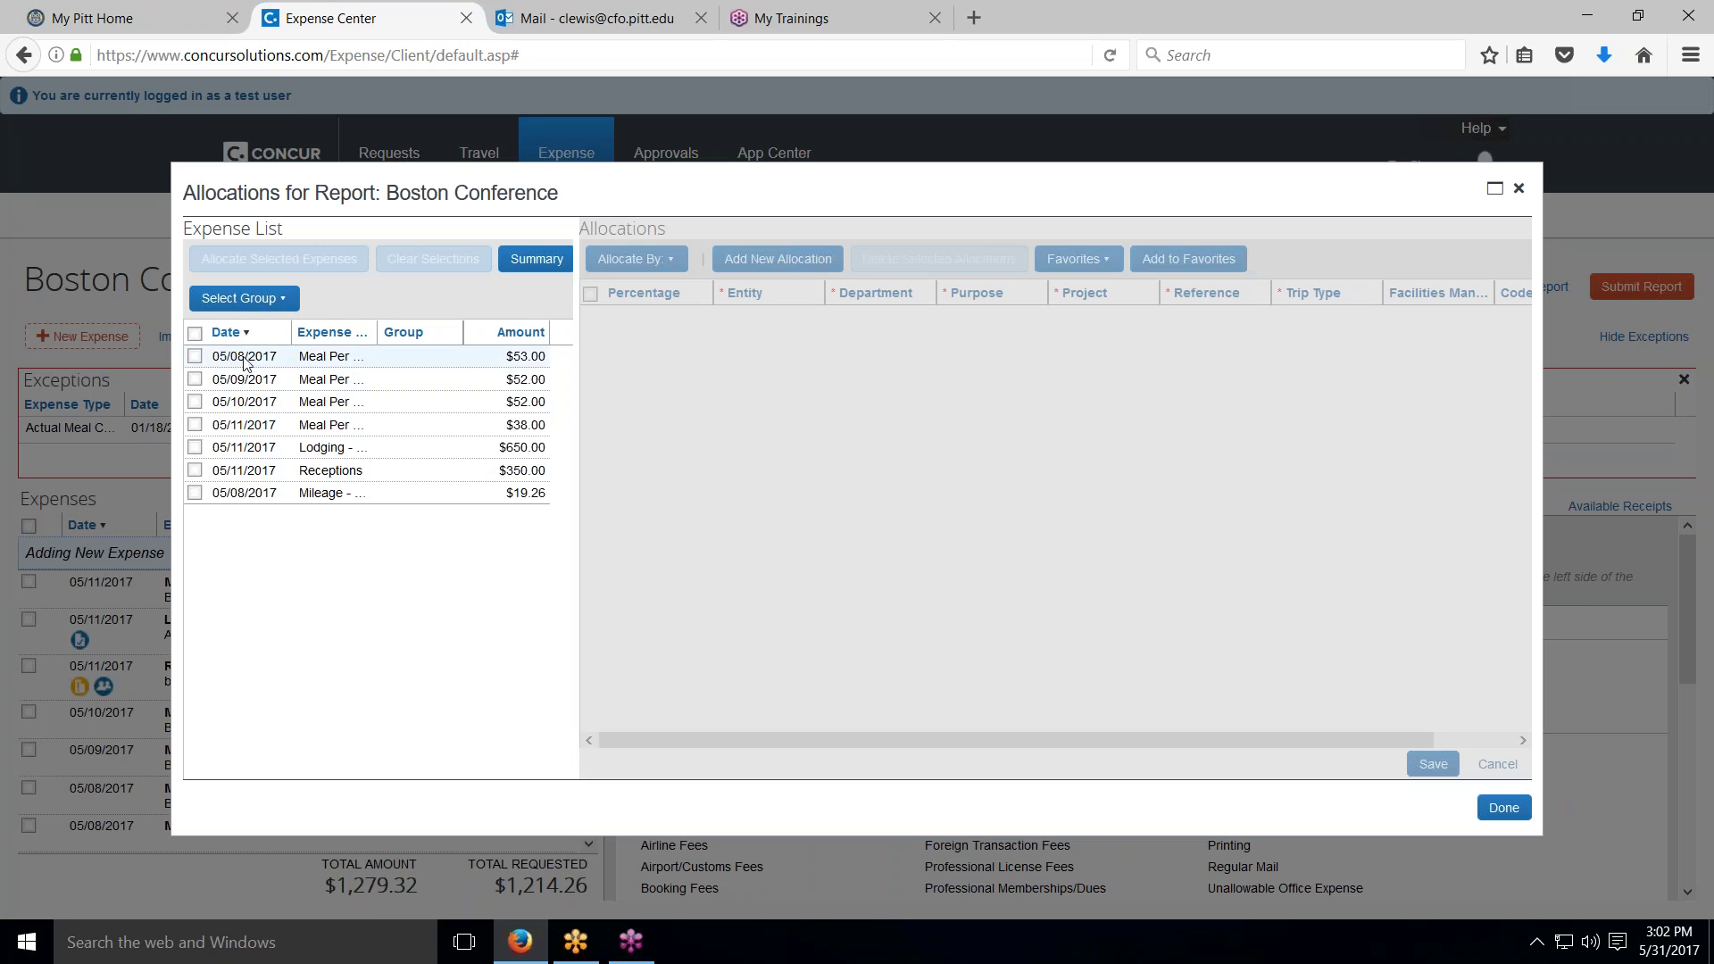
pyautogui.click(194, 334)
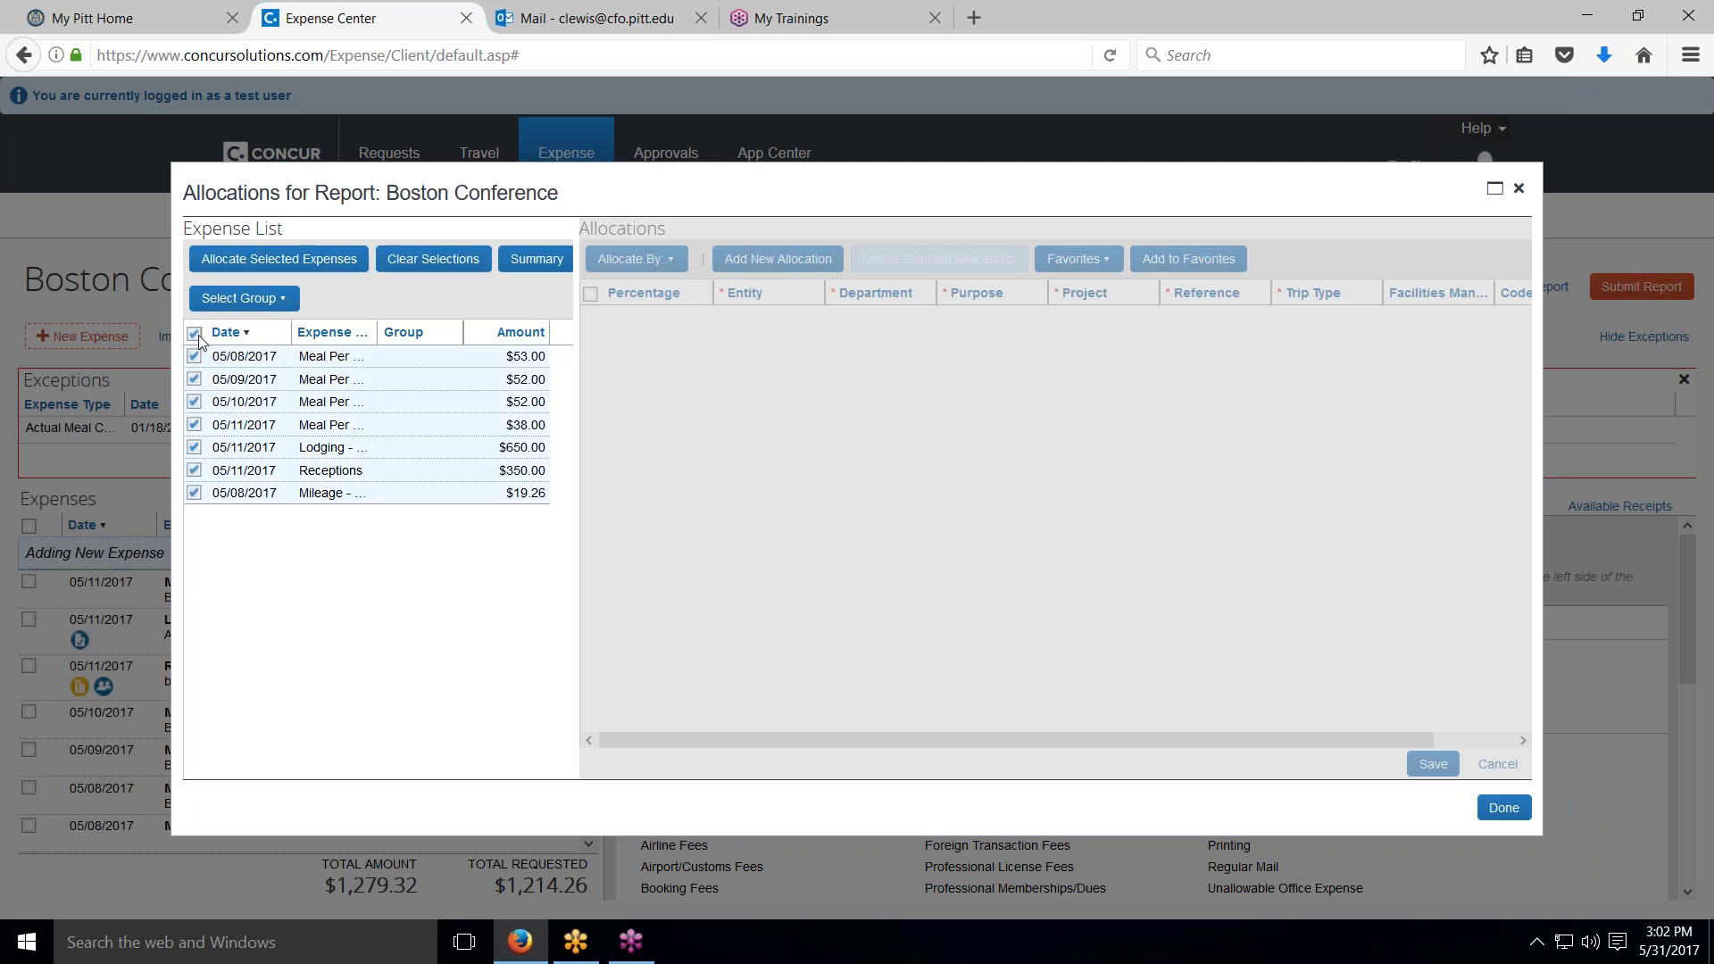
pyautogui.click(256, 260)
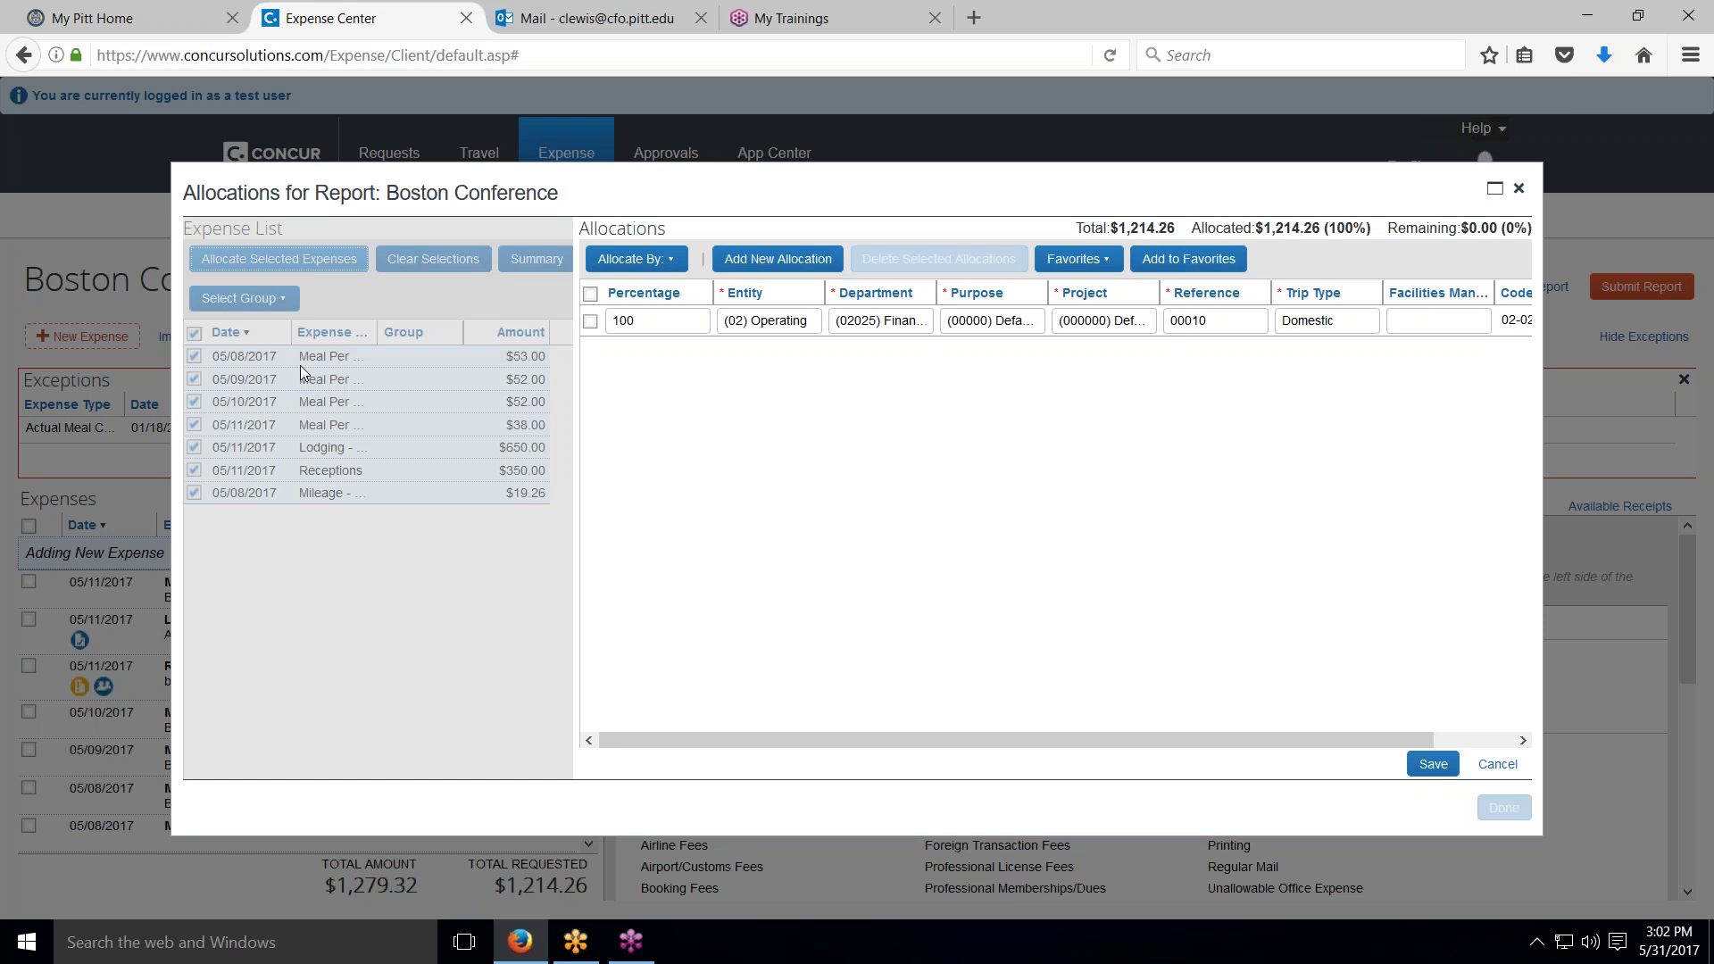
pyautogui.click(773, 260)
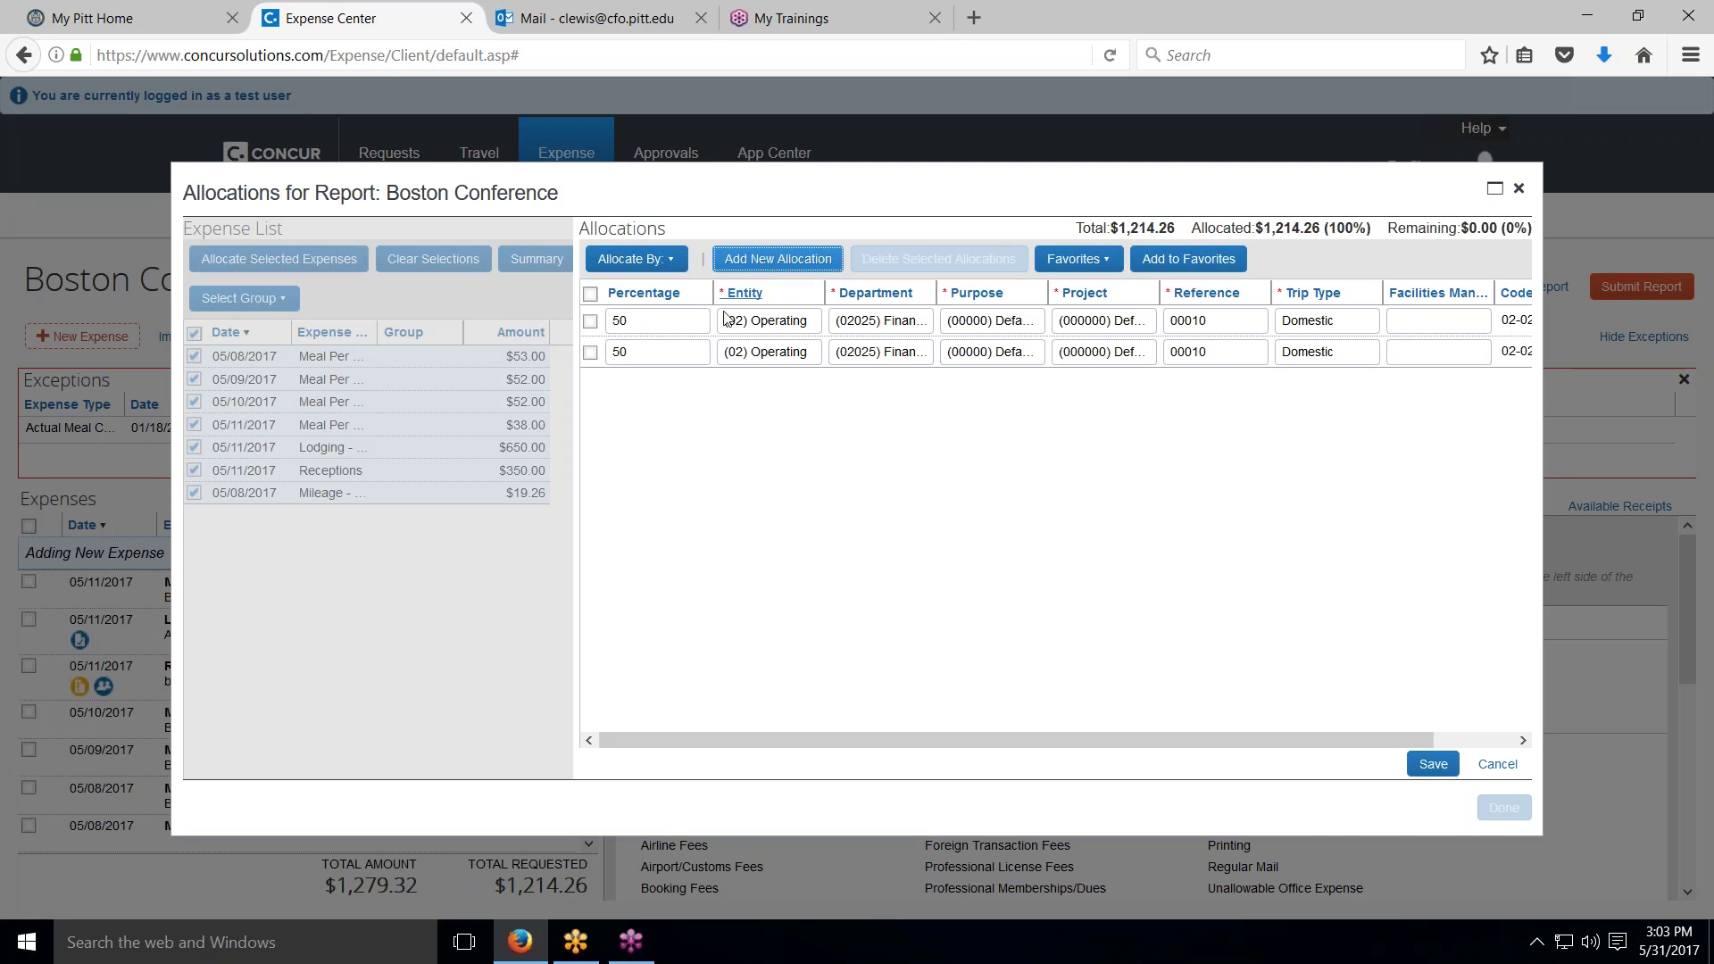
pyautogui.click(669, 261)
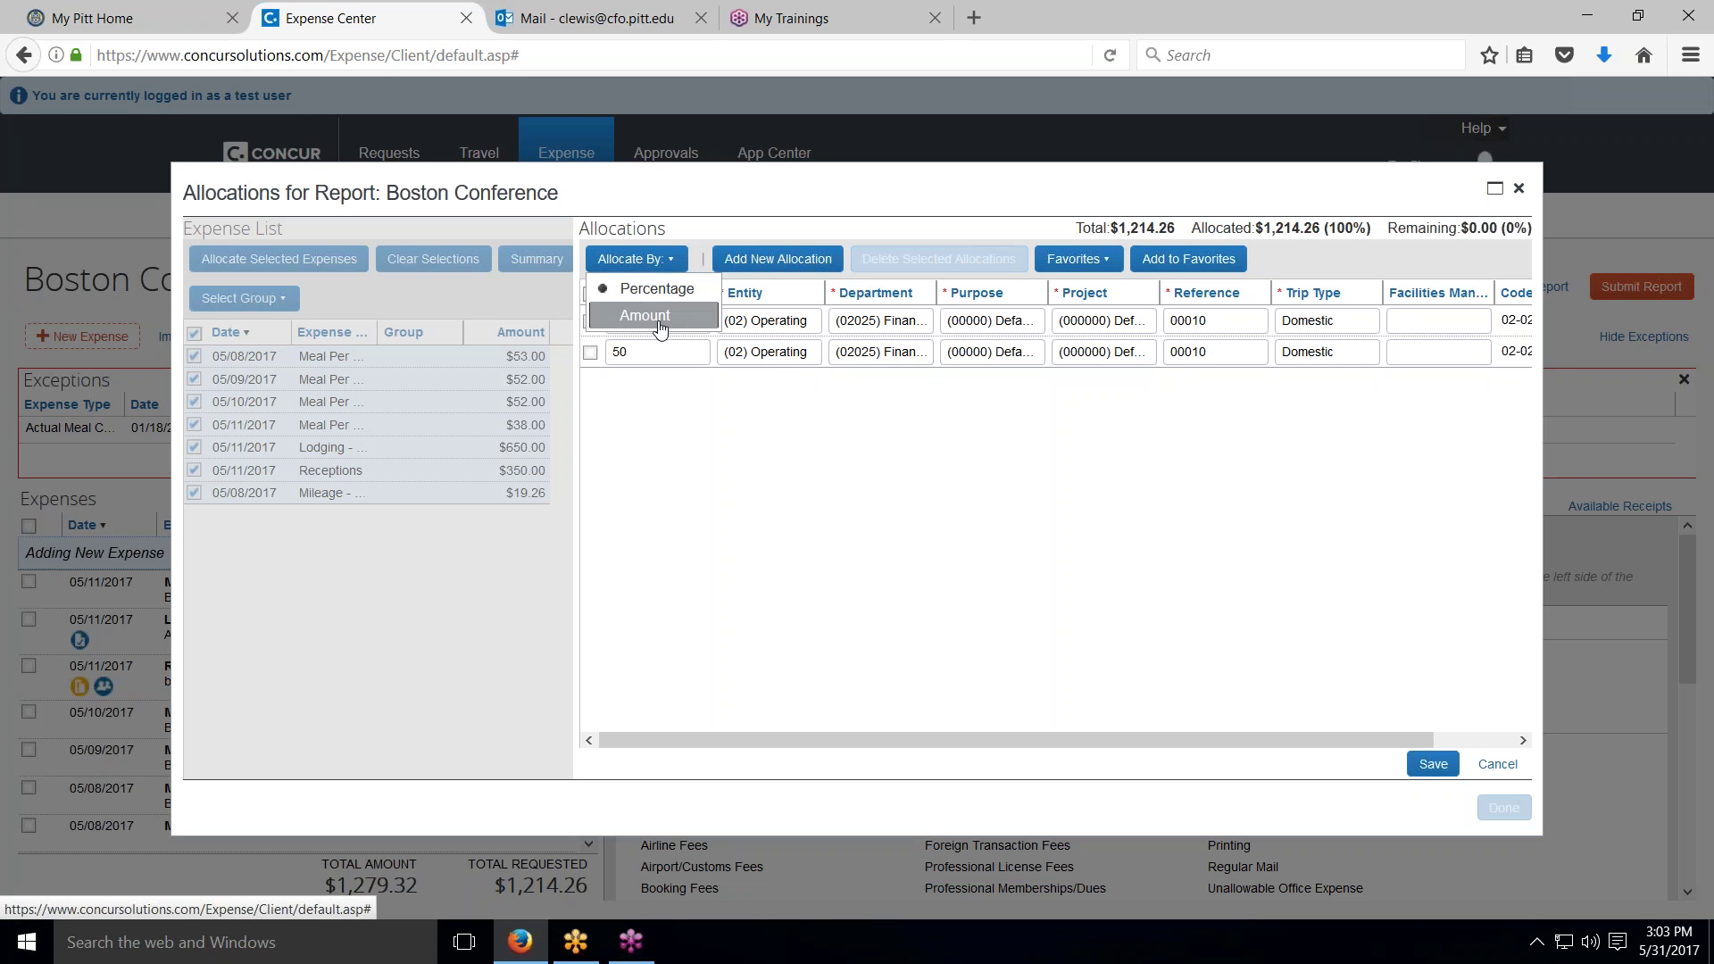
pyautogui.click(670, 419)
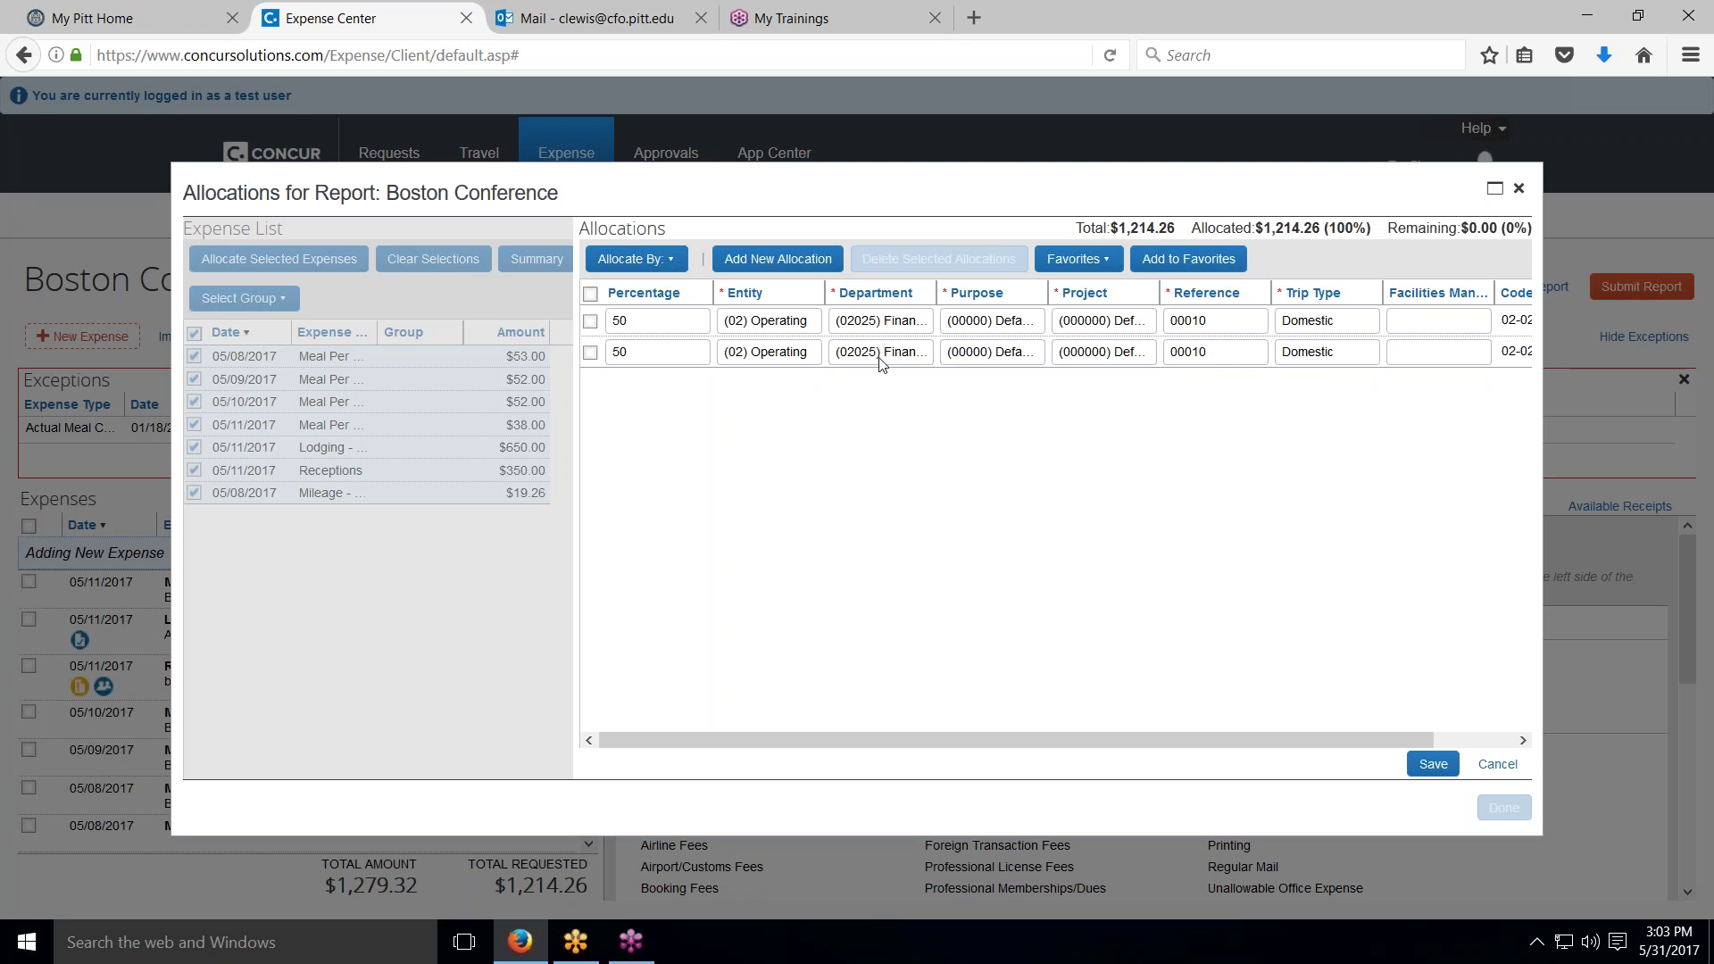
pyautogui.click(880, 359)
pyautogui.click(881, 357)
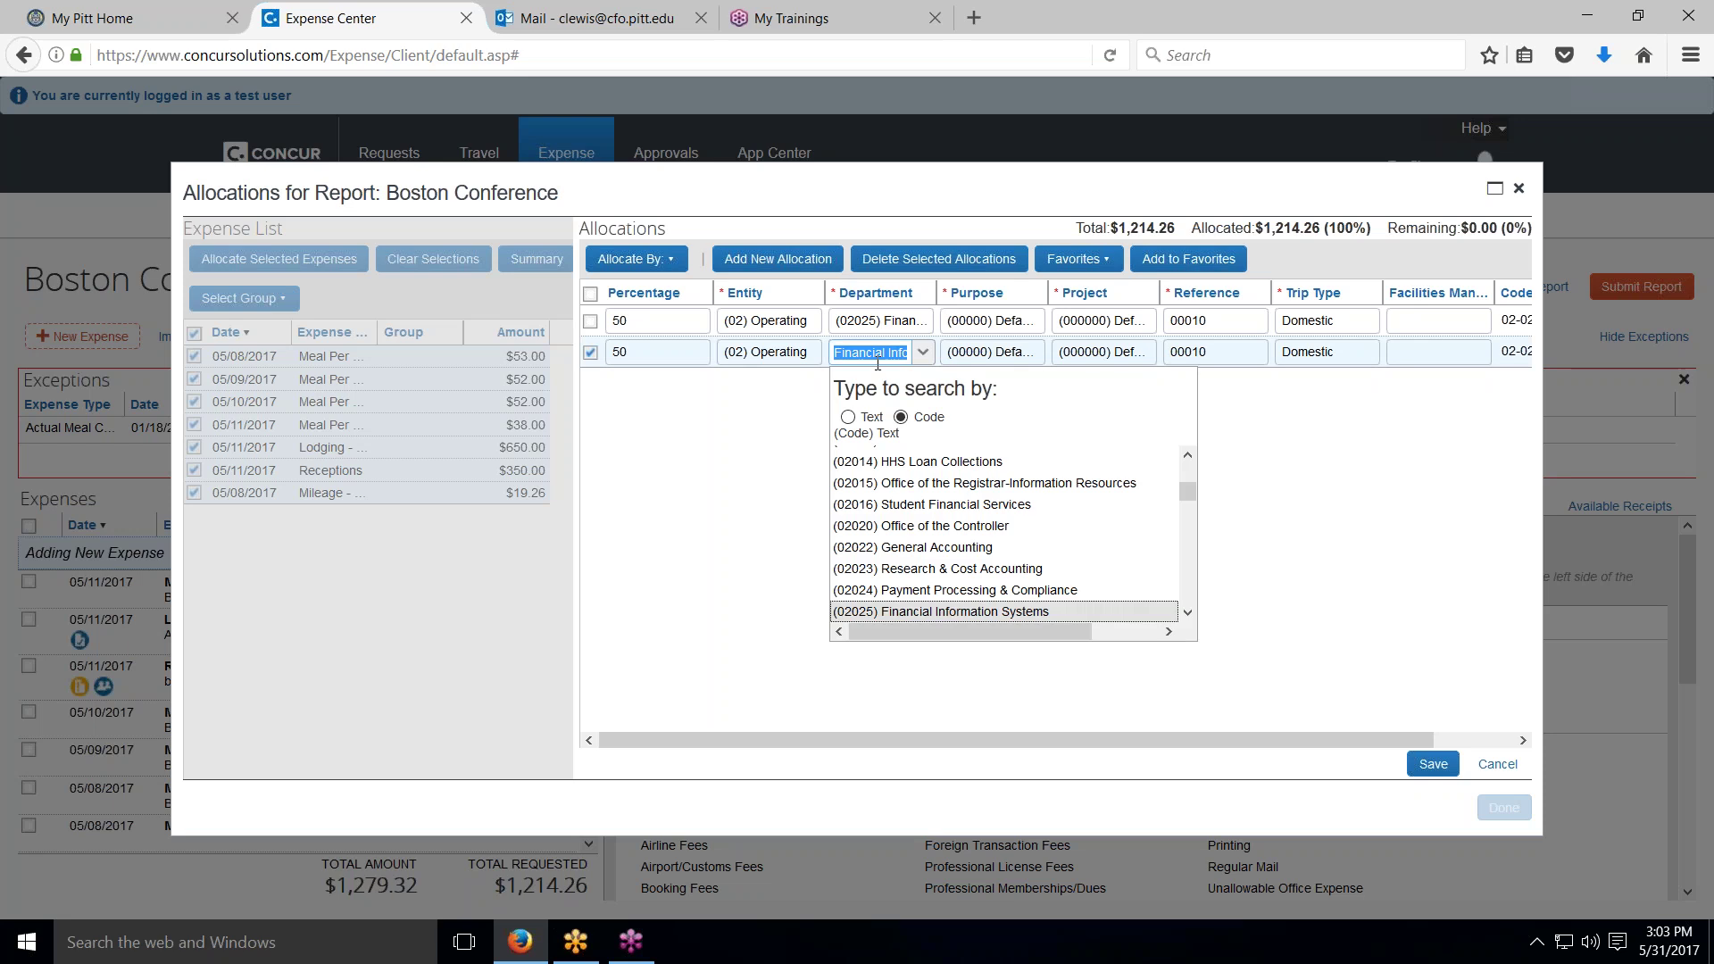
pyautogui.click(870, 487)
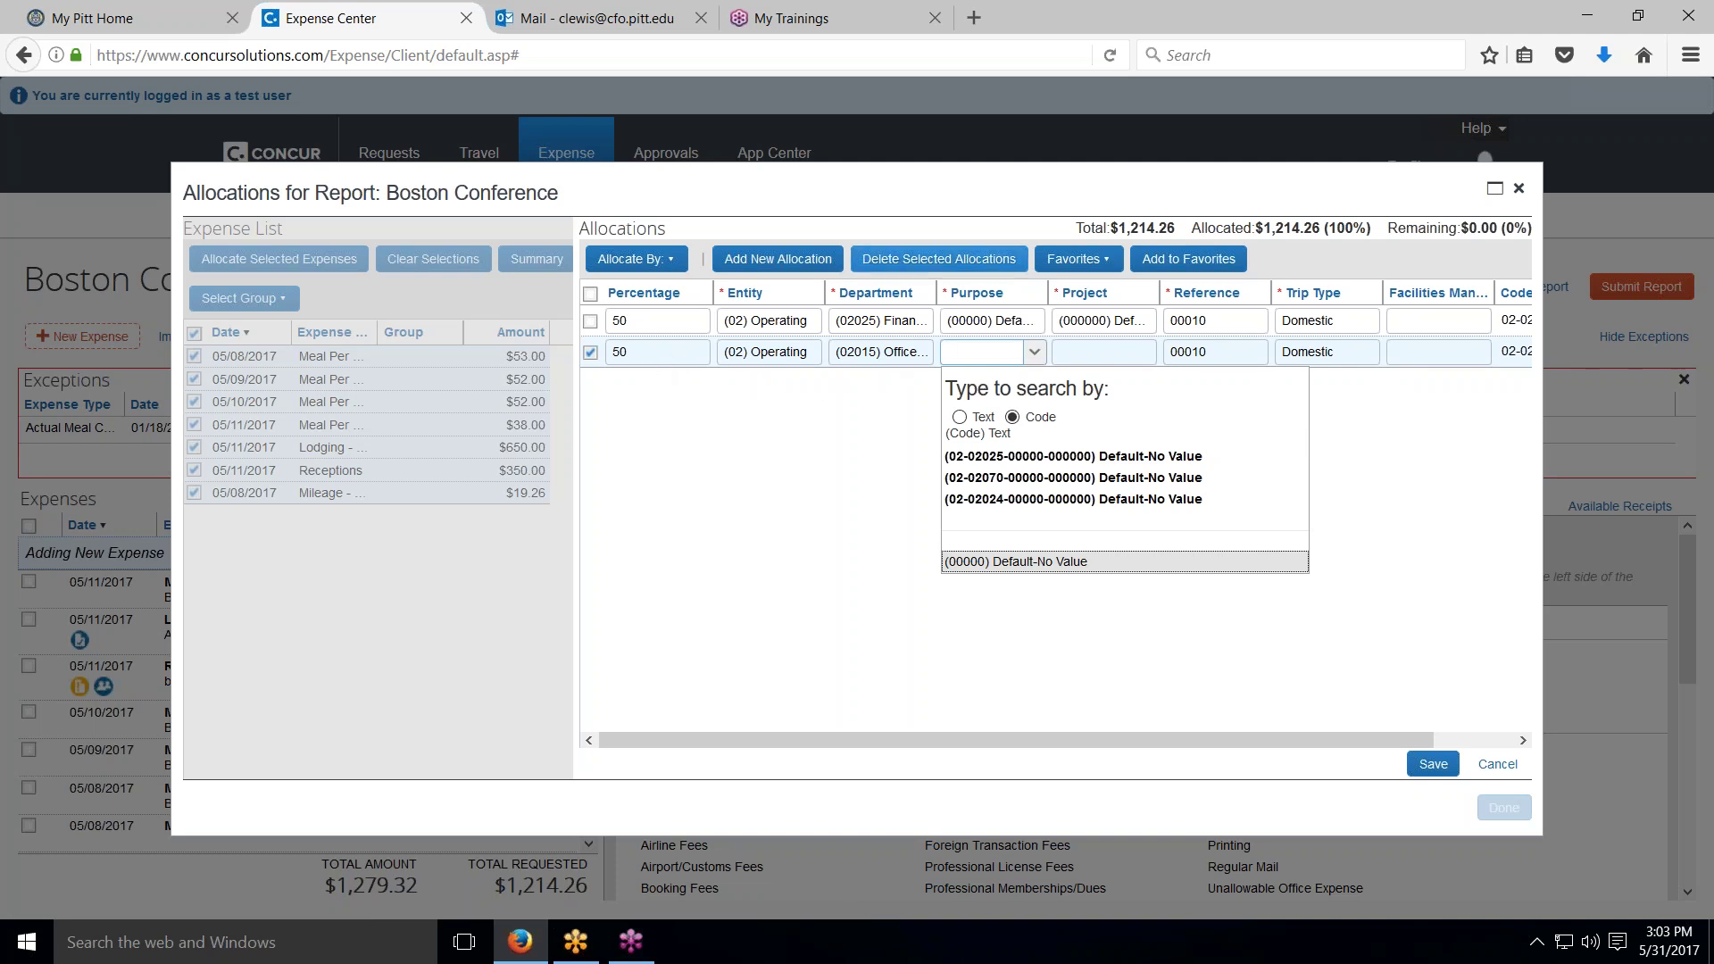
pyautogui.click(895, 259)
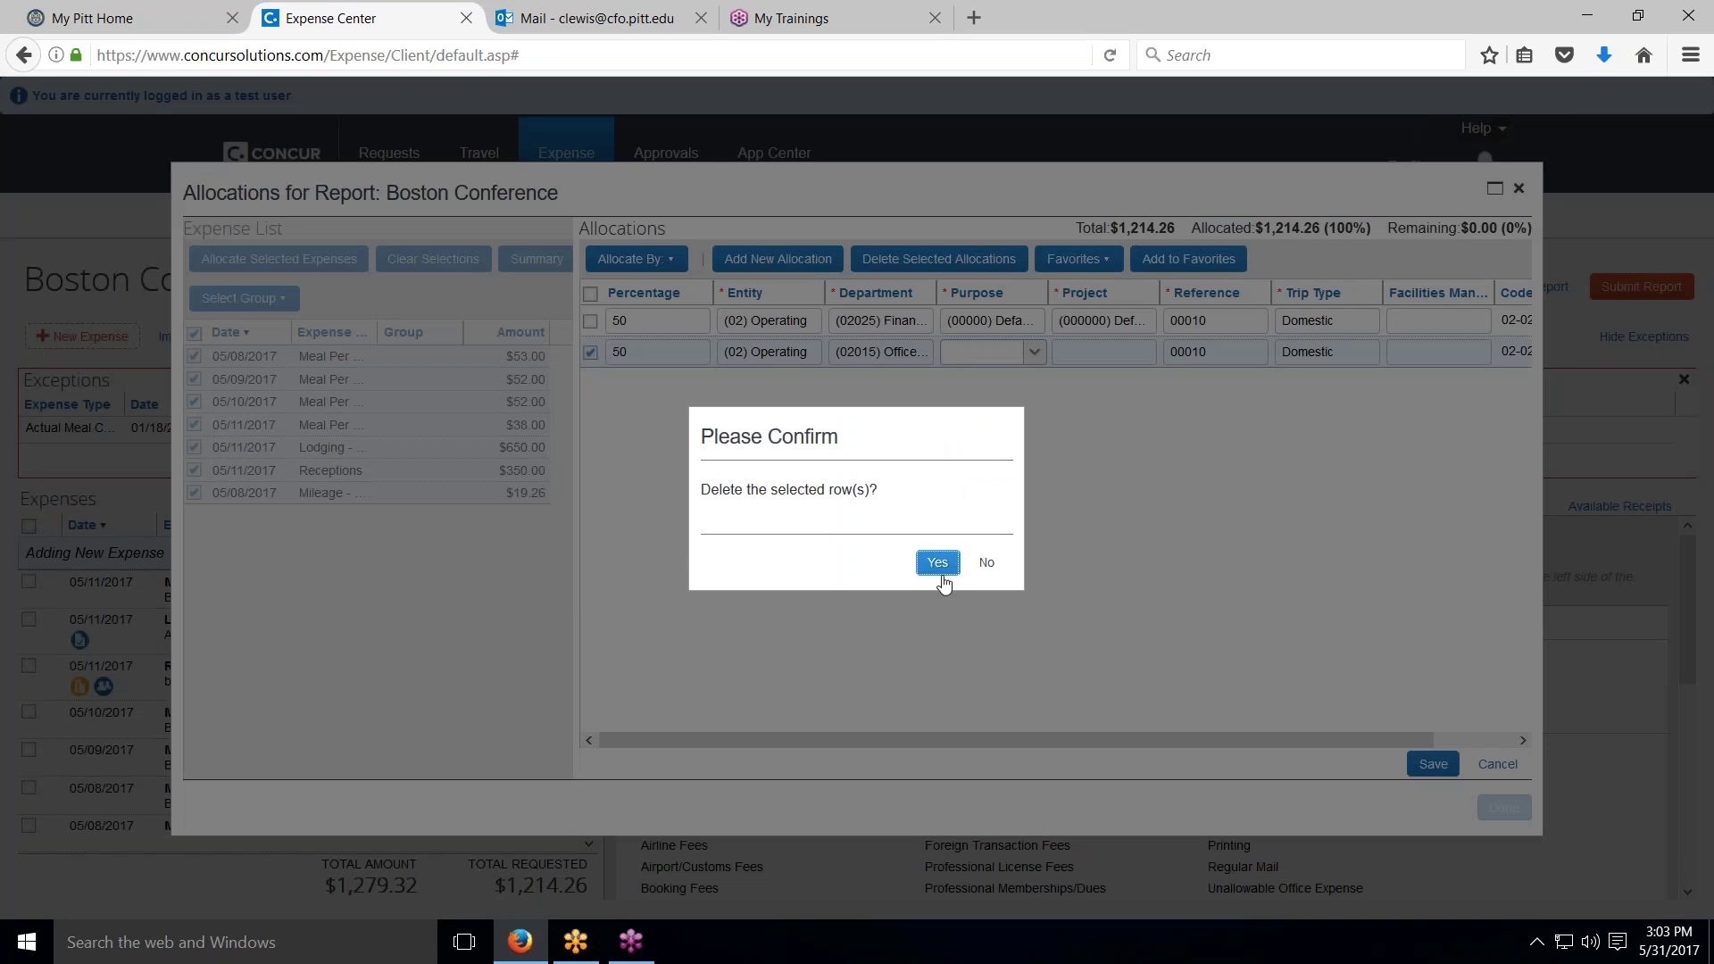
pyautogui.click(938, 562)
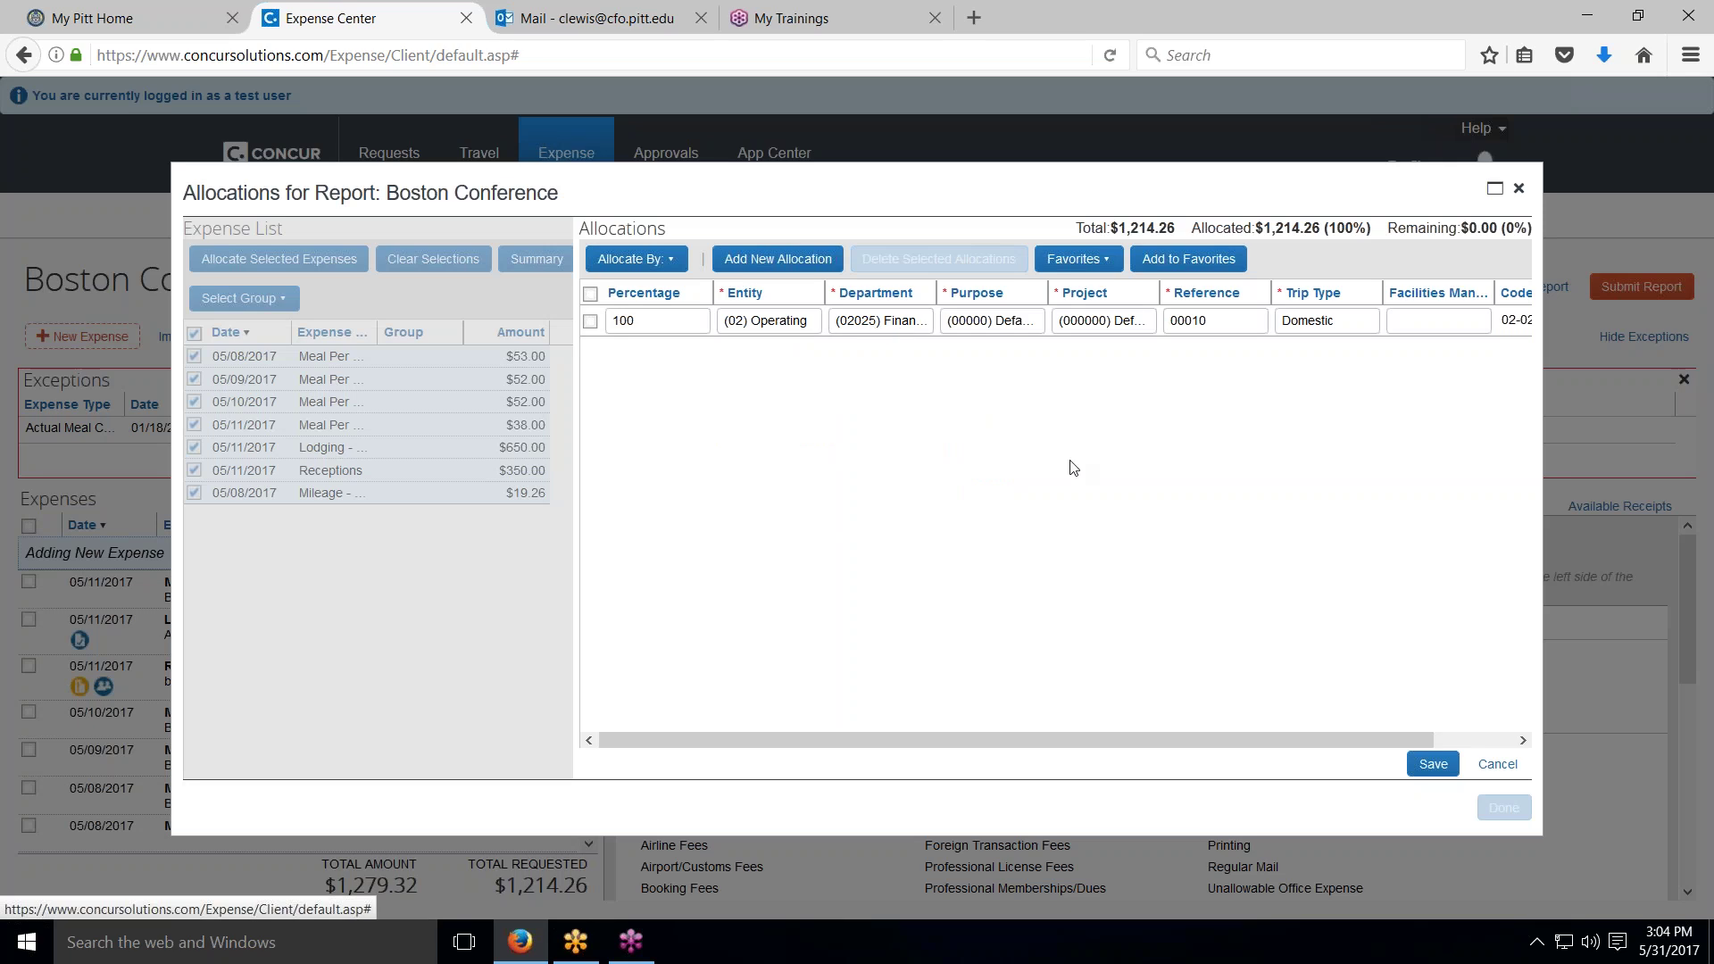
# Step: Save the allocation and check one expense shows 100% under department (02025)
pyautogui.click(1440, 771)
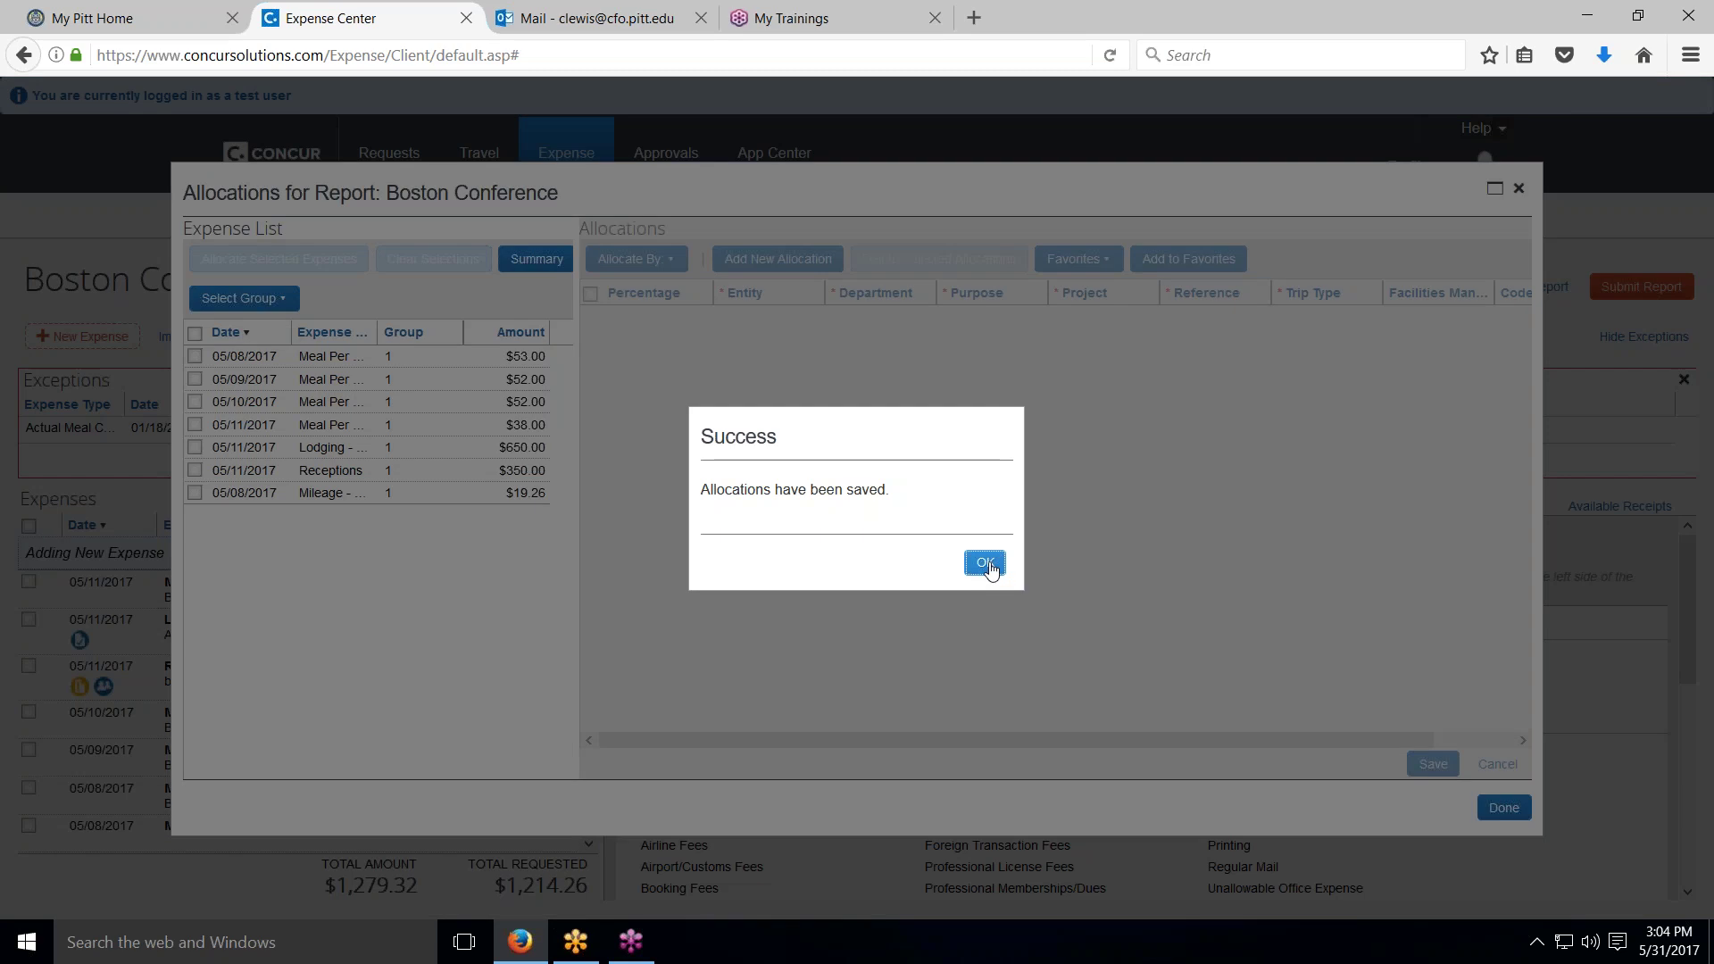
pyautogui.click(984, 563)
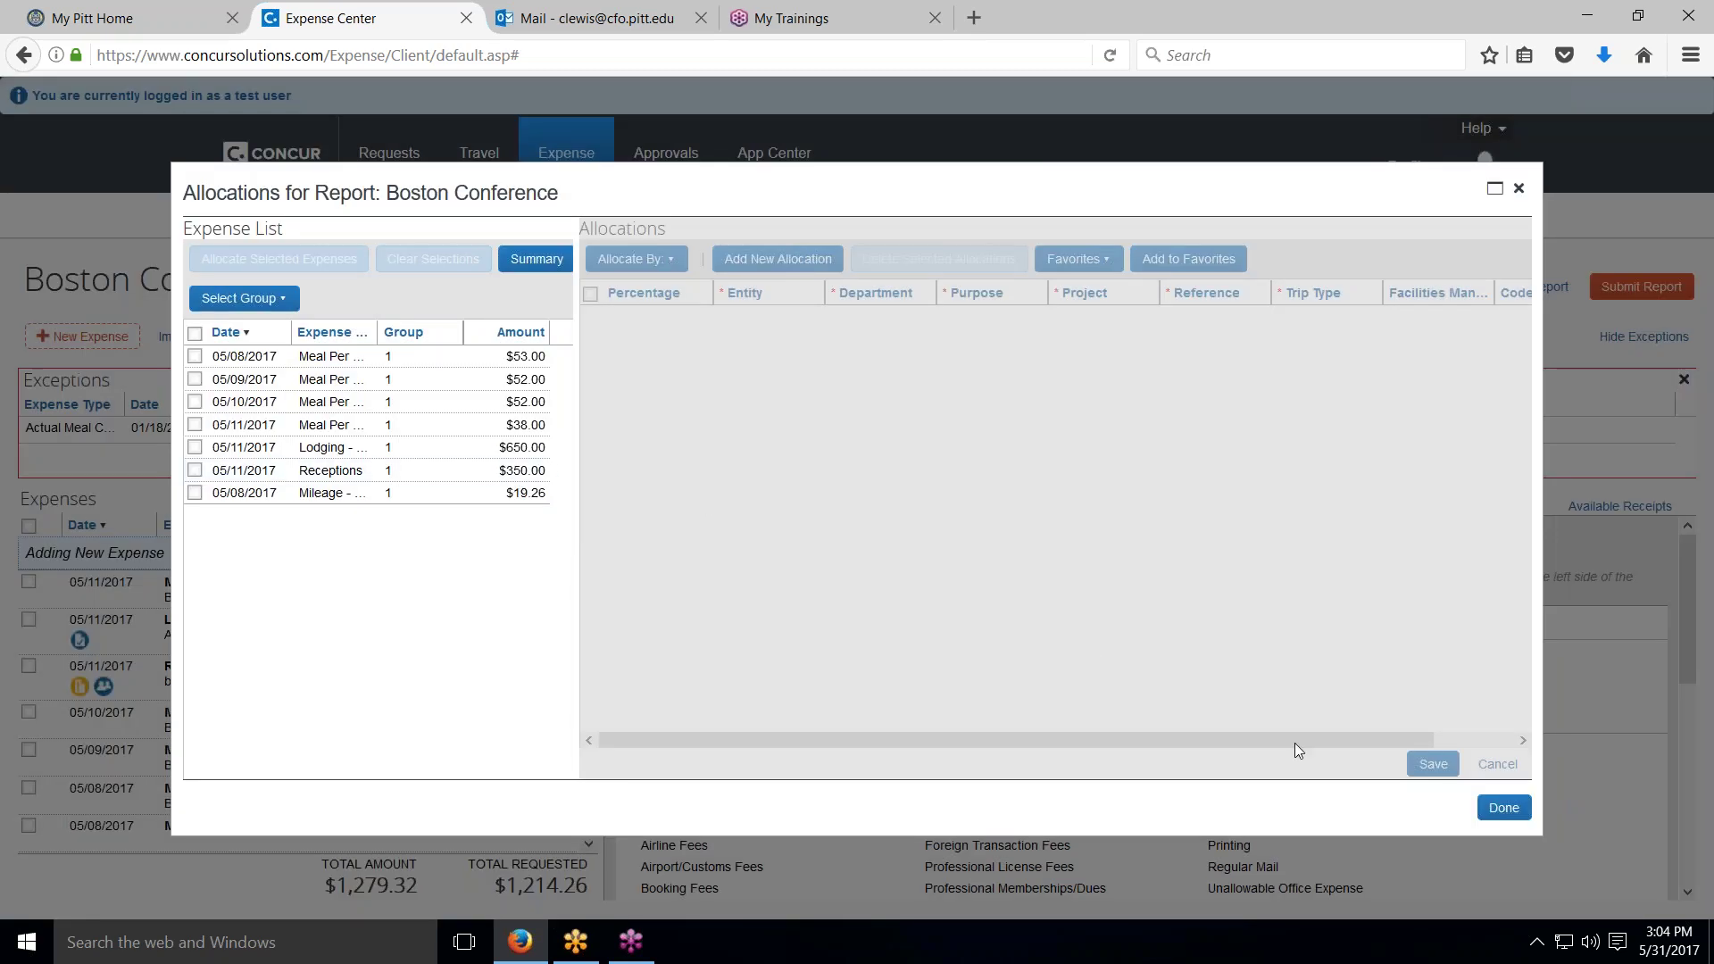
pyautogui.click(1501, 808)
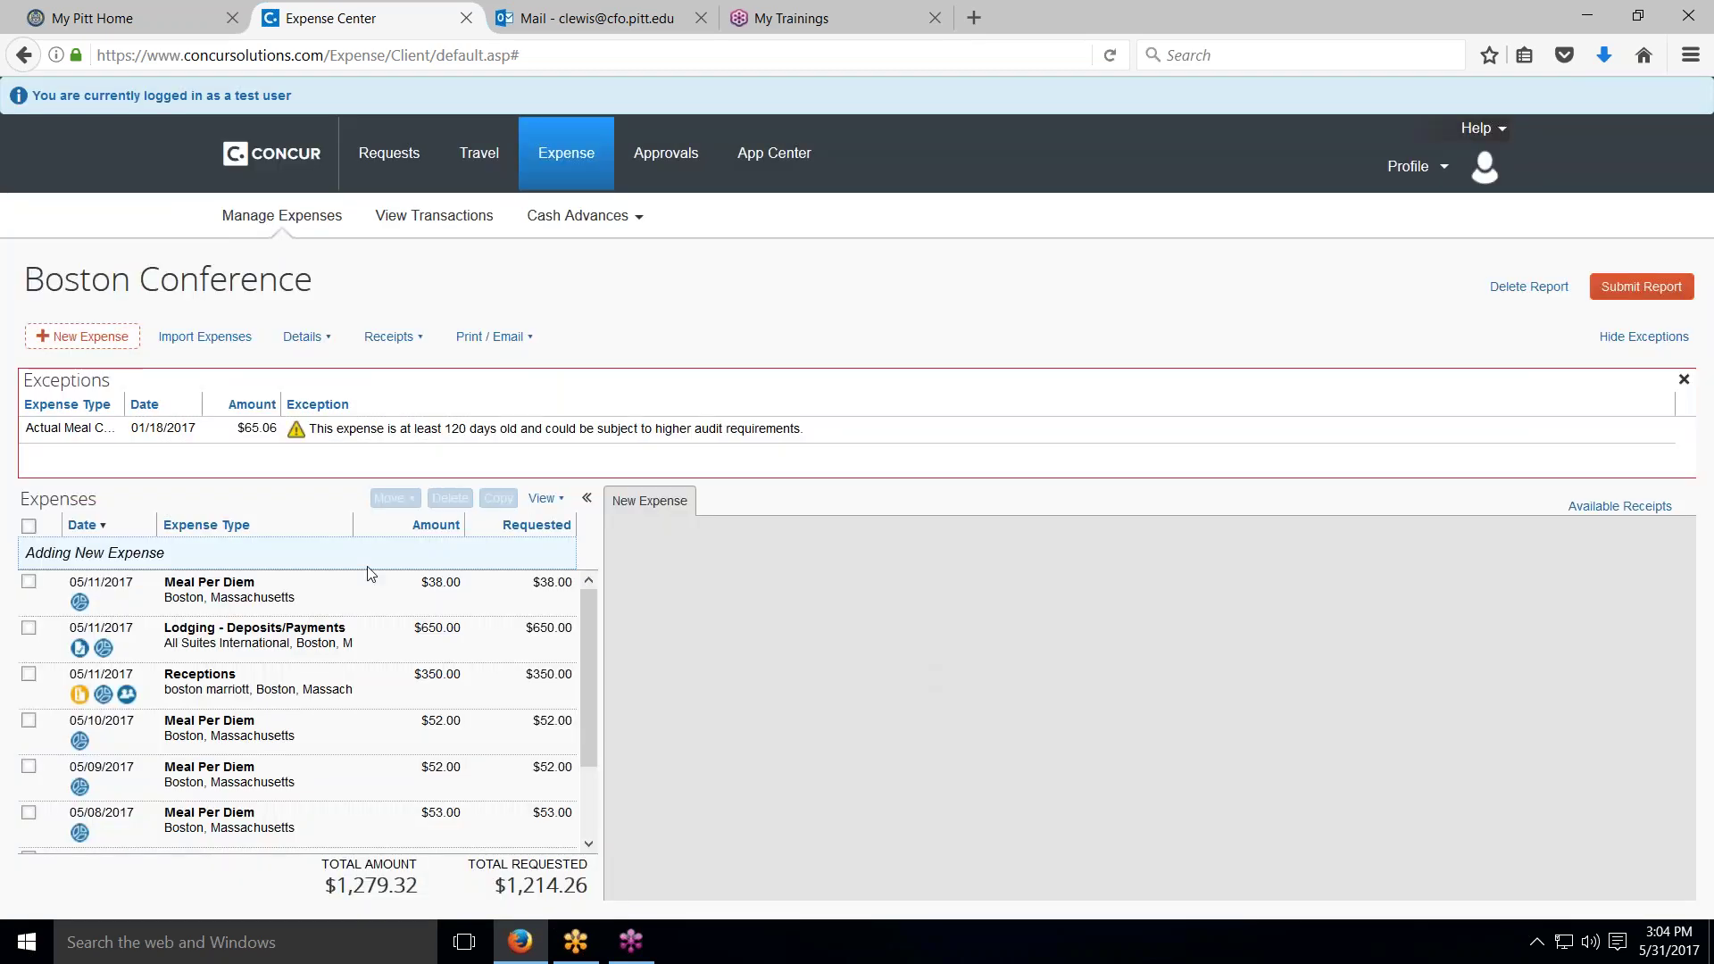
pyautogui.click(82, 605)
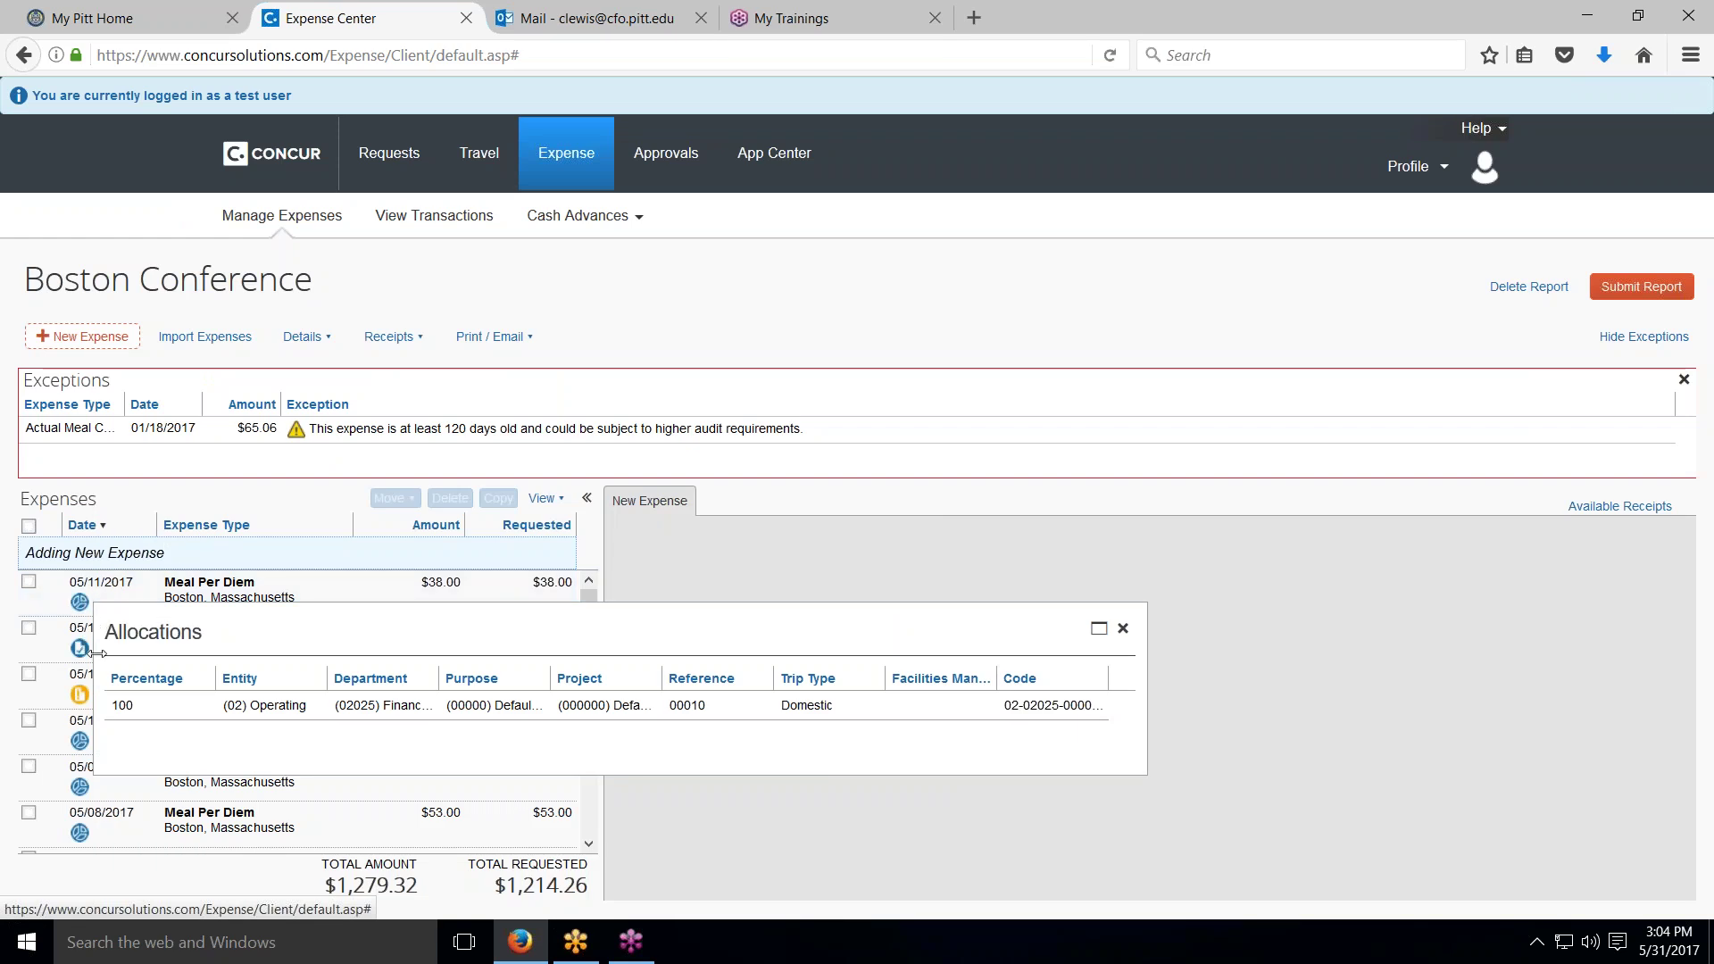
pyautogui.moveTo(80, 750)
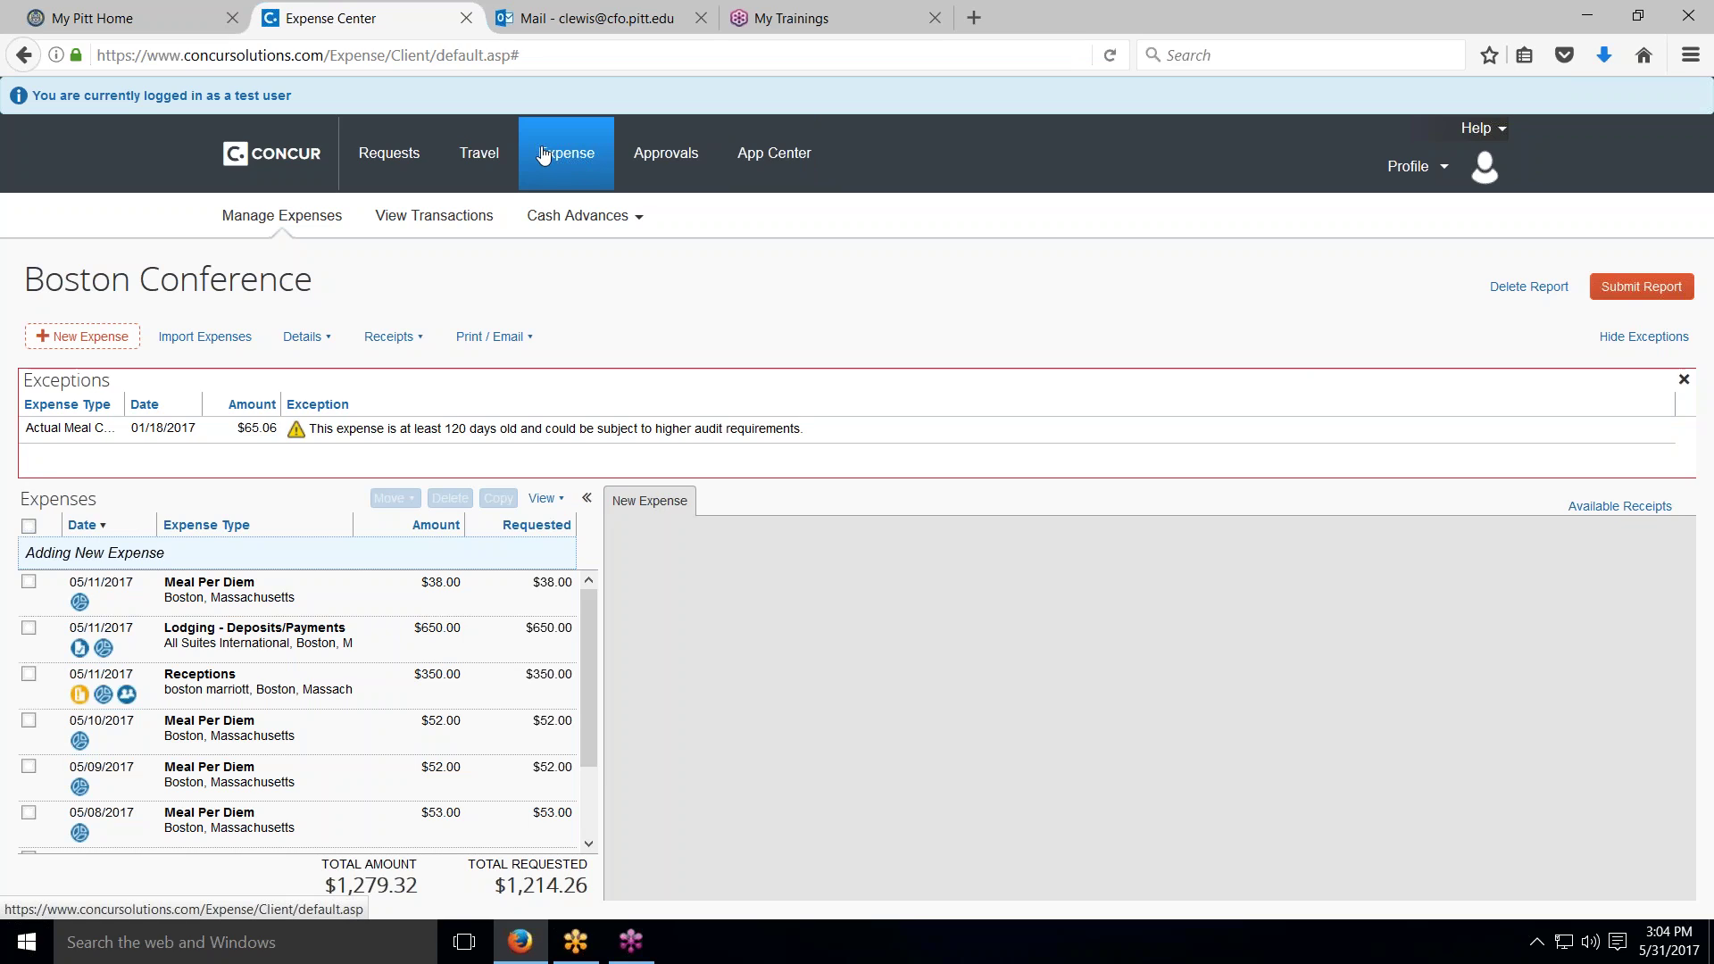
pyautogui.click(291, 159)
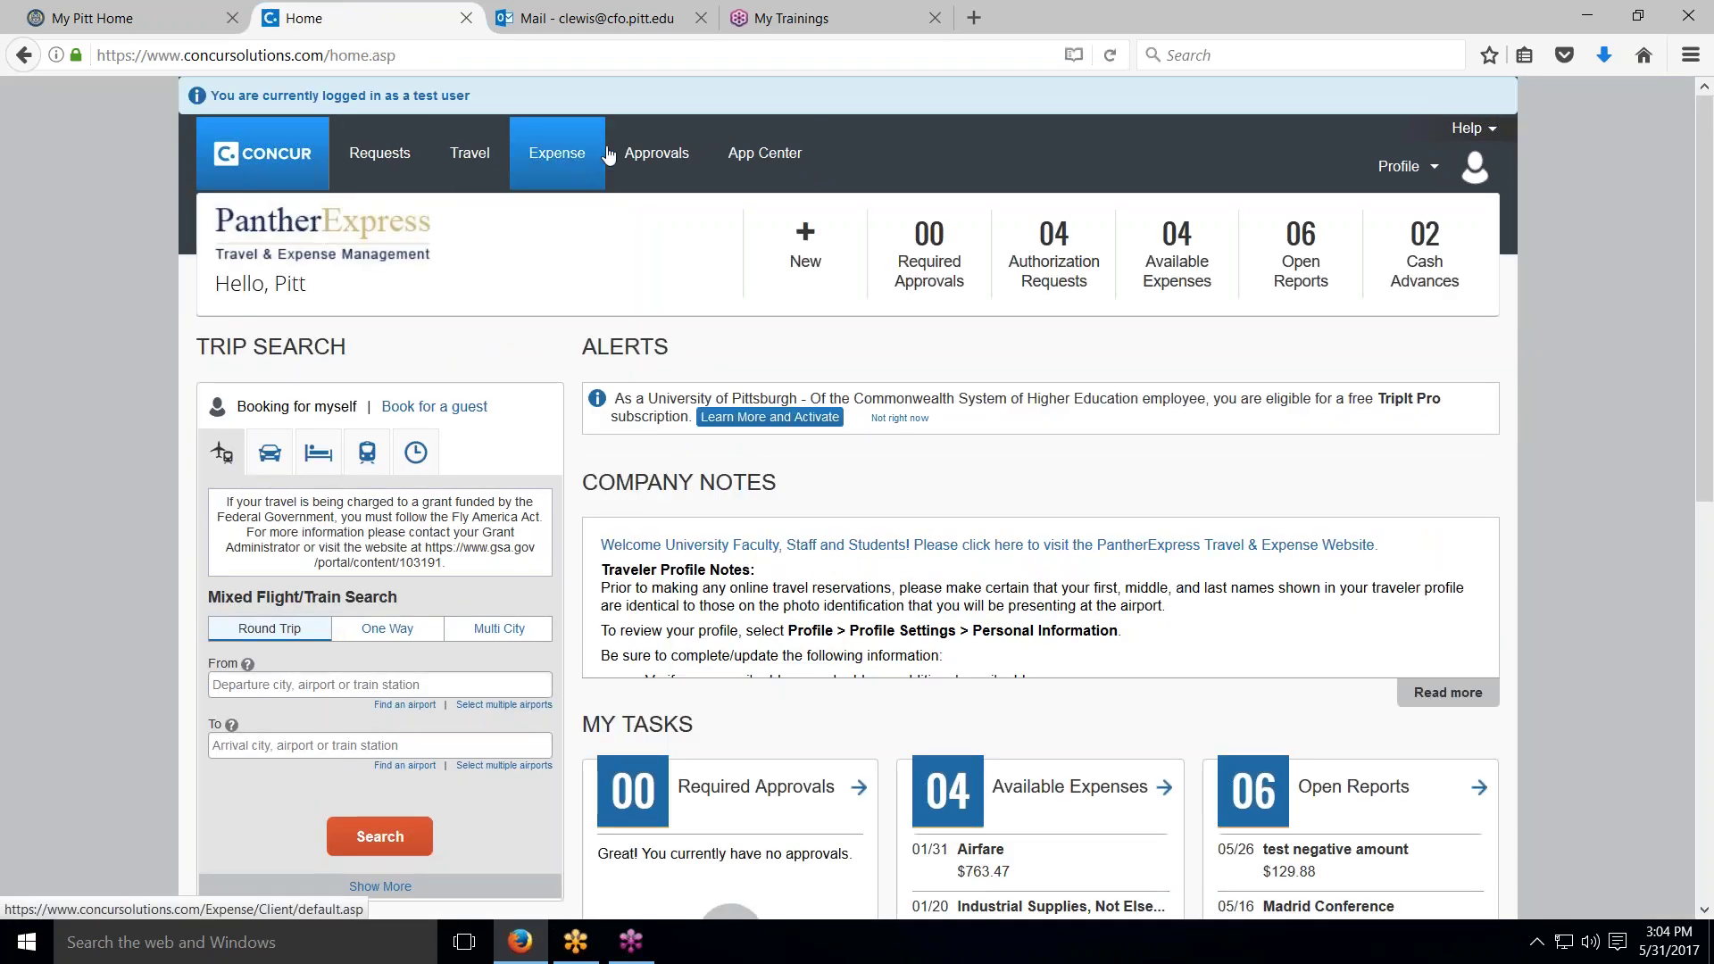
# Step: Open the returned UPT Trip report ($197.50 total) and expand its $83.54 group meal itemizations
pyautogui.click(568, 158)
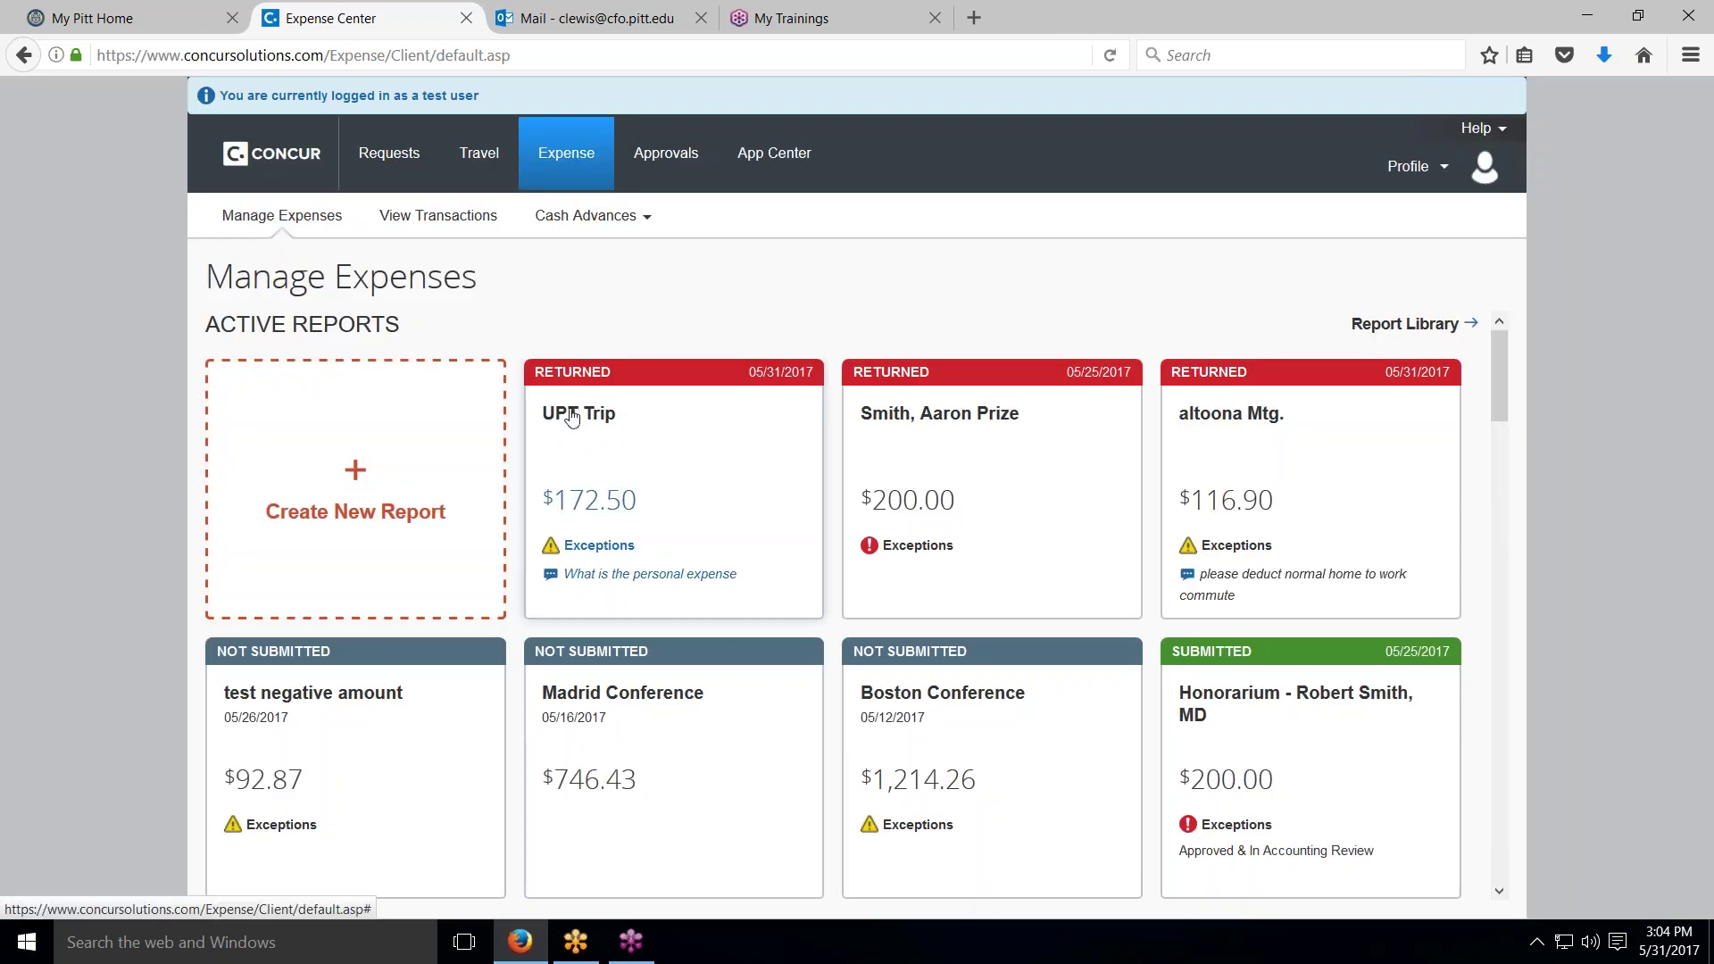
pyautogui.scroll(-2, 572, 416)
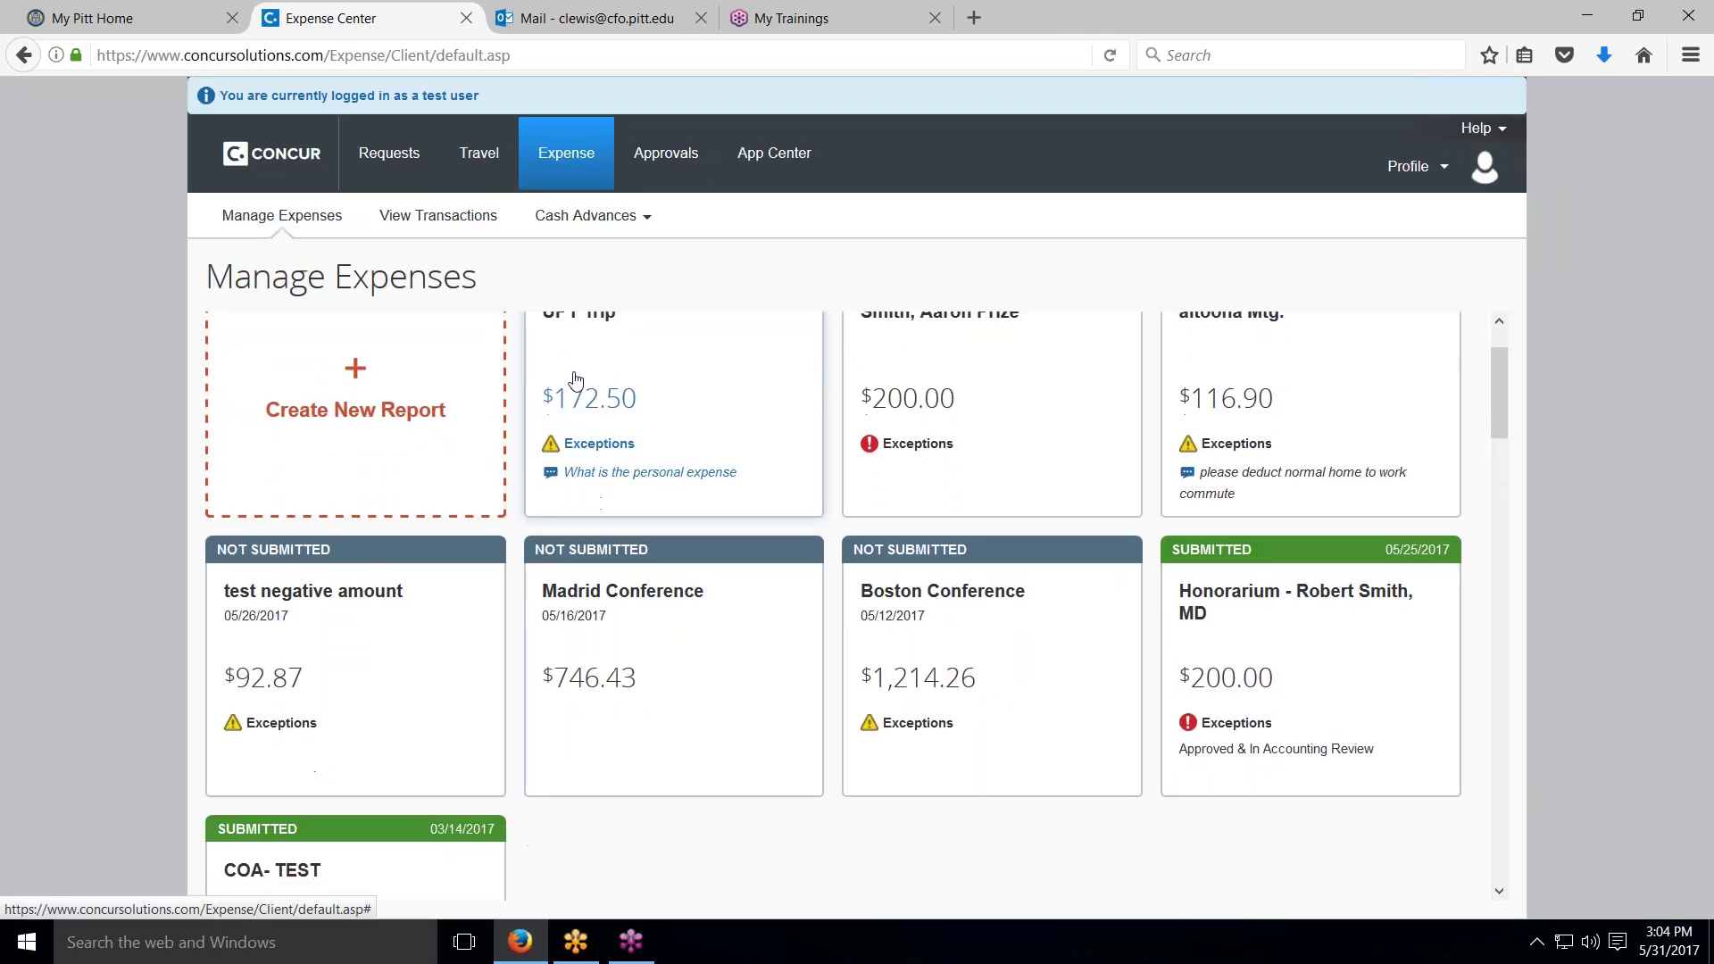
pyautogui.scroll(2, 574, 380)
pyautogui.scroll(-1, 574, 379)
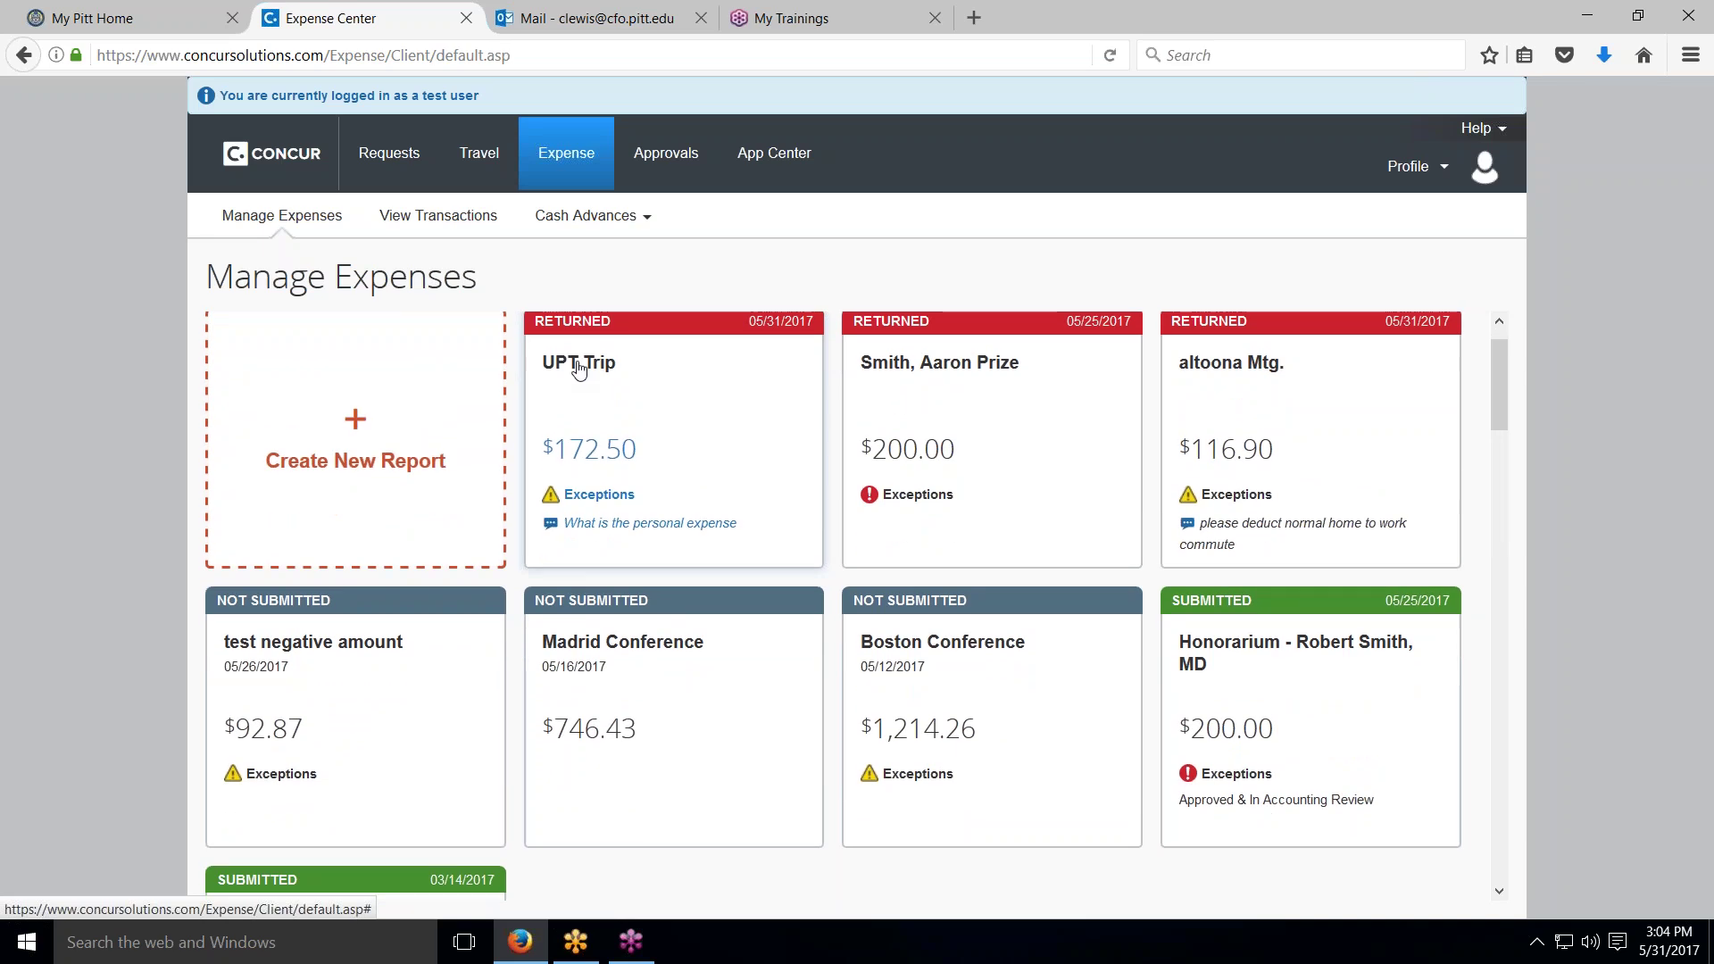
pyautogui.click(576, 362)
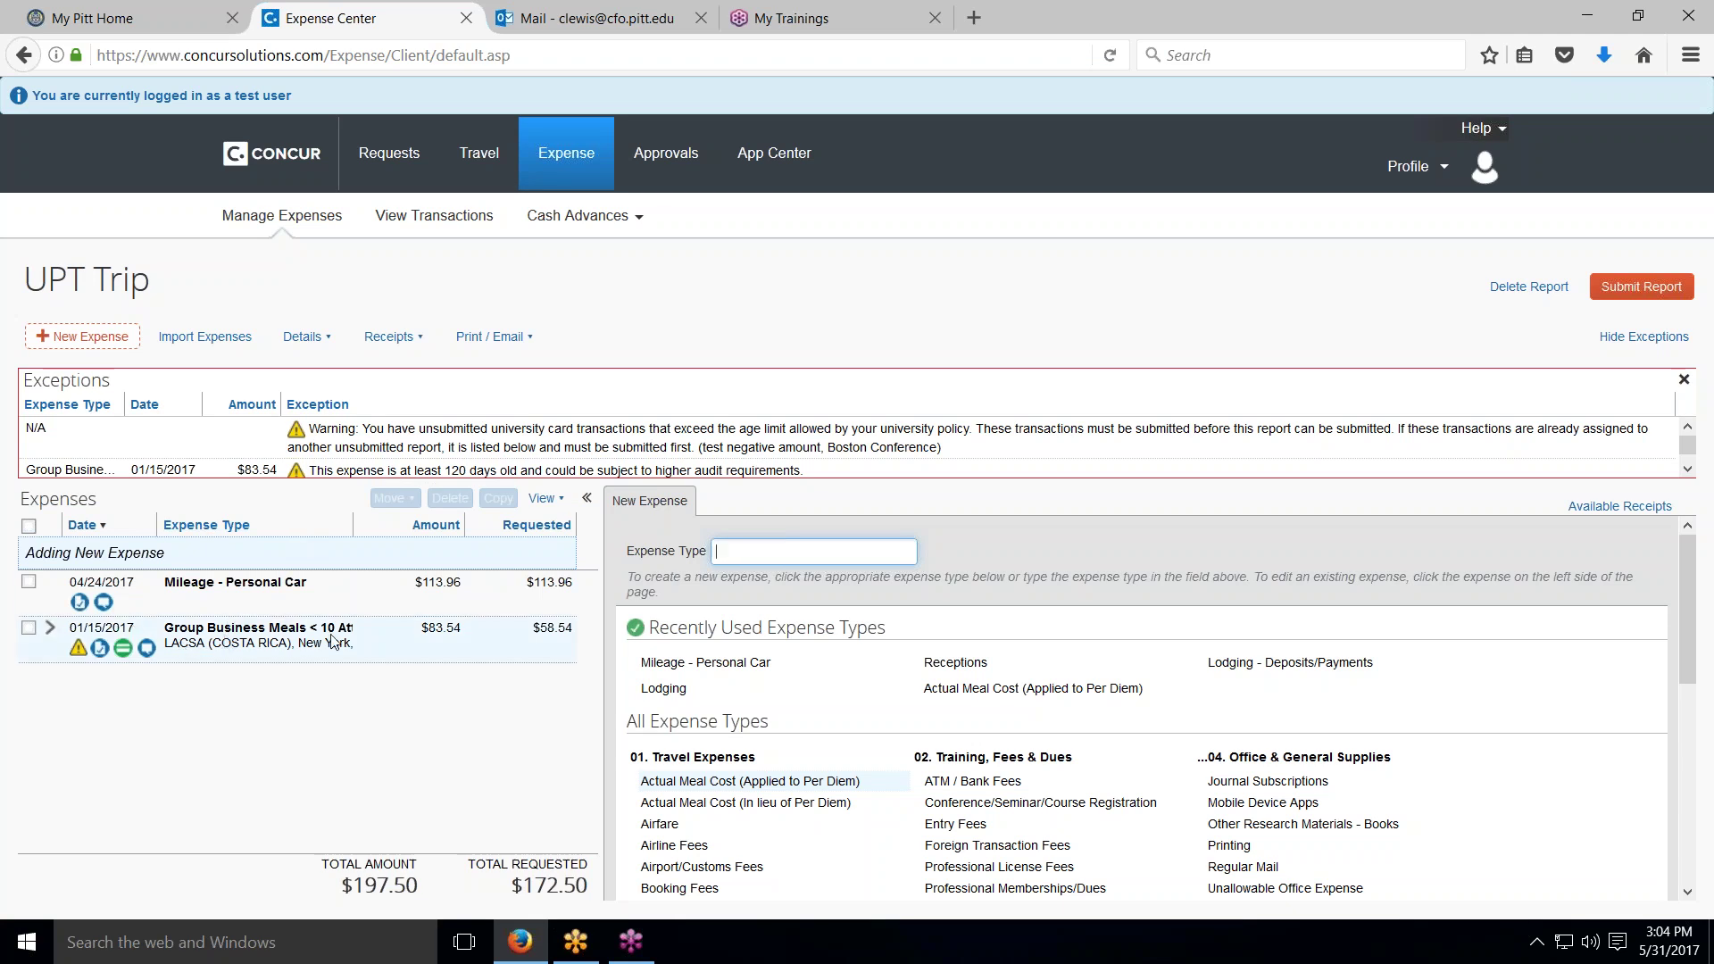
pyautogui.click(51, 627)
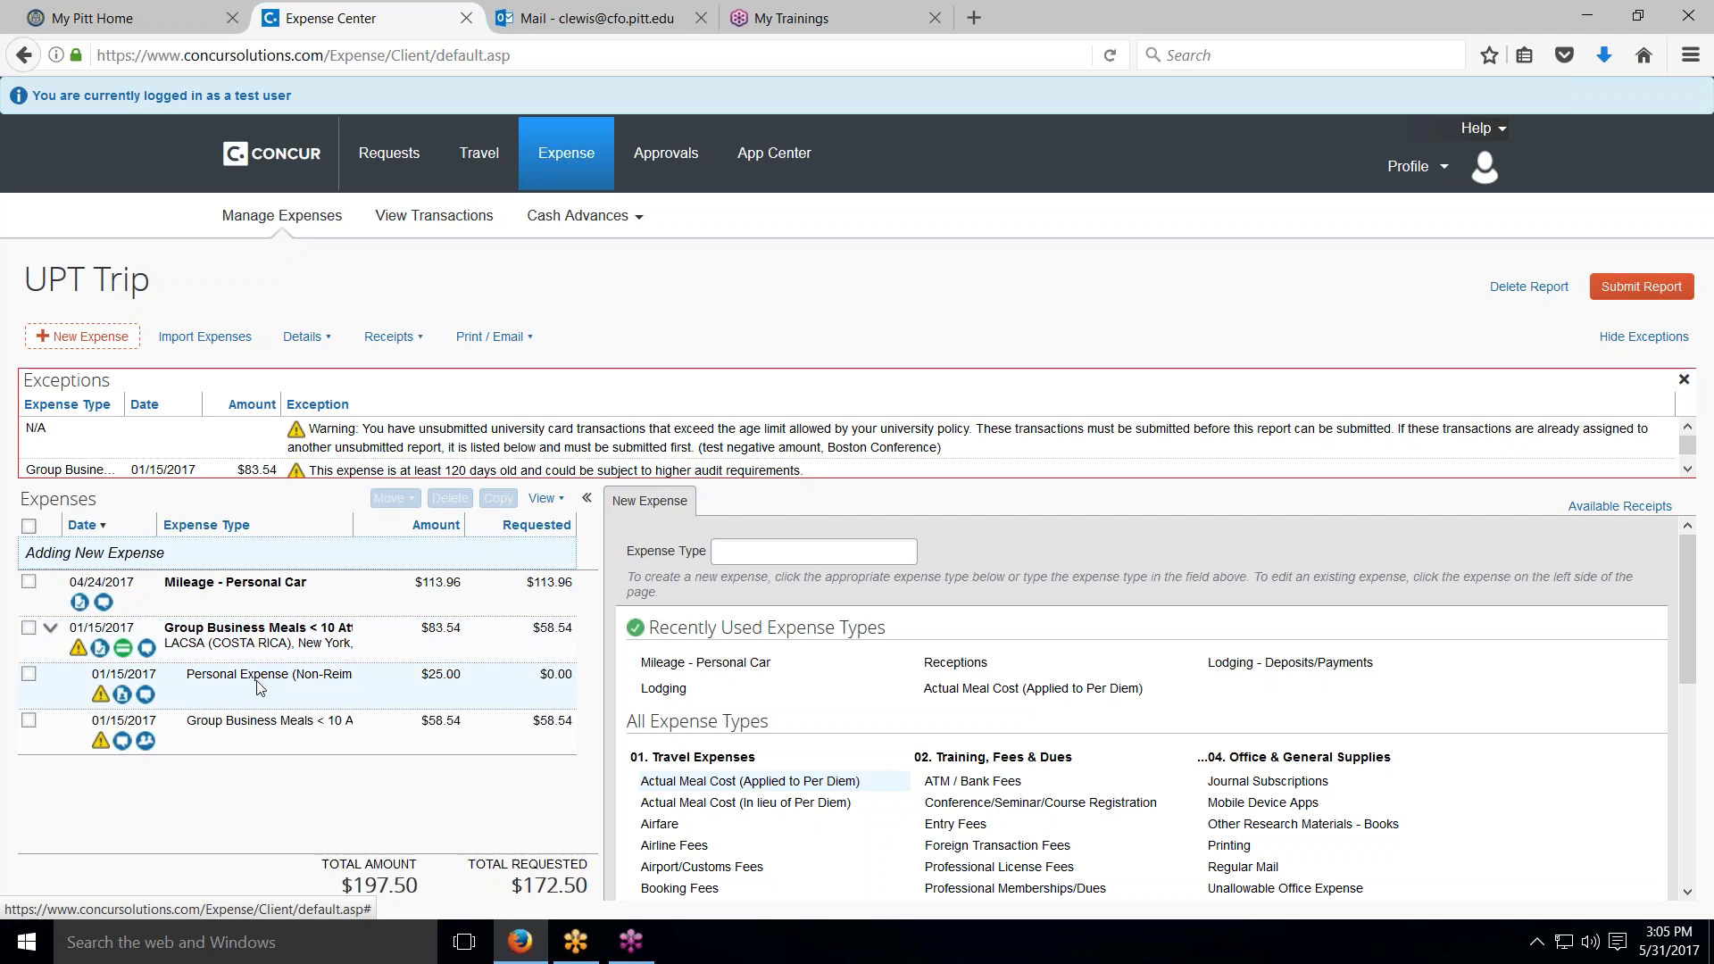
# Step: View the group meal's $25.00 non-reimbursable Personal Expense itemization noted as alcohol
pyautogui.click(257, 639)
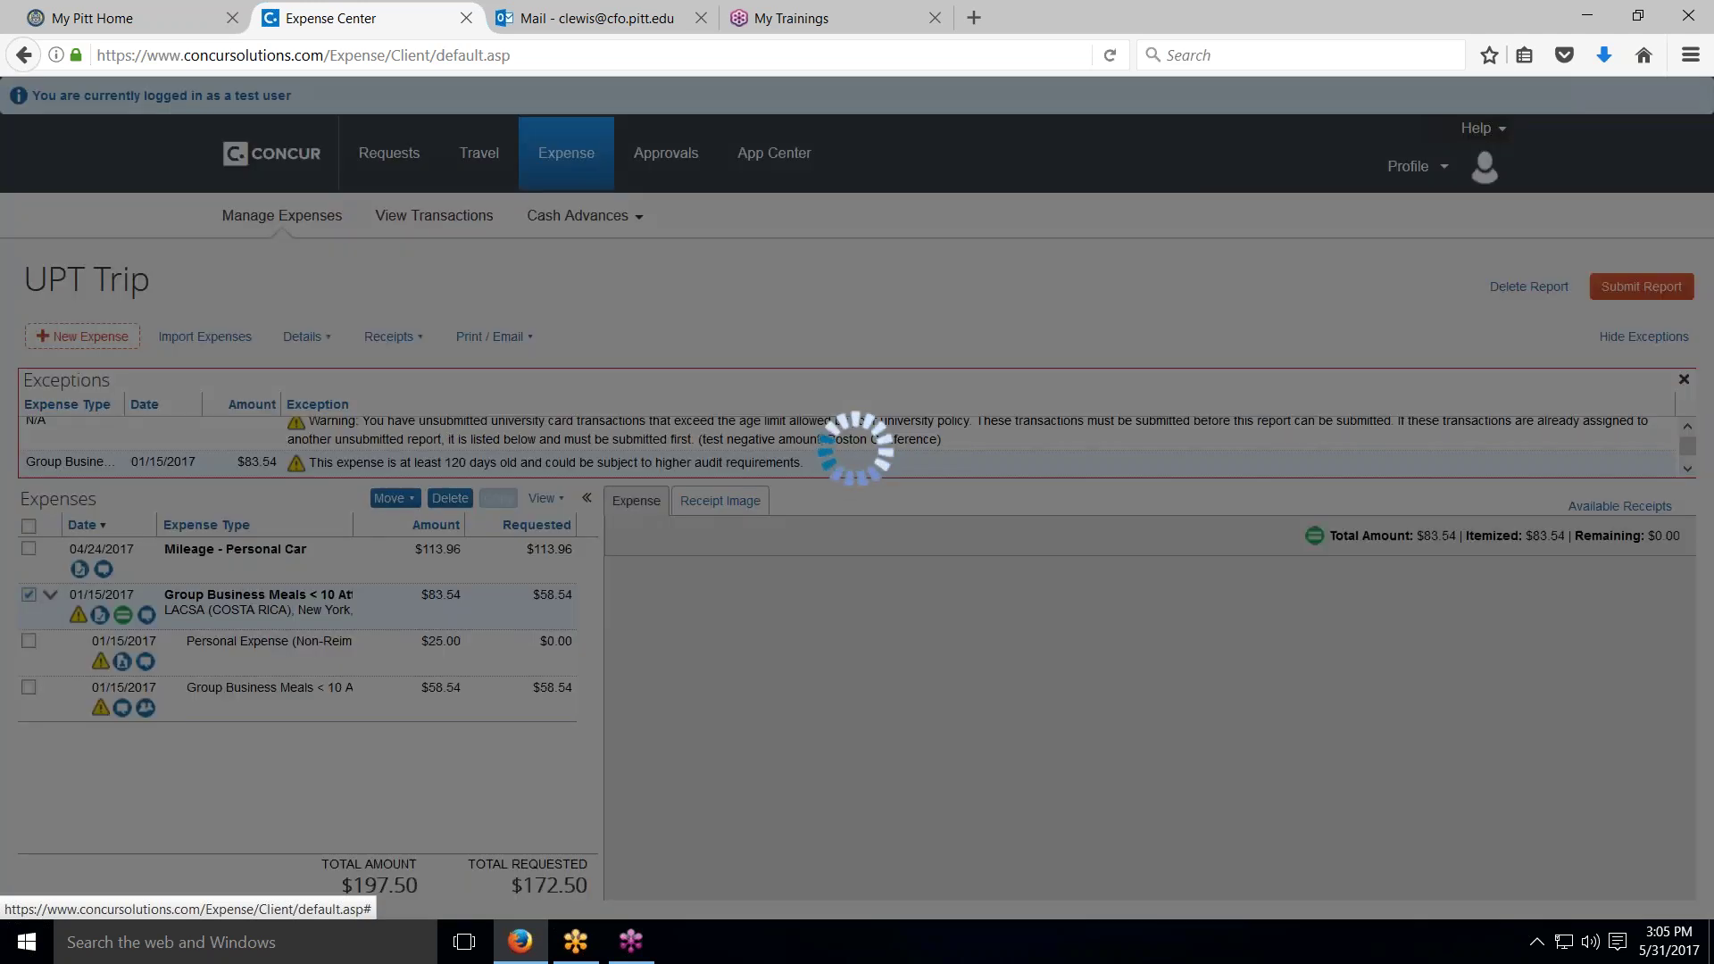
pyautogui.scroll(-3, 807, 791)
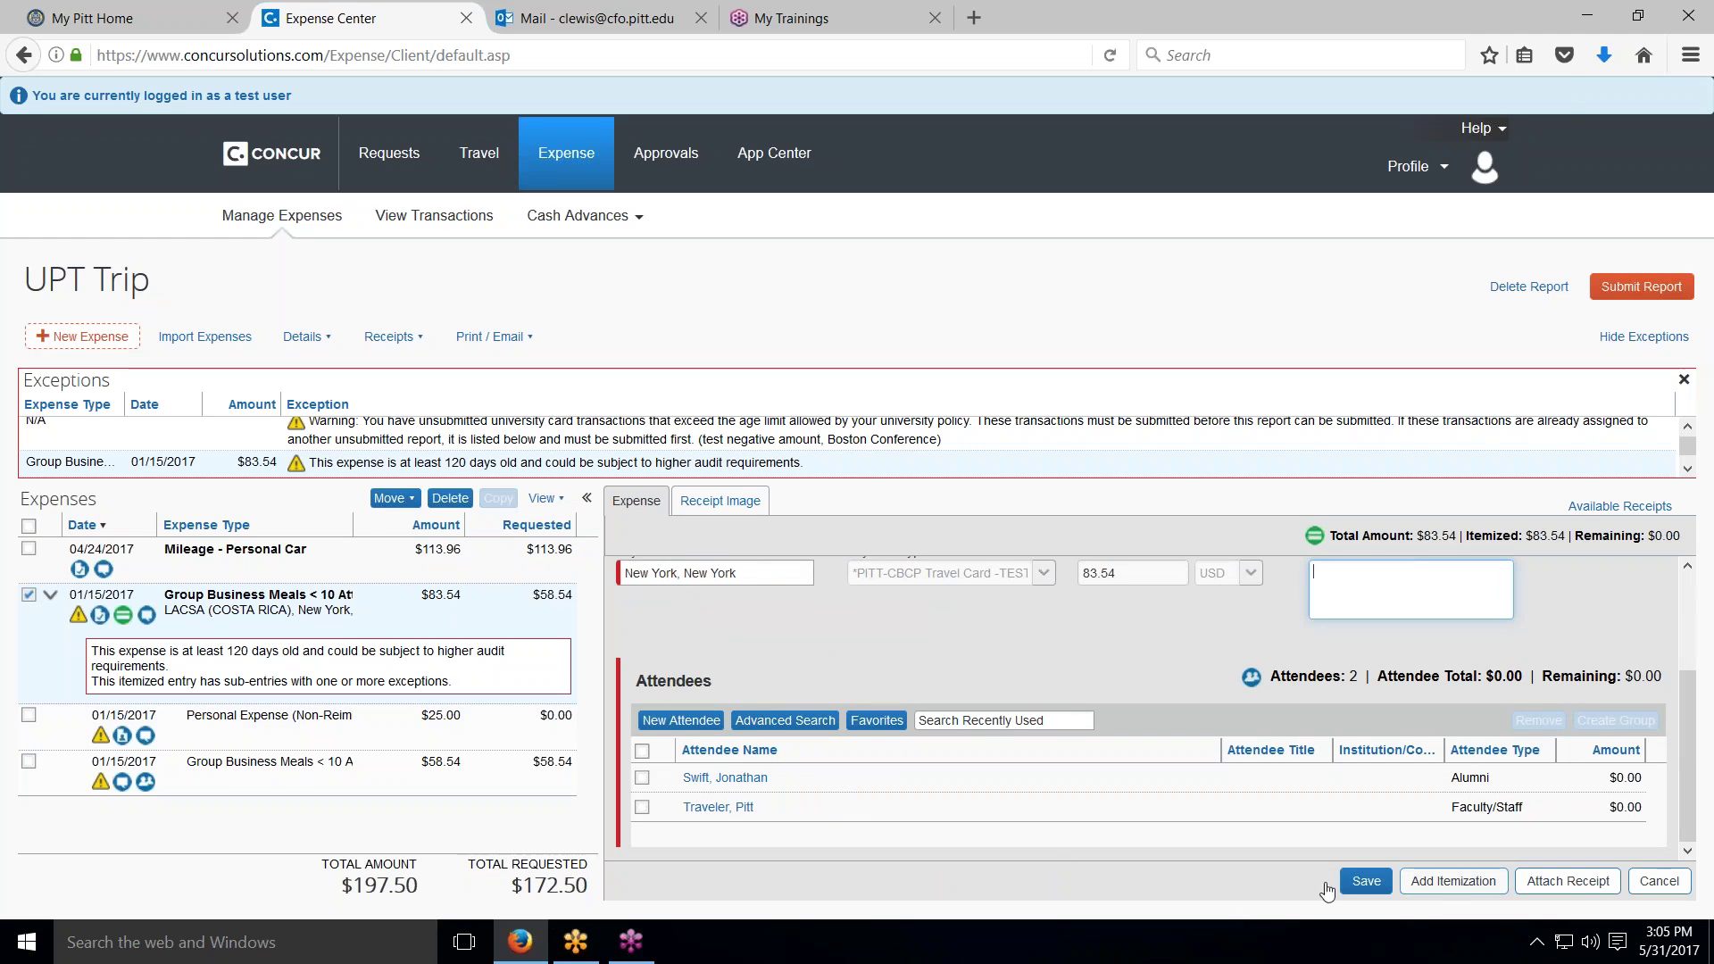
pyautogui.click(287, 726)
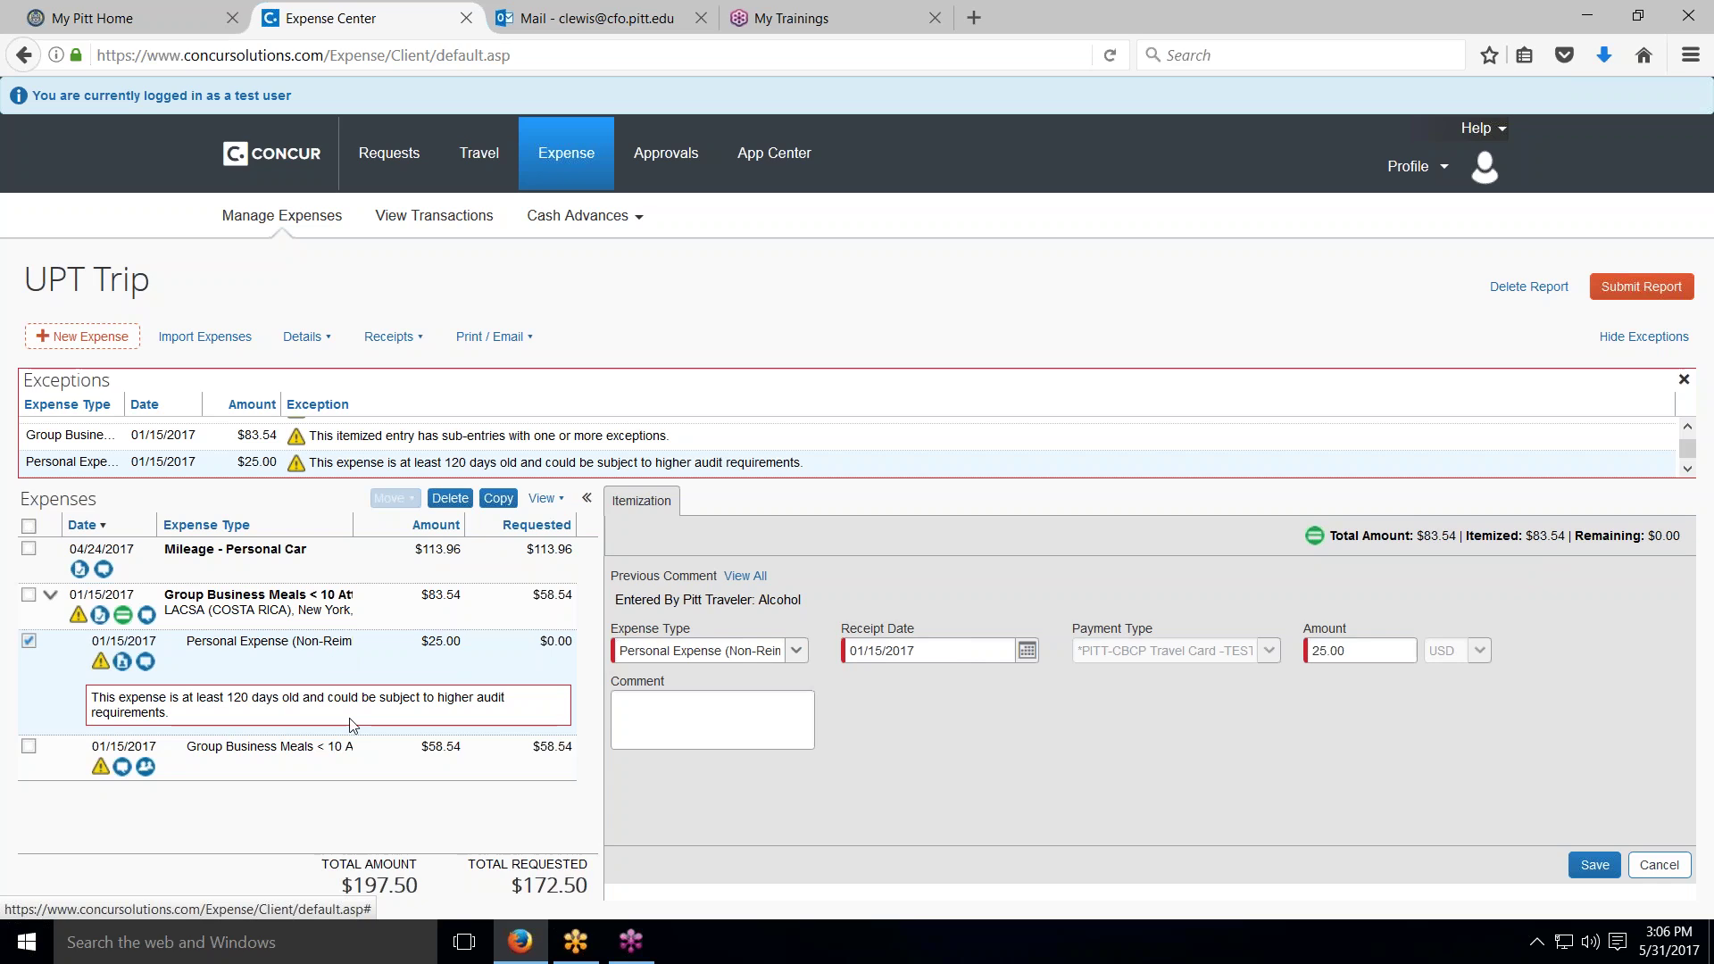
# Step: Review the $58.54 group meal itemization's comments and two attendees, then deselect it
pyautogui.click(444, 761)
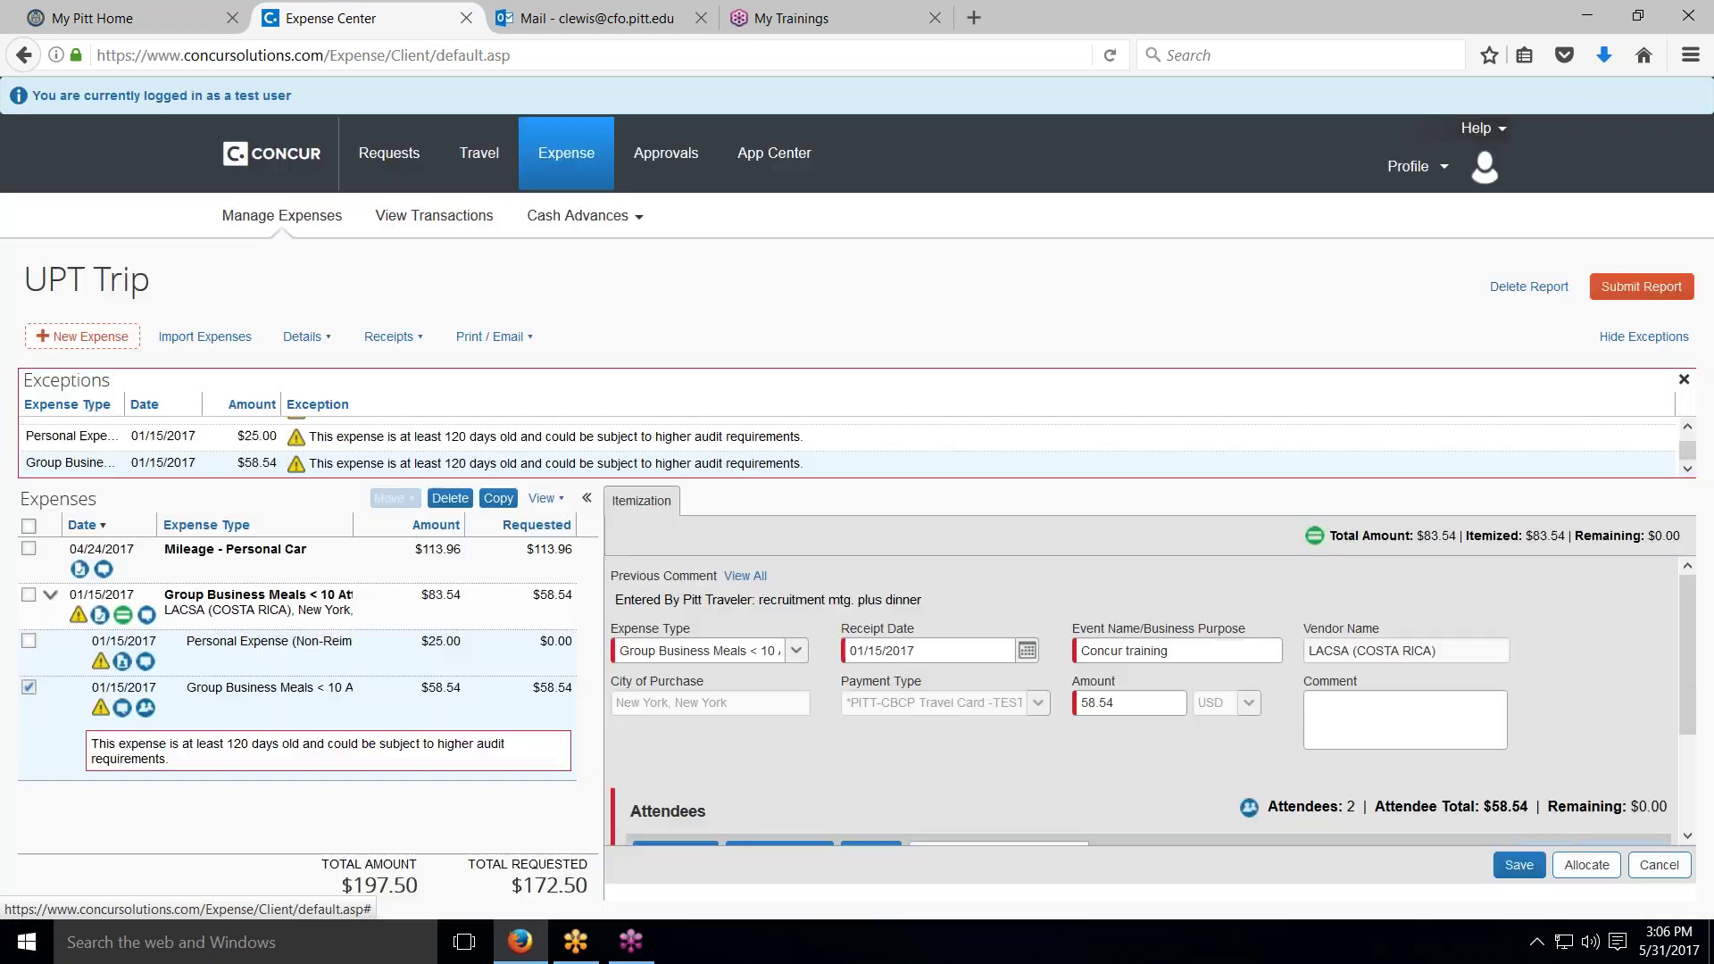
pyautogui.click(146, 663)
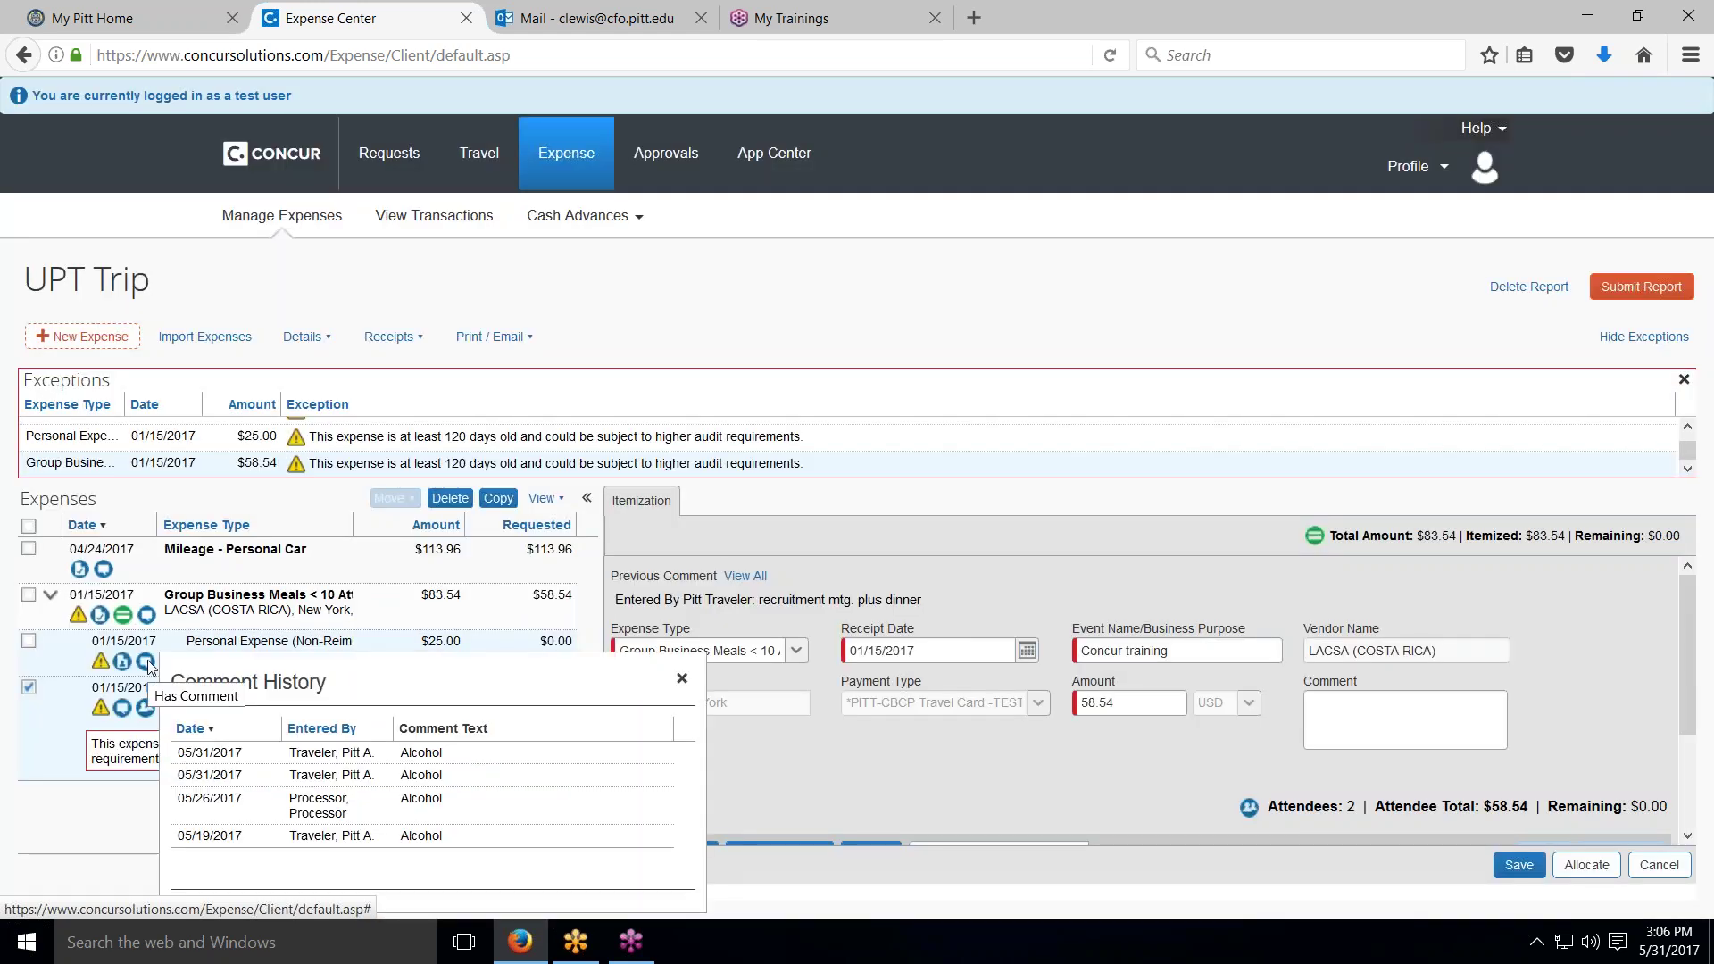
pyautogui.click(131, 709)
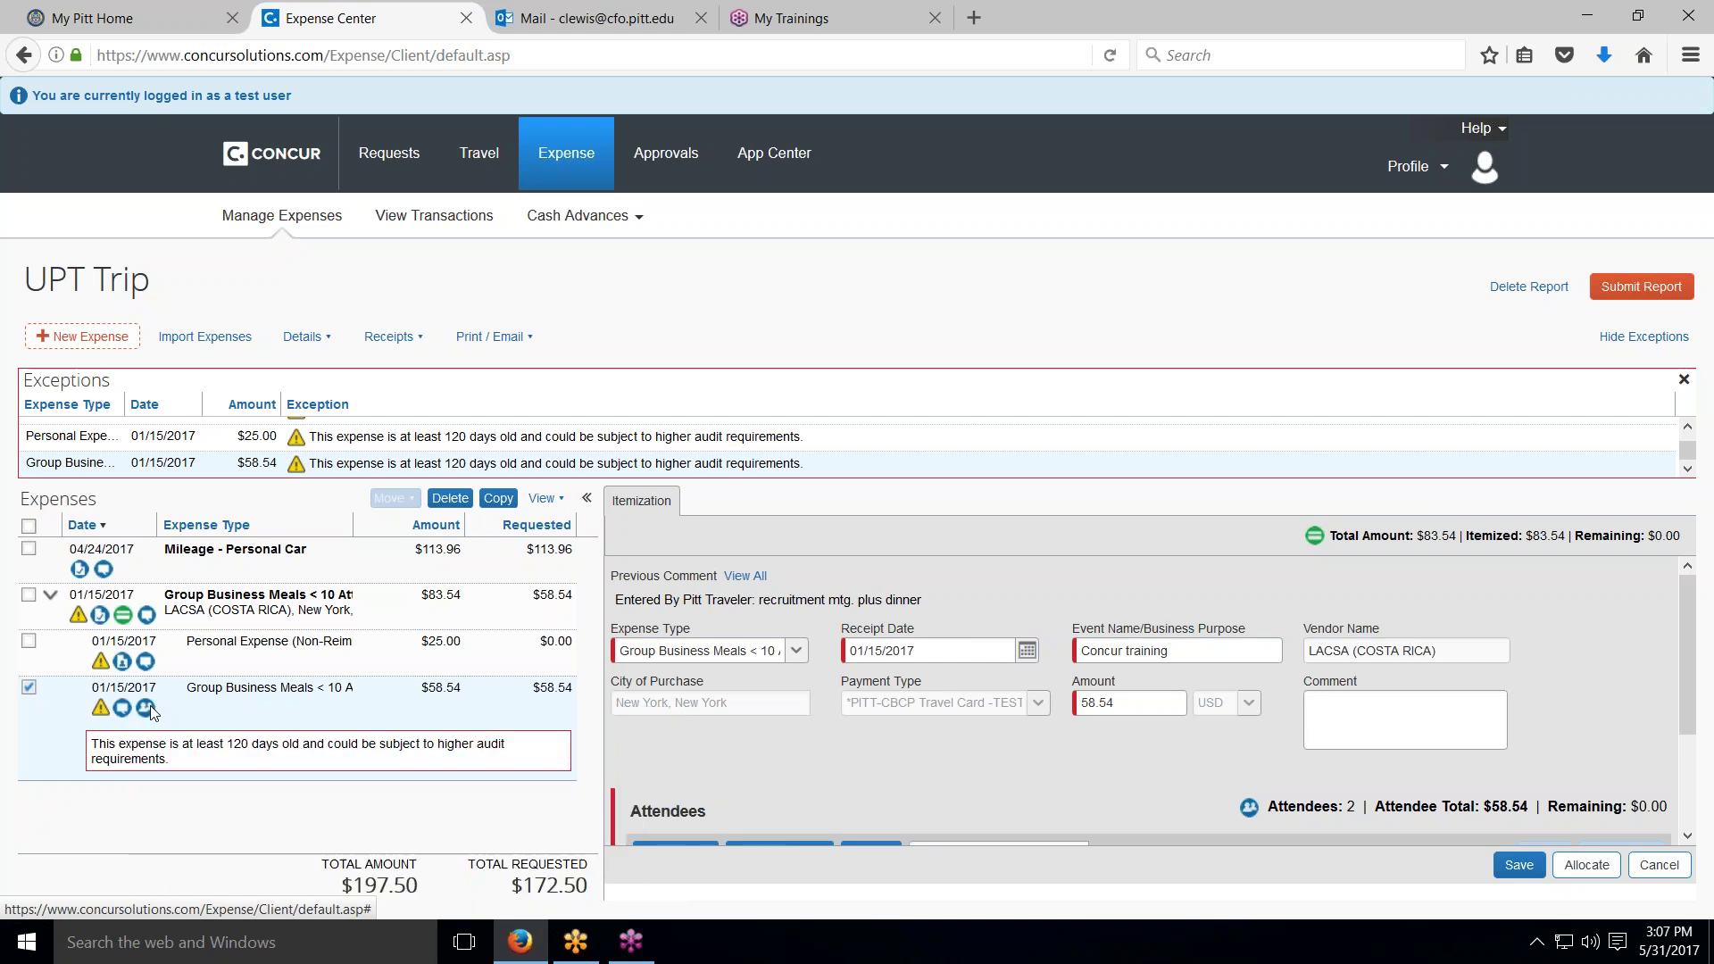
pyautogui.click(146, 710)
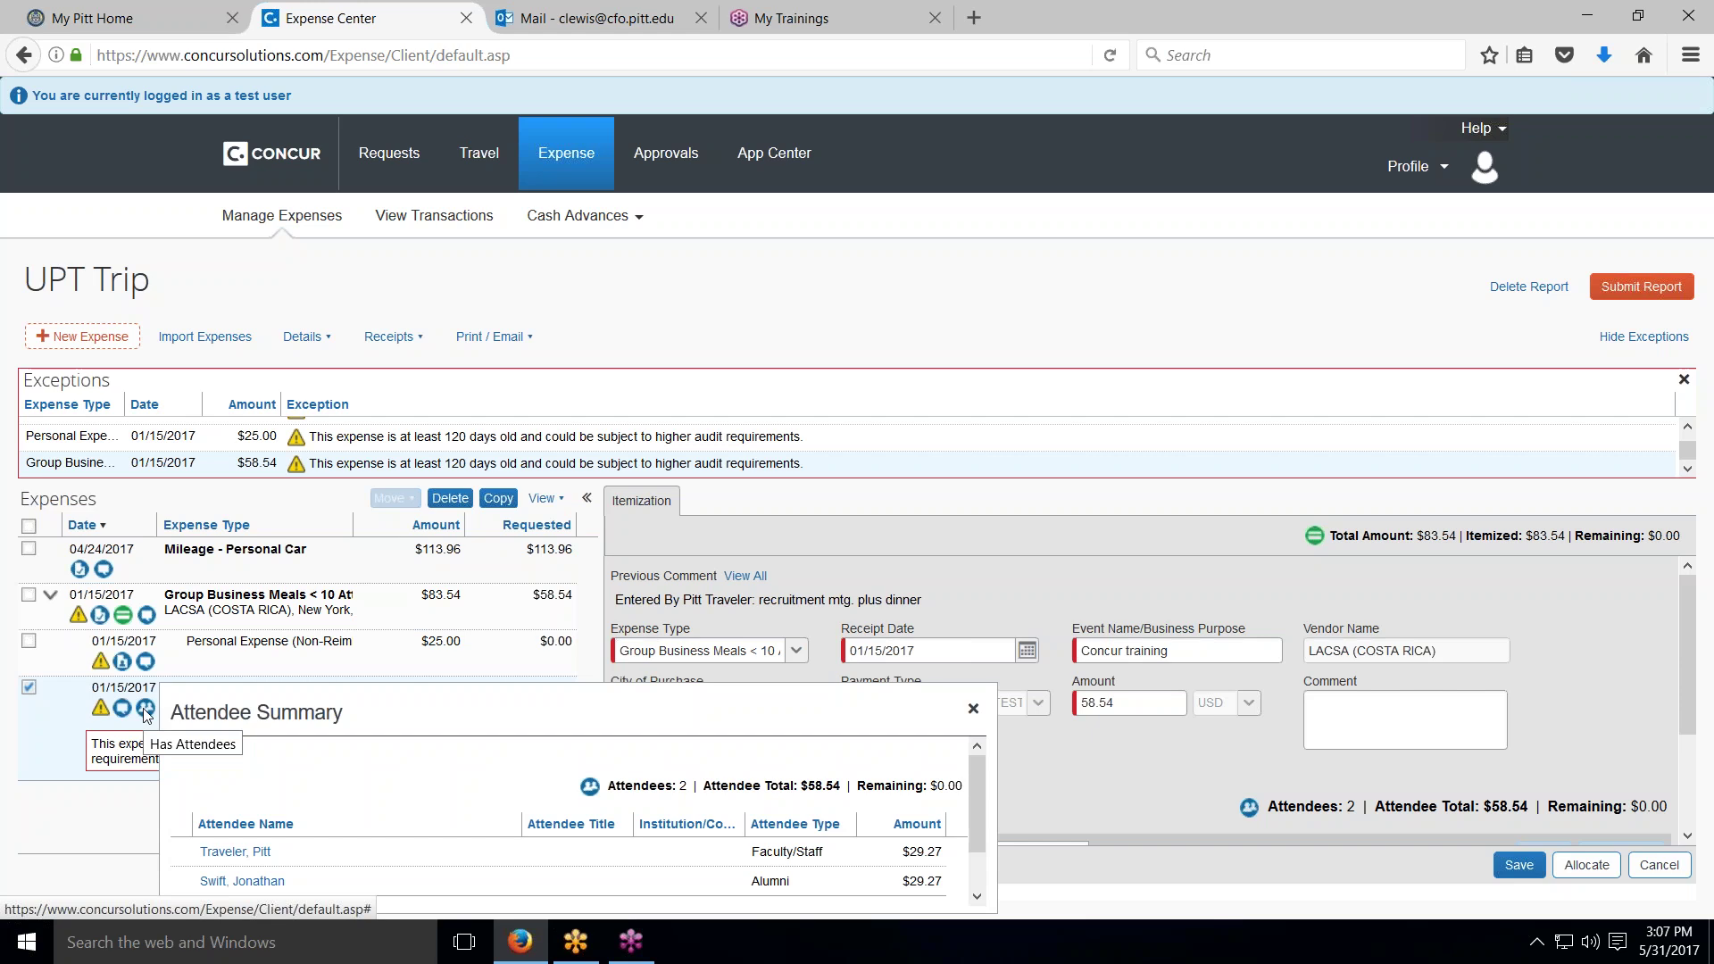
pyautogui.click(112, 780)
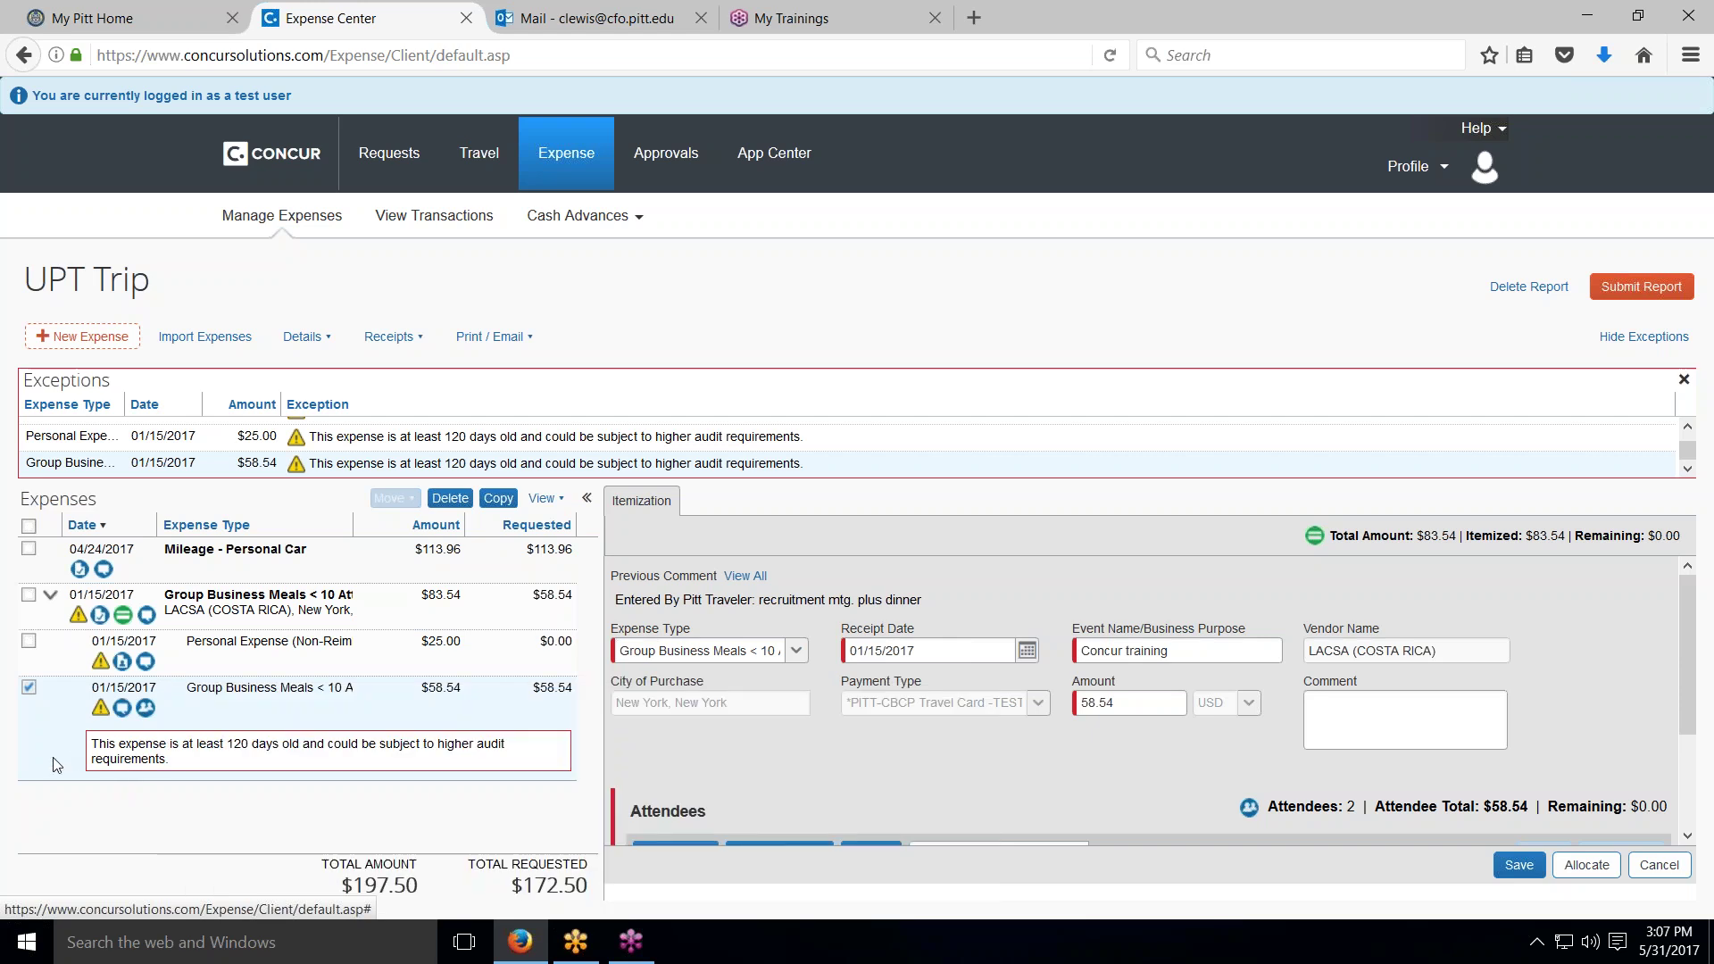
pyautogui.click(32, 687)
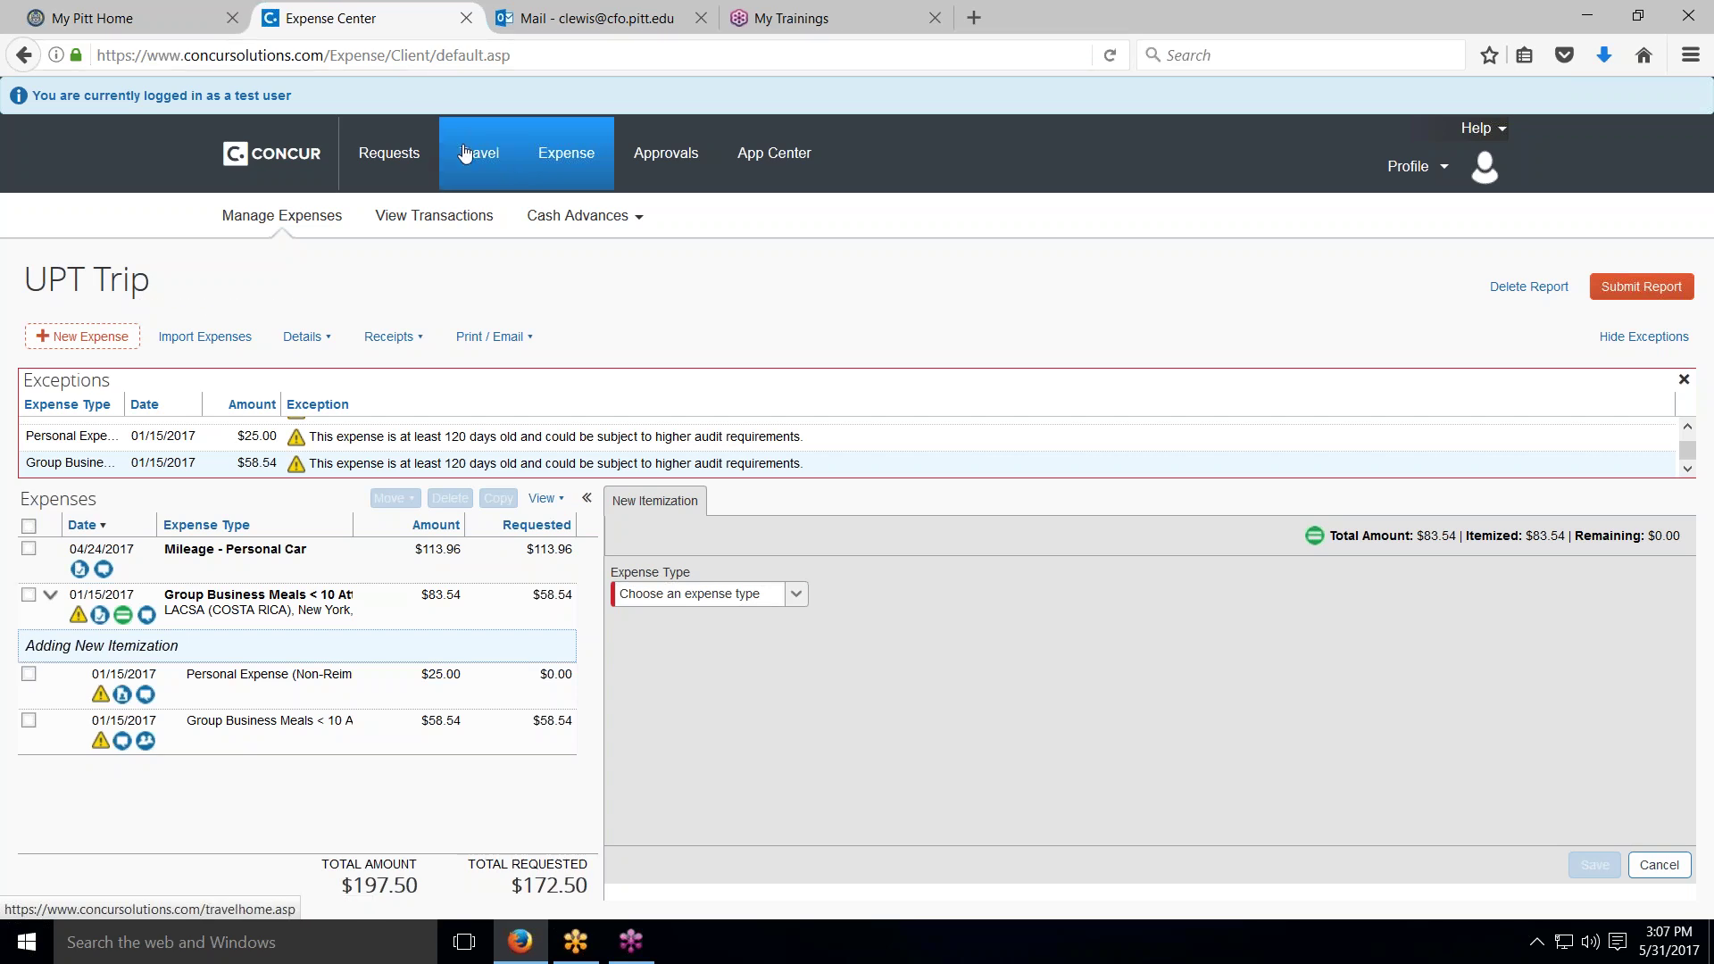
pyautogui.click(571, 161)
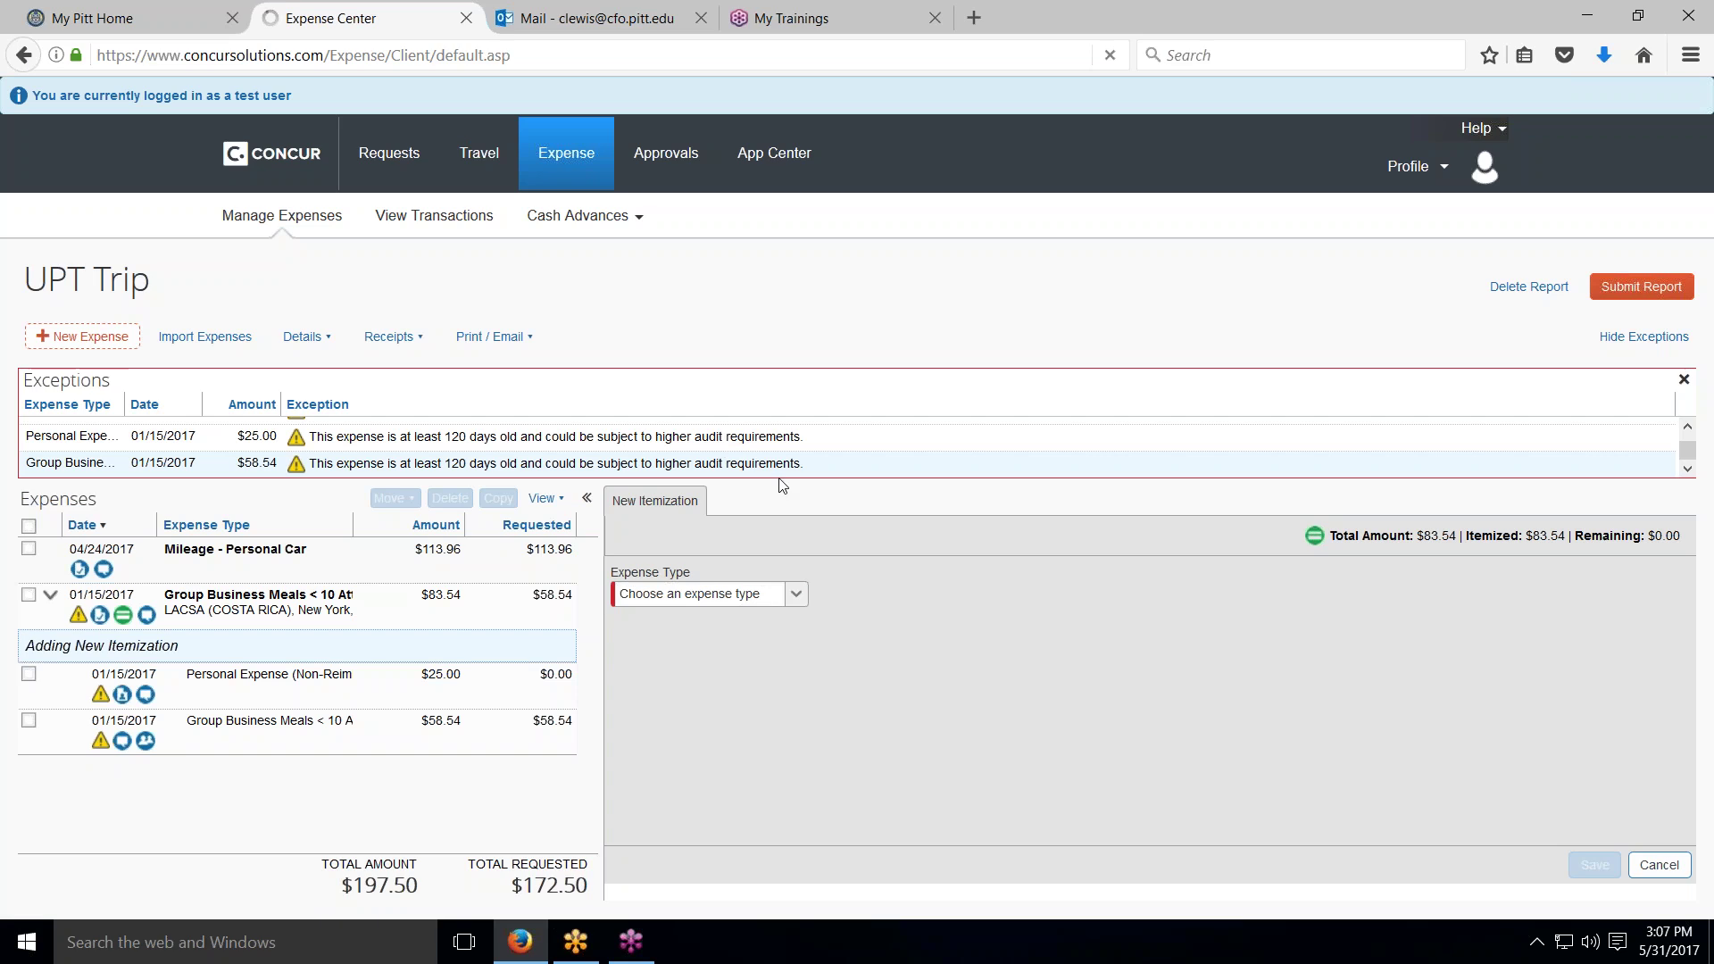
# Step: Open the Madrid Conference report and its €35.00 ($38.43) Taxi/Car Service expense
pyautogui.scroll(-1, 833, 607)
pyautogui.scroll(-1, 708, 459)
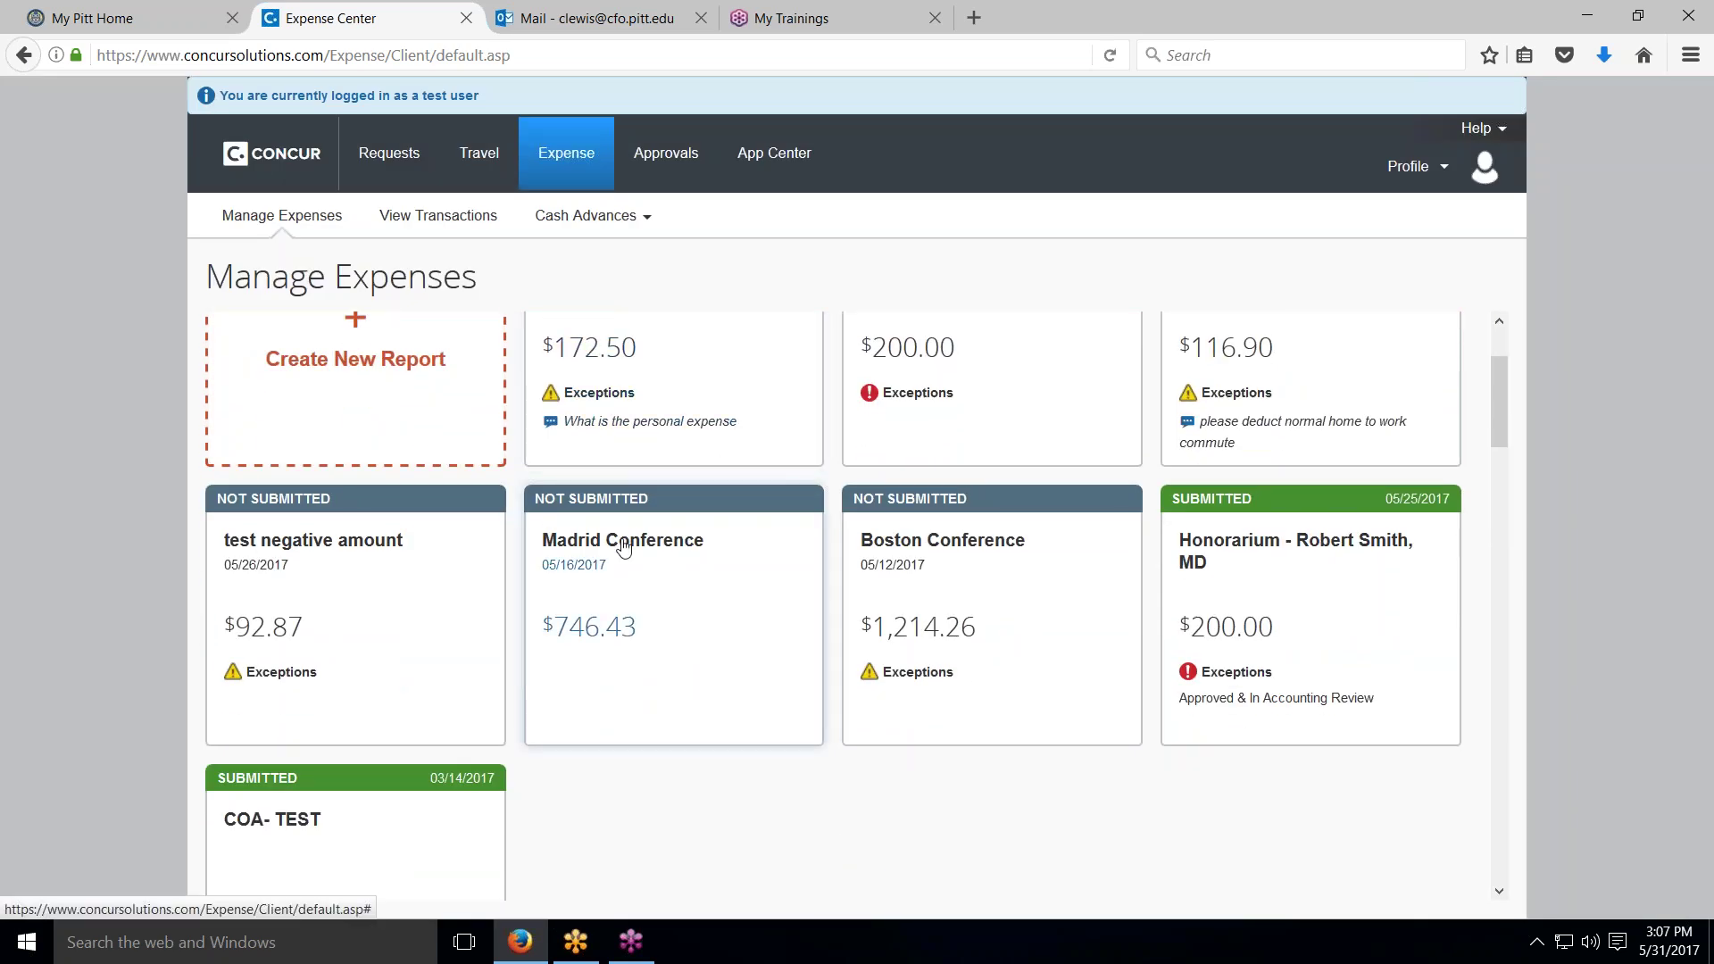
pyautogui.click(632, 546)
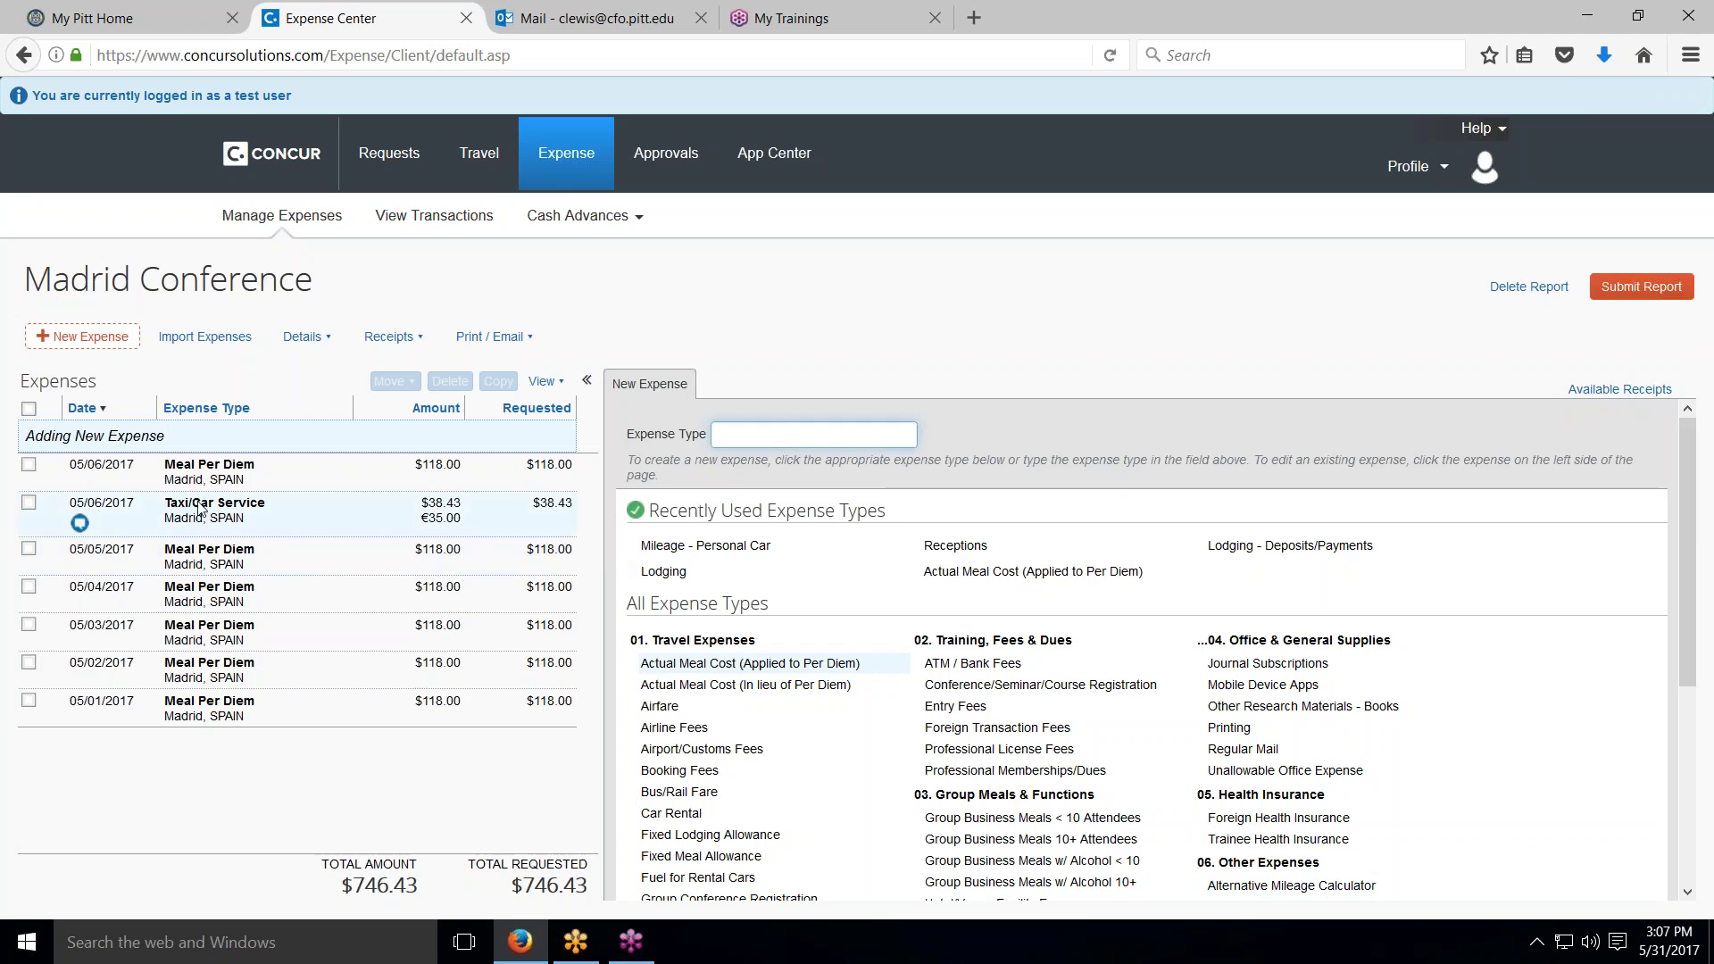
pyautogui.click(198, 509)
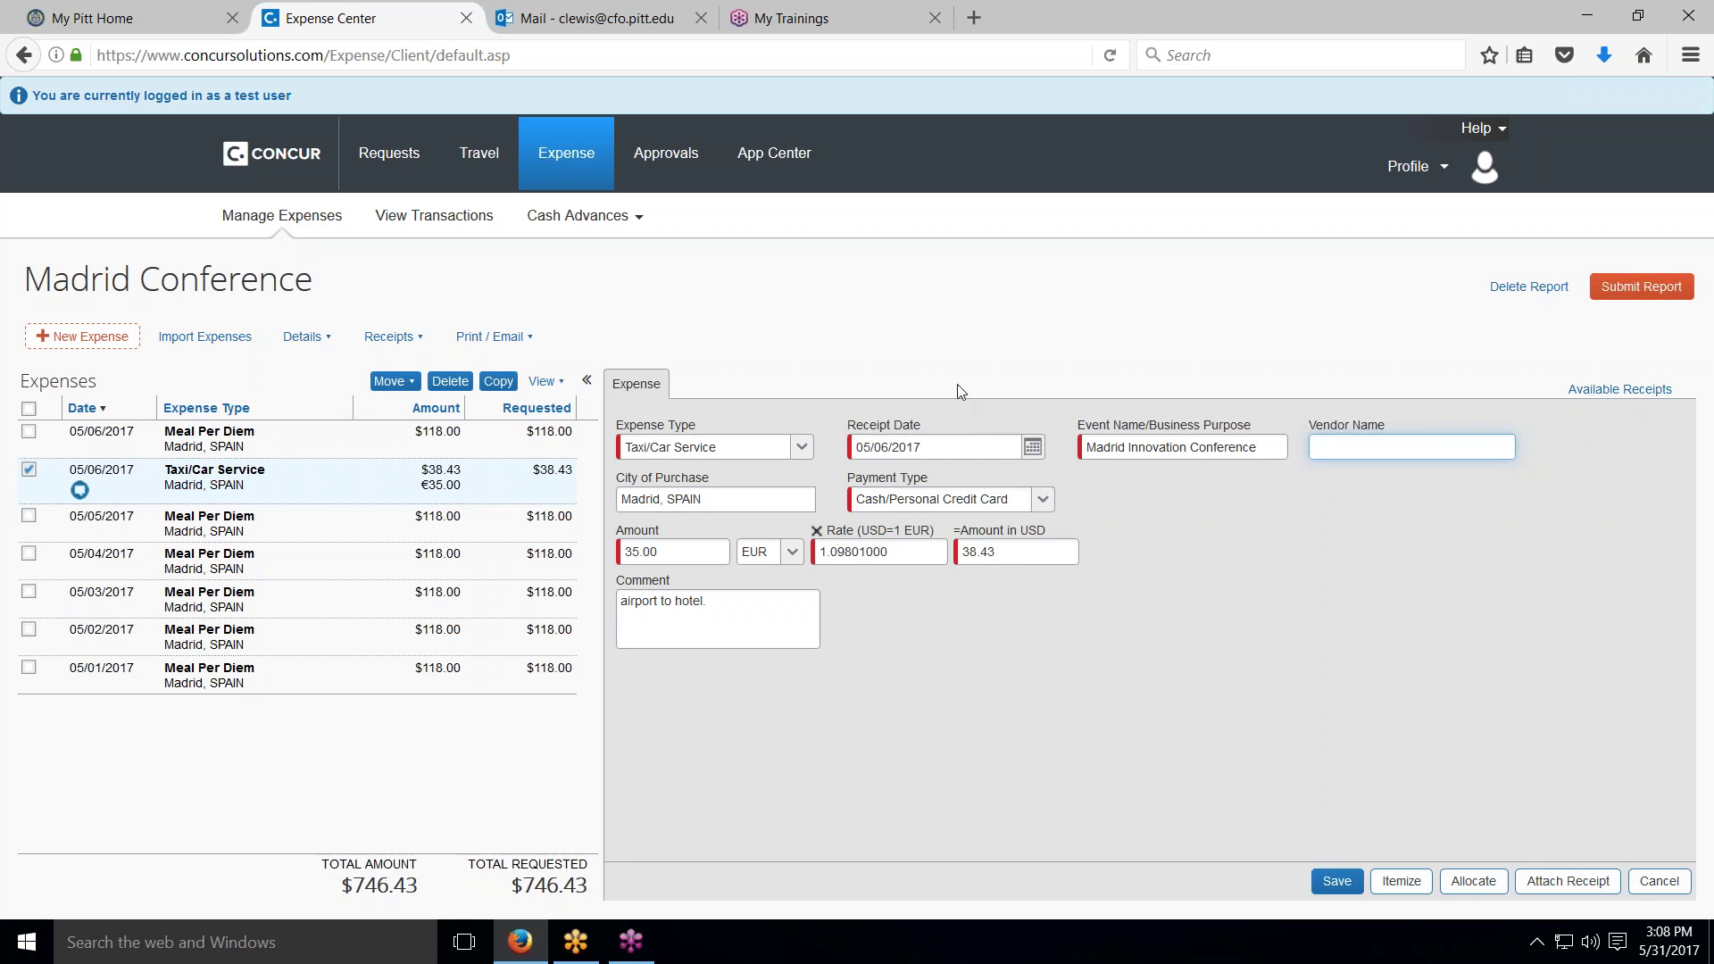
# Step: Return to the Concur home page and open the PantherExpress Travel & Expense website at pext.pitt.edu
pyautogui.click(296, 161)
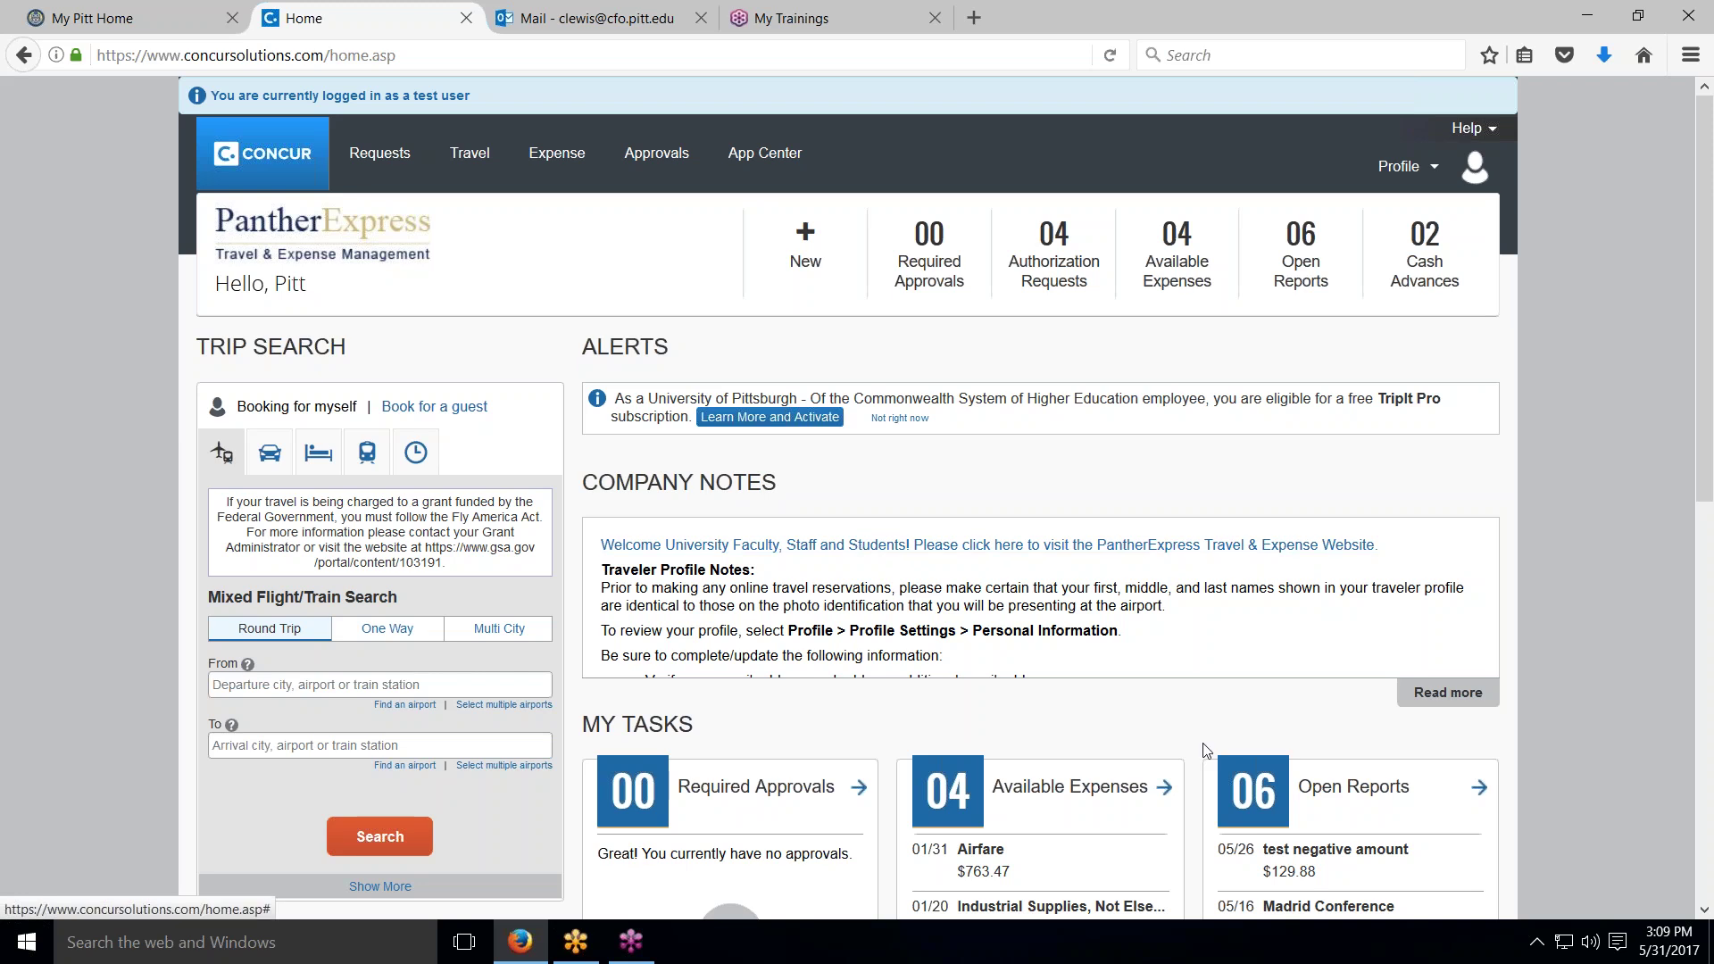
pyautogui.click(1027, 545)
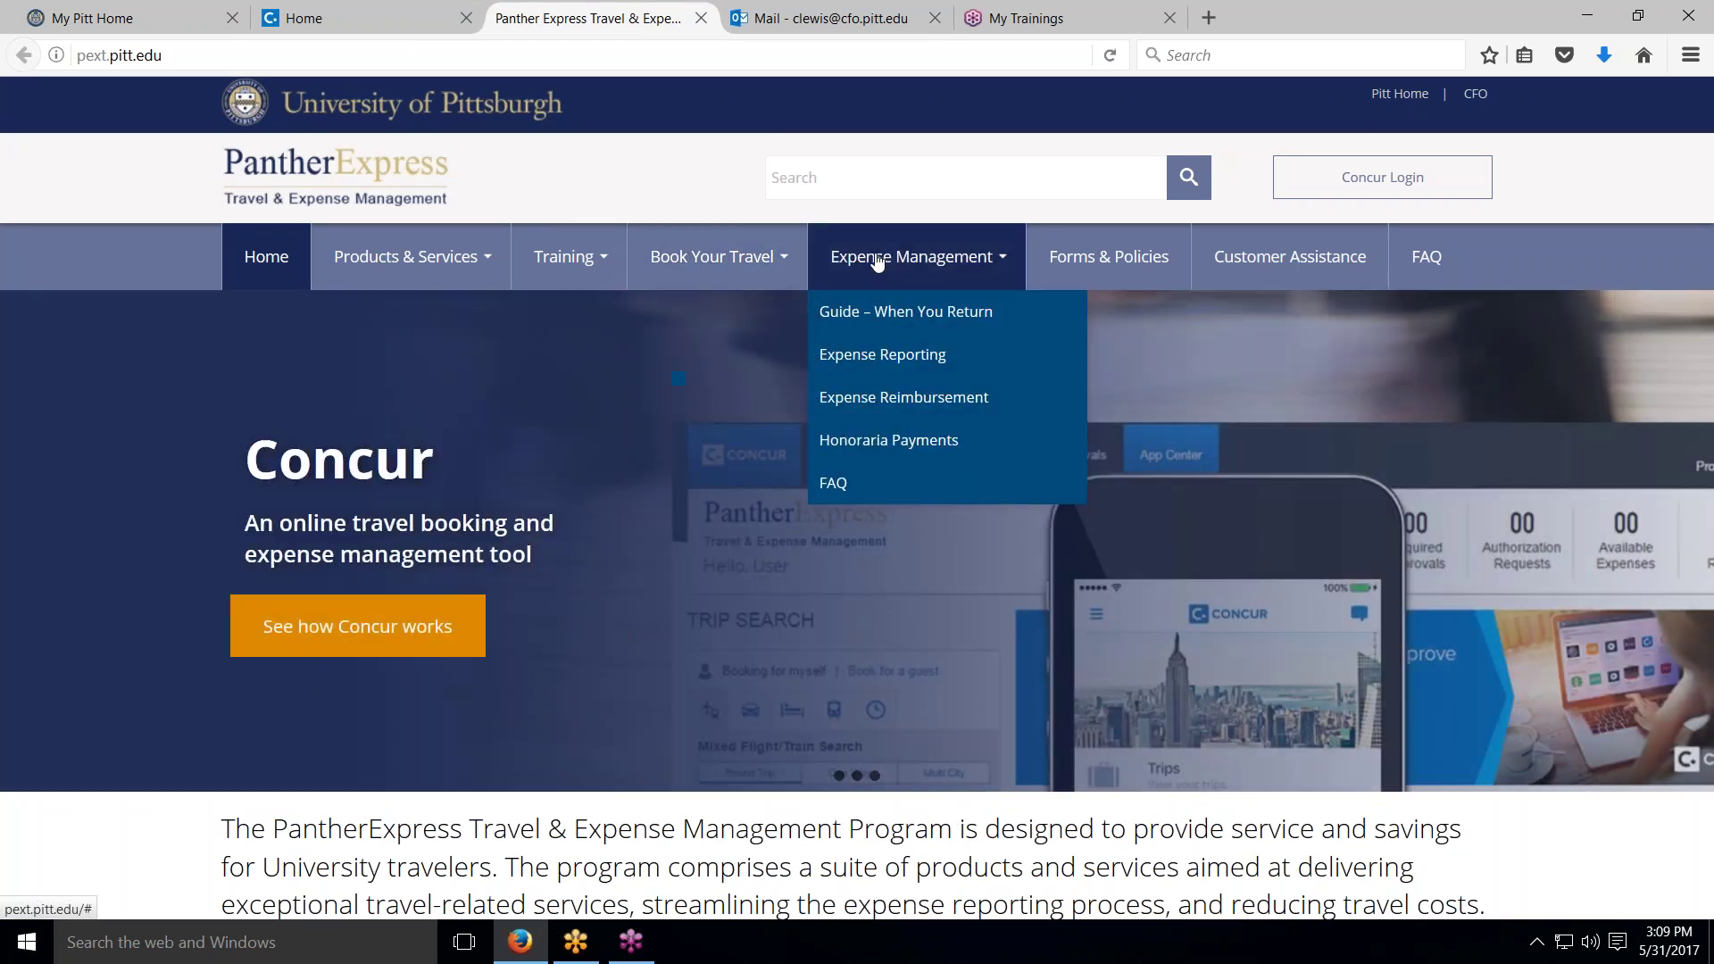
# Step: Open ExpTypeSubcode.xlsx from the PantherExpress Expense Management FAQ in Excel
pyautogui.click(878, 260)
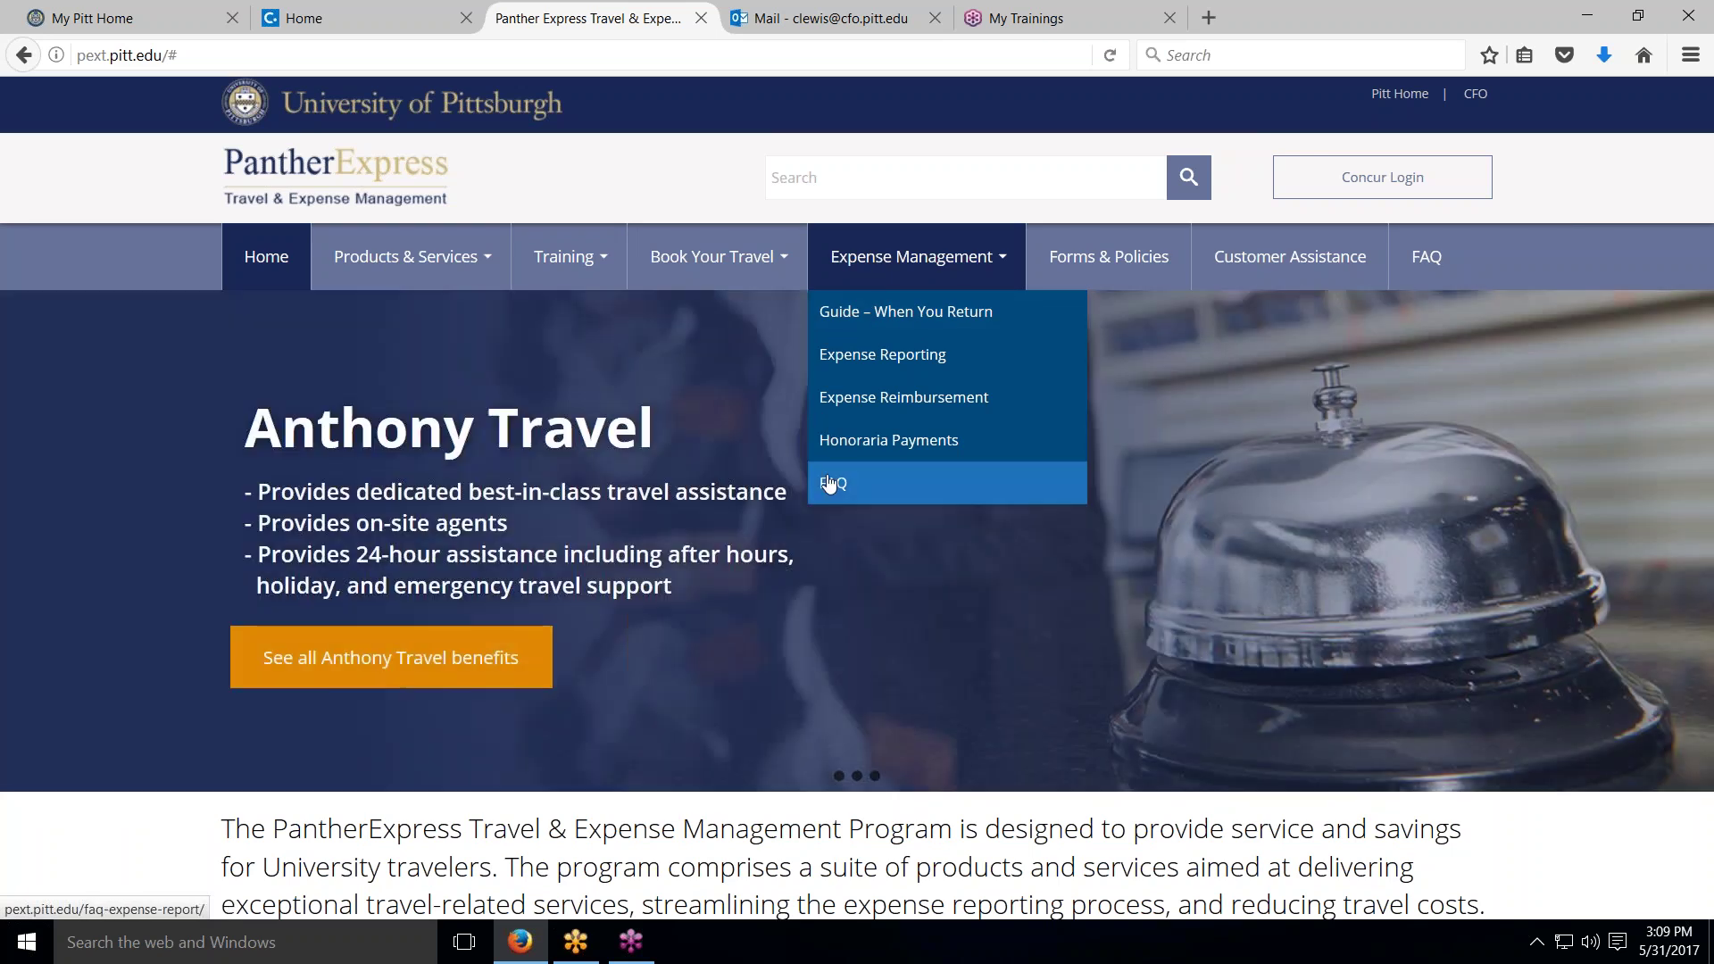
pyautogui.click(828, 483)
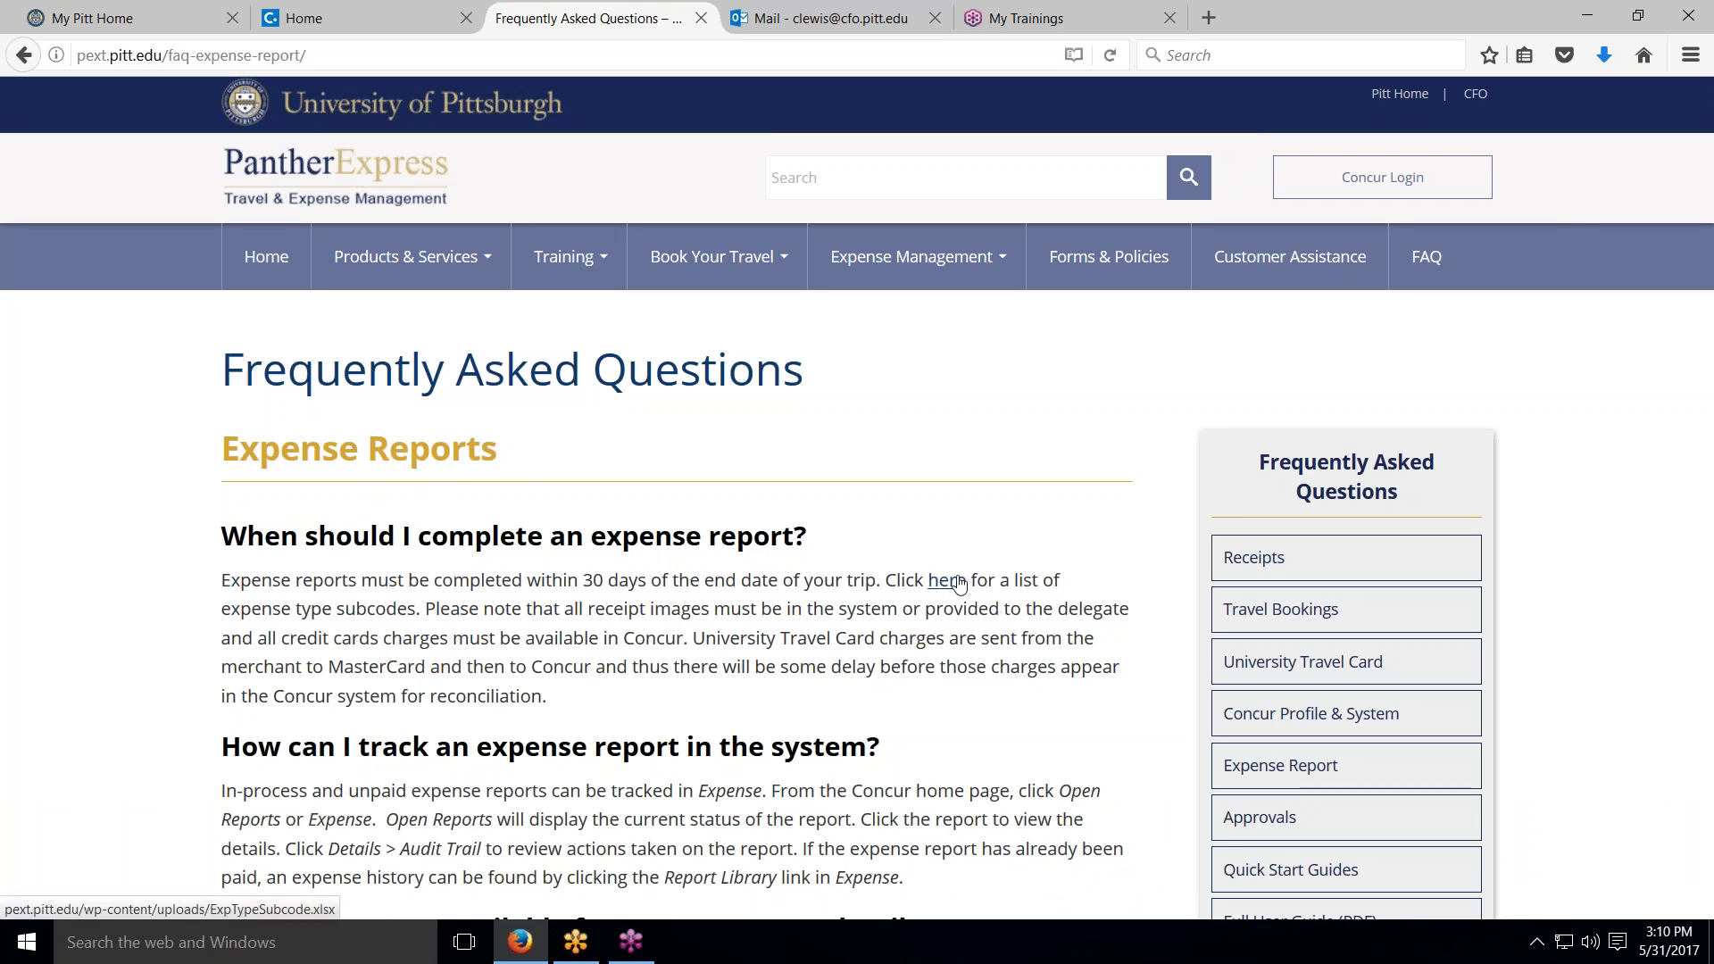
pyautogui.click(959, 584)
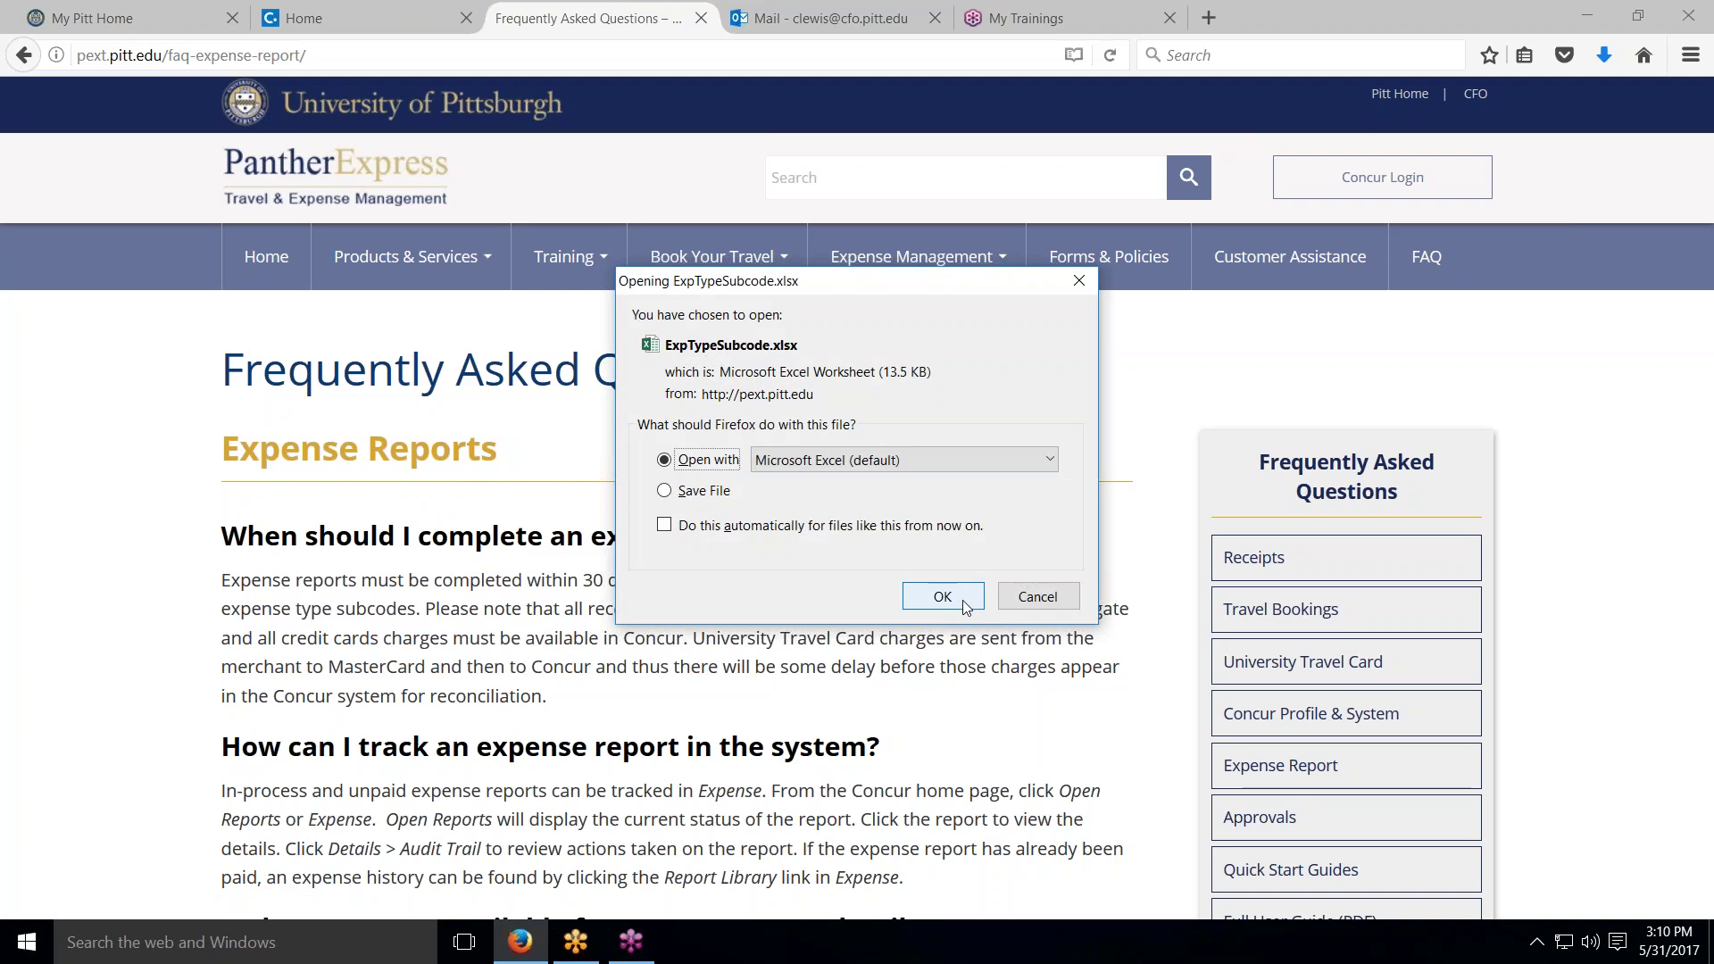
pyautogui.click(943, 597)
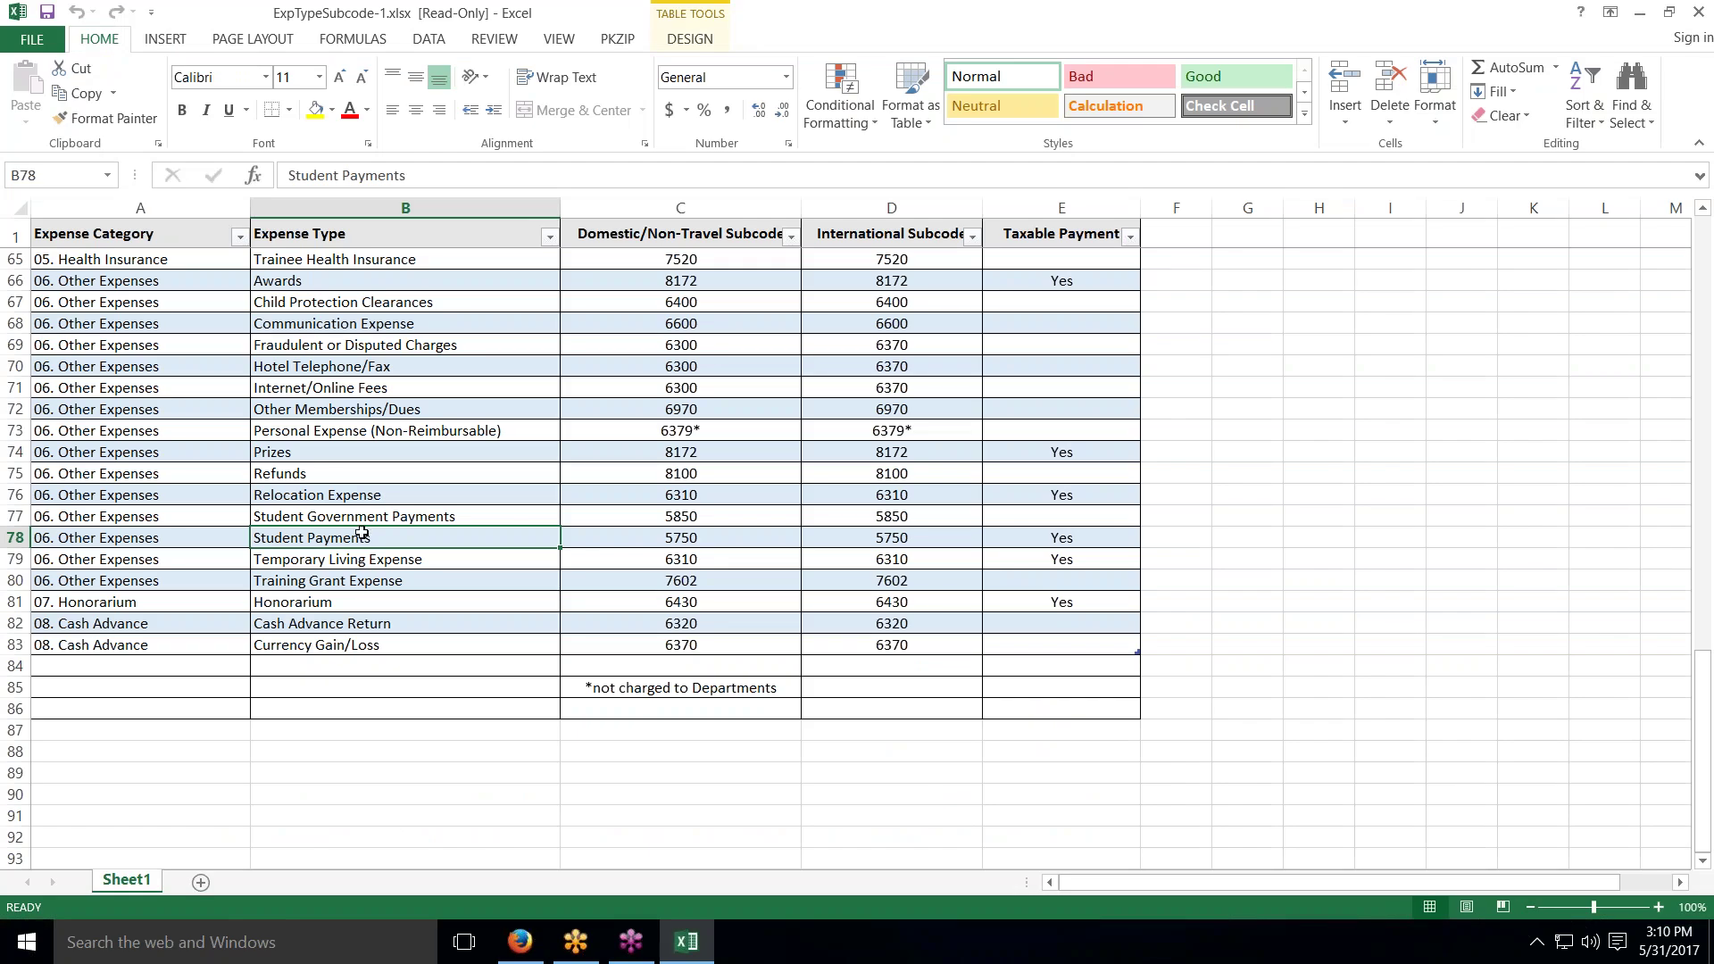
# Step: Browse the ExpTypeSubcode list of expense subcodes, then close the Excel spreadsheet
pyautogui.scroll(5, 225, 549)
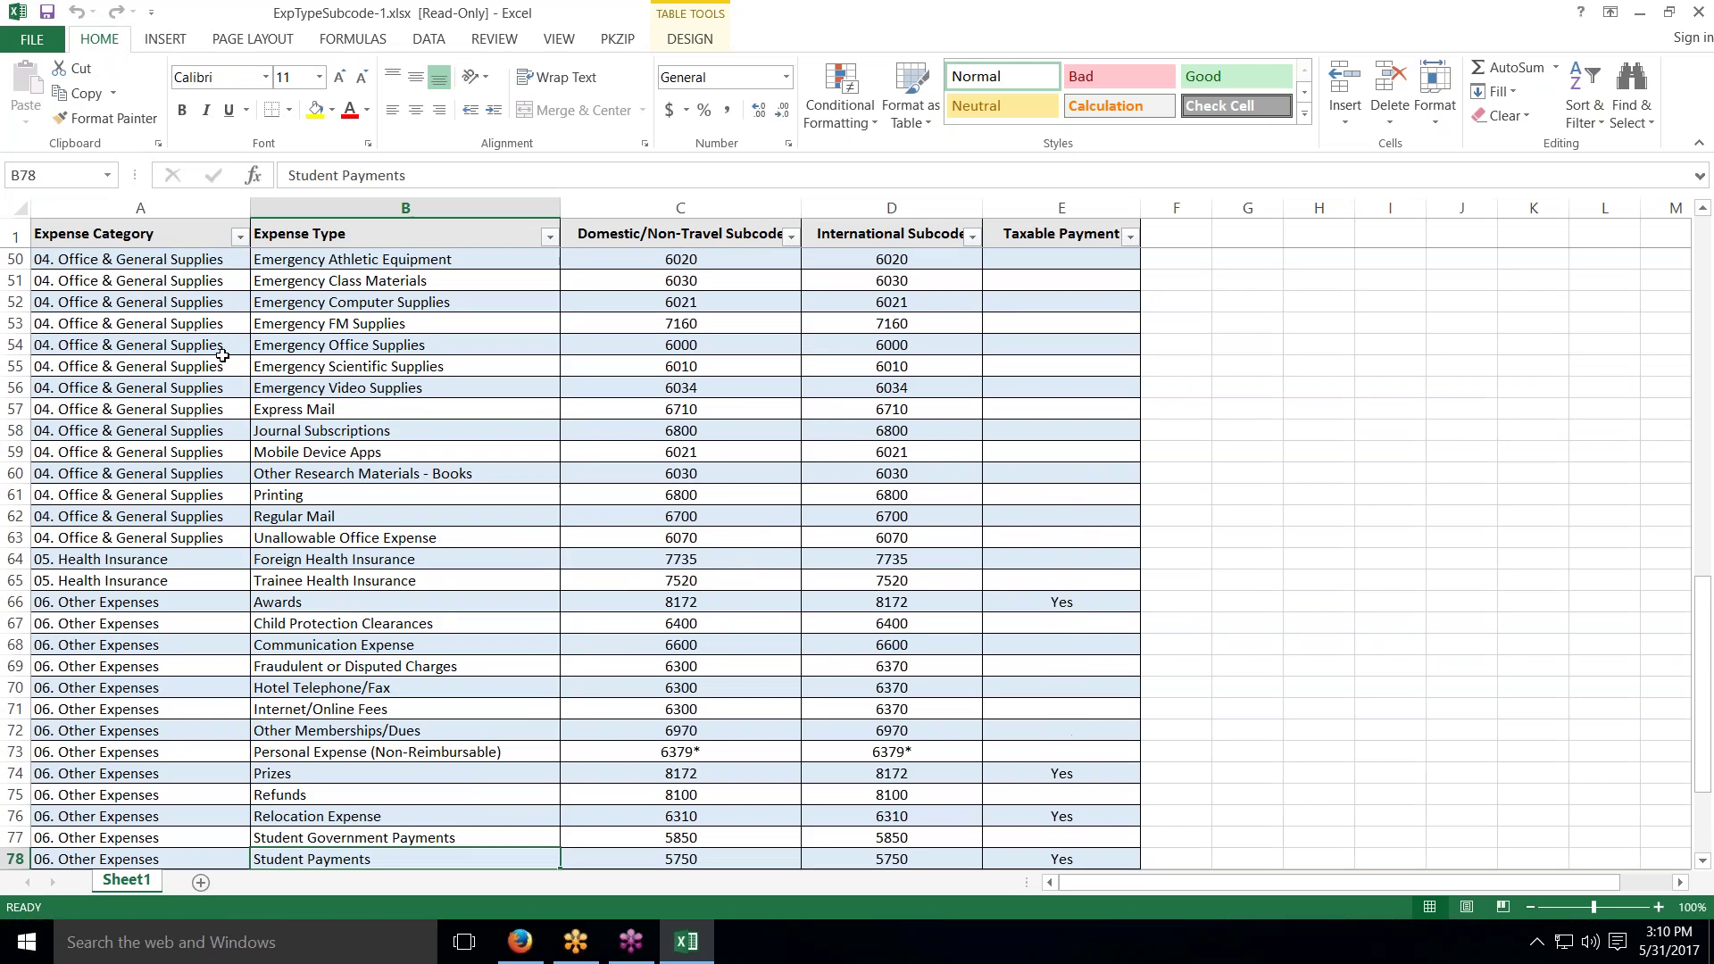
pyautogui.scroll(2, 170, 355)
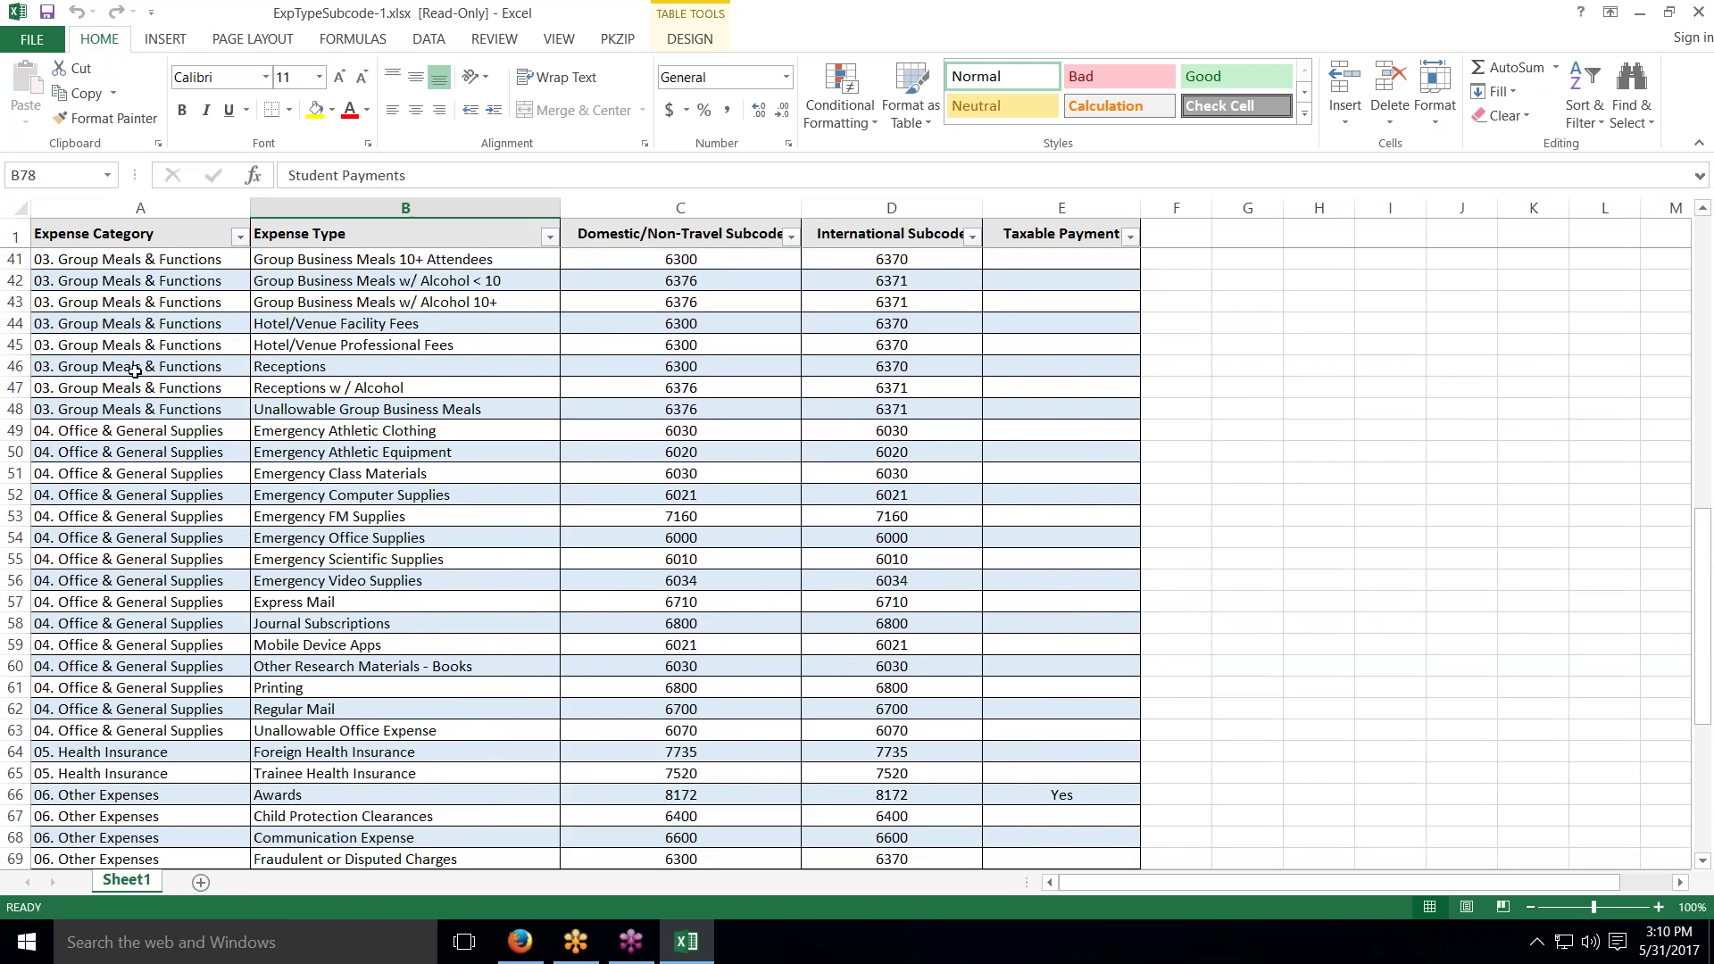
pyautogui.scroll(-4, 142, 417)
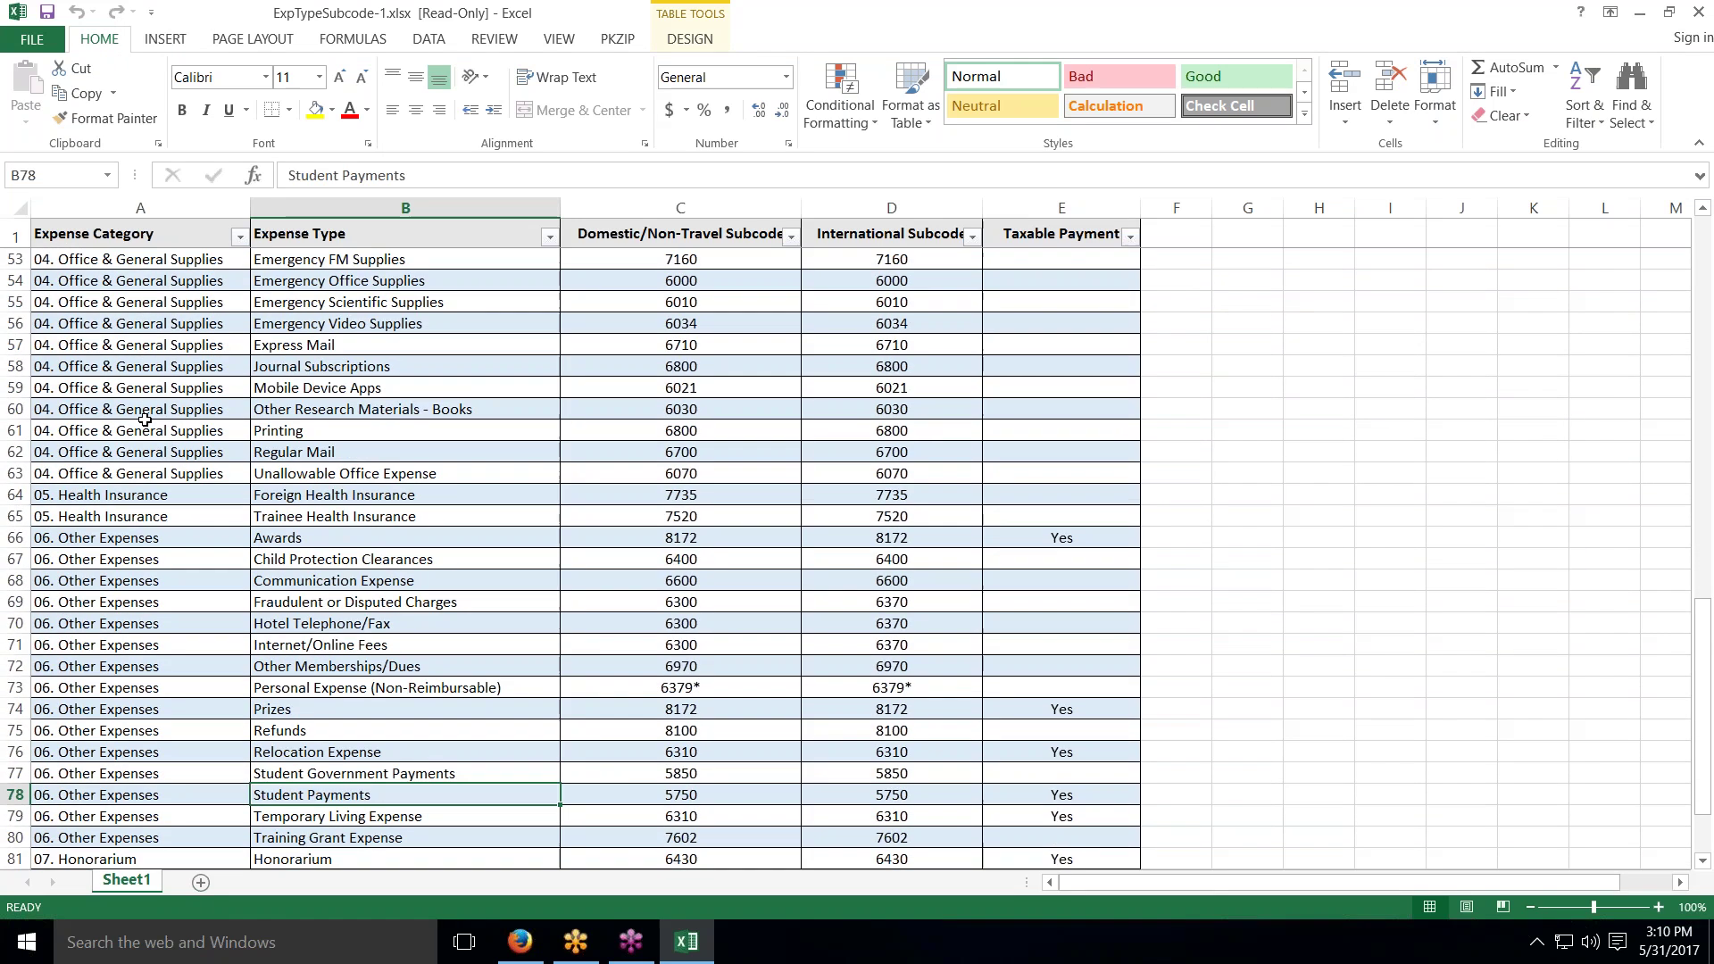
pyautogui.scroll(-4, 144, 420)
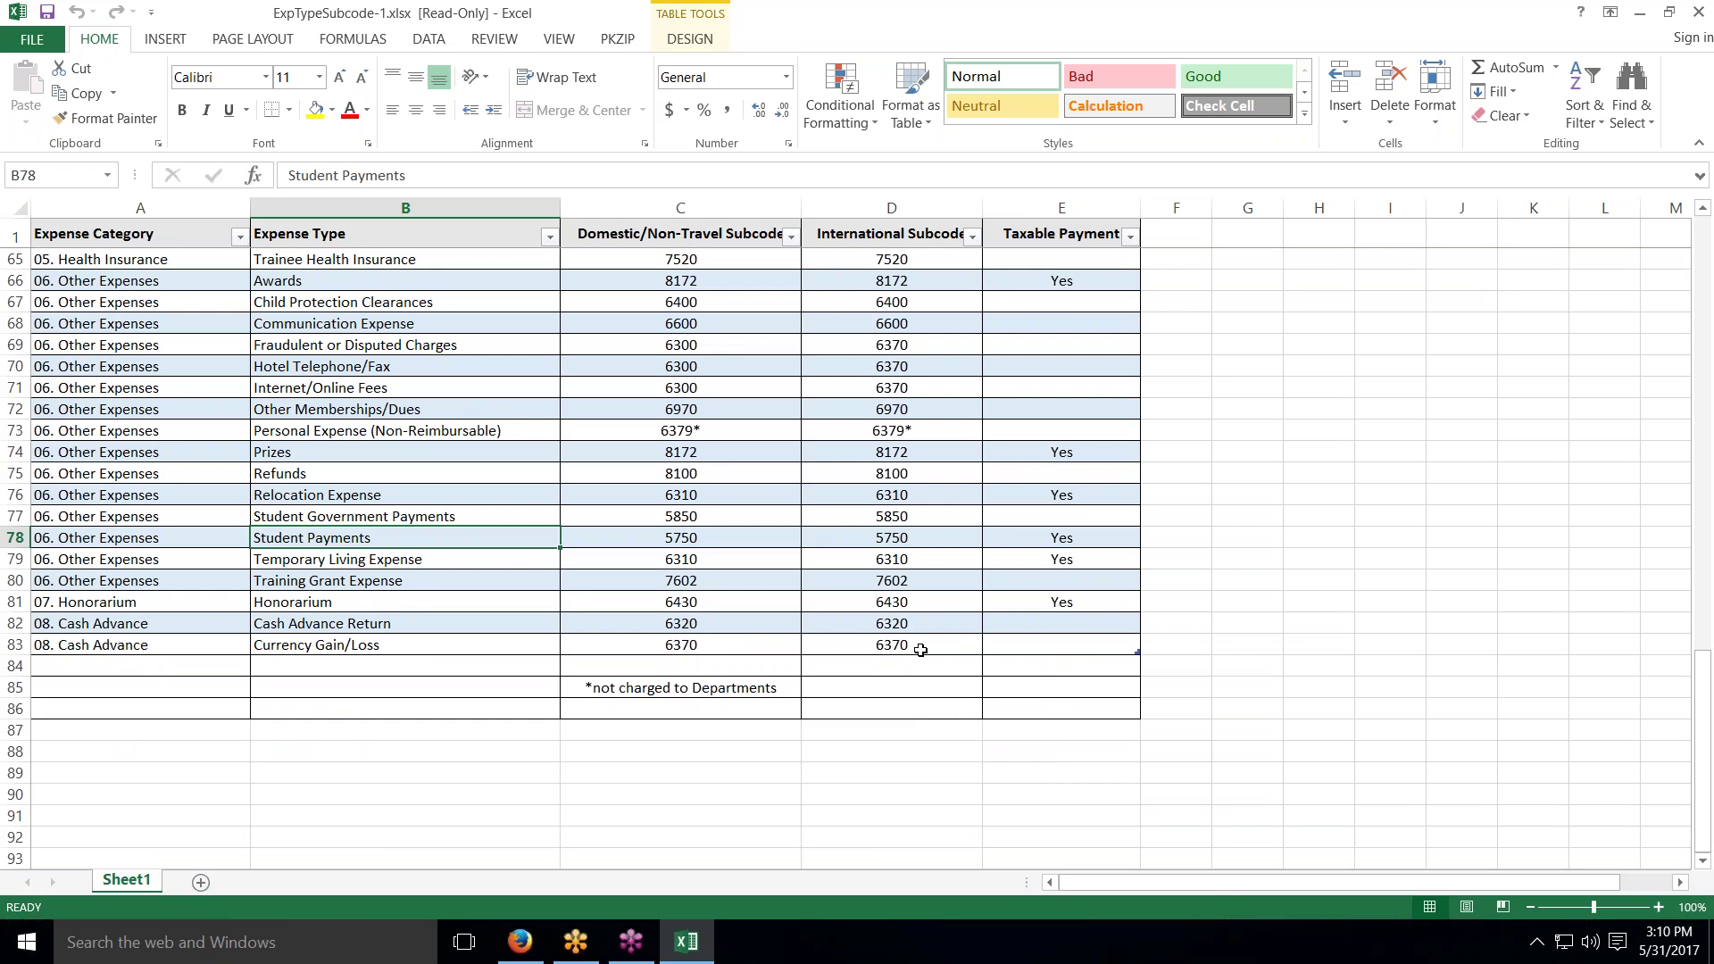
pyautogui.scroll(11, 921, 650)
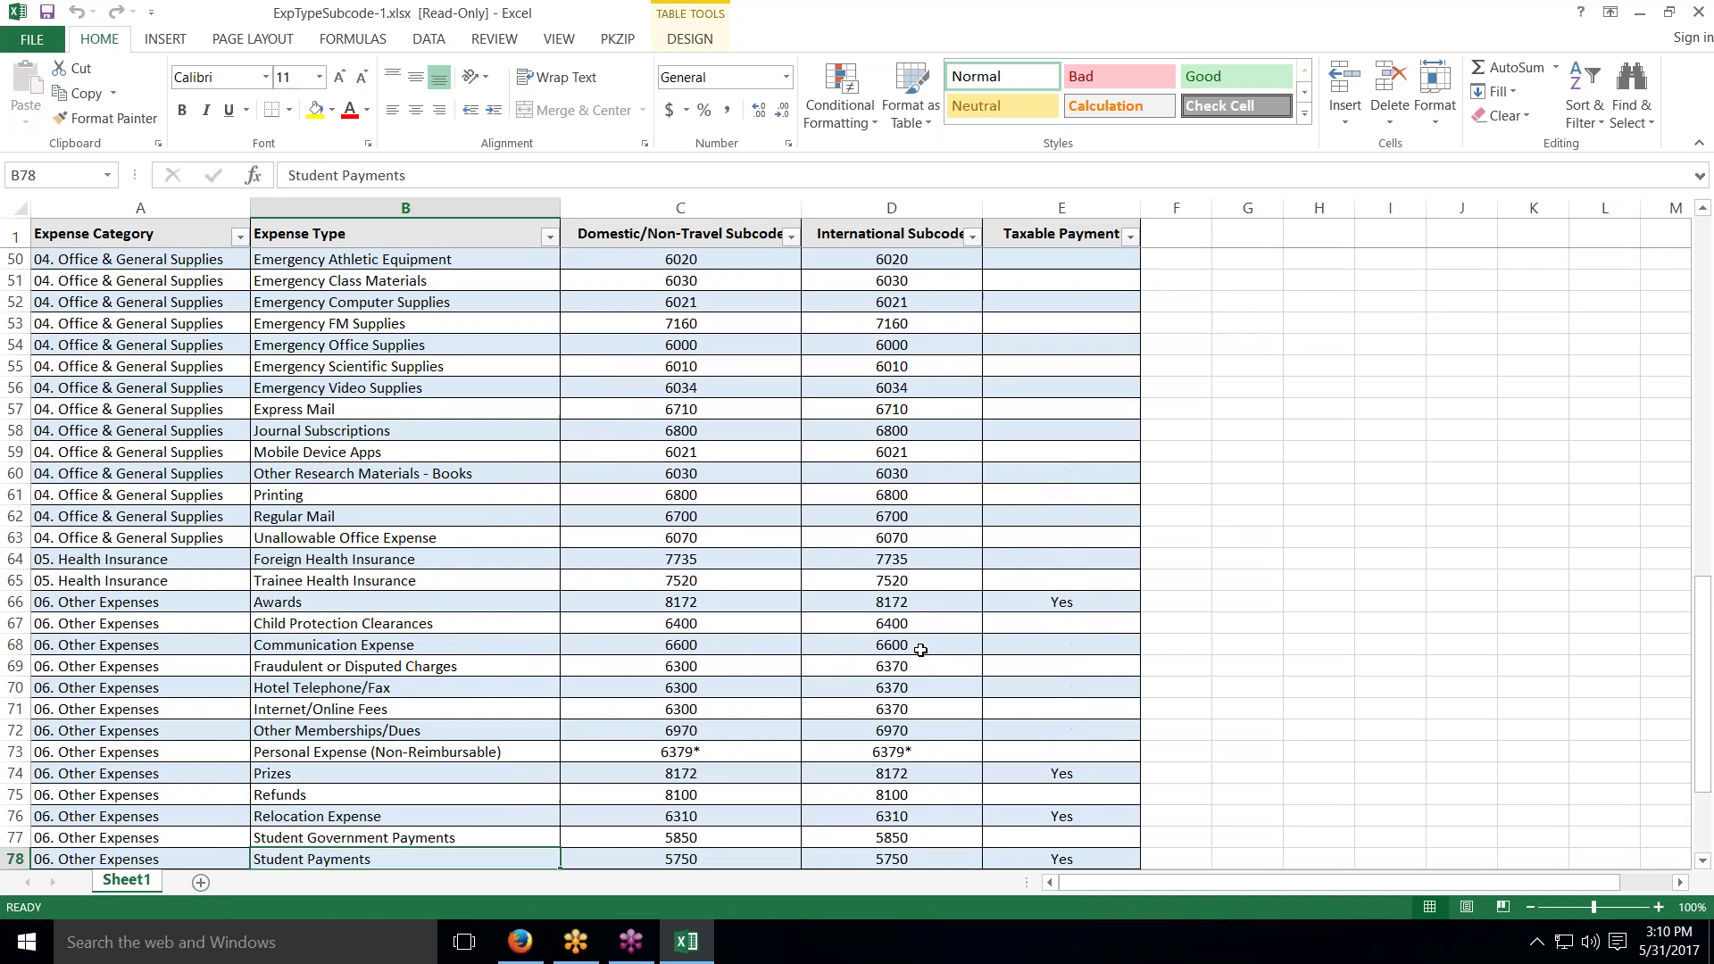
pyautogui.scroll(4, 920, 650)
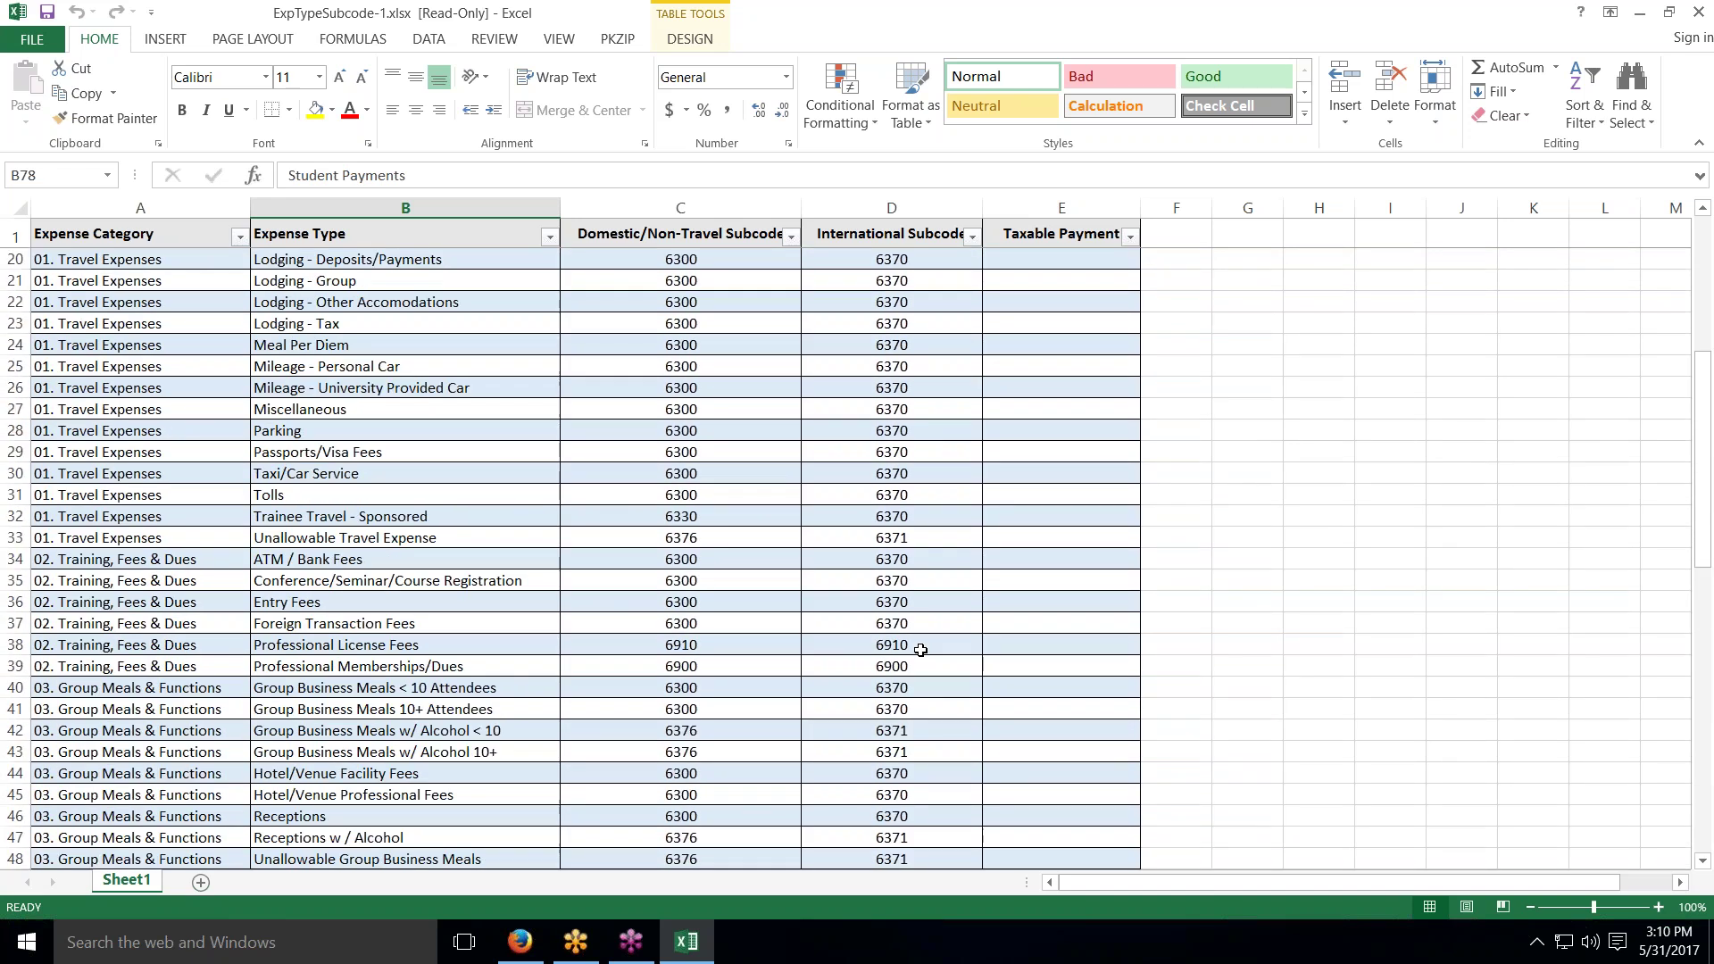
pyautogui.click(1698, 11)
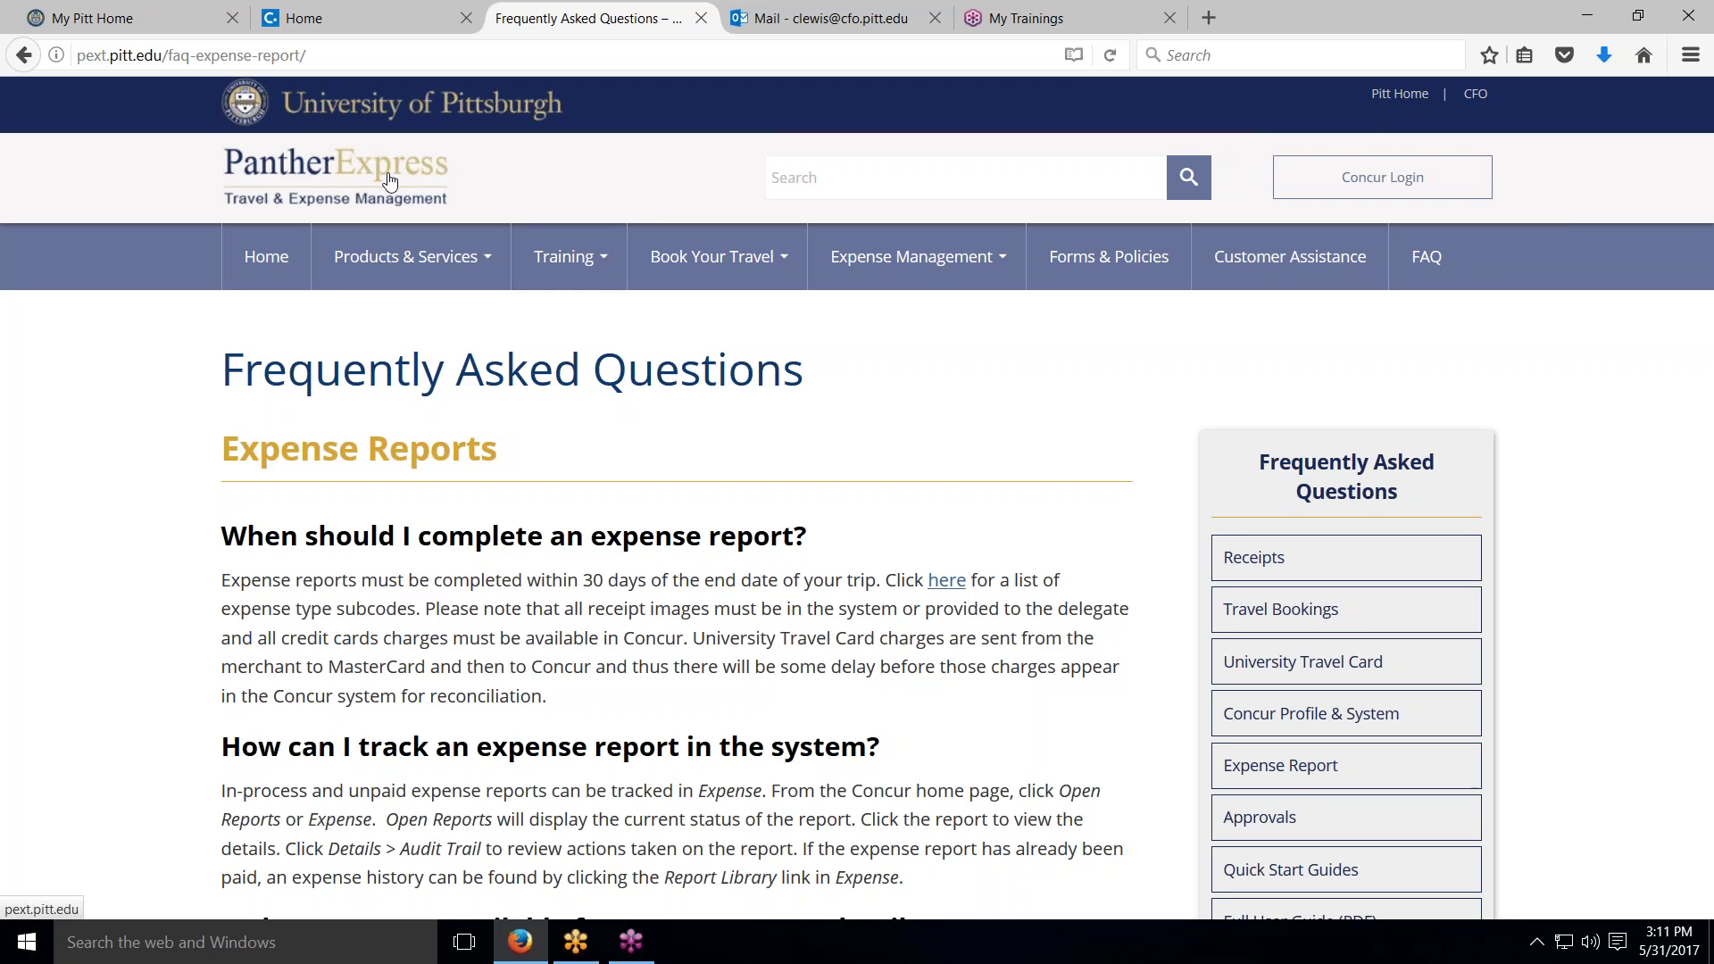
# Step: From Training, jump to How to Request a Cash Advance and follow the PantherExpress Customer Service link
pyautogui.moveTo(556, 260)
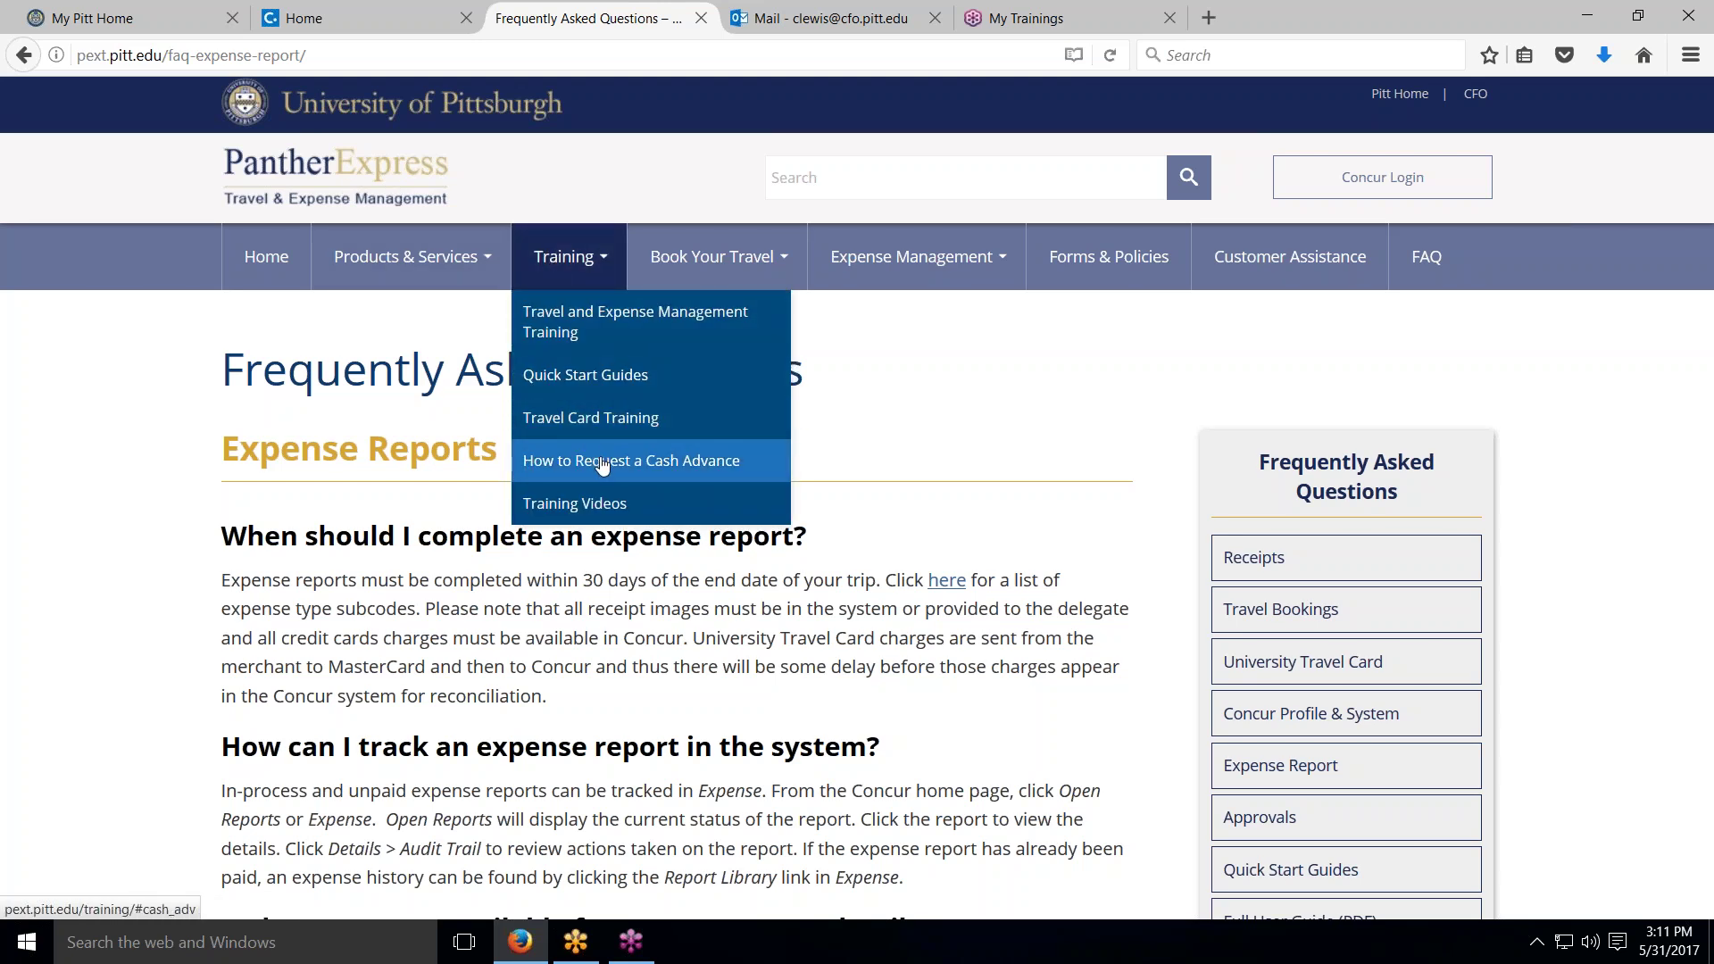
pyautogui.click(602, 464)
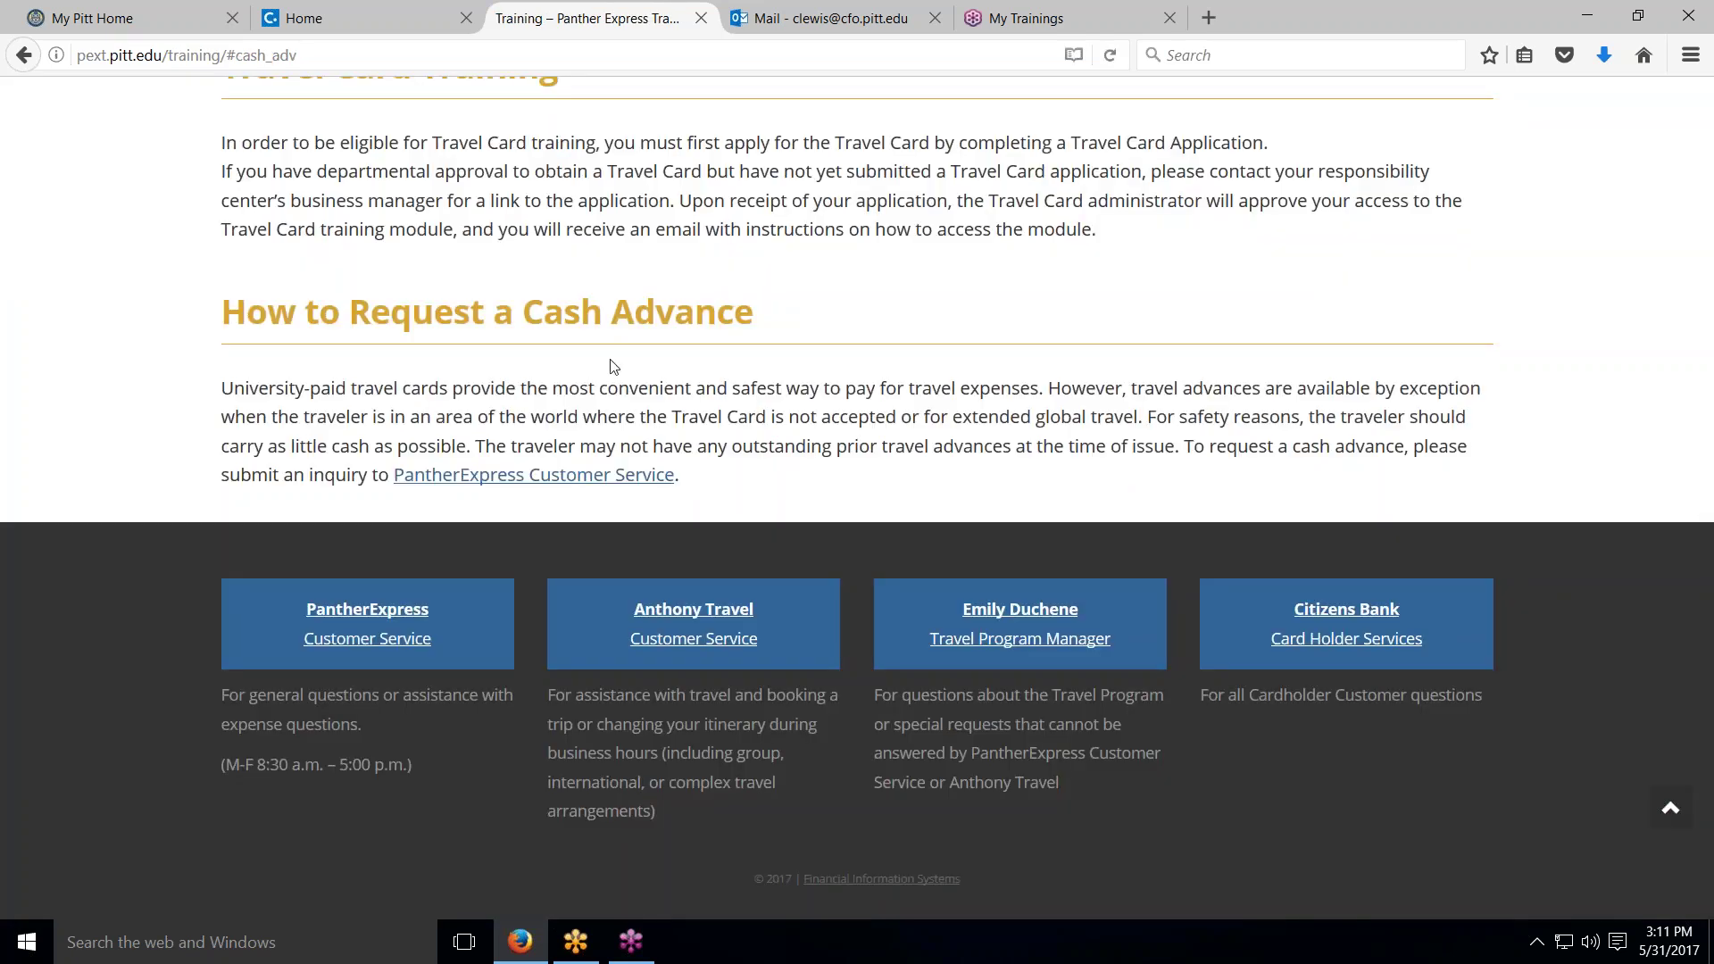
pyautogui.click(492, 475)
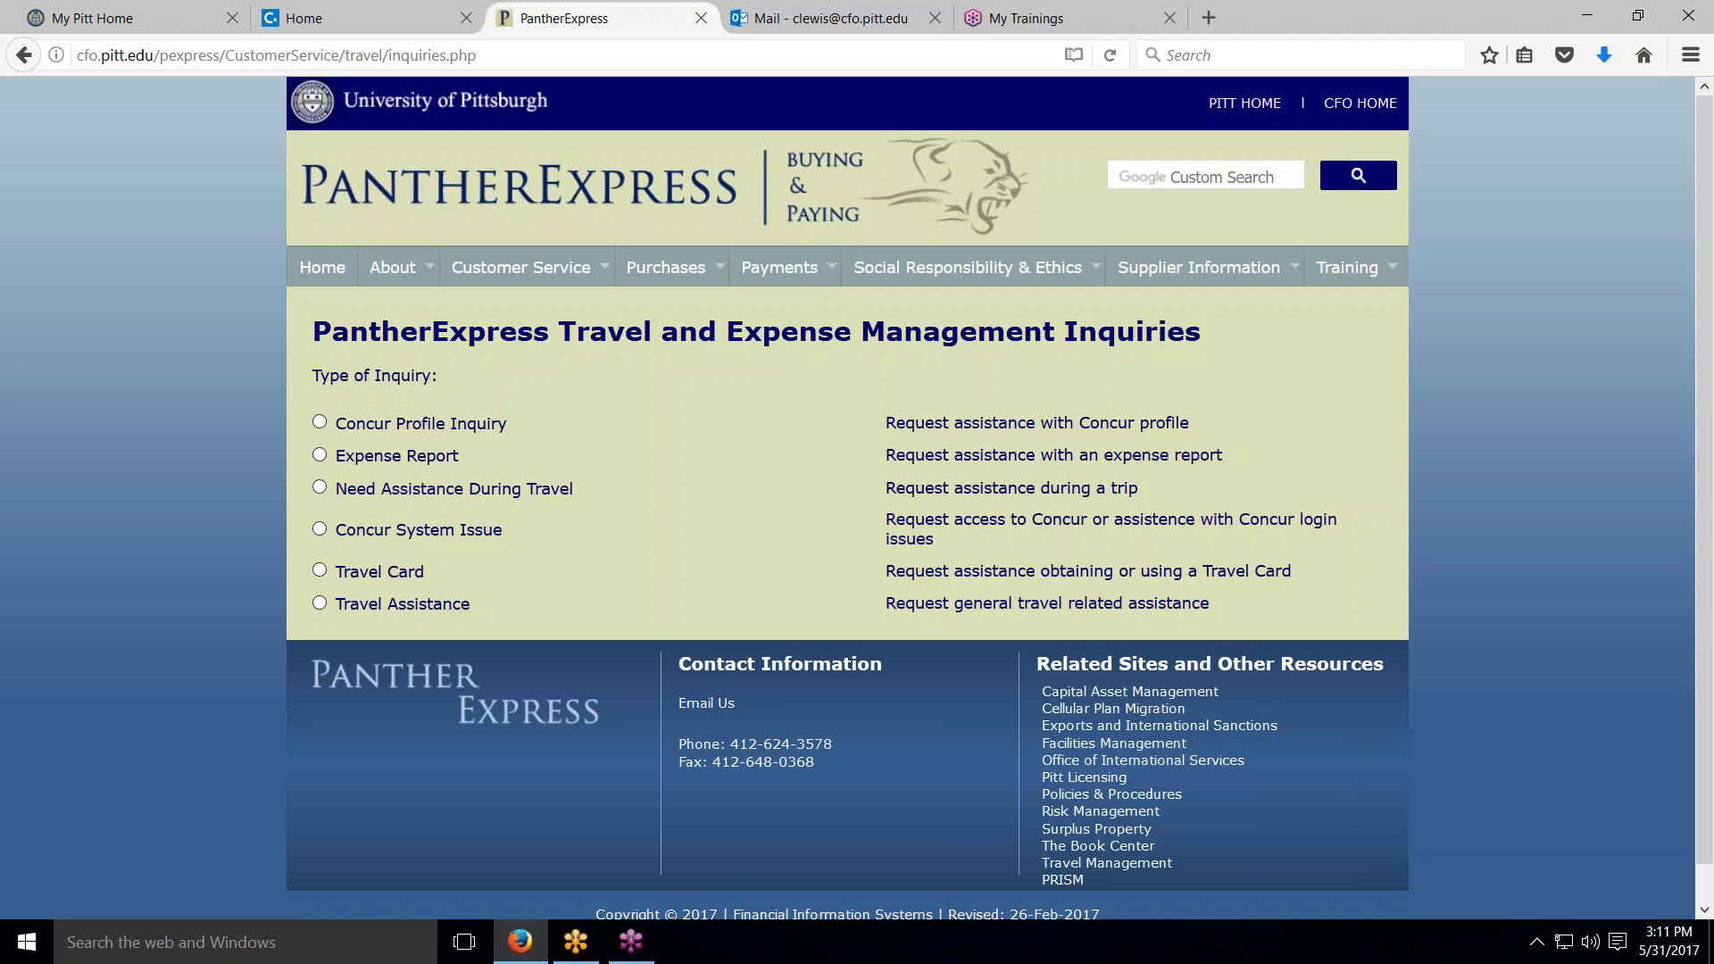
# Step: Submit a Travel Assistance inquiry, then return to the Concur home tab
pyautogui.click(320, 603)
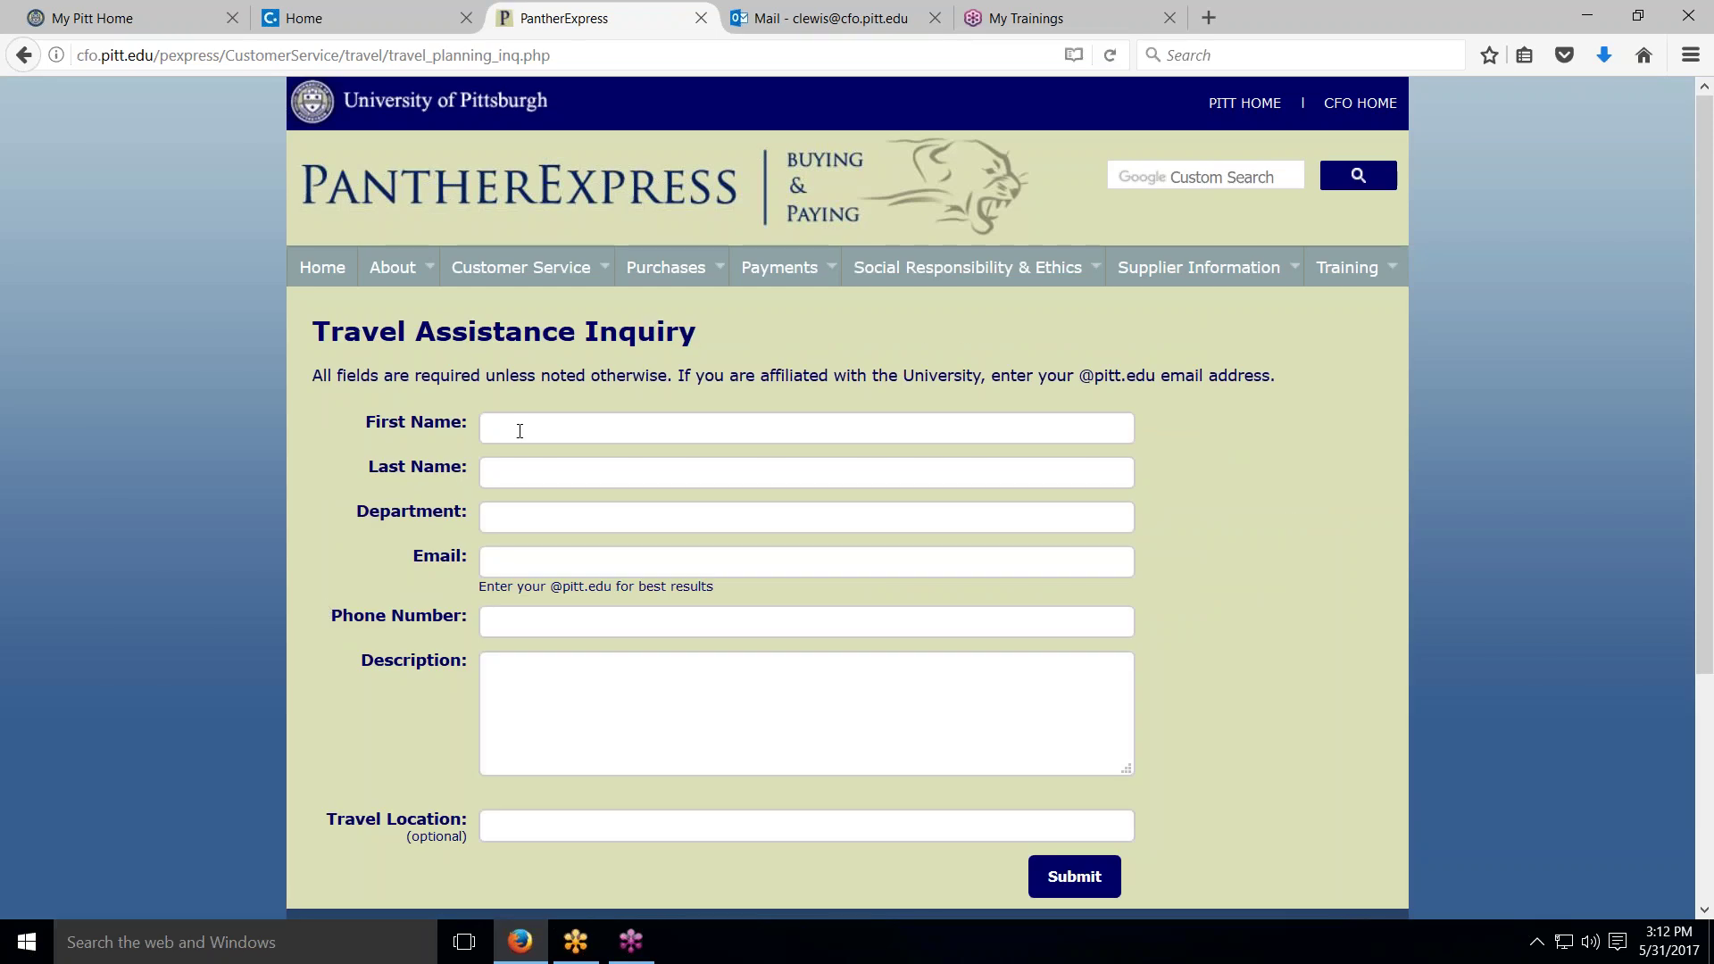
pyautogui.scroll(-3, 518, 562)
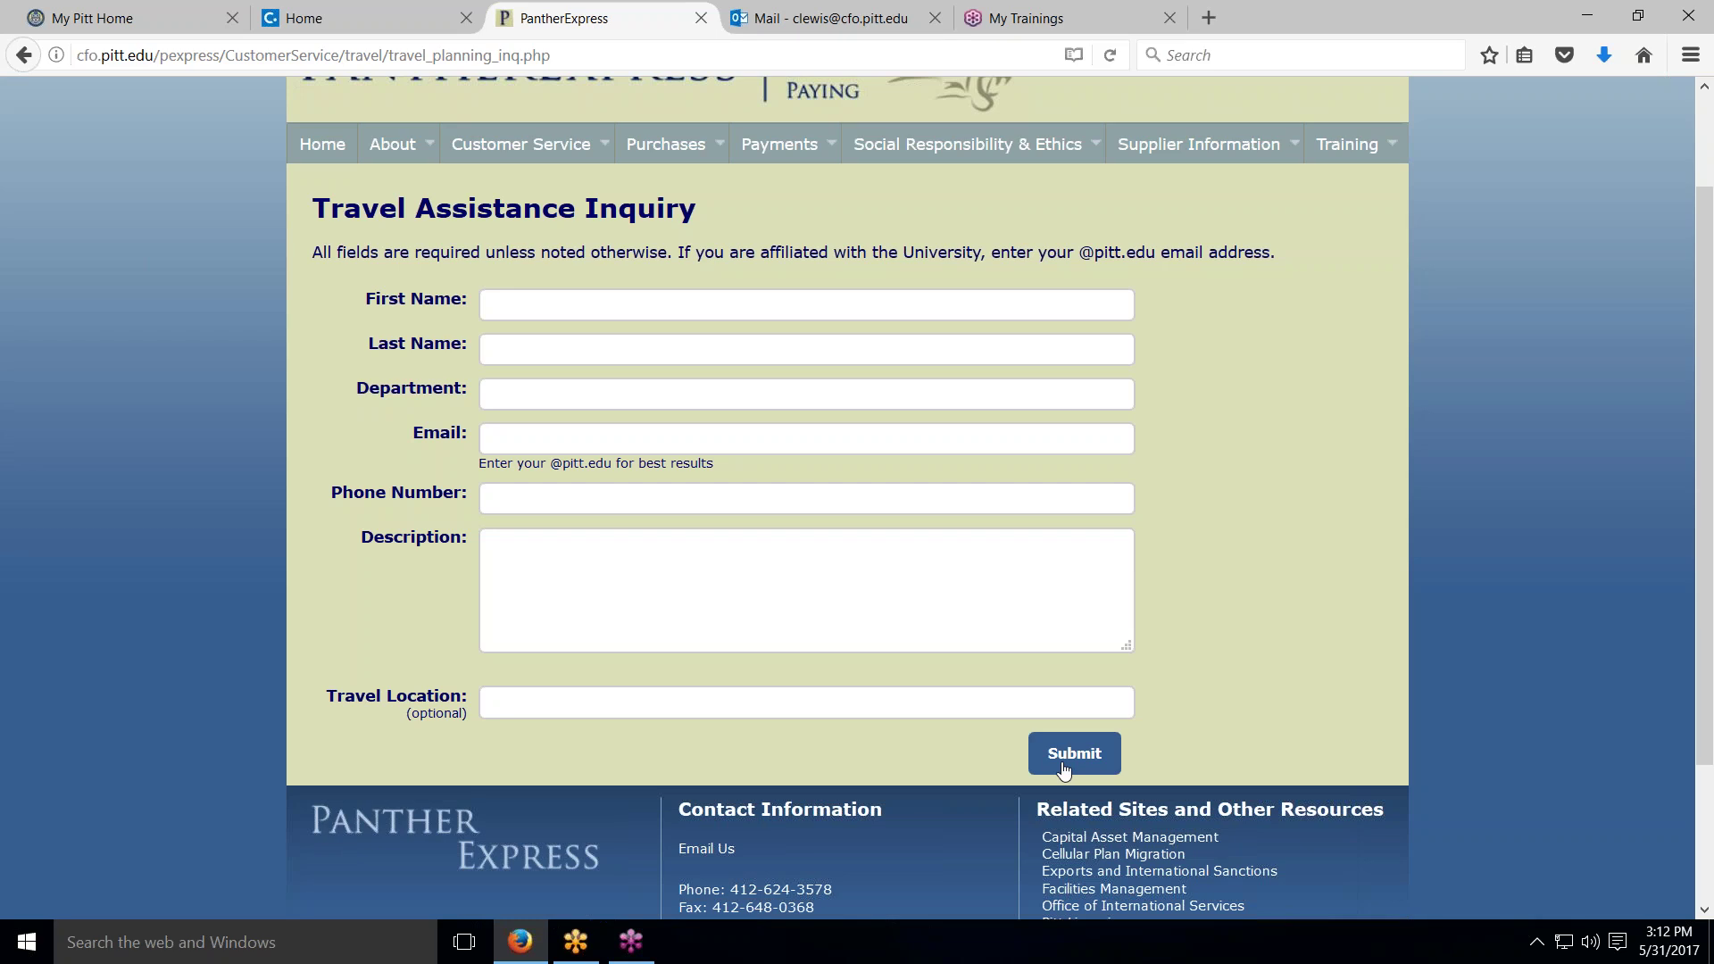
pyautogui.click(1064, 770)
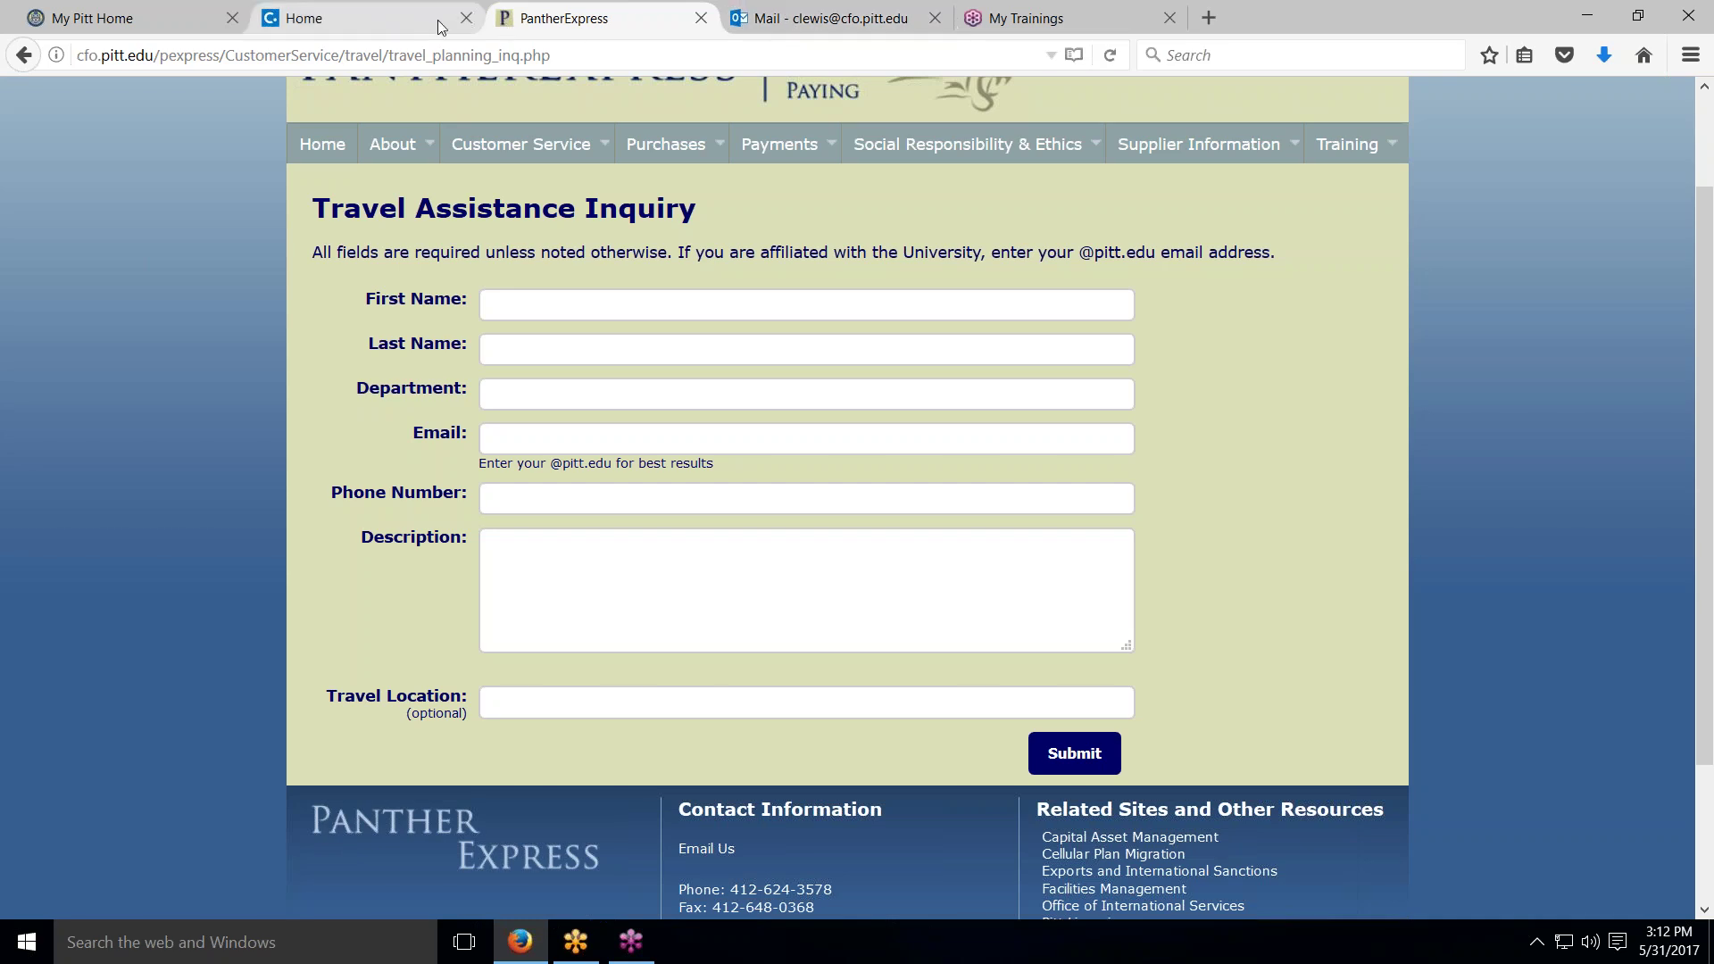
pyautogui.click(410, 18)
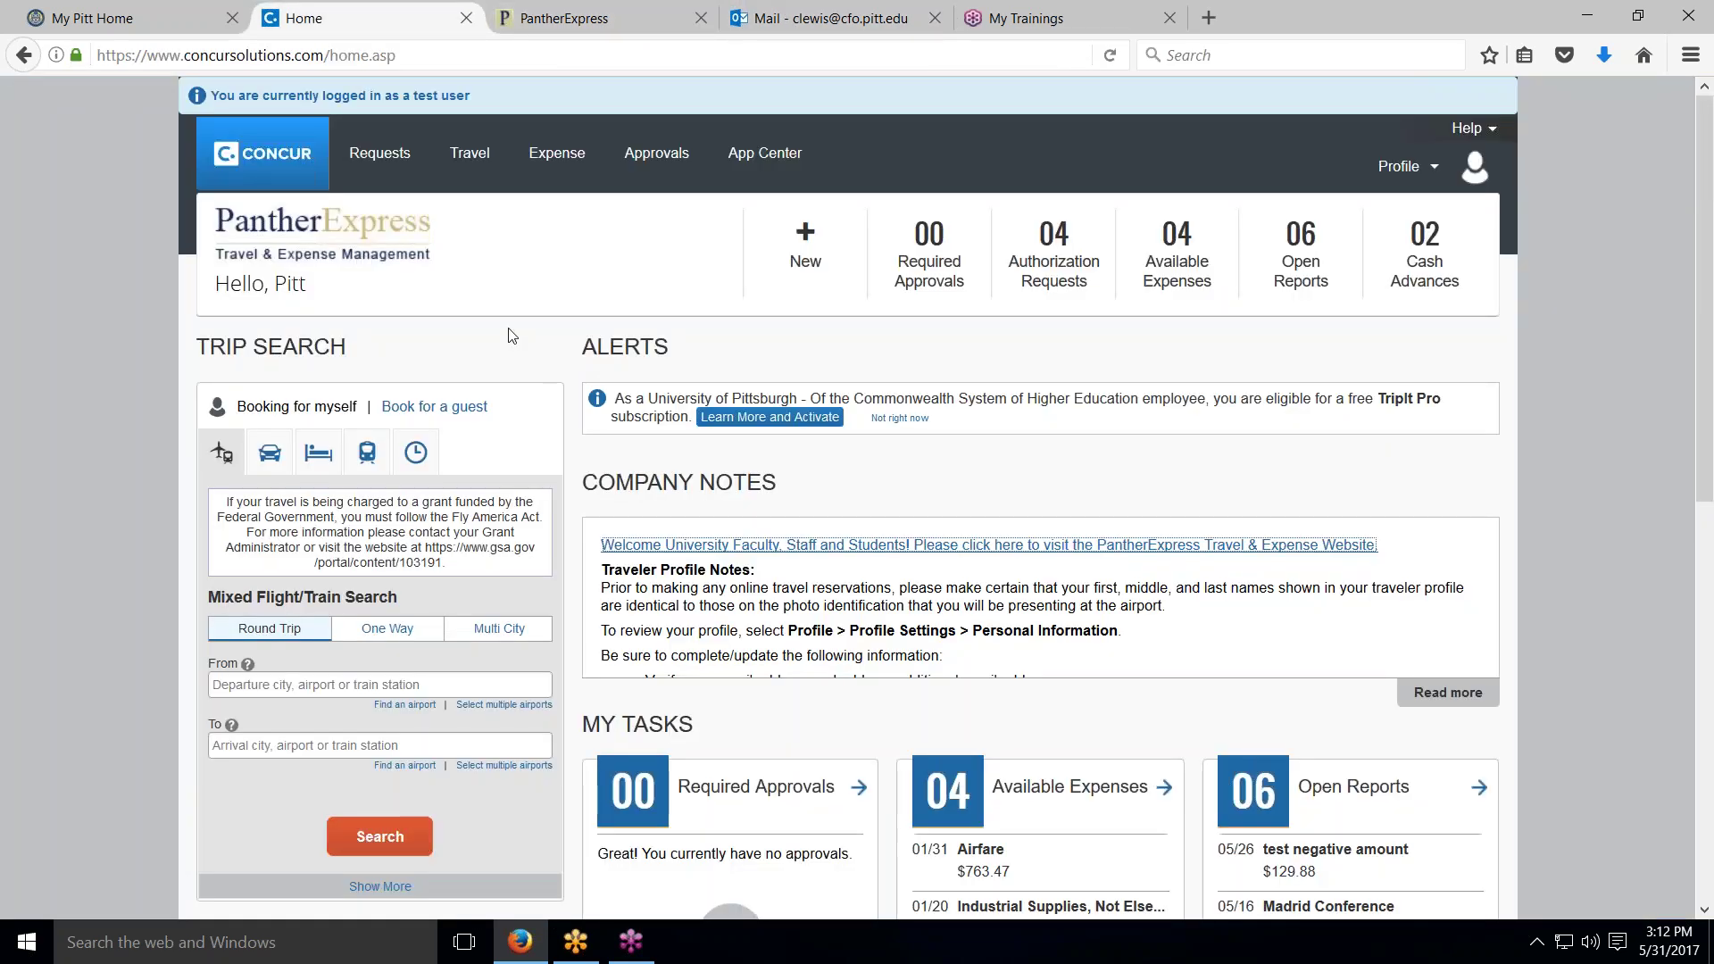
# Step: Open study abroad request 3DDH from the Active Requests list under Requests
pyautogui.scroll(-2, 513, 335)
pyautogui.scroll(2, 513, 336)
pyautogui.click(386, 161)
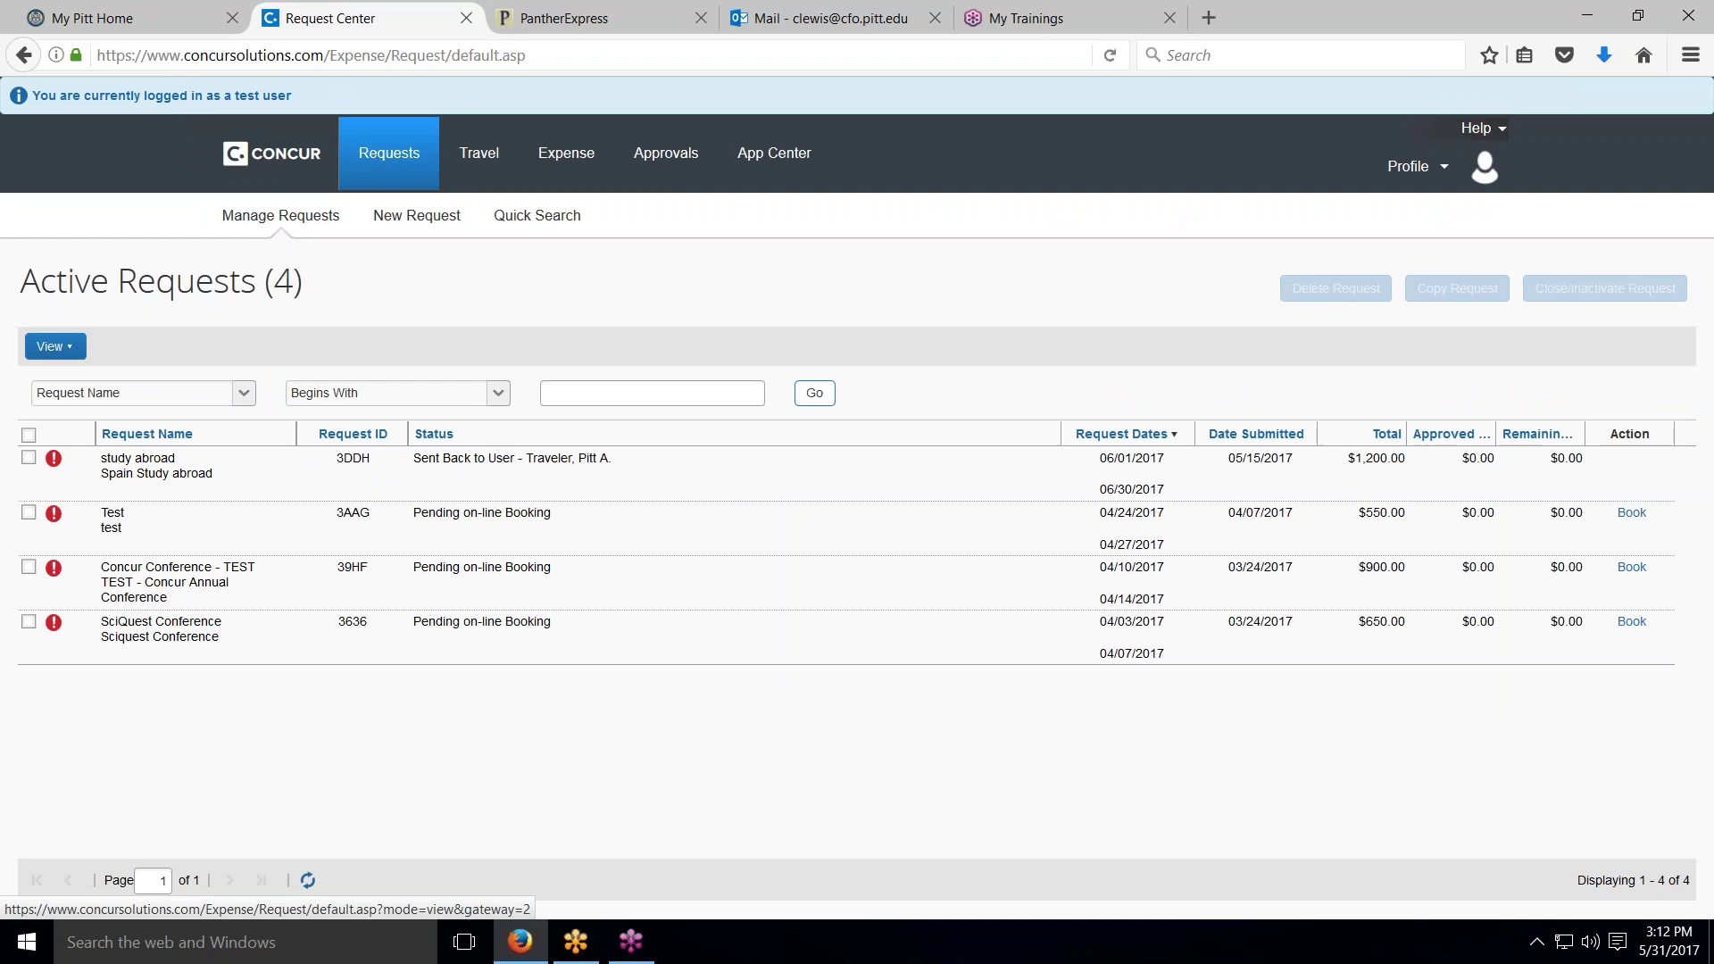
pyautogui.click(129, 464)
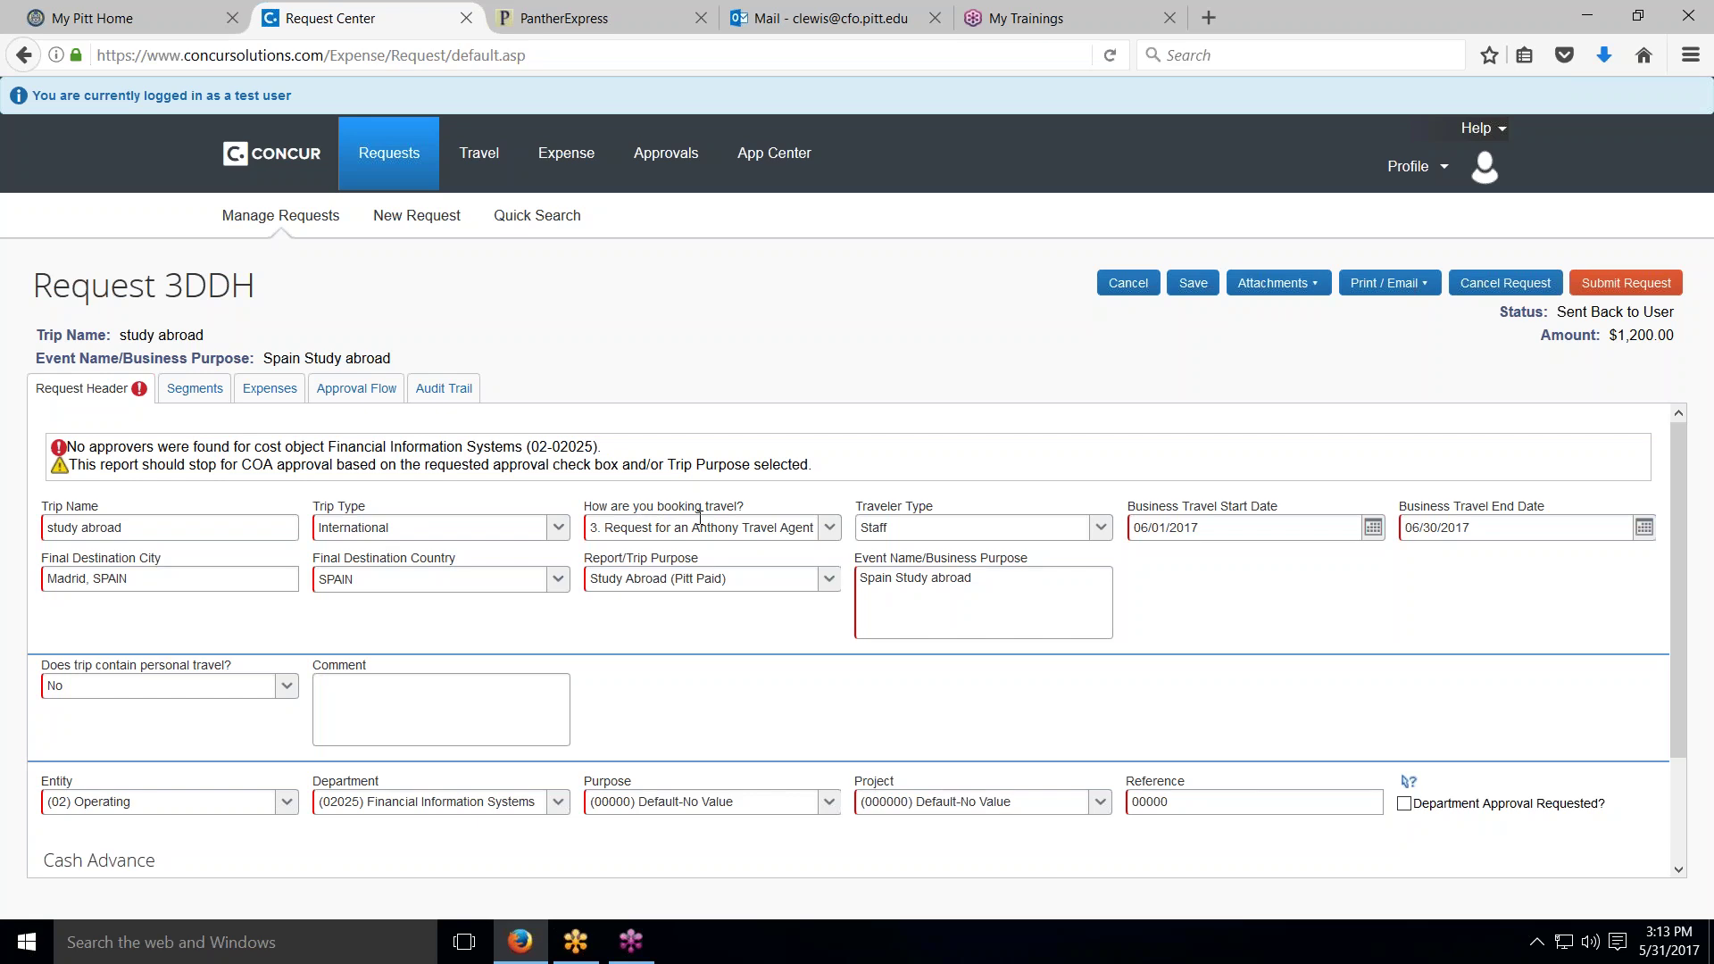
# Step: Keep travel-agent-assisted booking, check the $1,200.00 cash advance, and view request 3DDH's expenses
pyautogui.click(830, 533)
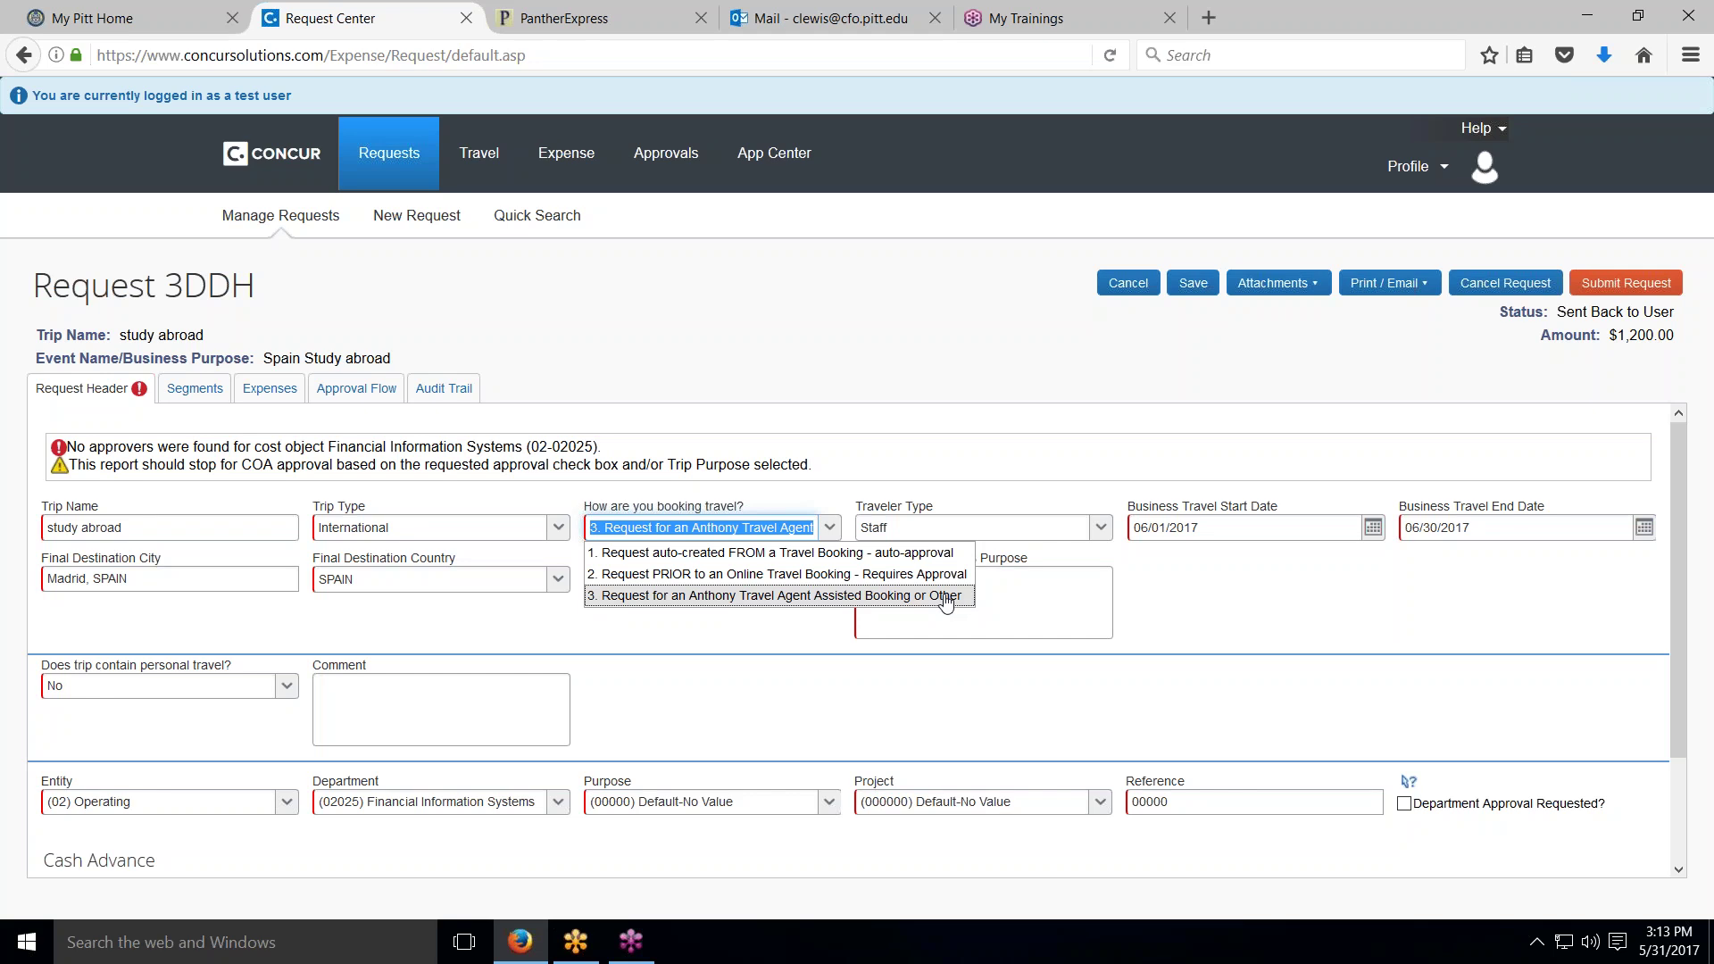
pyautogui.click(607, 596)
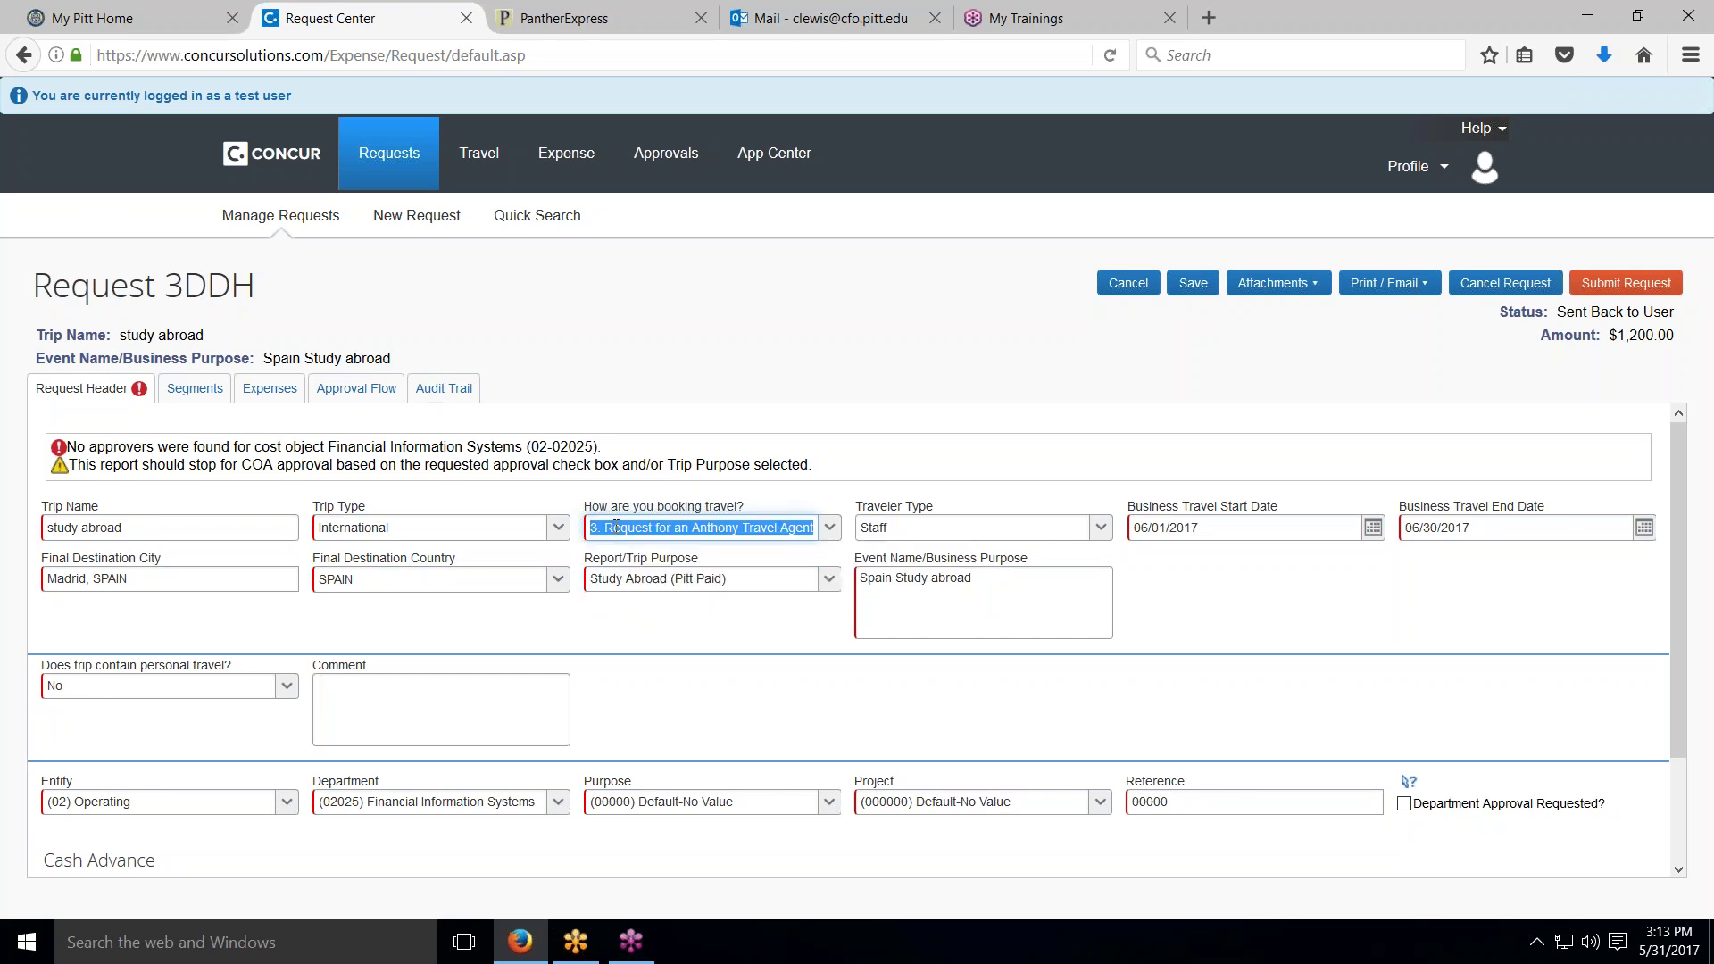
pyautogui.scroll(-3, 848, 625)
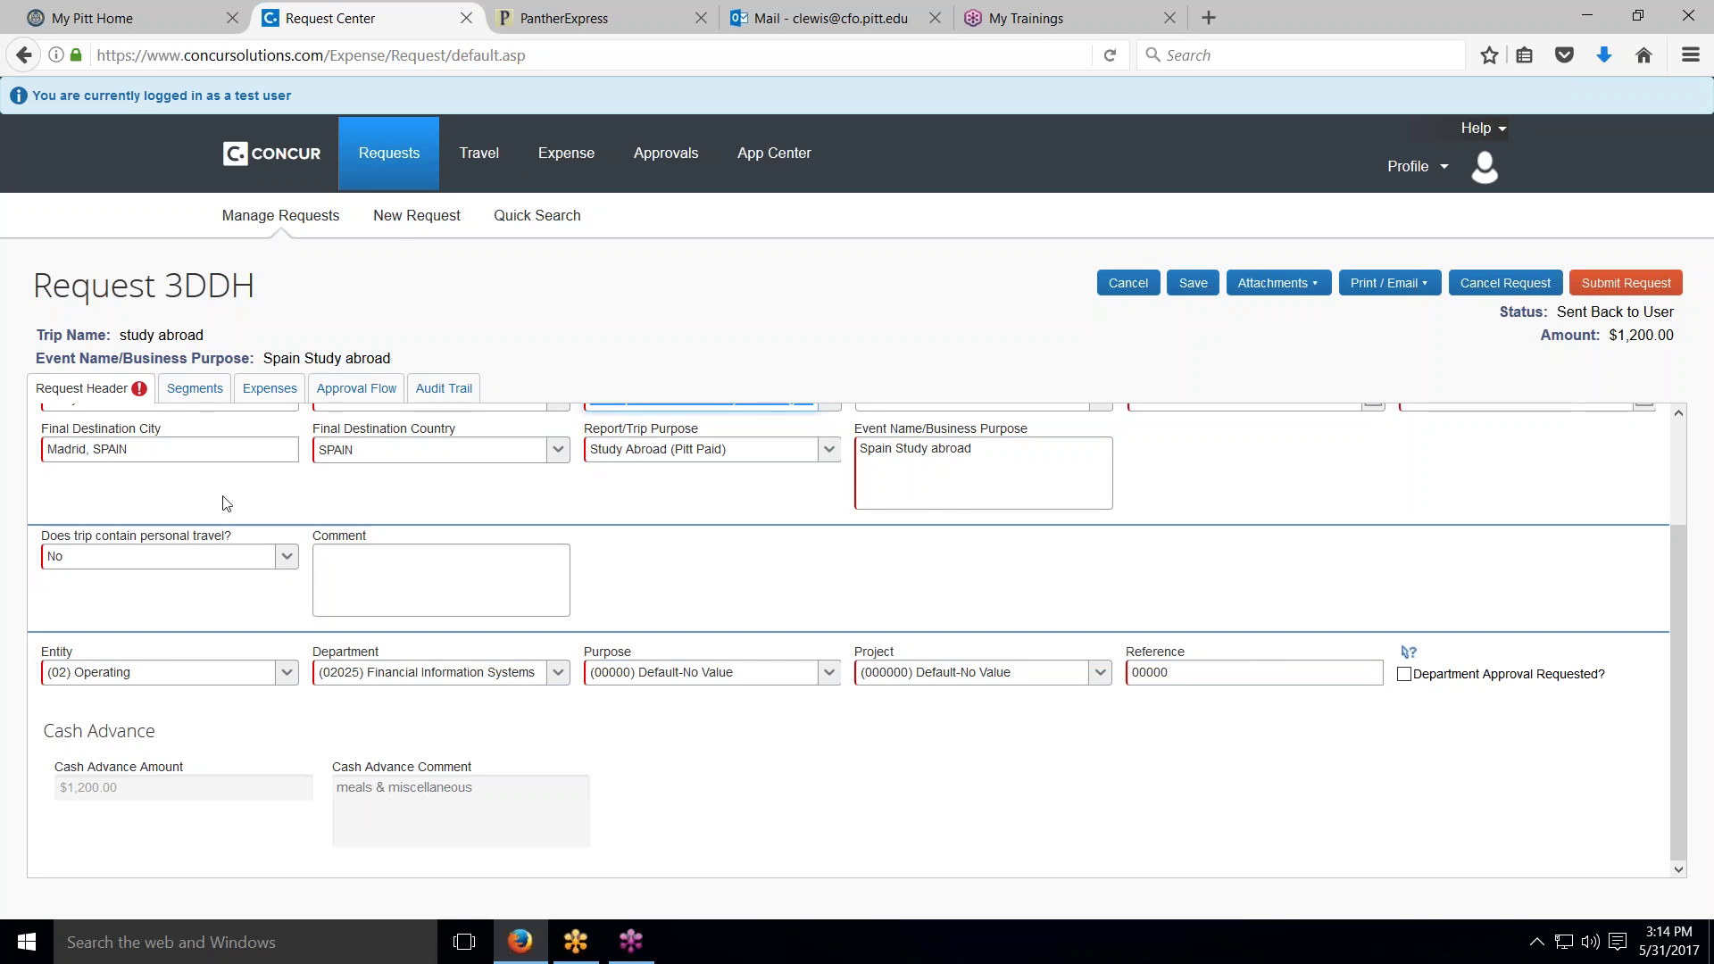
pyautogui.click(251, 393)
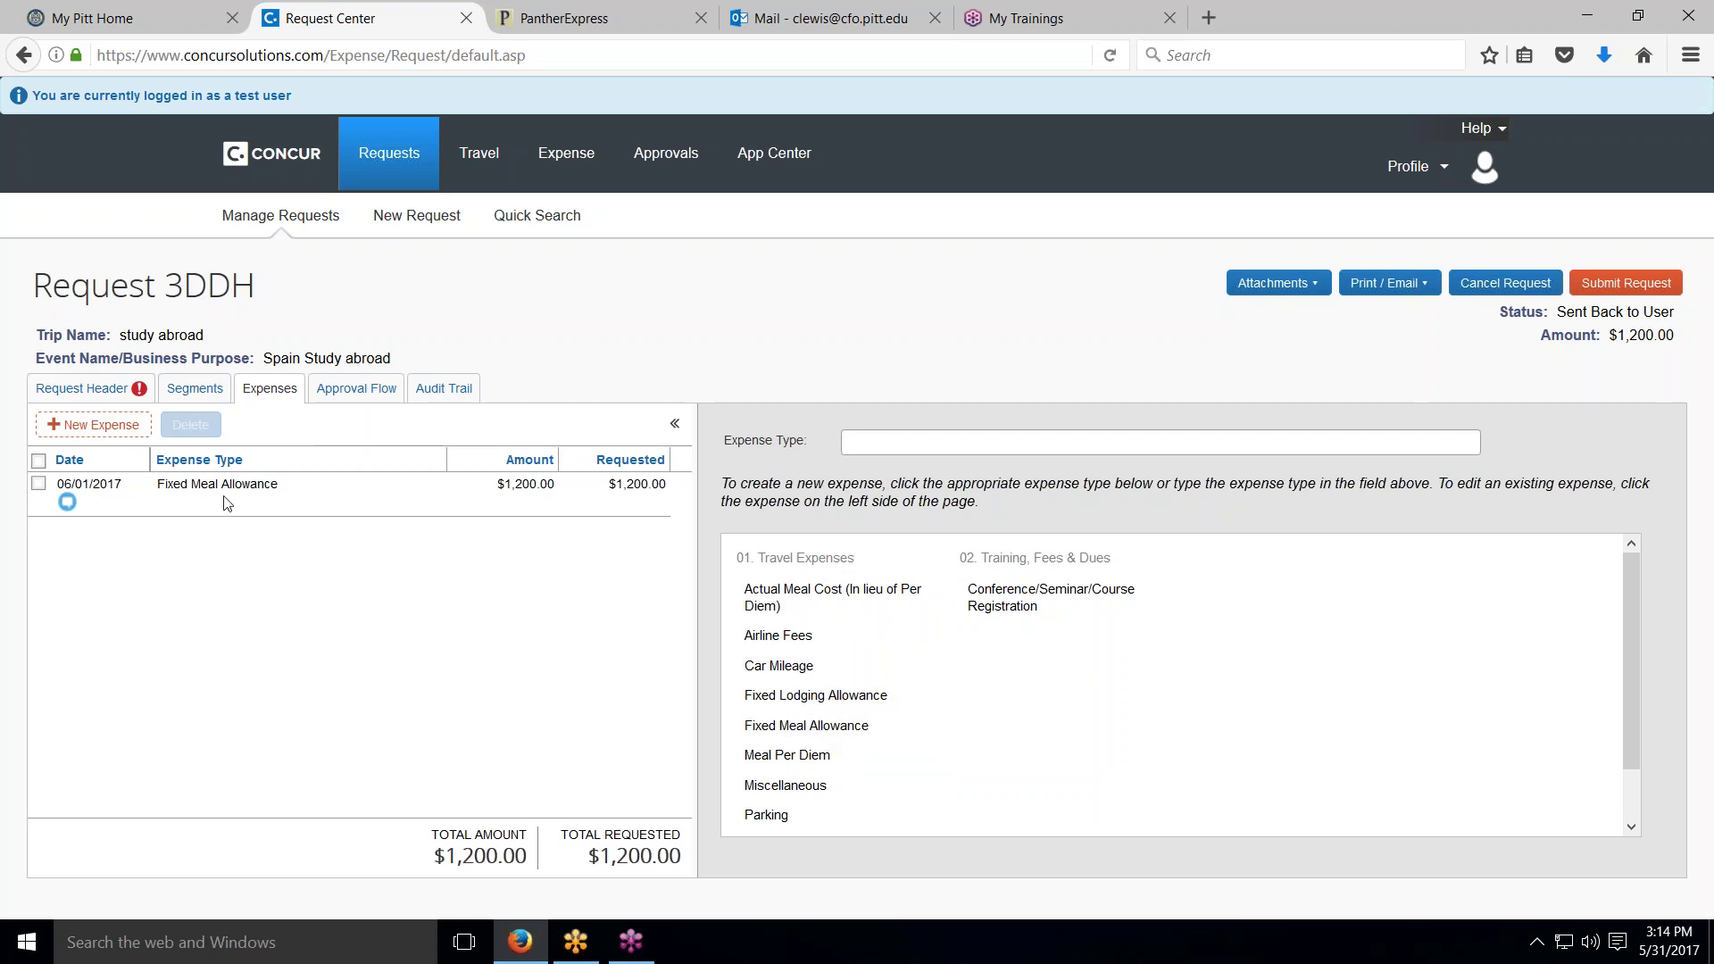
# Step: Inspect the $1,200.00 Fixed Meal Allowance, cancel without changes, then go to Profile Settings
pyautogui.click(778, 725)
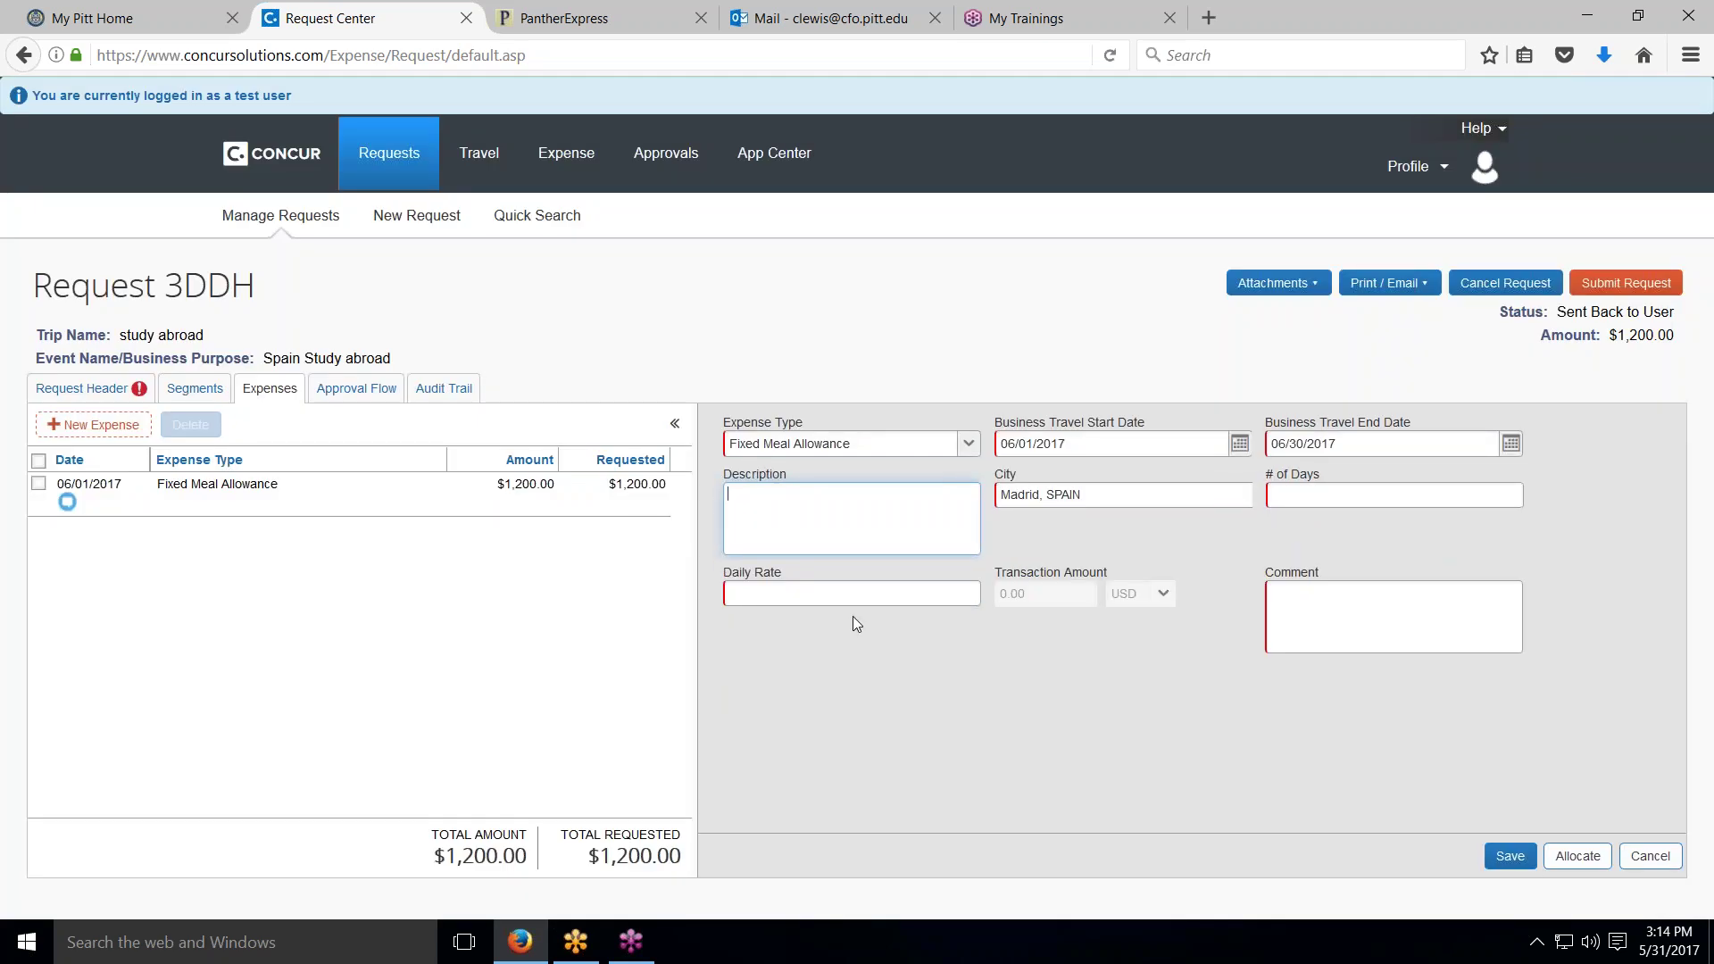
pyautogui.click(916, 551)
pyautogui.click(1650, 856)
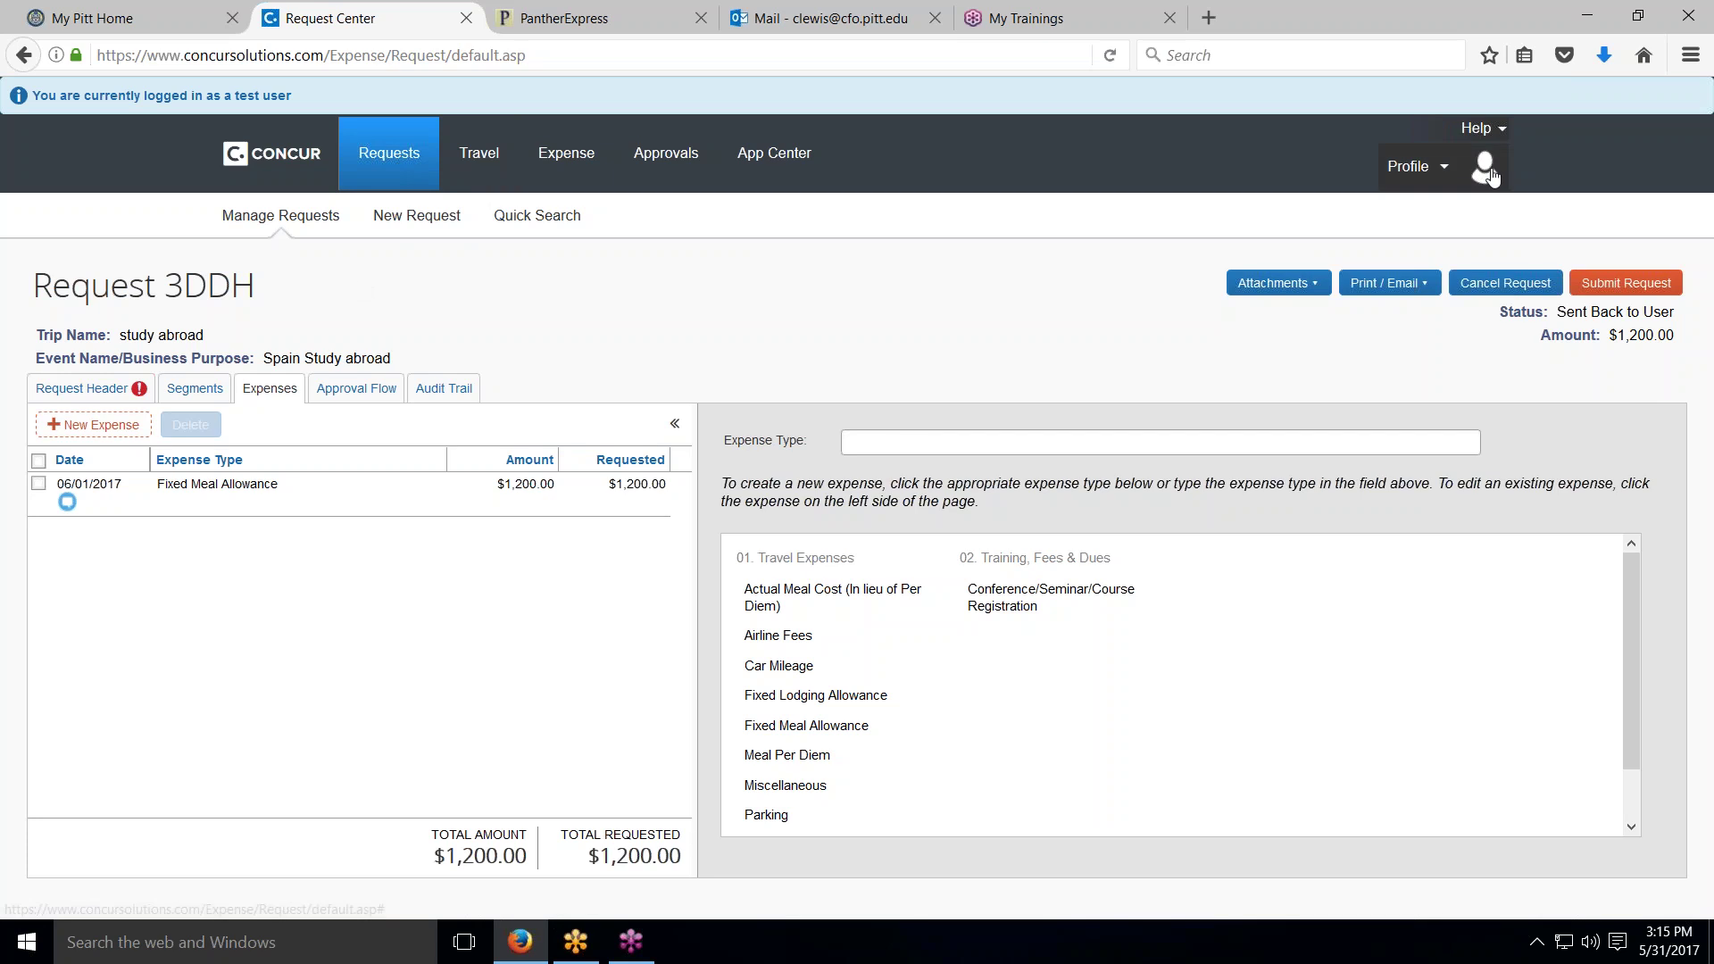
pyautogui.click(1451, 174)
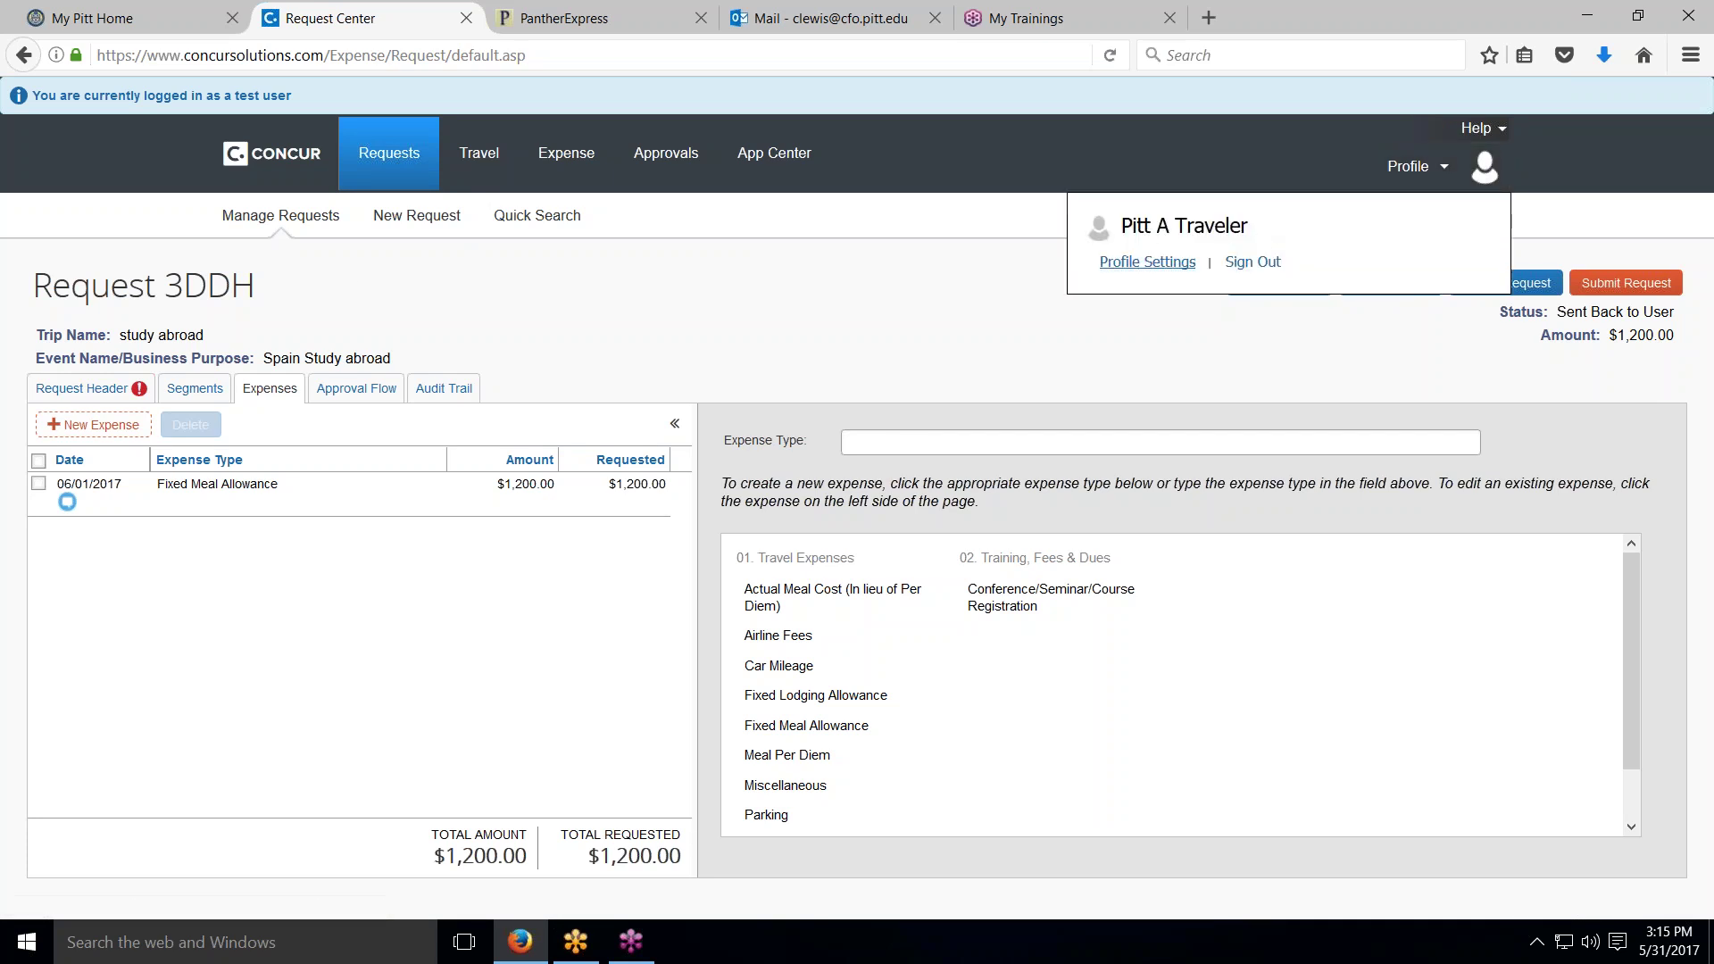
pyautogui.click(1172, 264)
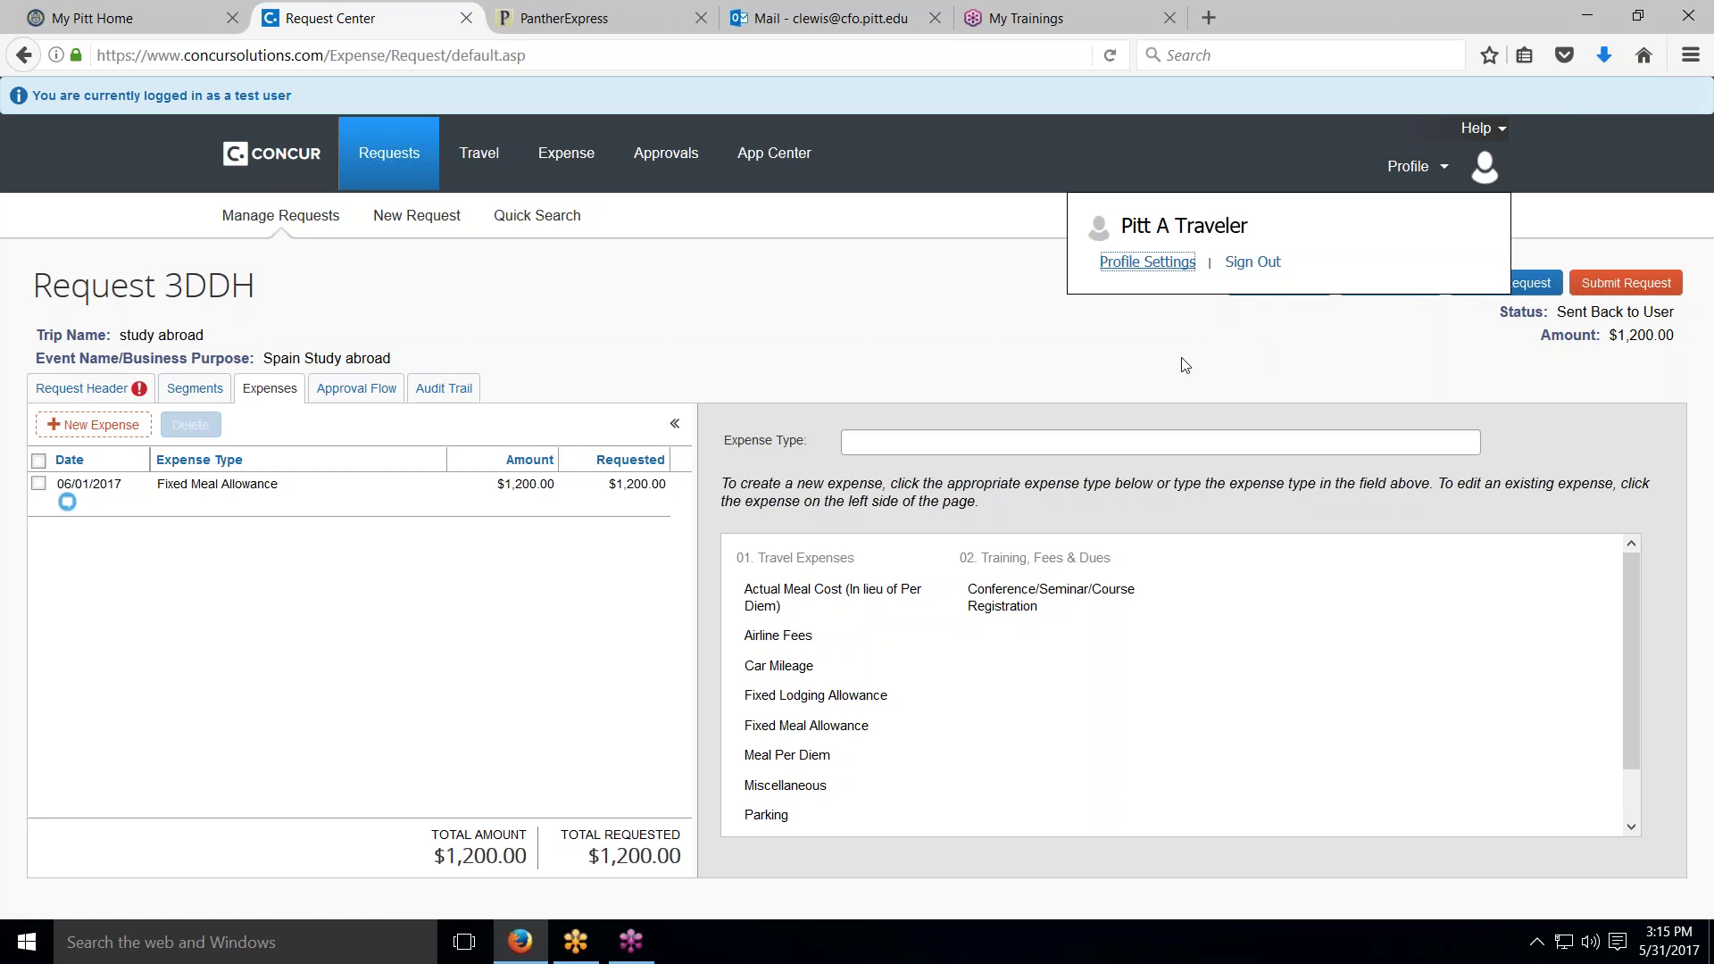